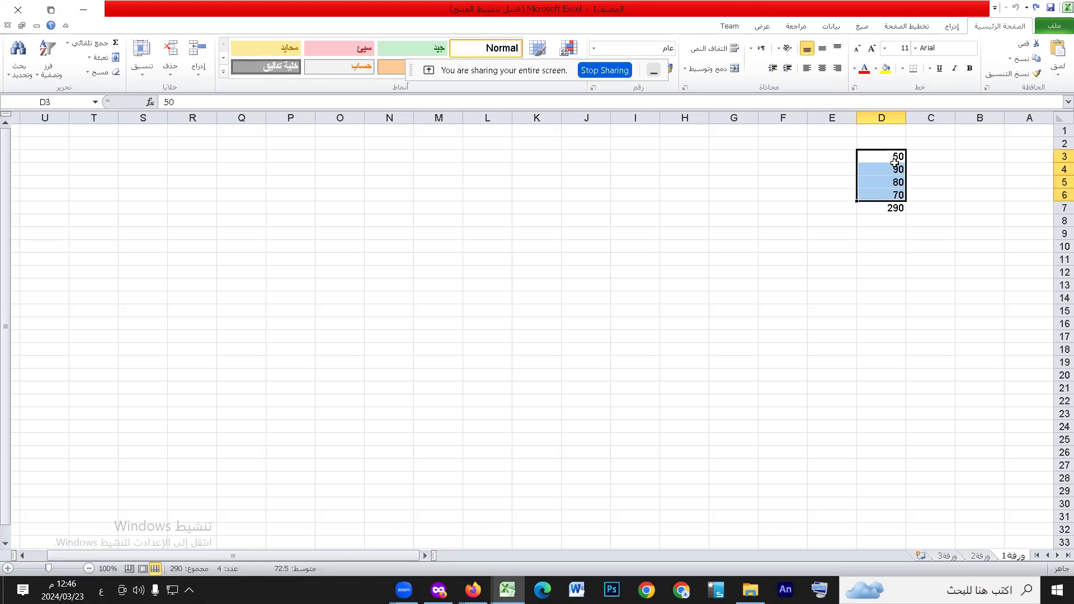
Examine the numbers in D3:D6 and the total formula in D7.
left_click(880, 220)
left_click_drag(889, 157, 890, 200)
left_click(889, 208)
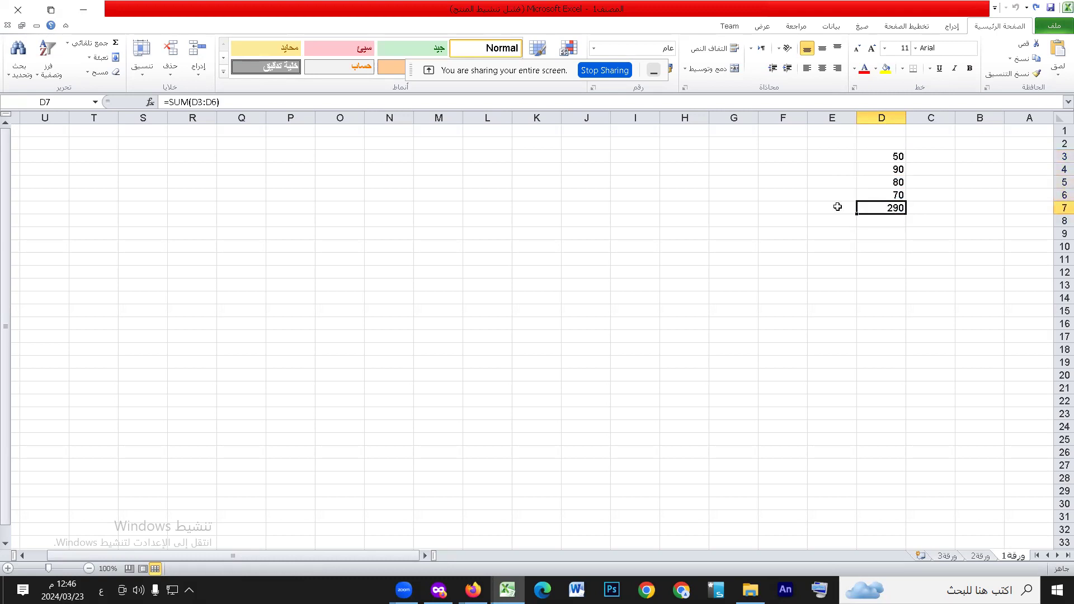
left_click(900, 230)
left_click(890, 157)
left_click(891, 209)
left_click_drag(893, 159, 893, 185)
Clear the total in D7 and recreate it by applying AutoSum to D3:D7.
left_click(892, 210)
key("Delete")
left_click(890, 230)
left_click(887, 208)
left_click_drag(893, 158, 884, 210)
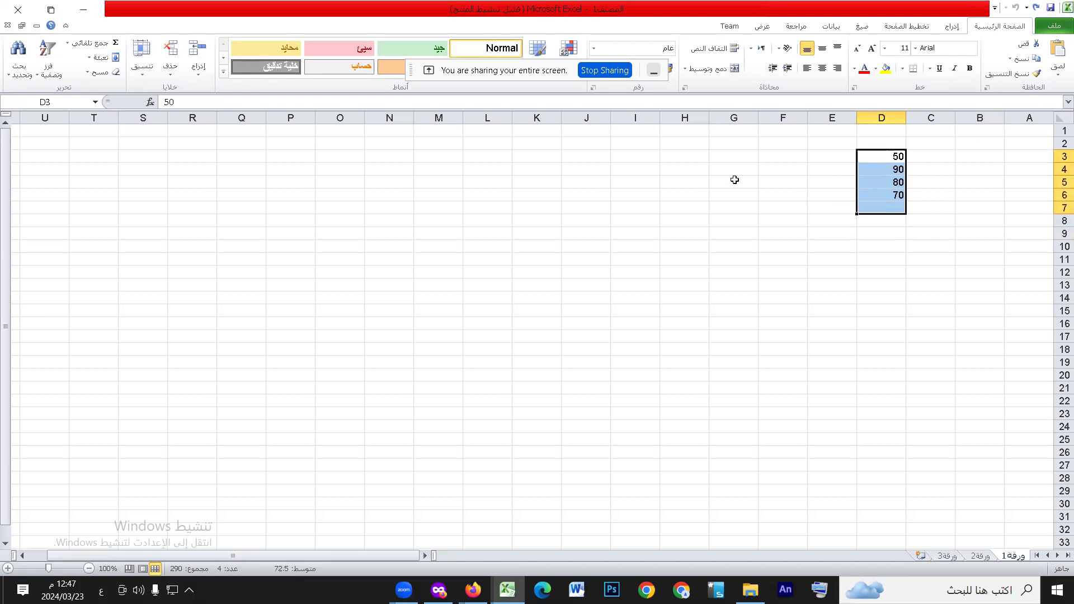
left_click(102, 42)
left_click(865, 203)
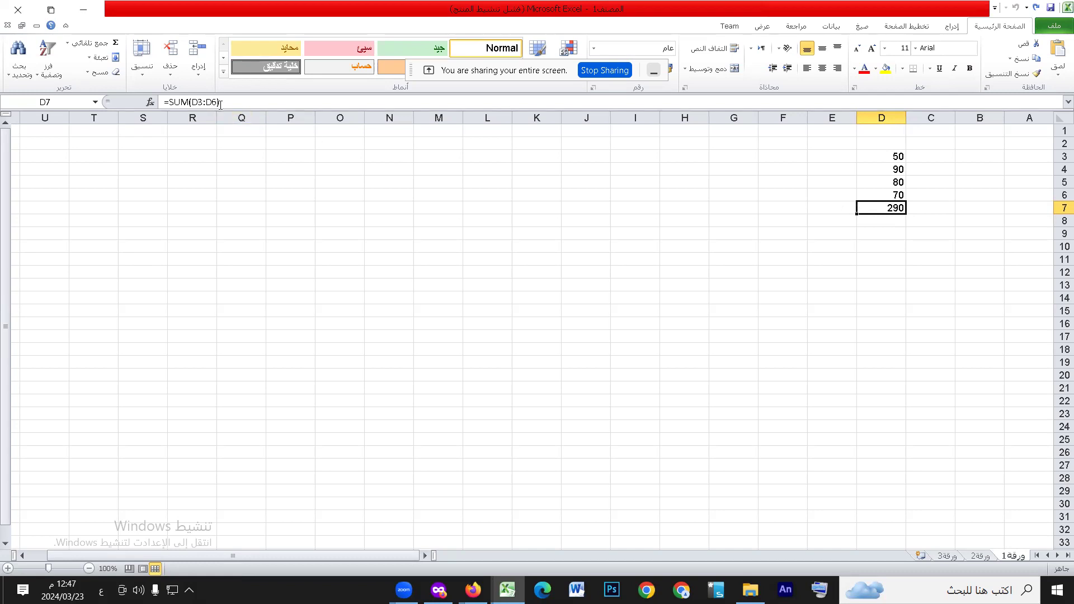
Examine the parts of the formula in D7: the function name, the first cell reference and the last cell reference.
left_click_drag(229, 103, 162, 102)
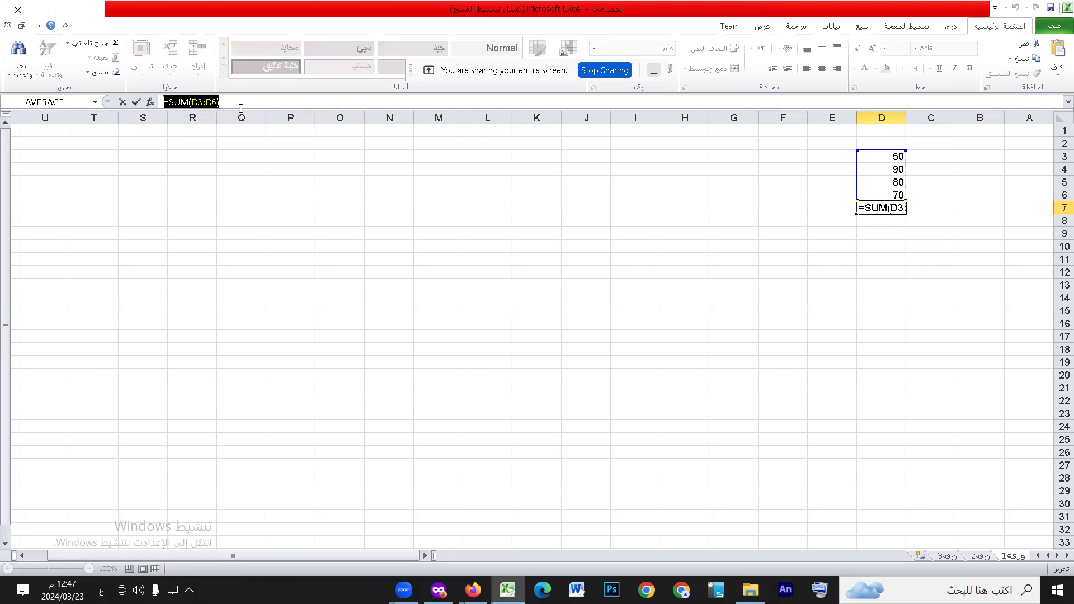
left_click_drag(169, 102, 188, 102)
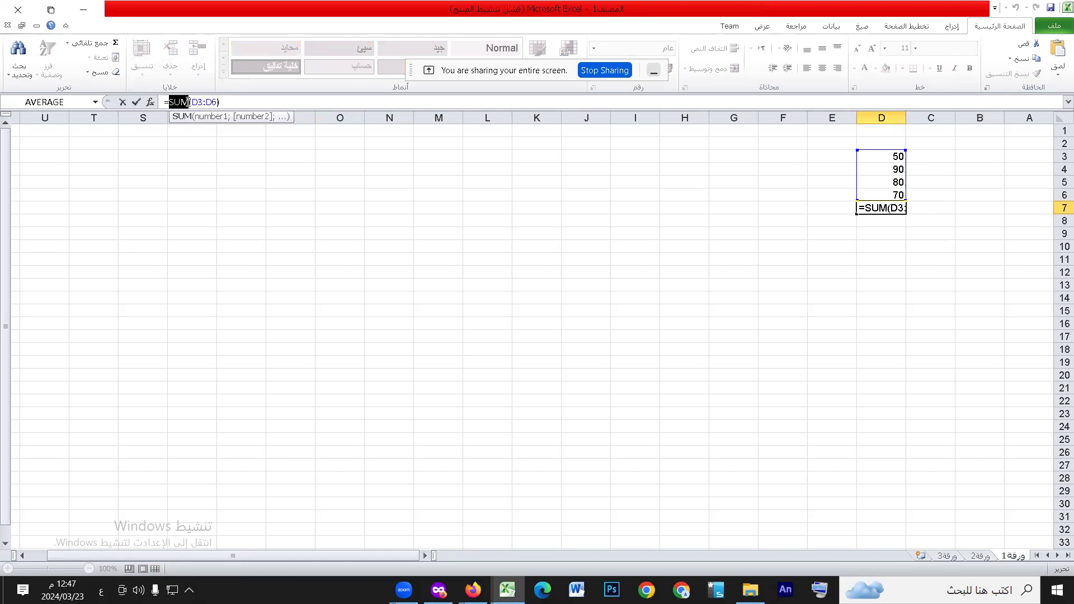
left_click(192, 101)
left_click_drag(192, 101, 199, 102)
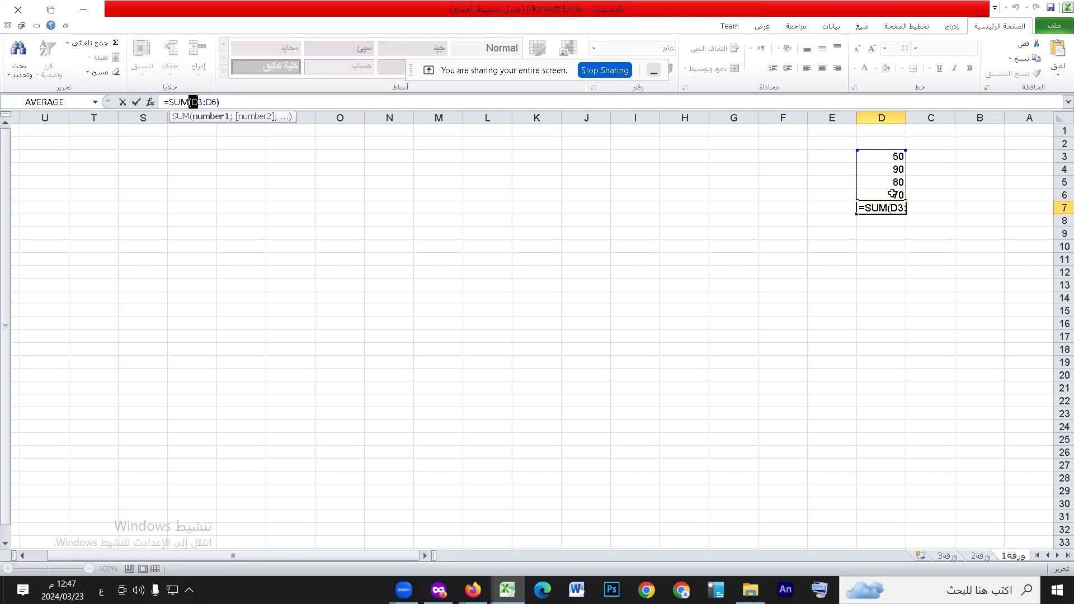
left_click(212, 102)
key("shift+Right")
key("shift+Right")
key("Right")
key("Return")
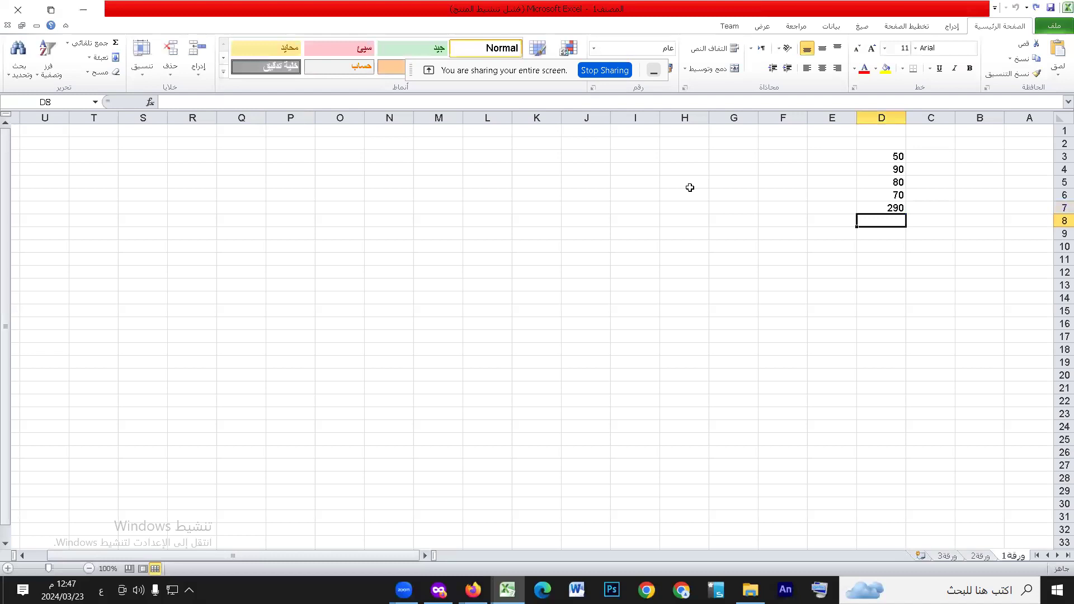
Clear the total in D7 and begin a formula there with an equals sign, with the keyboard language set to English.
left_click(864, 207)
key("Delete")
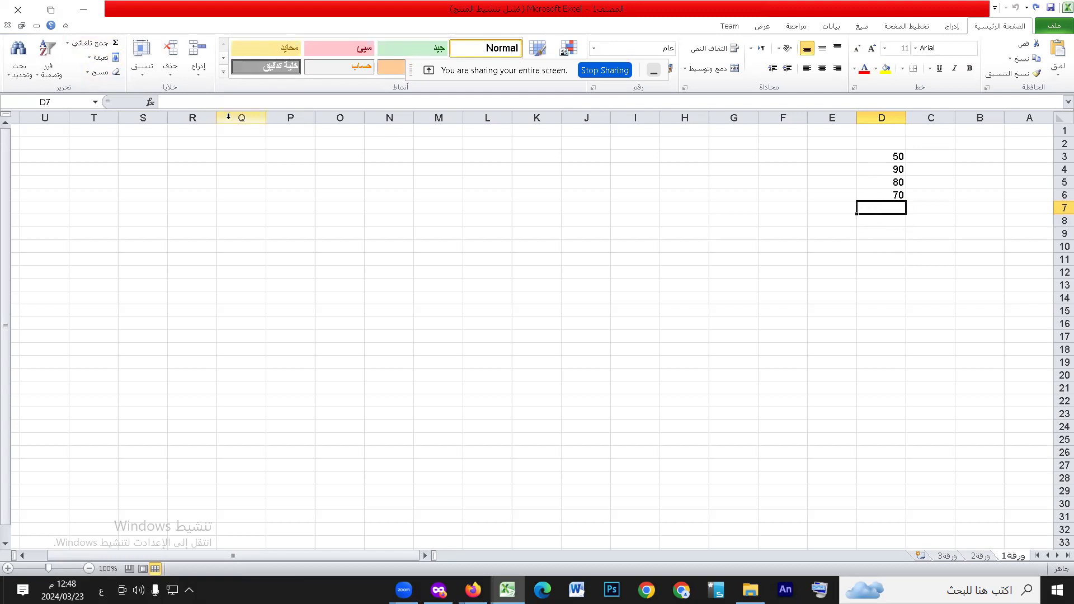
left_click(328, 101)
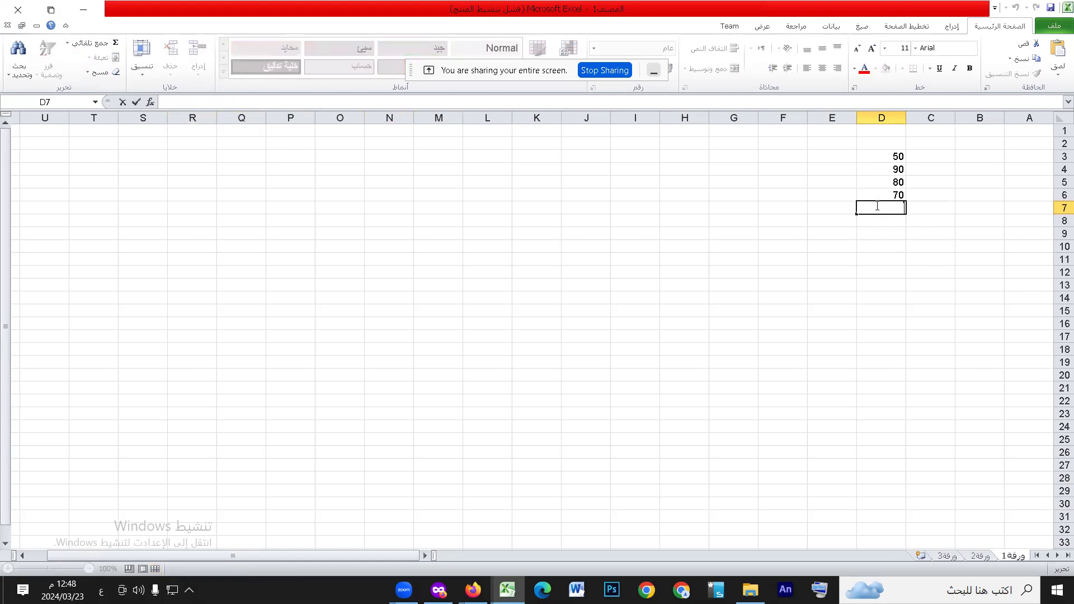
type("=")
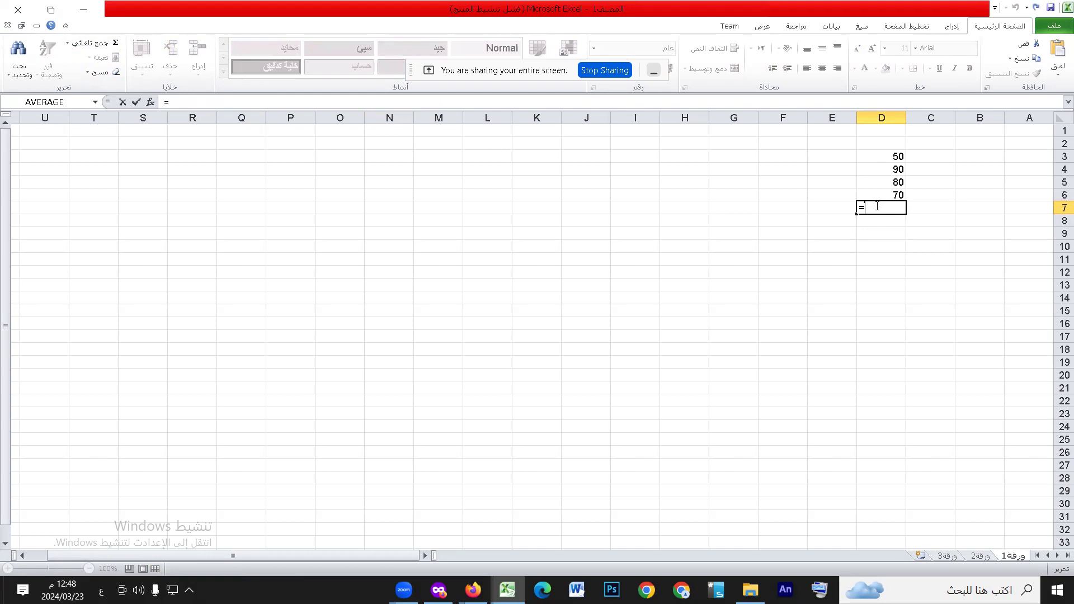
key("alt+shift")
type("a")
key("BackSpace")
type("s")
key("BackSpace")
type("s")
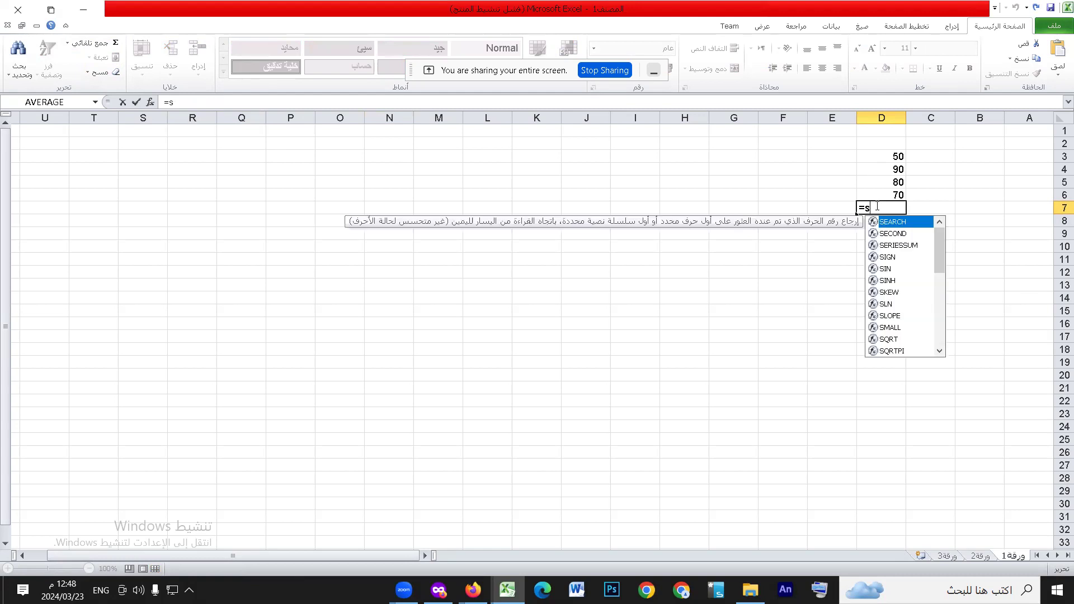
key("BackSpace")
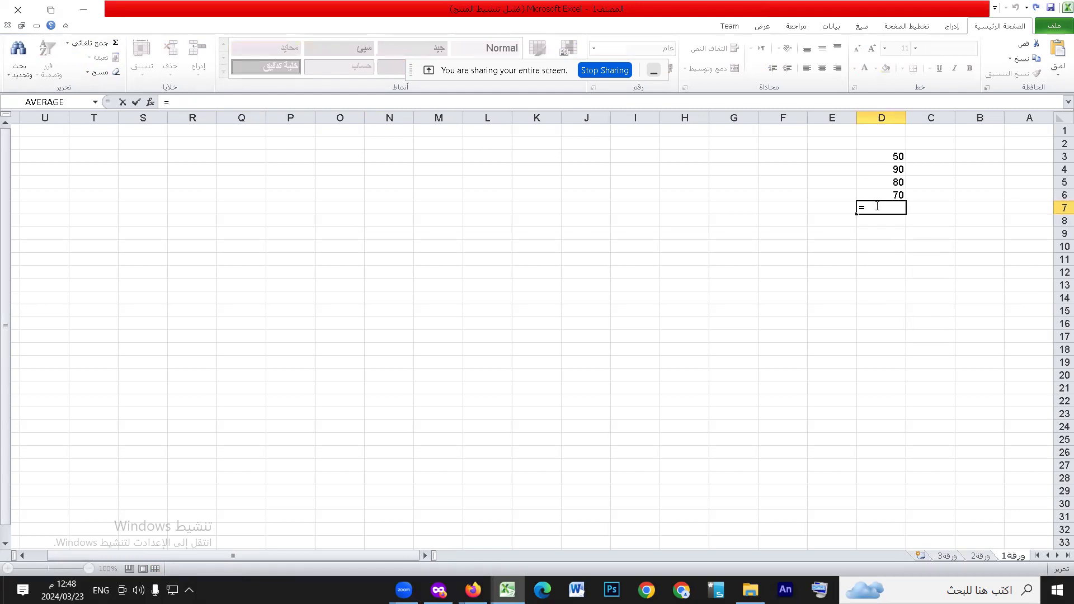
Insert the SUM function after the equals sign in D7 from the suggested functions.
type("s")
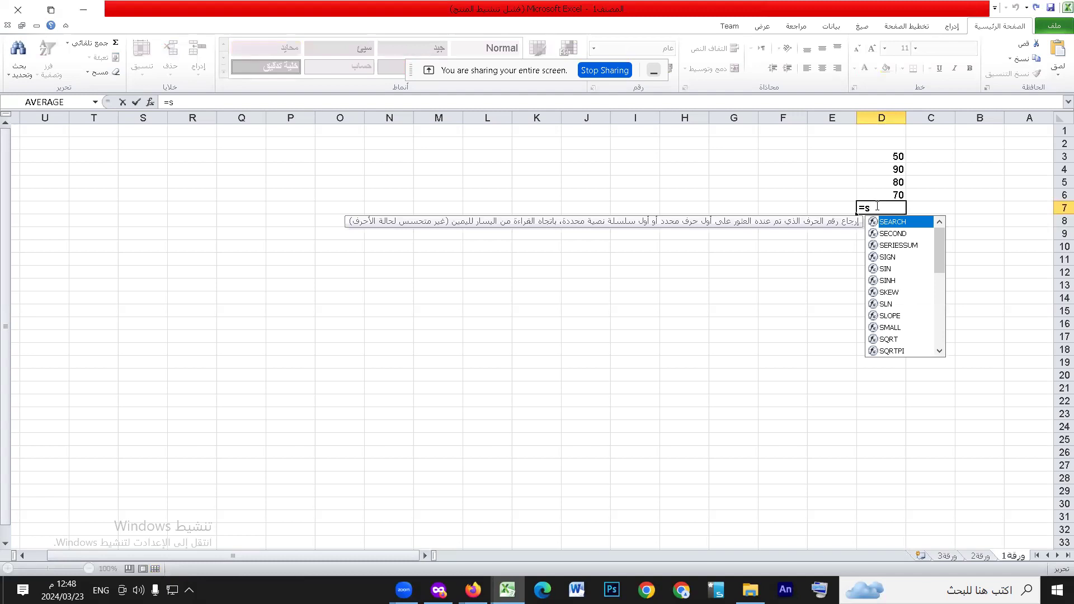
type("u")
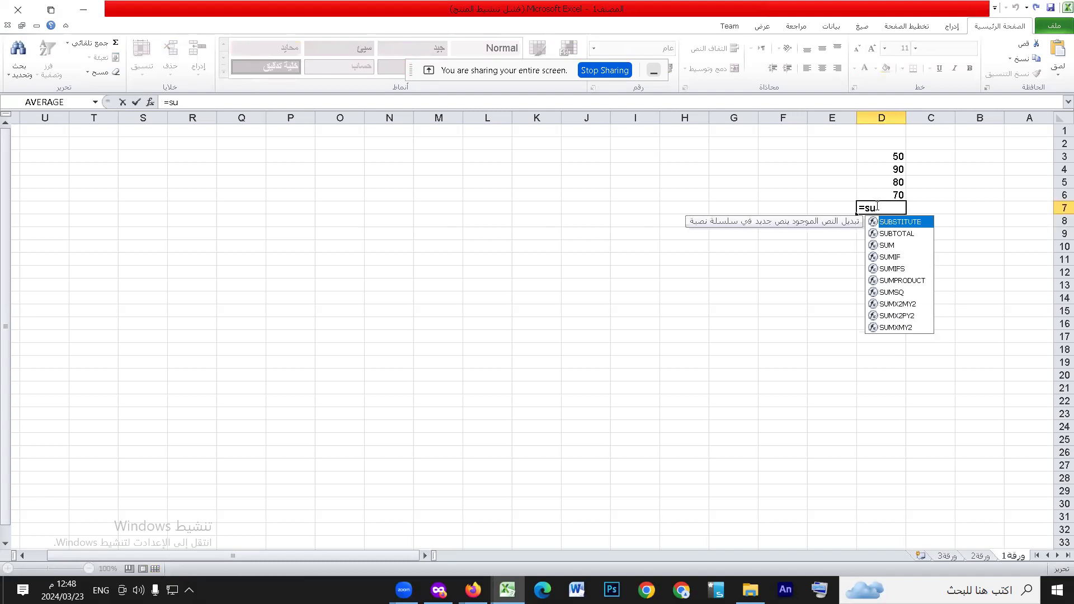
type("mm")
key("BackSpace")
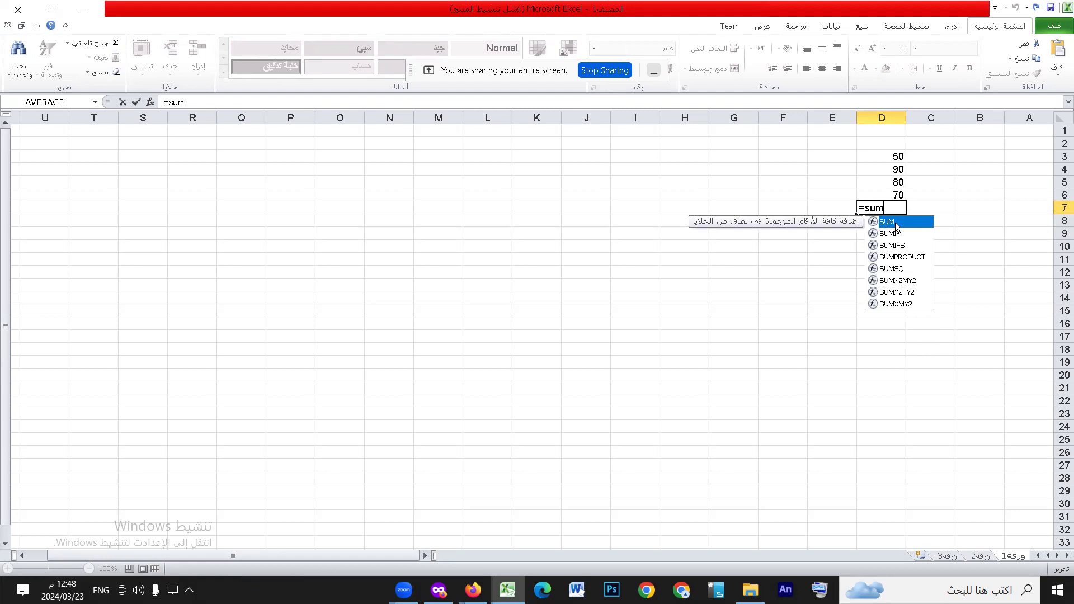
double_click(895, 222)
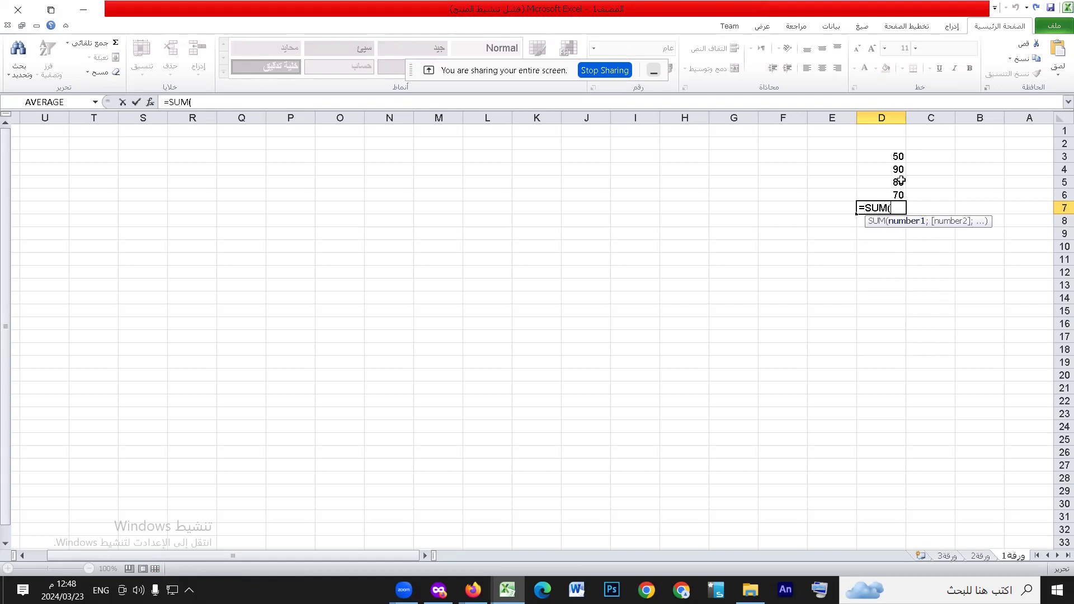
Complete the SUM formula in D7 with the range D3:D6 and reselect the cell.
left_click(892, 156)
left_click_drag(892, 155, 889, 195)
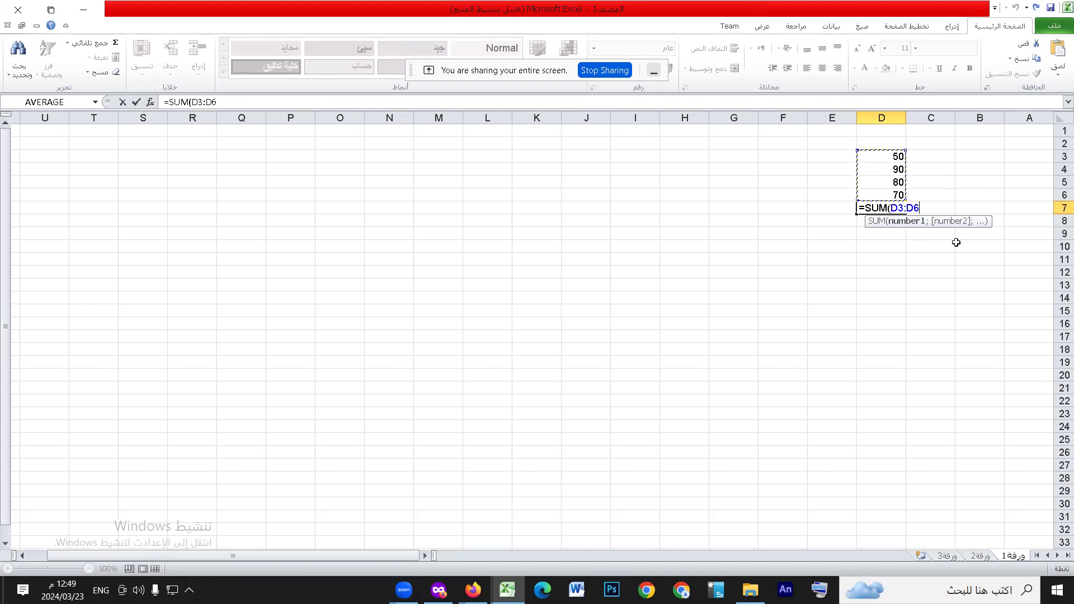
type(")")
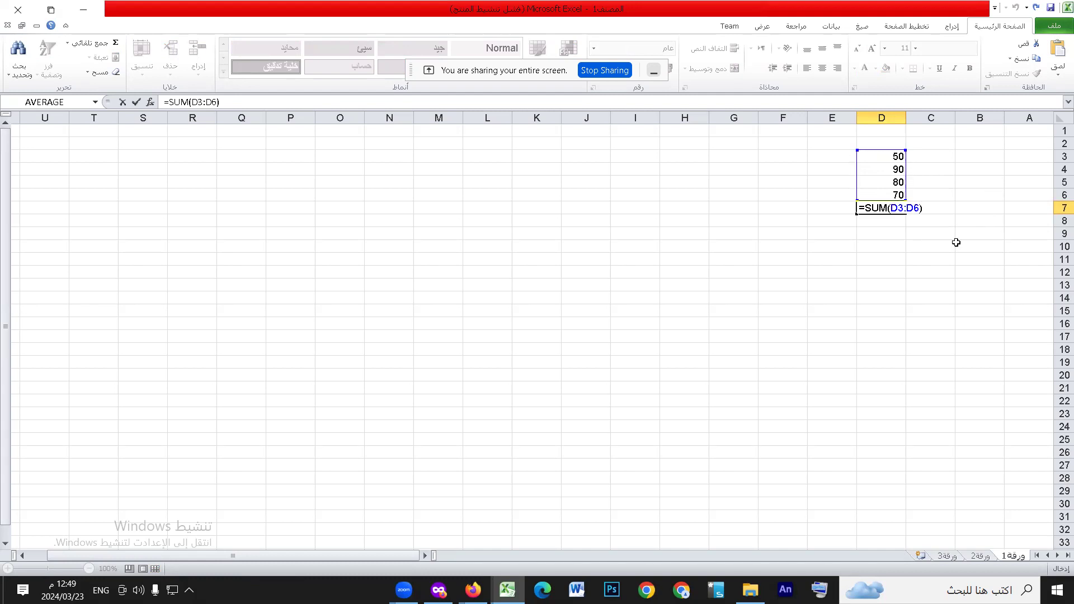
key("Return")
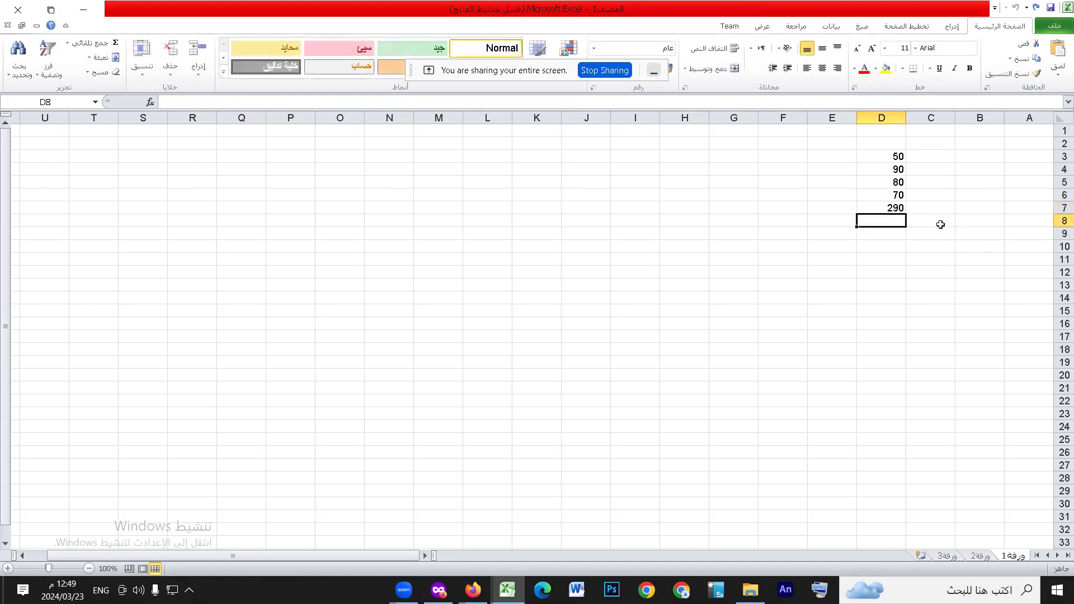
key("Up")
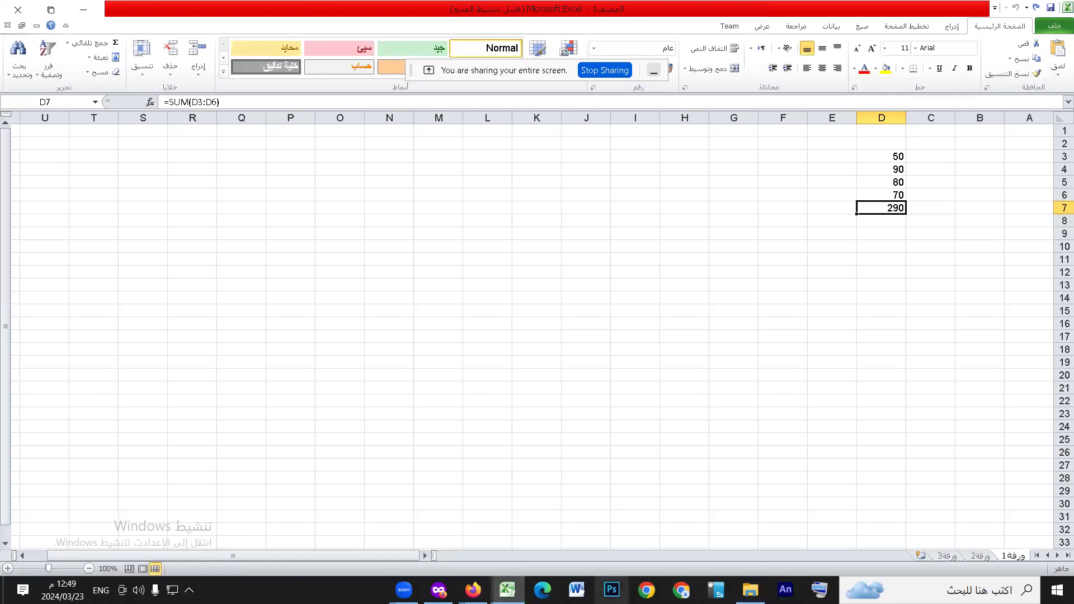
Switch to Firefox to read the SUM entry in the الدالة.pdf function table, and return to the Excel worksheet.
left_click(473, 590)
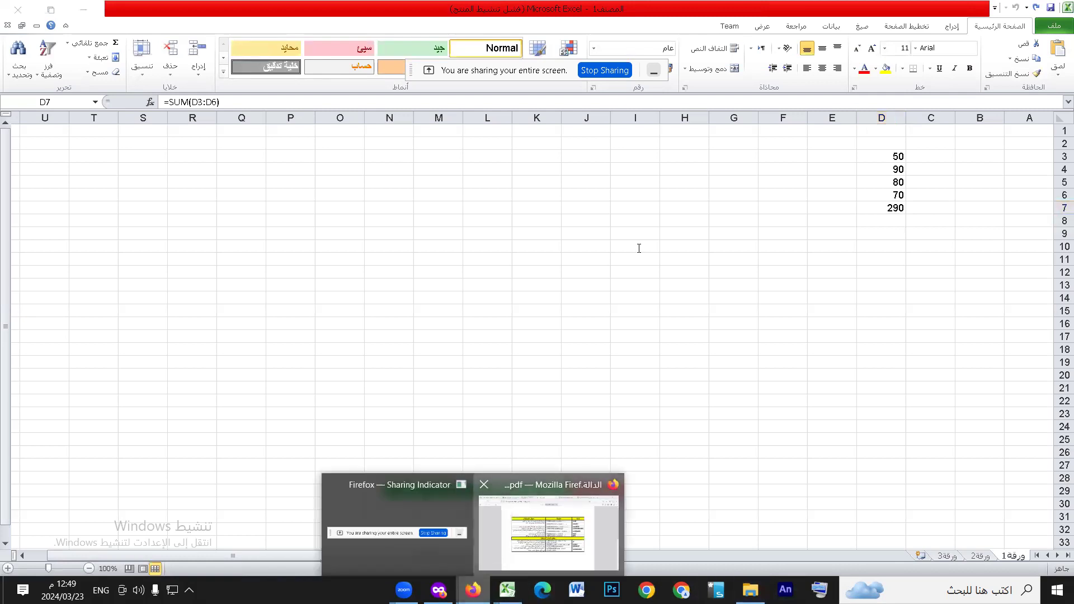
left_click(549, 531)
left_click_drag(543, 200, 542, 201)
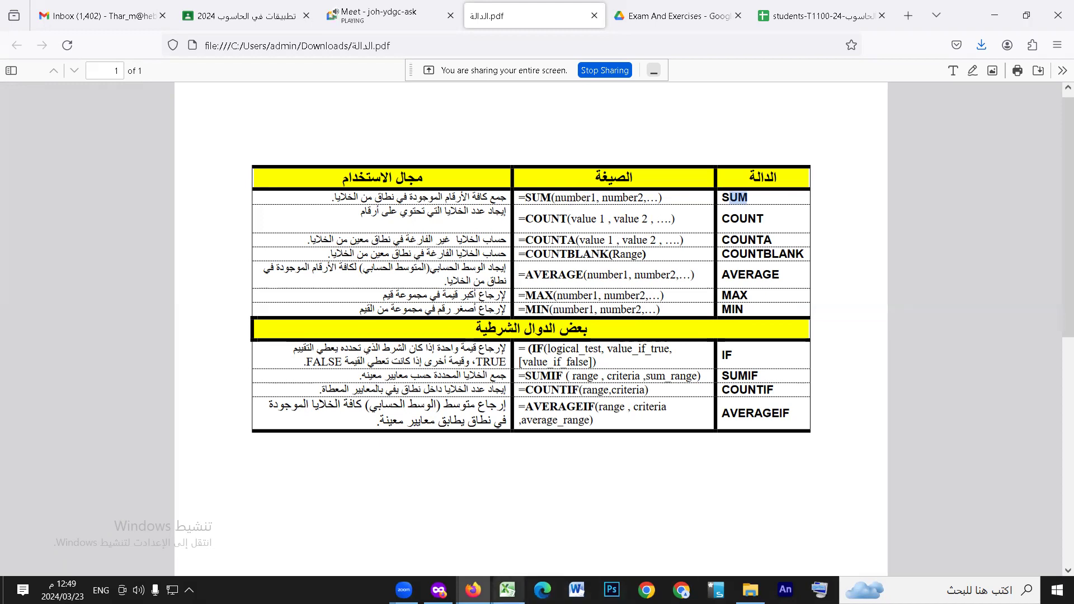
mouse_move(506, 590)
left_click(565, 529)
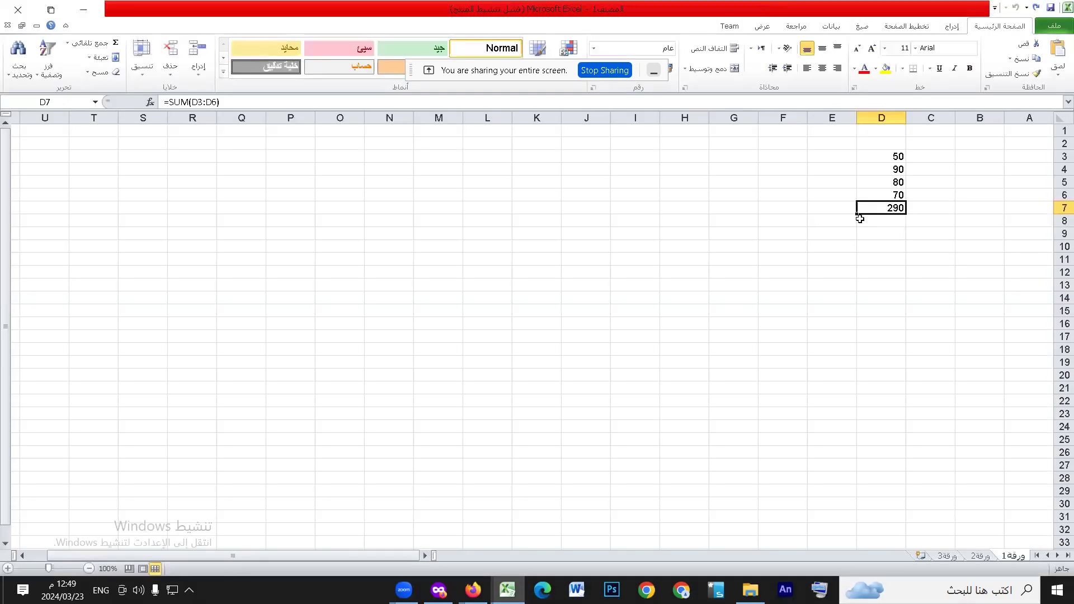
Clear the total in D7 and move the numbers from D3:D6 to A1:A4, checking each cell's address.
key("Delete")
left_click_drag(886, 157, 1016, 147)
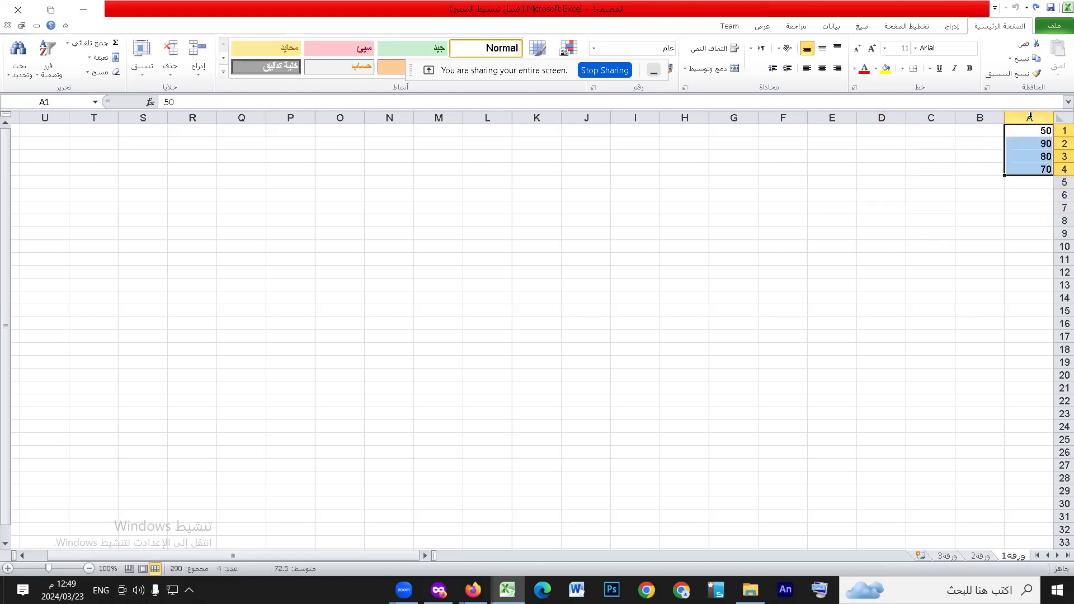
left_click(1061, 130)
left_click(1034, 131)
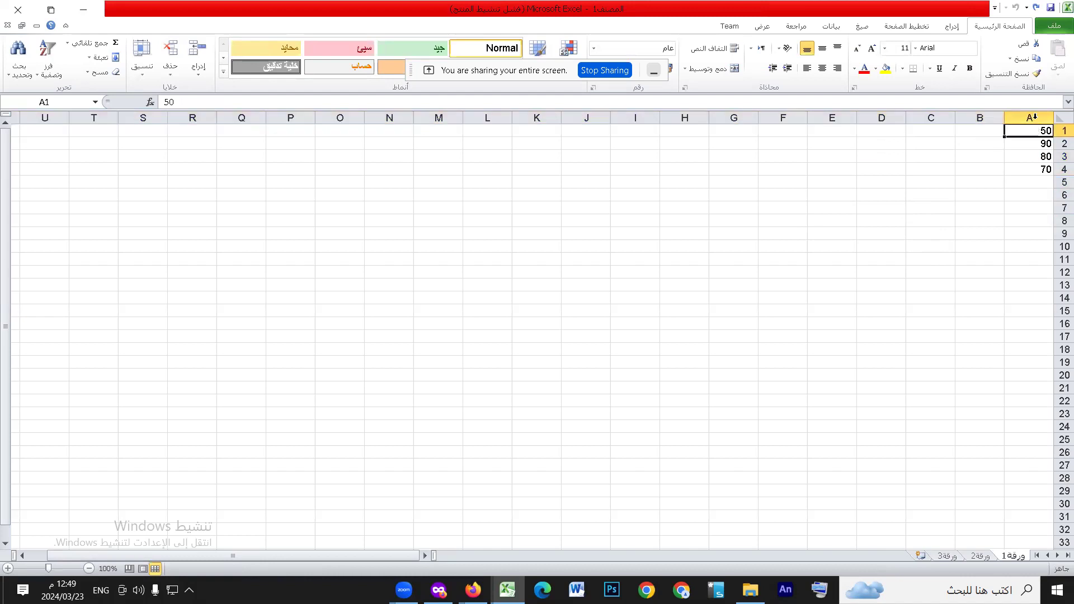
left_click(1037, 144)
left_click(1045, 159)
left_click(1046, 169)
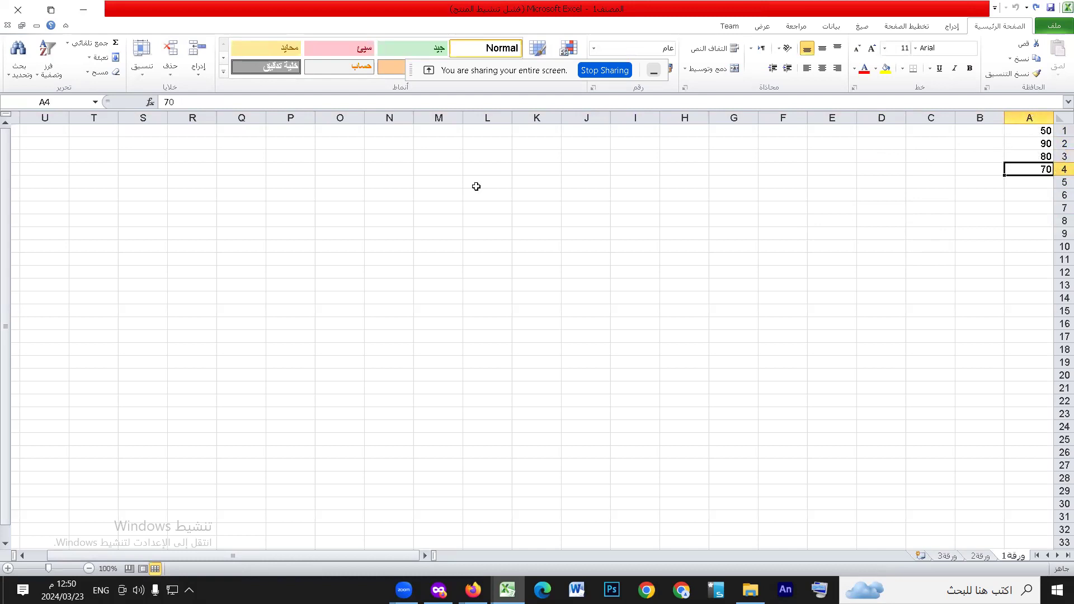
Start a SUM formula in A5 up to its opening parenthesis.
left_click(1017, 183)
type("=")
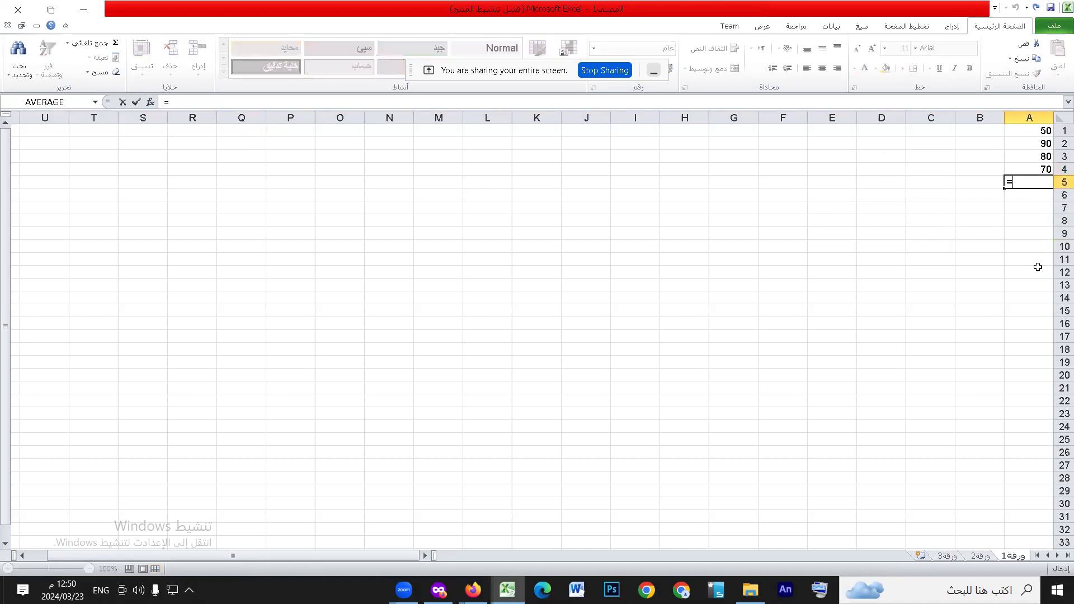
type("sum")
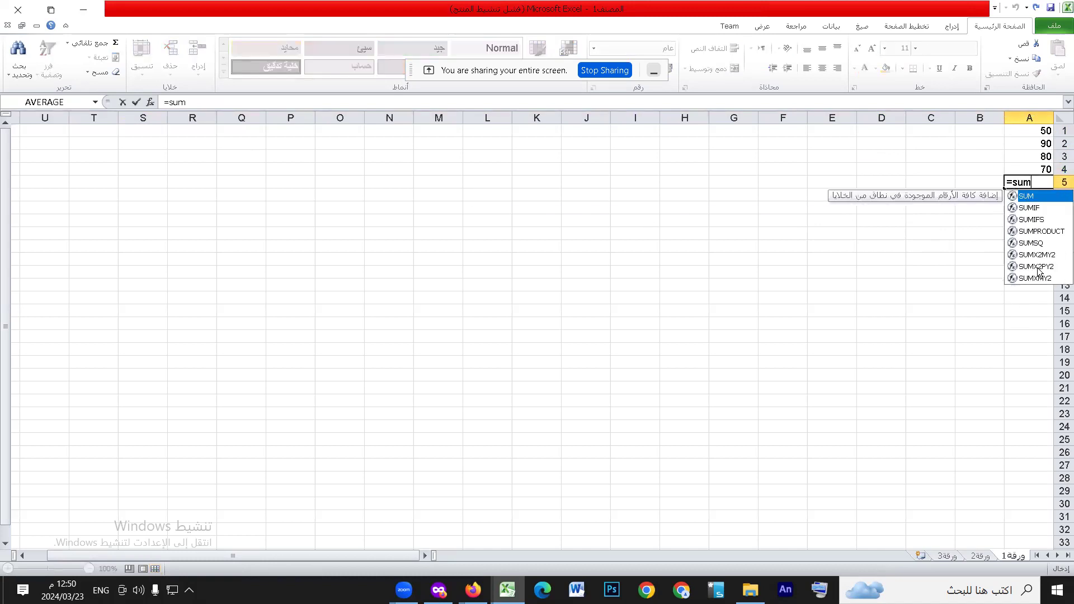
type("(")
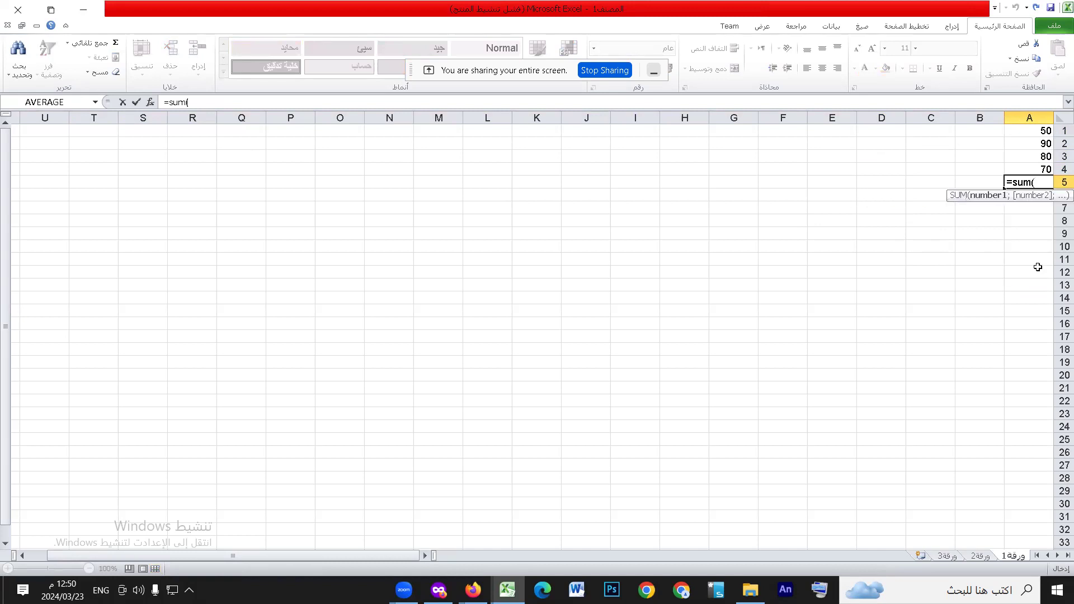
Try listing a1, a2 and a3 as comma-separated arguments of the SUM formula in A5.
type("a")
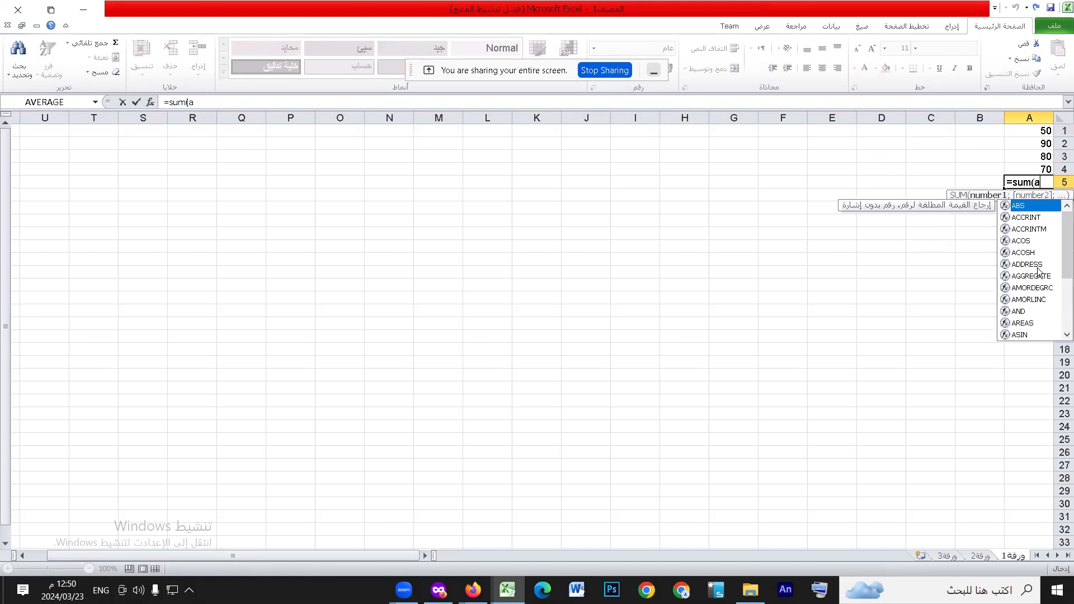
type("1,")
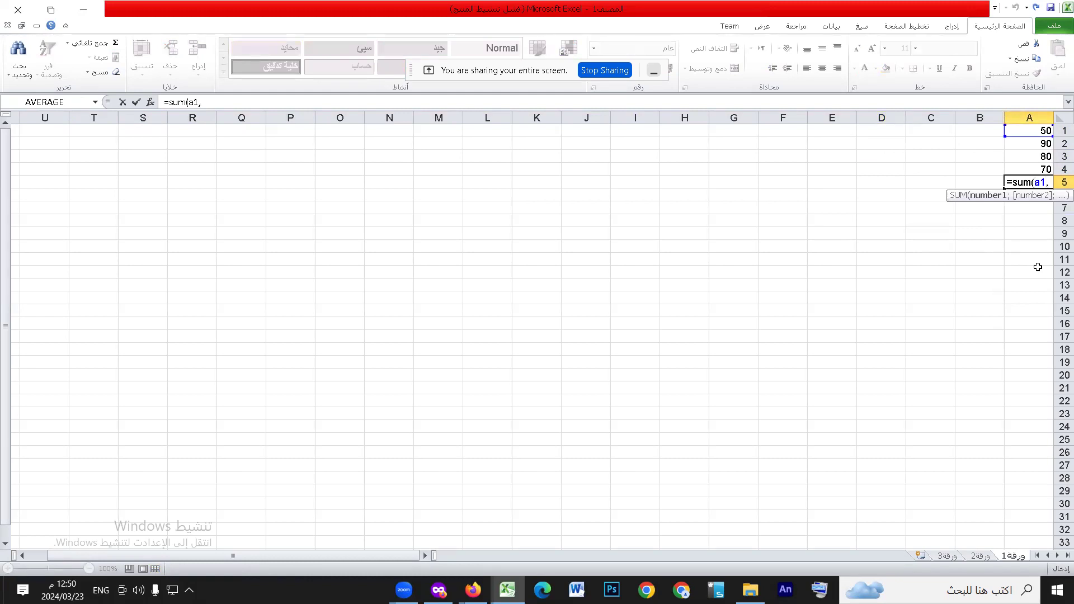
type("a")
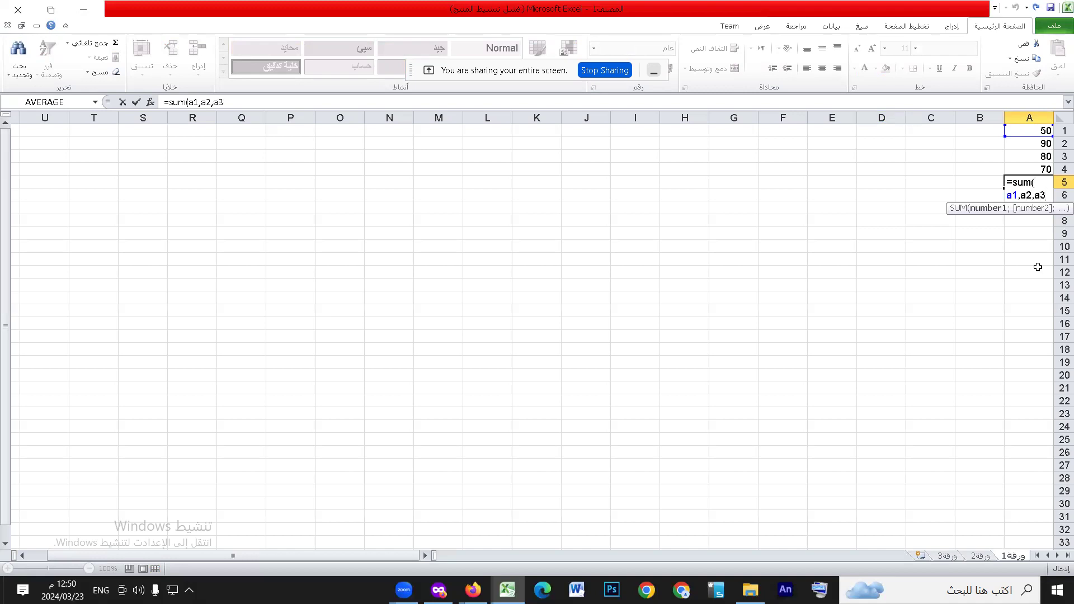
key("BackSpace")
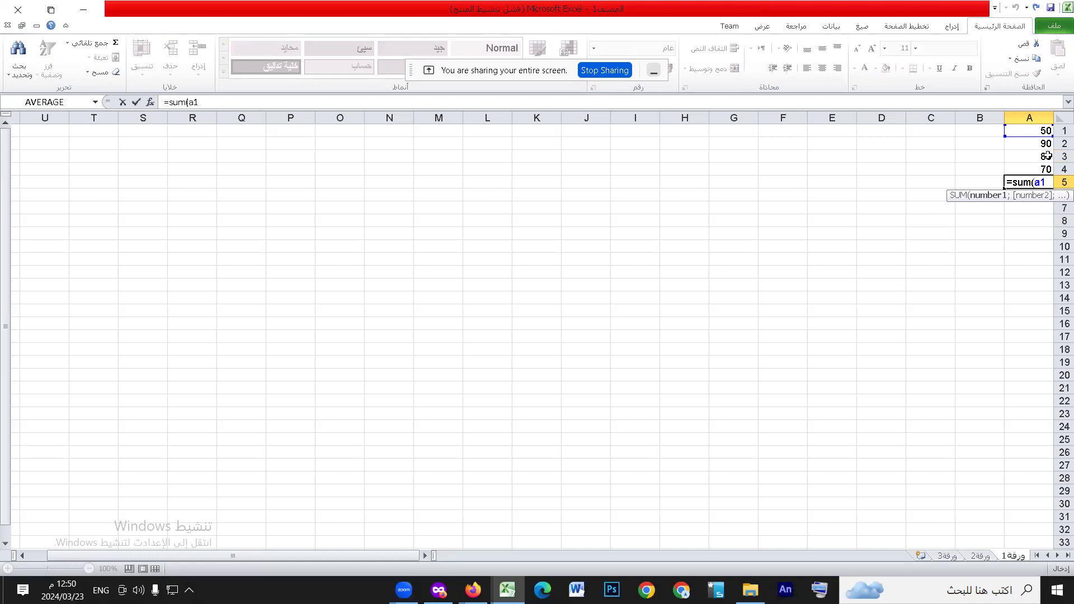
key("BackSpace")
key("BackSpace")
Complete the formula in A5 as =sum(A1:A1A4).
left_click(1038, 132)
key("F8")
type("A1:A1A4")
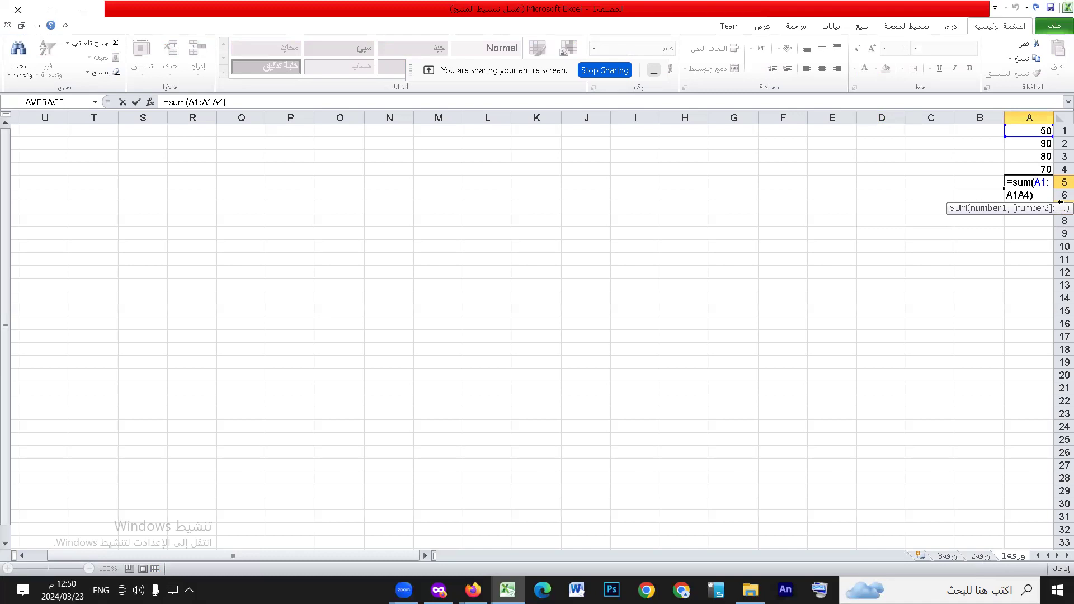
key("Return")
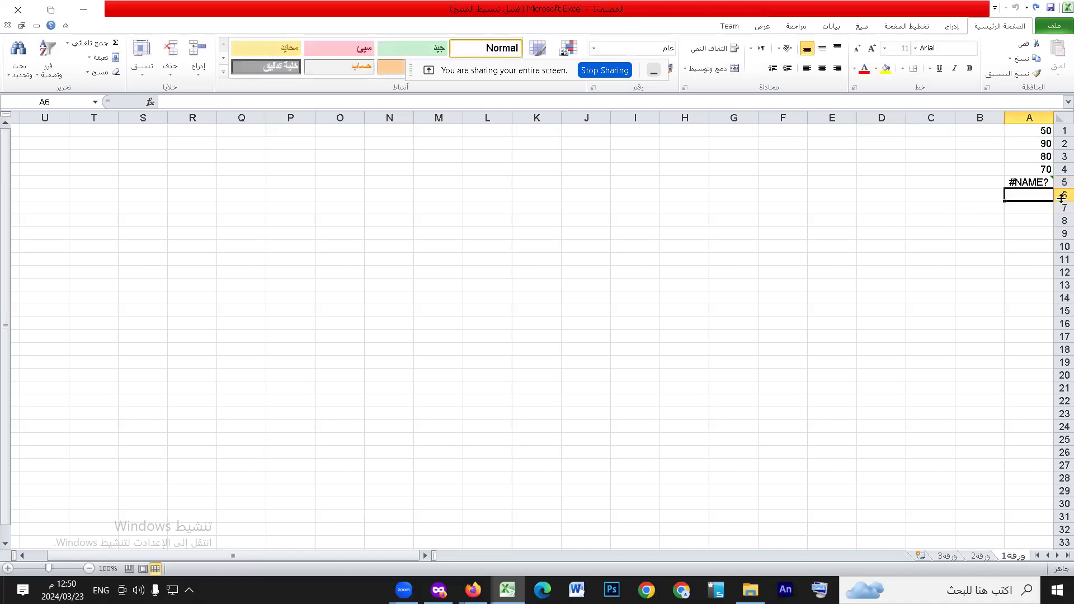
Correct the SUM formula in A5 to =SUM(A1:A4).
left_click(1032, 185)
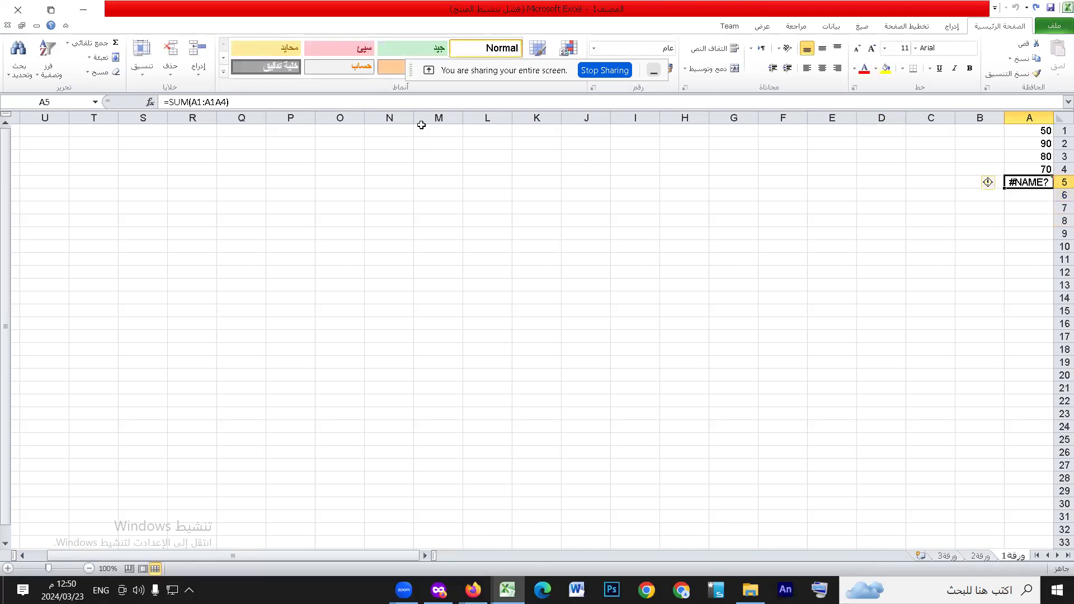
left_click(217, 101)
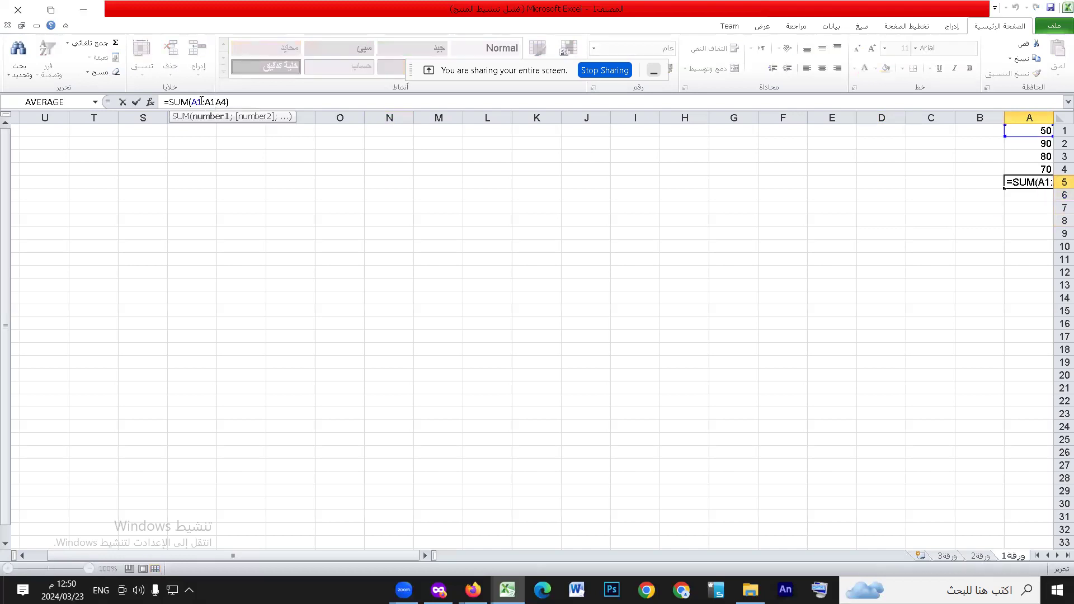
left_click(203, 101)
left_click_drag(206, 101, 215, 102)
key("BackSpace")
left_click(219, 101)
key("Return")
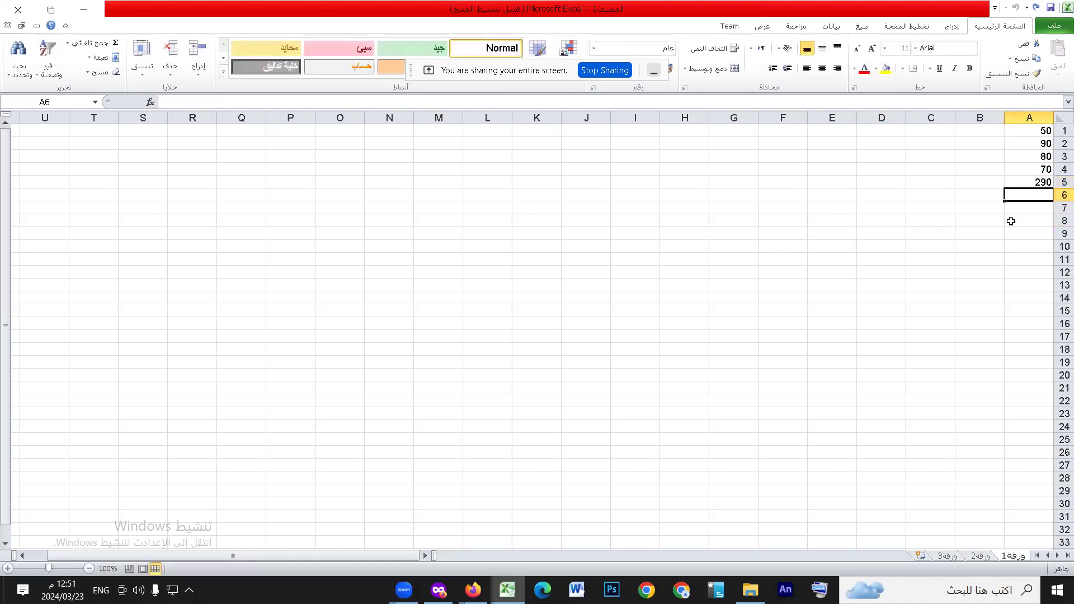
Review the range in the A5 formula and erase the whole formula.
left_click(1027, 185)
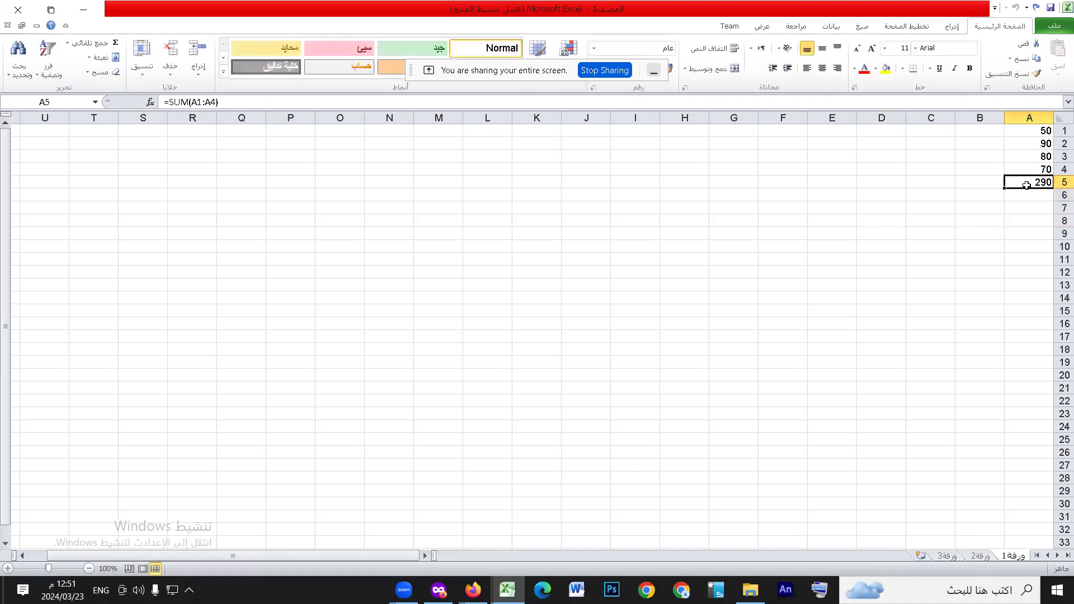
left_click(204, 101)
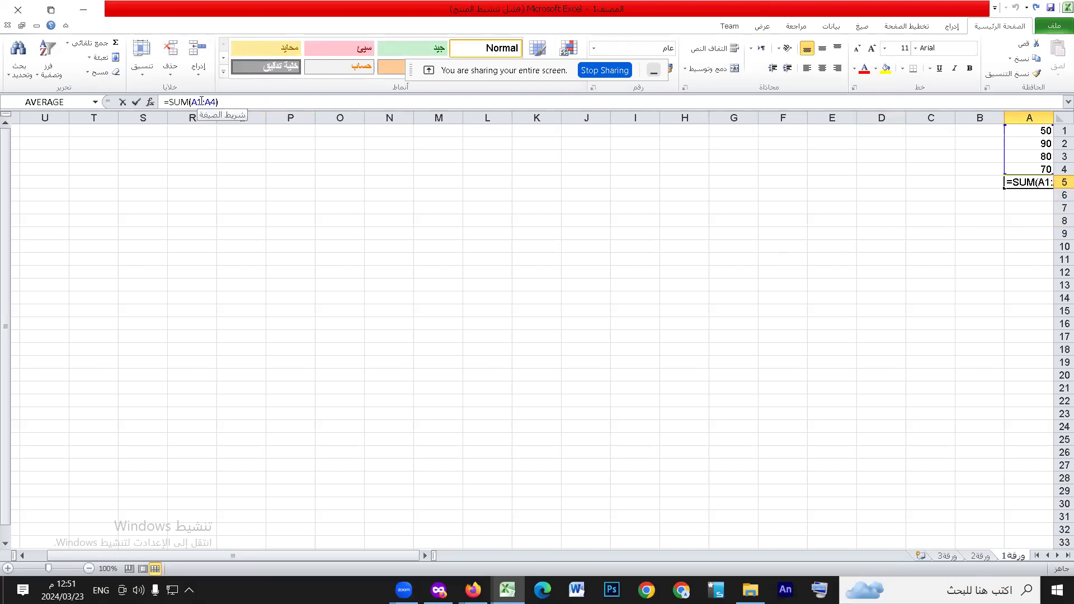
left_click(201, 101)
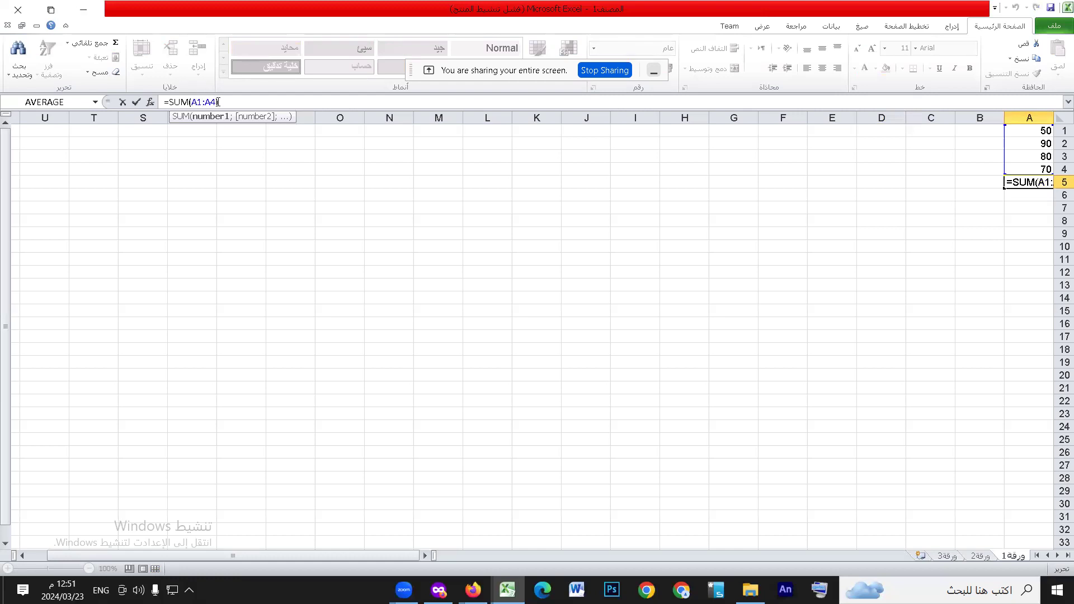
left_click_drag(232, 99, 148, 101)
key("Delete")
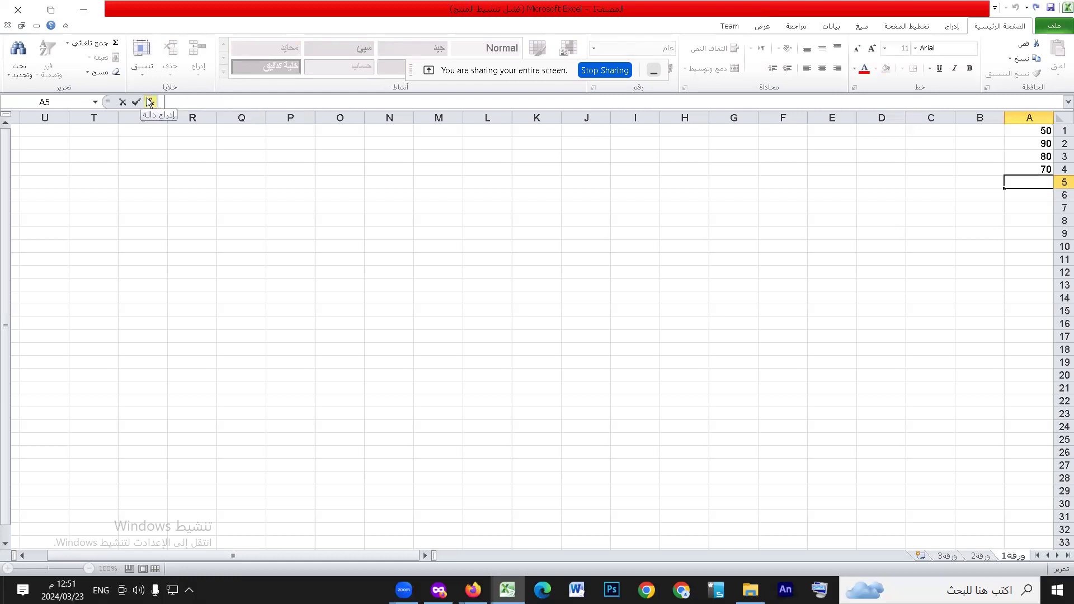
Rewrite the formula in A5 as =SUM(A1:A4), choosing SUM from the suggestions and picking cells A1 to A4 on the sheet.
type("=")
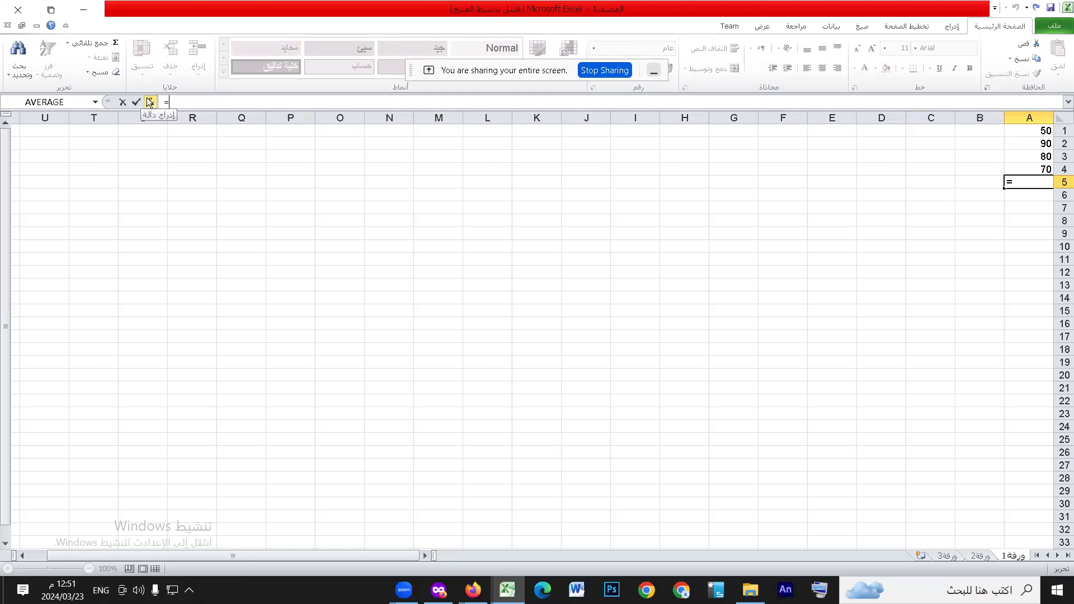
type("sum")
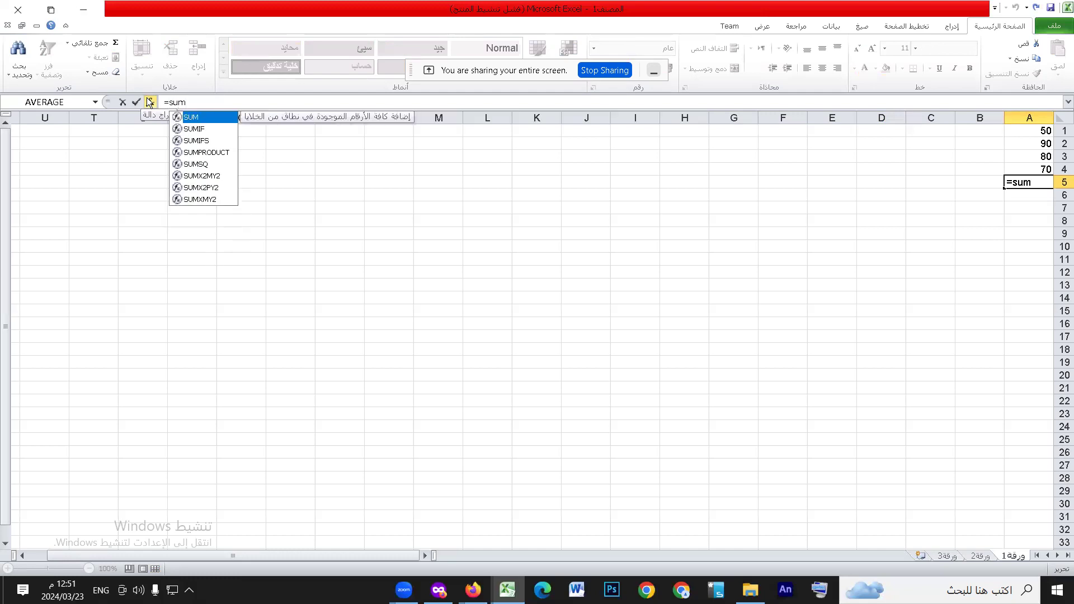
double_click(189, 117)
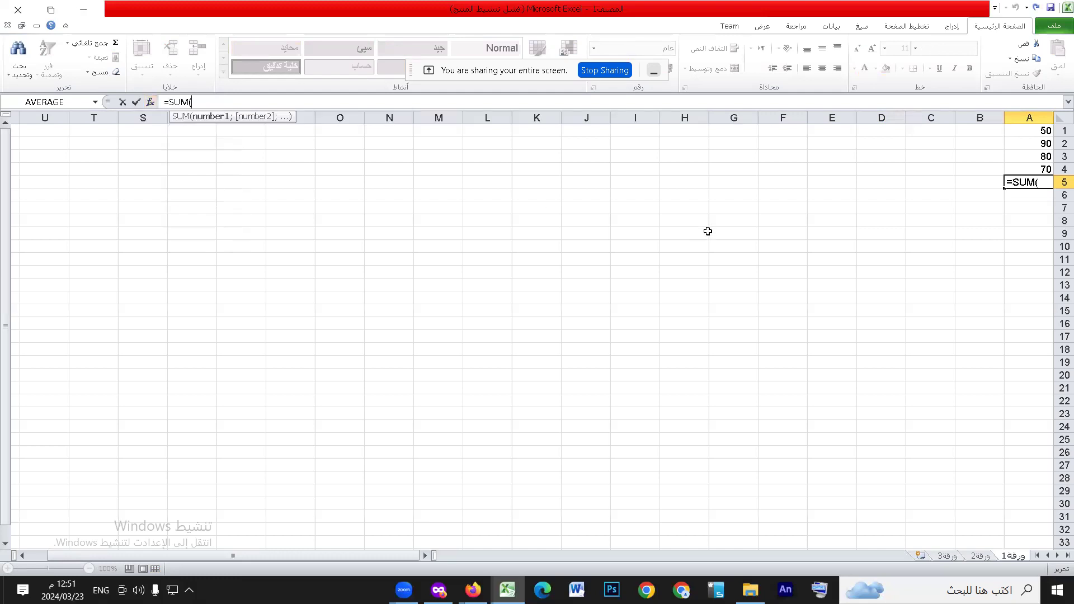
left_click_drag(1033, 131, 1035, 169)
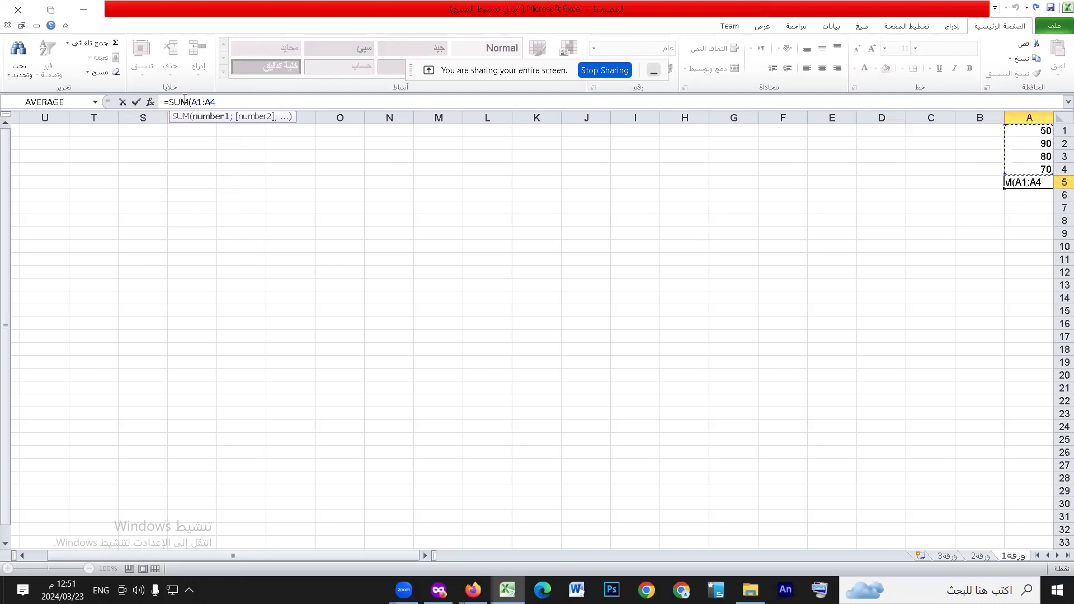
type(")")
key("Return")
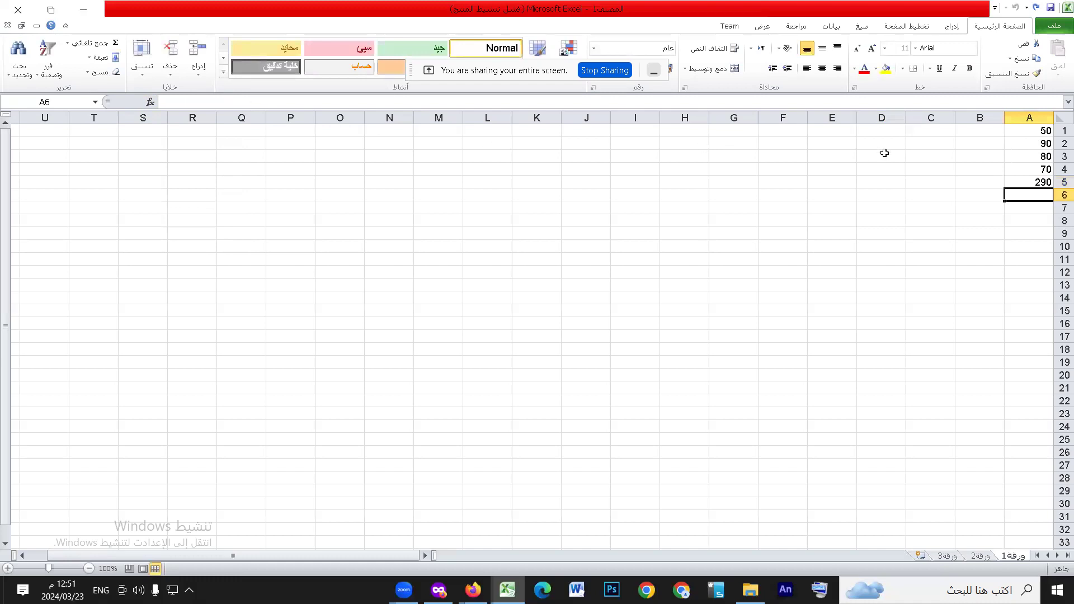
left_click(1027, 182)
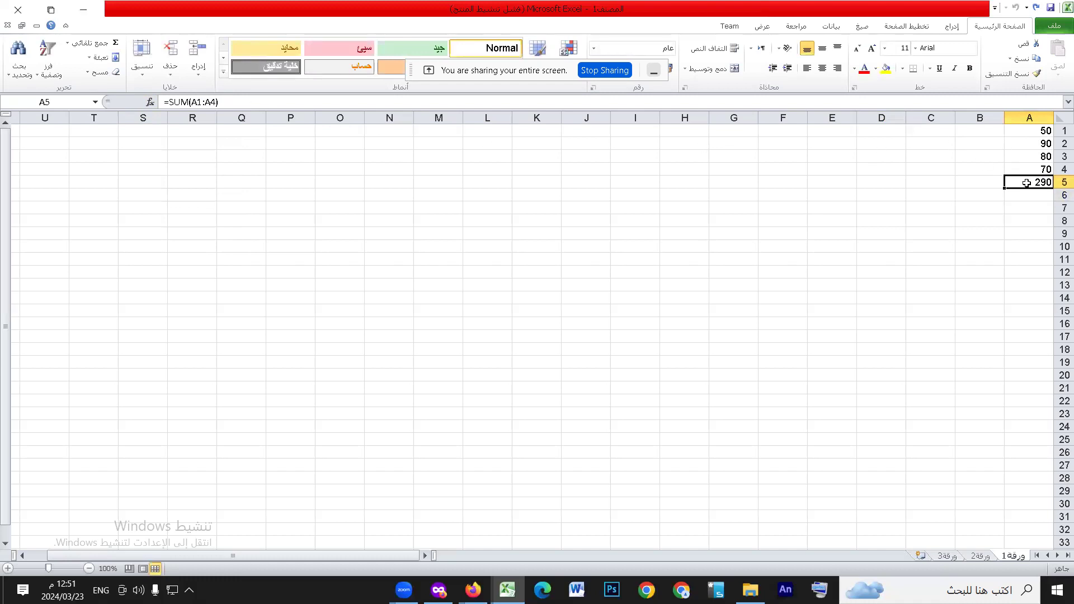
Switch to الدالة.pdf in Firefox and look at the COUNT entry in the functions table.
left_click(473, 590)
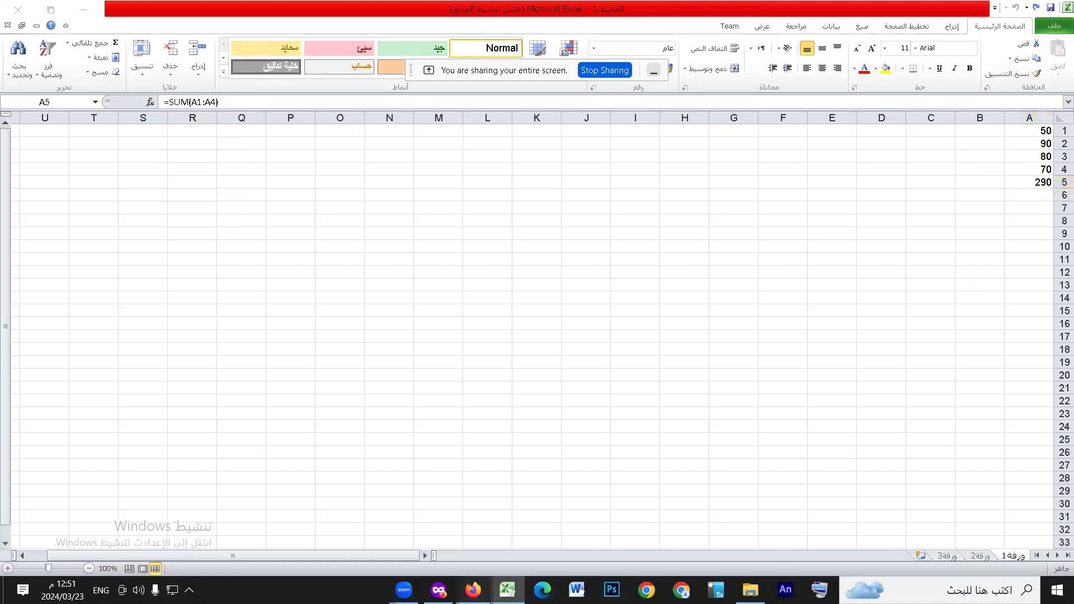
left_click(534, 548)
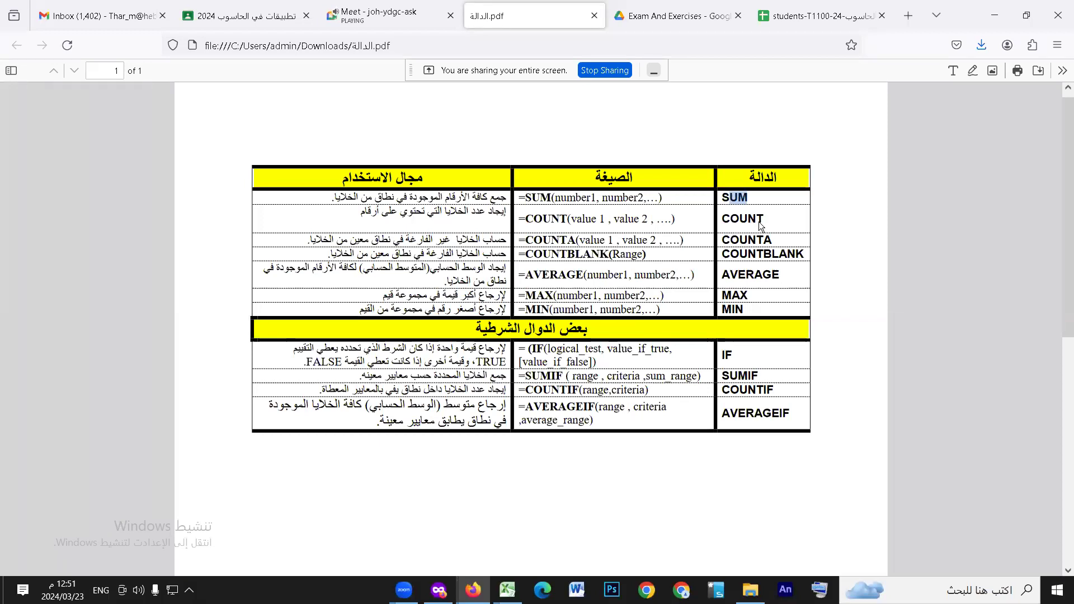
left_click_drag(761, 225, 722, 223)
left_click(721, 224)
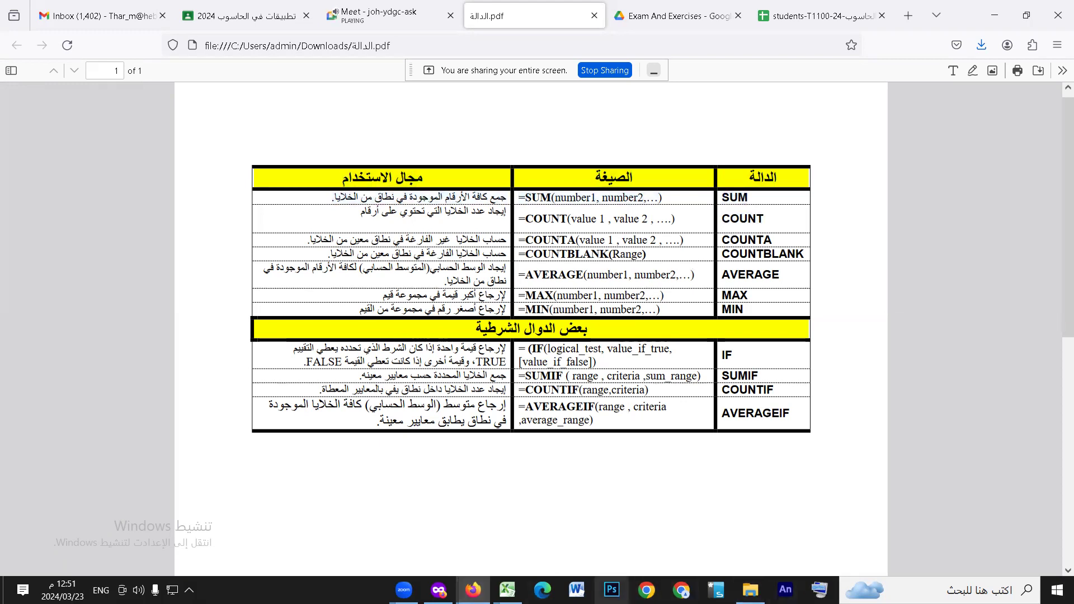
Switch back to the المصنف1 workbook in Excel and look through the functions offered with AutoSum.
mouse_move(507, 590)
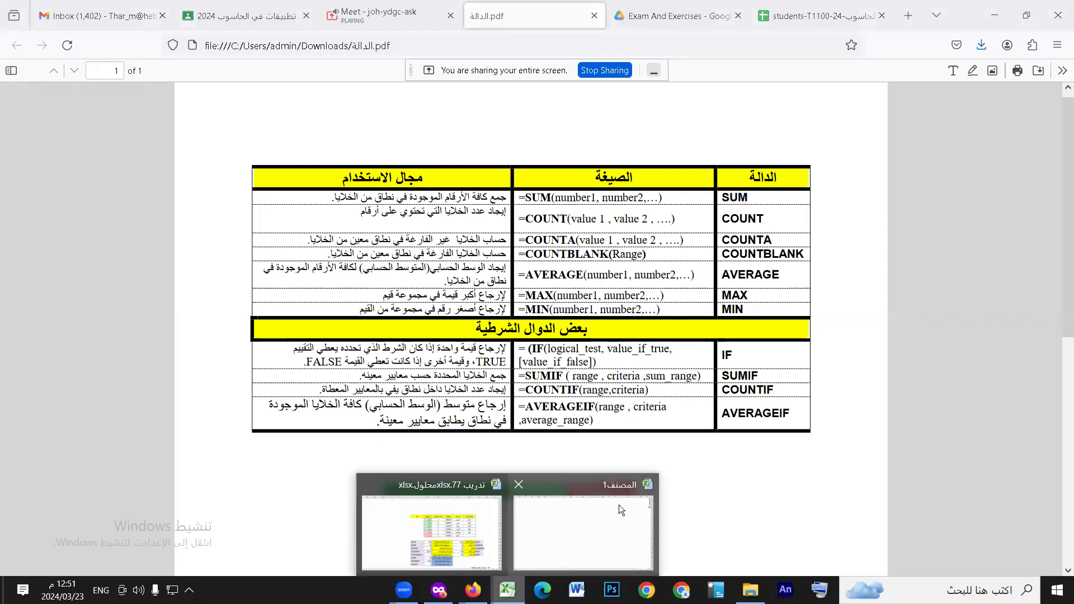
left_click(582, 515)
left_click(65, 43)
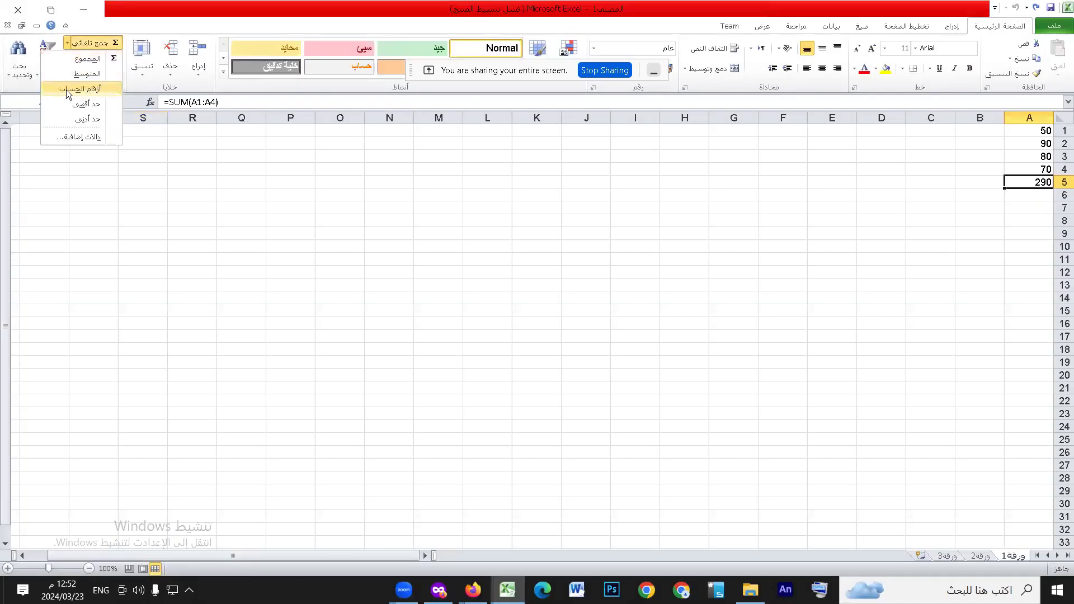
left_click(66, 43)
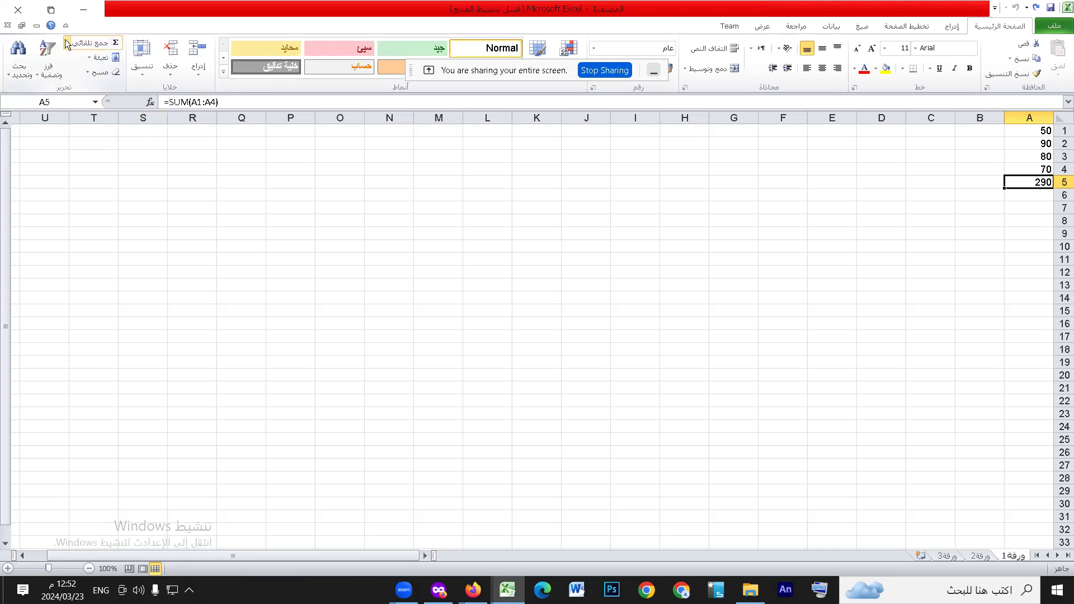
Replace the total in A5 with the Count Numbers function over A1:A4.
mouse_move(1043, 133)
left_mouse_down()
mouse_move(1044, 169)
mouse_move(1043, 133)
left_mouse_up()
left_click(1032, 180)
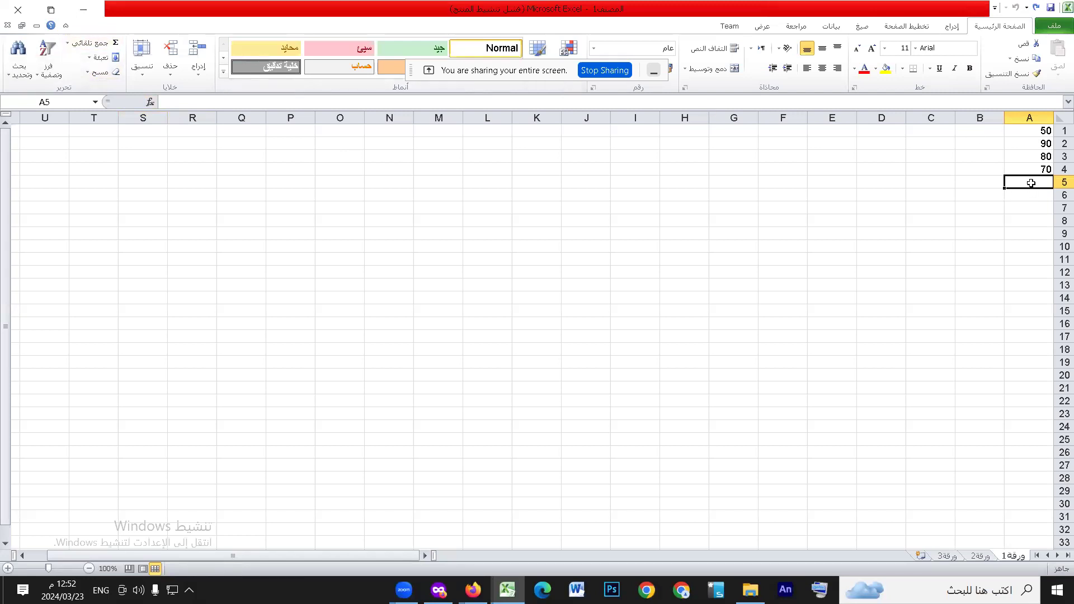
left_click(67, 44)
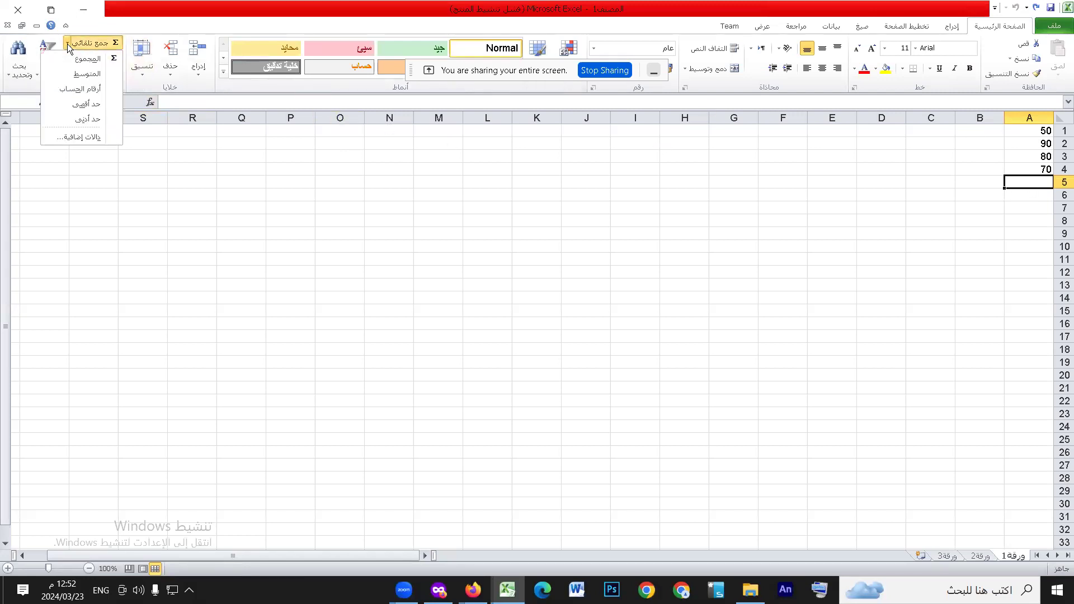
left_click(72, 89)
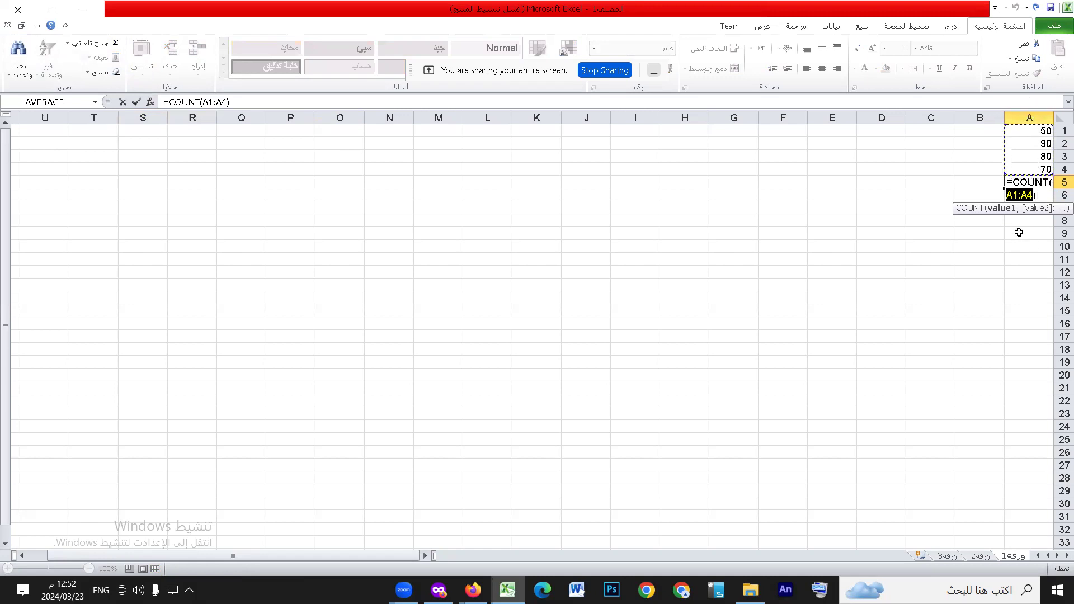
key("Return")
left_click(1038, 181)
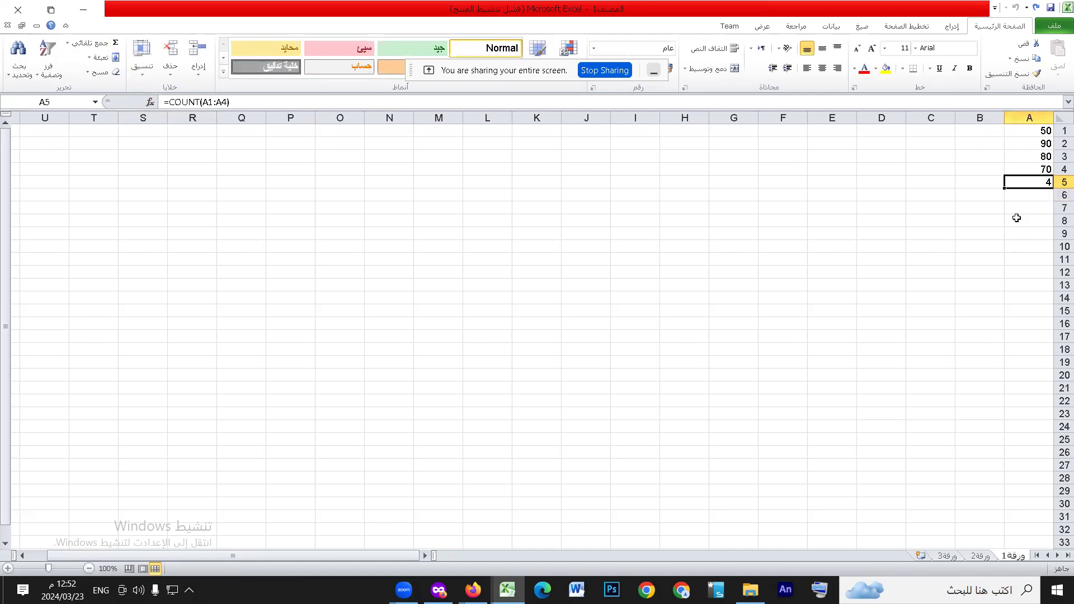
Clear the COUNT formula from A5.
left_click(1038, 132)
left_click(1039, 185)
key("Delete")
left_click(1018, 223)
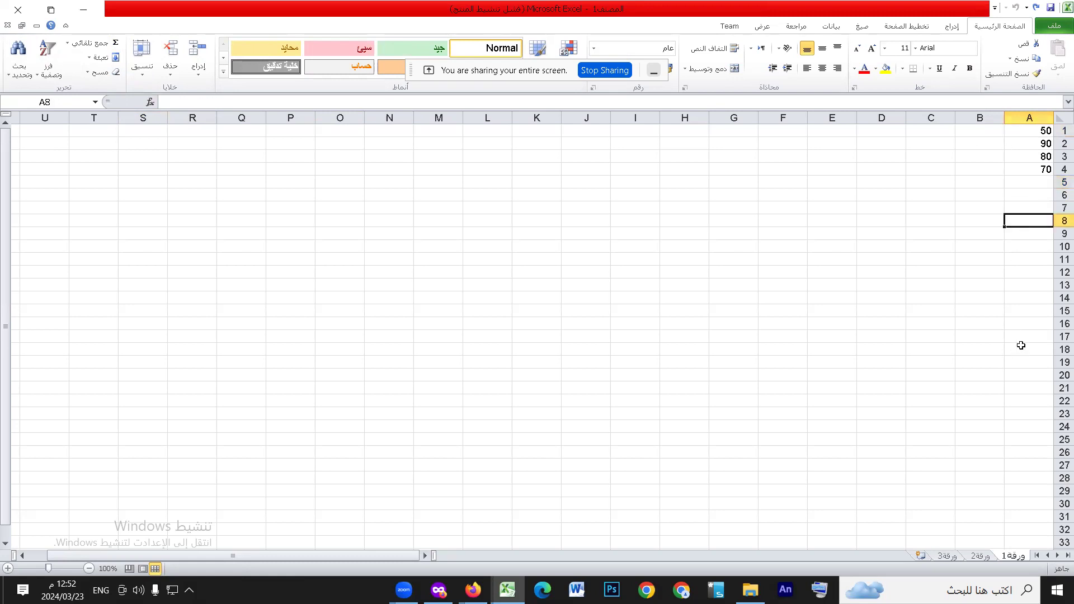
Enter 45 in A8 and 45 in A11, leaving blank cells between the numbers.
left_click(1020, 347)
left_click(1032, 226)
type("45")
left_click(1031, 259)
type("45")
left_click(1037, 336)
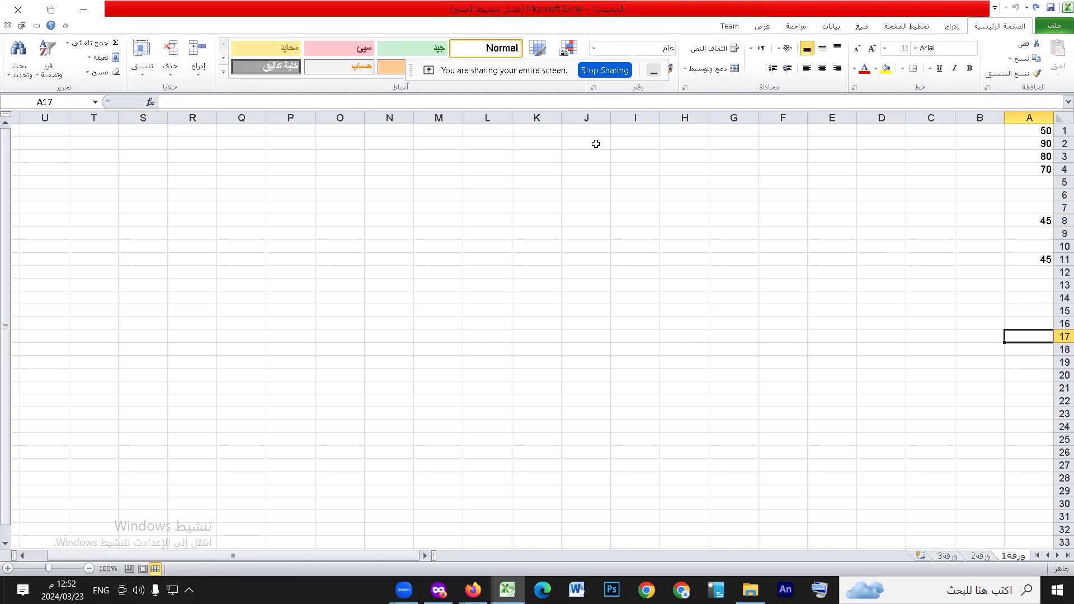
left_click(111, 44)
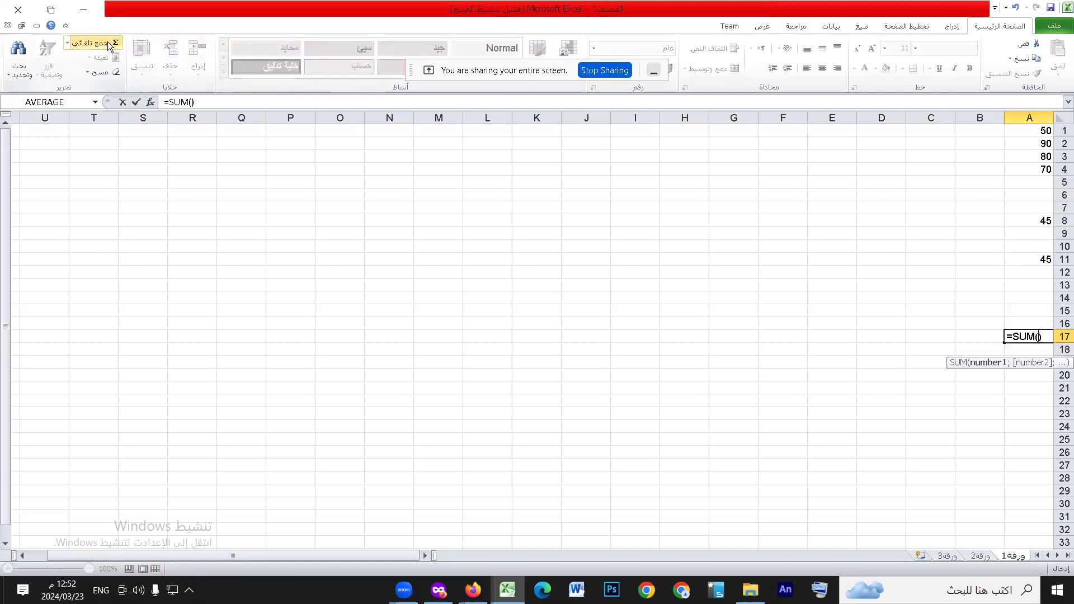
left_click(522, 283)
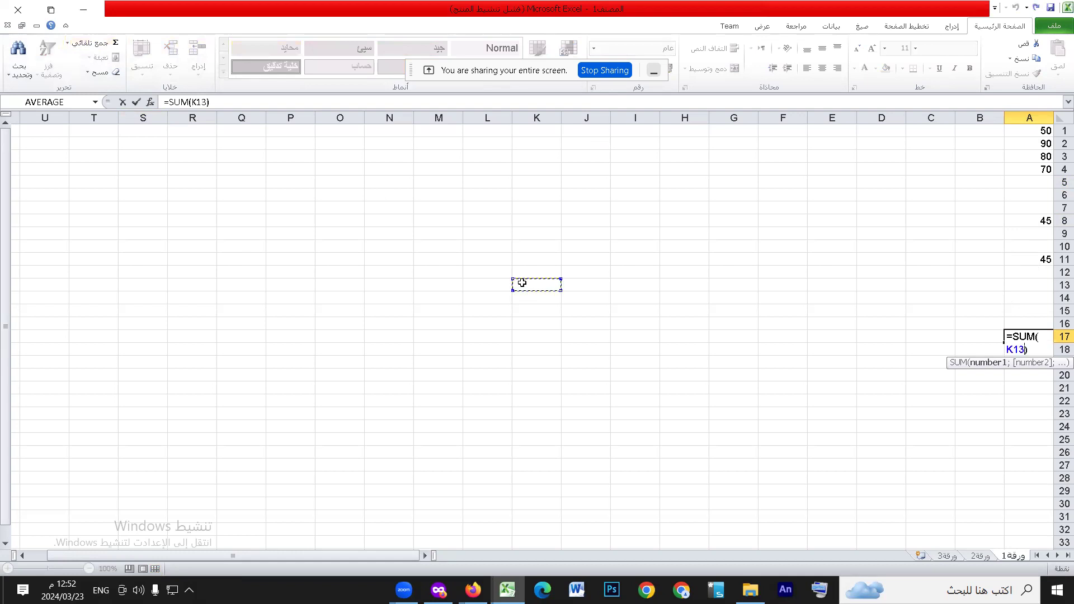
key("Return")
left_click(1025, 336)
key("Delete")
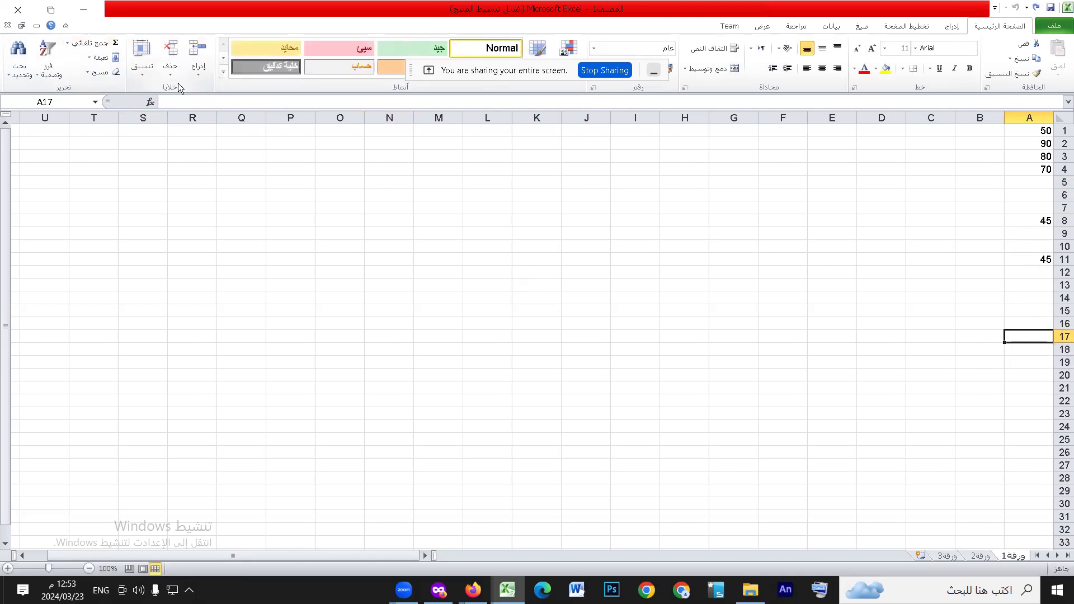
Insert the Count Numbers function in A17 over the range A1:A15.
left_click(67, 43)
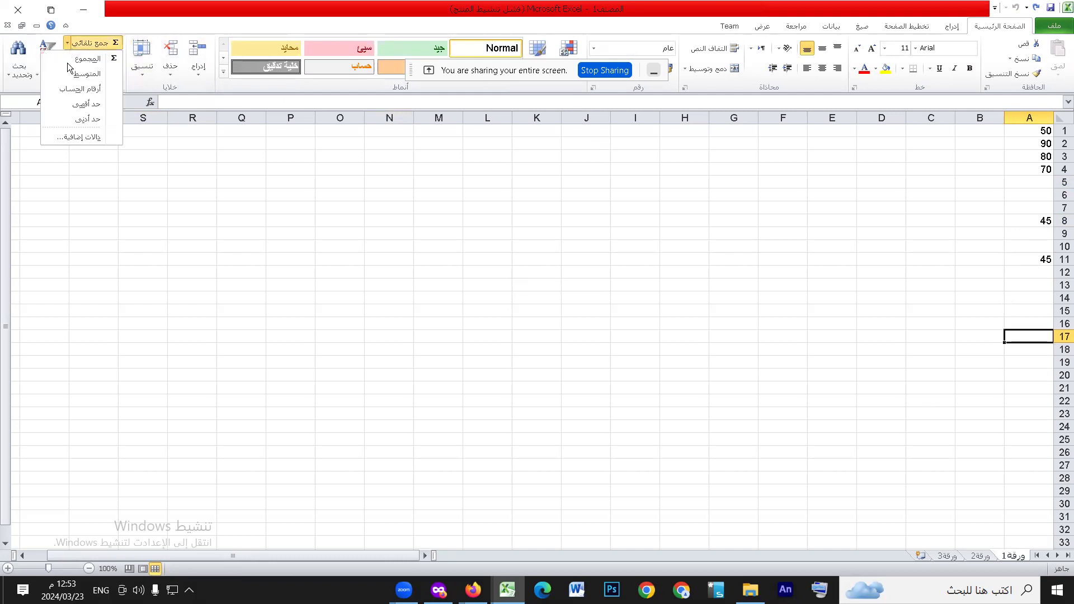
left_click(89, 89)
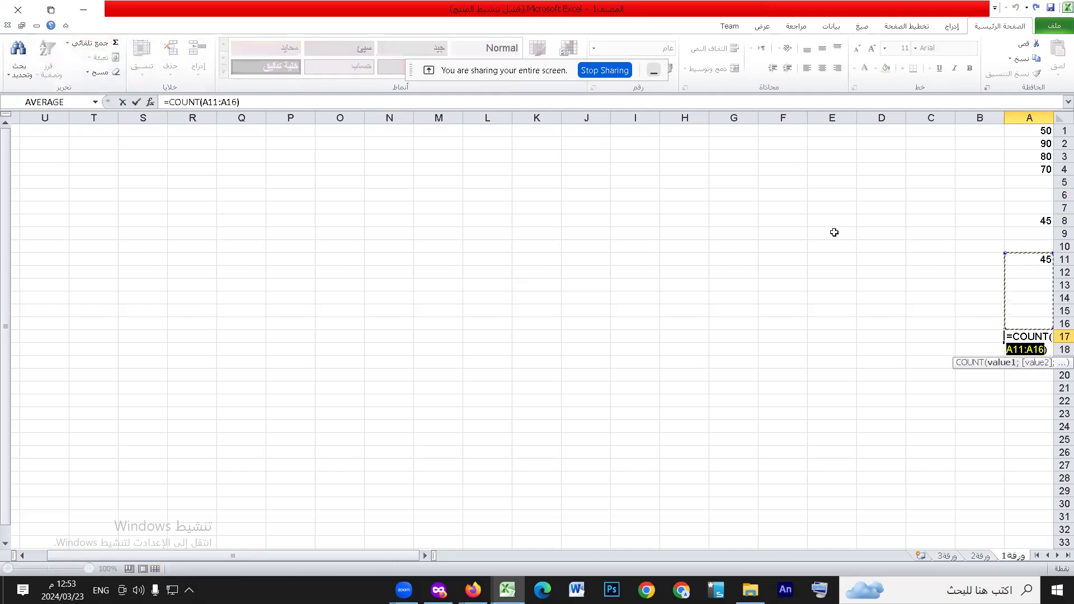
left_click_drag(1031, 132, 1014, 312)
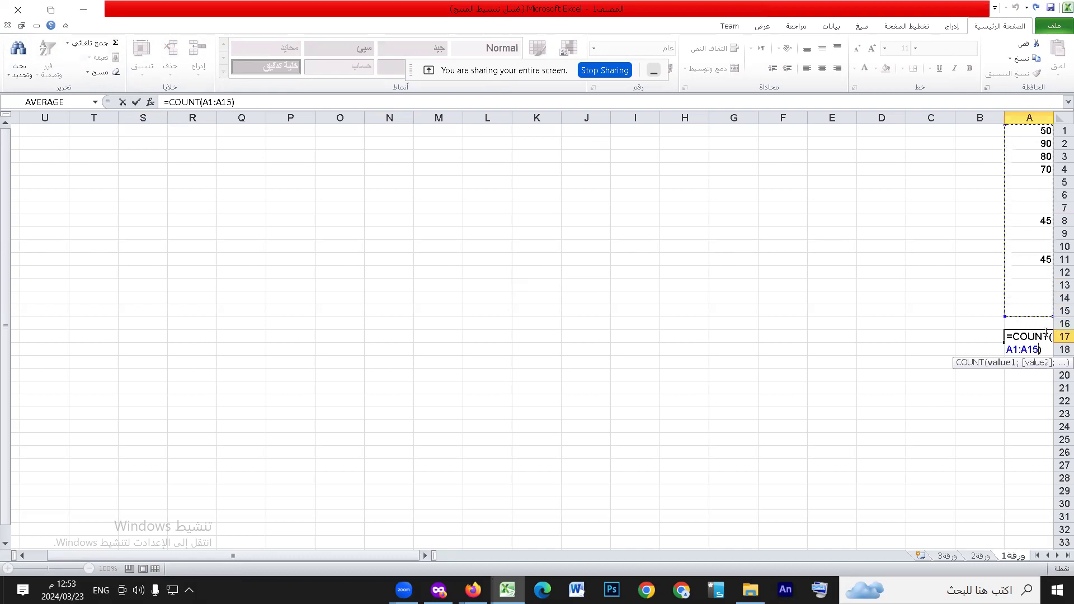
key("Return")
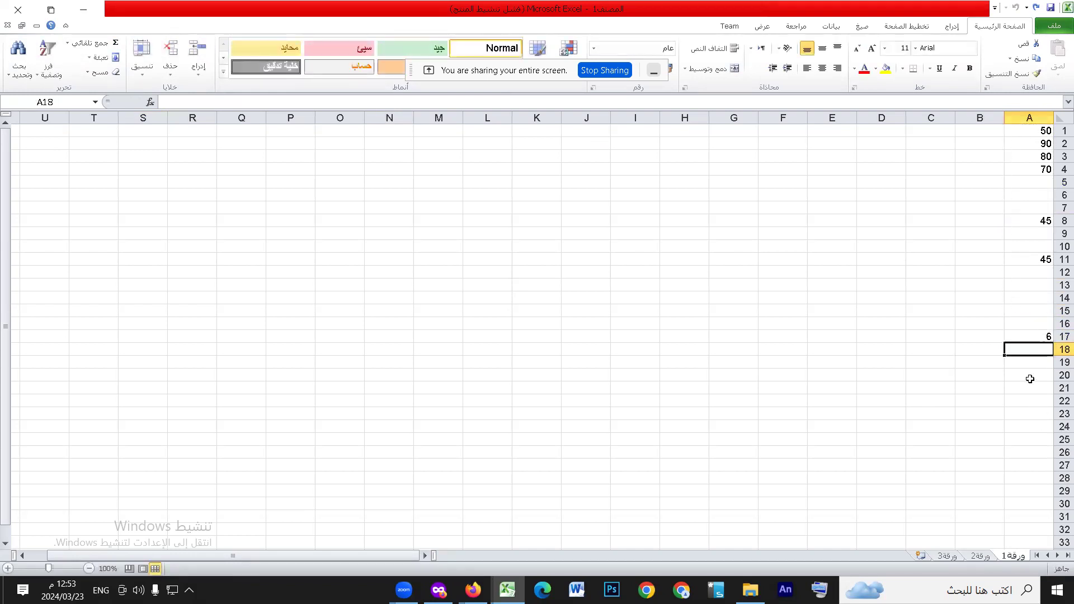
left_click(1037, 340)
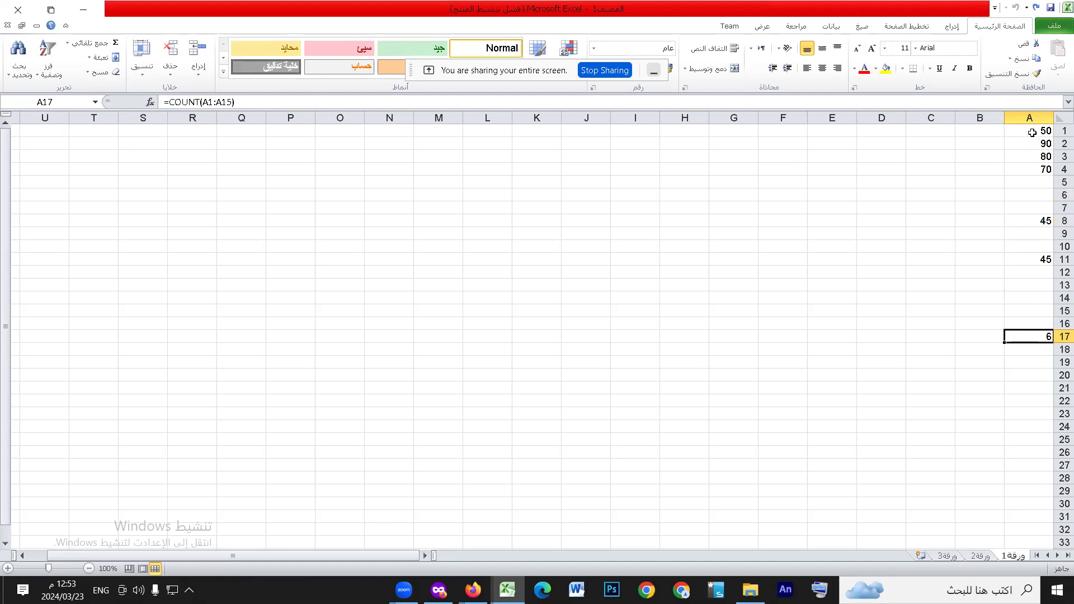
Clear the count in A17 and all the numbers in A1:A11.
key("Delete")
left_click(1032, 186)
left_click_drag(1025, 128, 1035, 262)
key("Delete")
left_click(1016, 314)
Enter 50 in C2, 60 in C3, 50 in C5 and 40 in C6, leaving C4 blank.
left_click(929, 146)
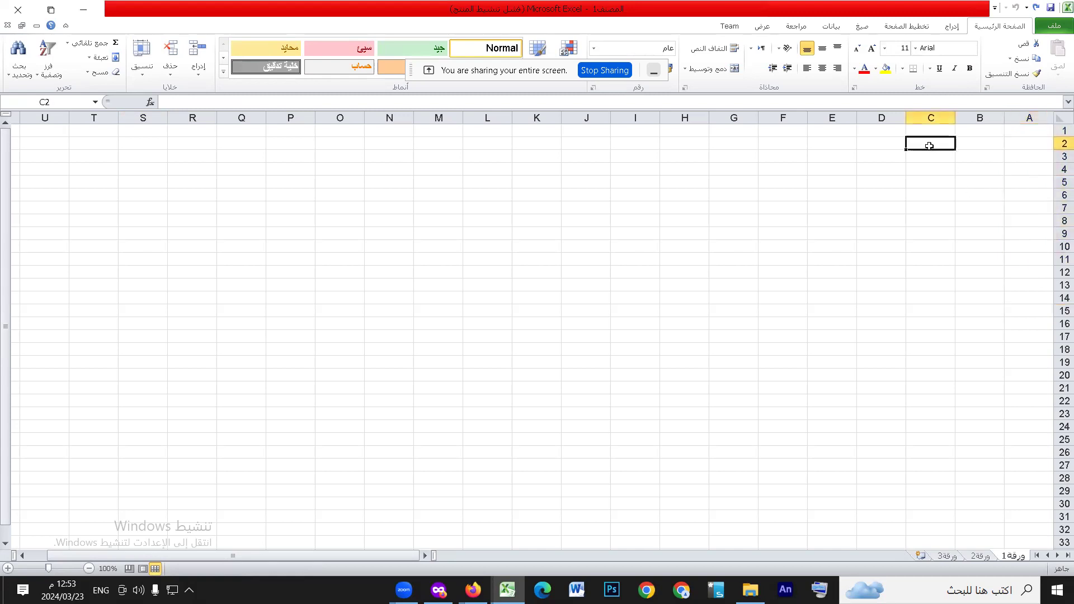
type("50")
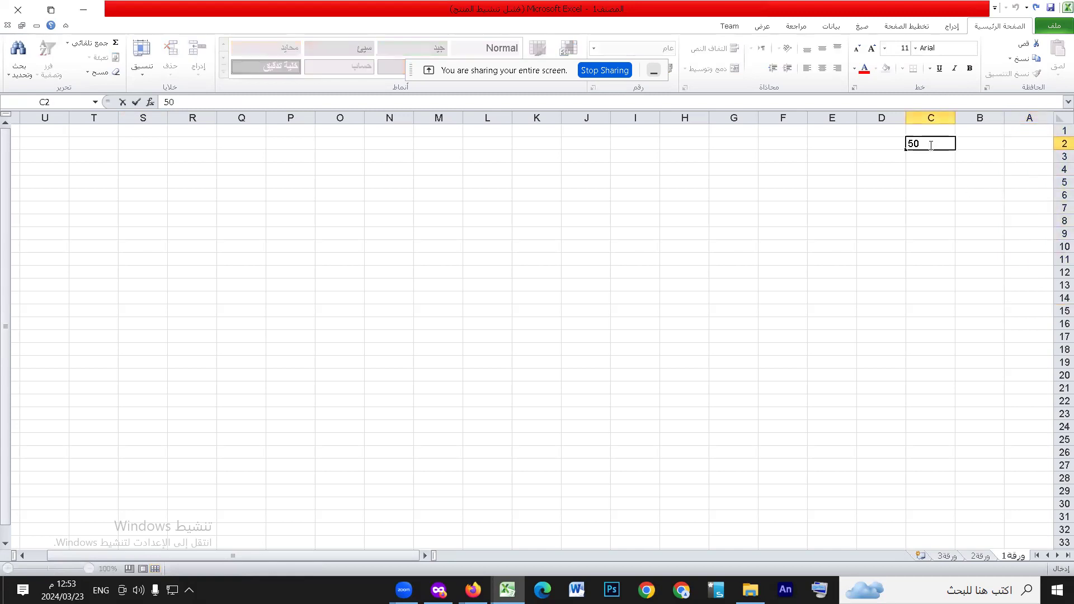
key("Return")
key("Return")
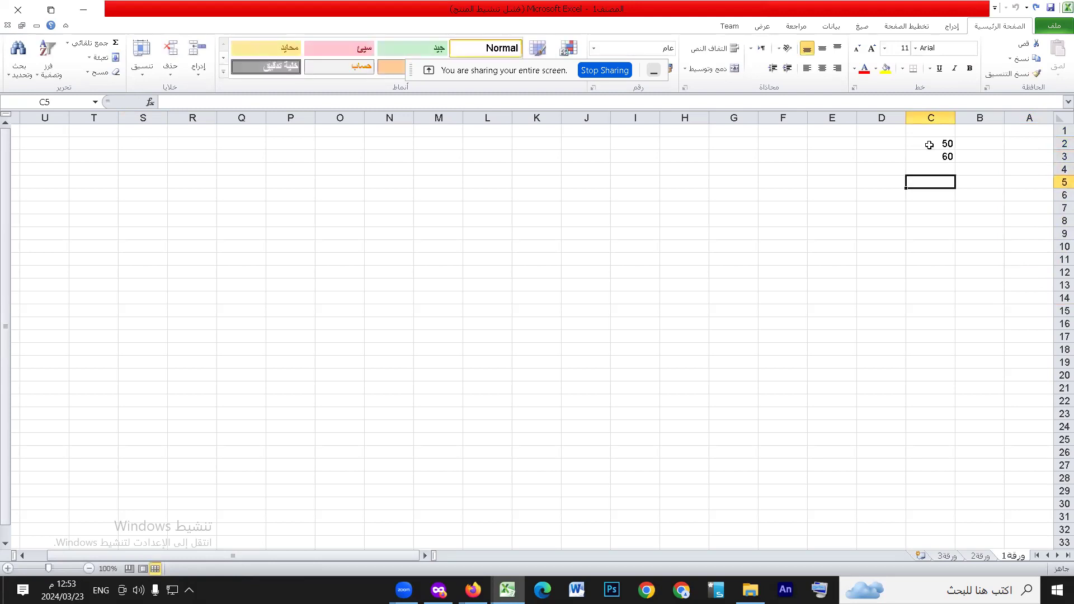
type("50")
key("Return")
type("40")
key("Return")
key("Return")
Enter 80 in C8, 60 in C10 and 50 in C12, leaving blank cells between the numbers.
type("80")
key("Return")
key("Return")
type("60")
key("Return")
key("Return")
type("50")
key("Return")
key("Return")
left_click(940, 377)
Apply all borders to the range C1:C13 and centre its contents horizontally.
left_click_drag(931, 133, 931, 286)
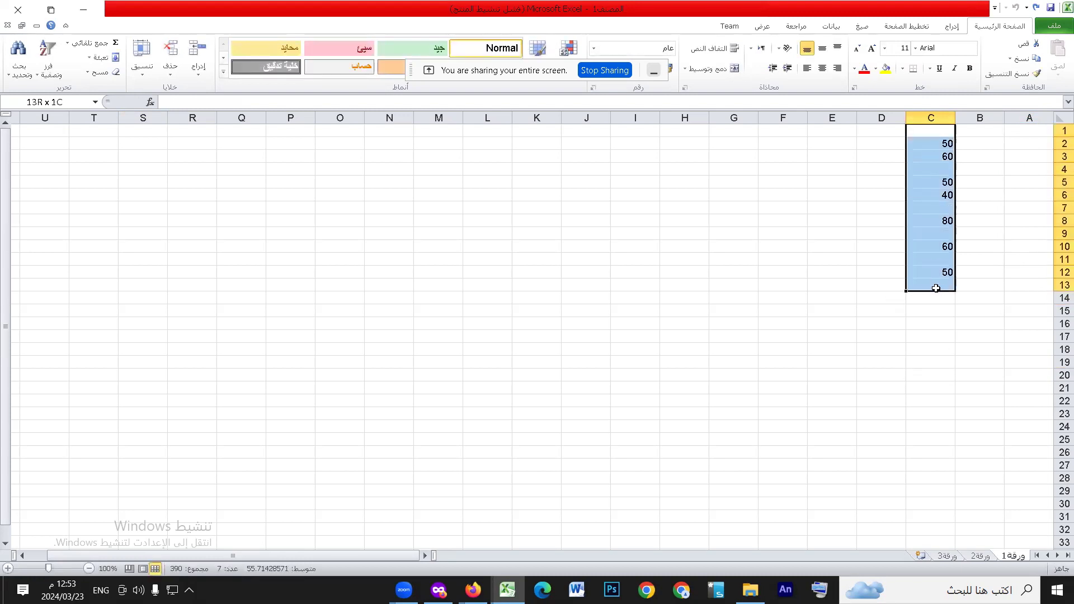
left_click(904, 70)
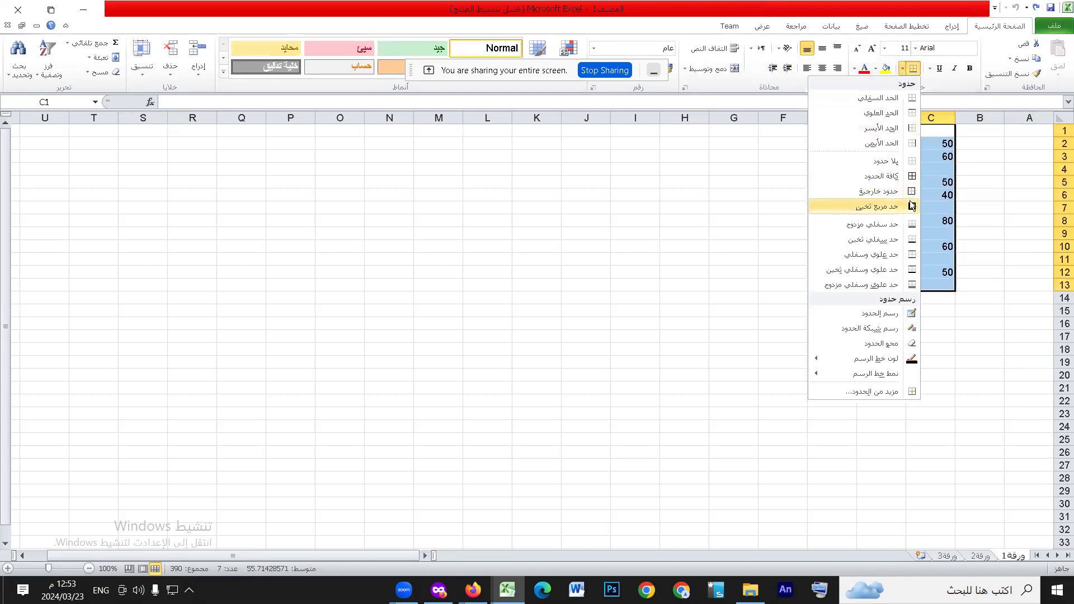
left_click(911, 176)
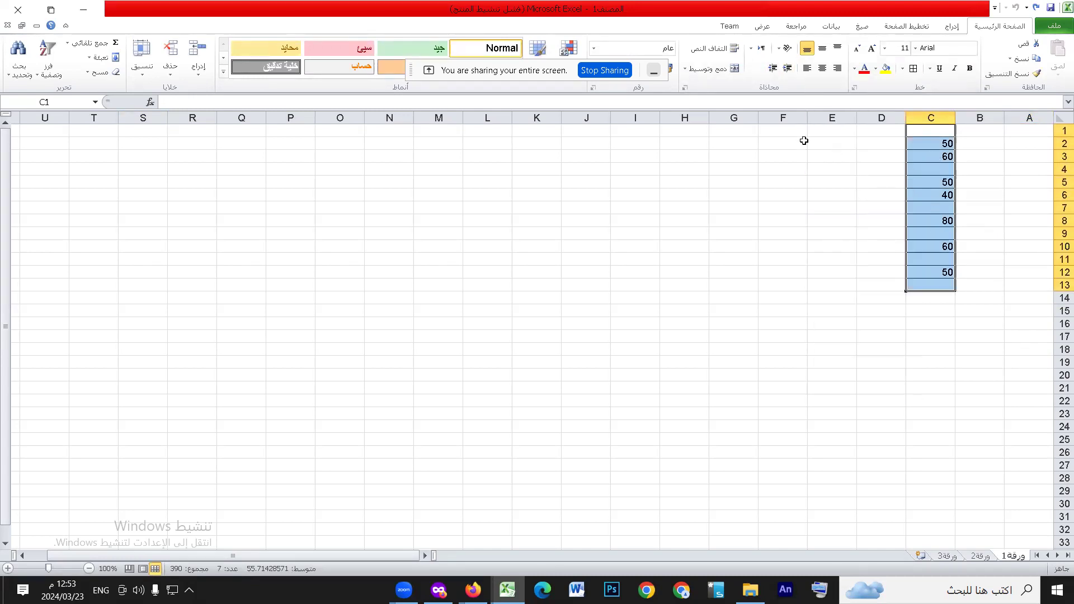
left_click(822, 67)
left_click(884, 272)
Enter the label "عدد الخلايا الرقمية" in B14 and widen column B to fit the text.
left_click(935, 302)
left_click(988, 300)
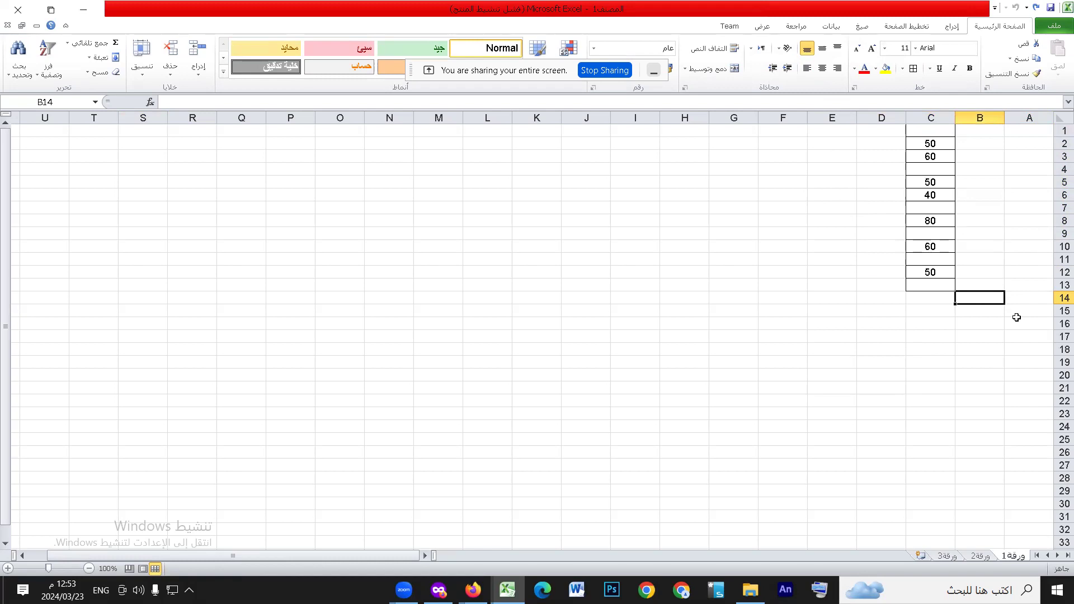
type("u[")
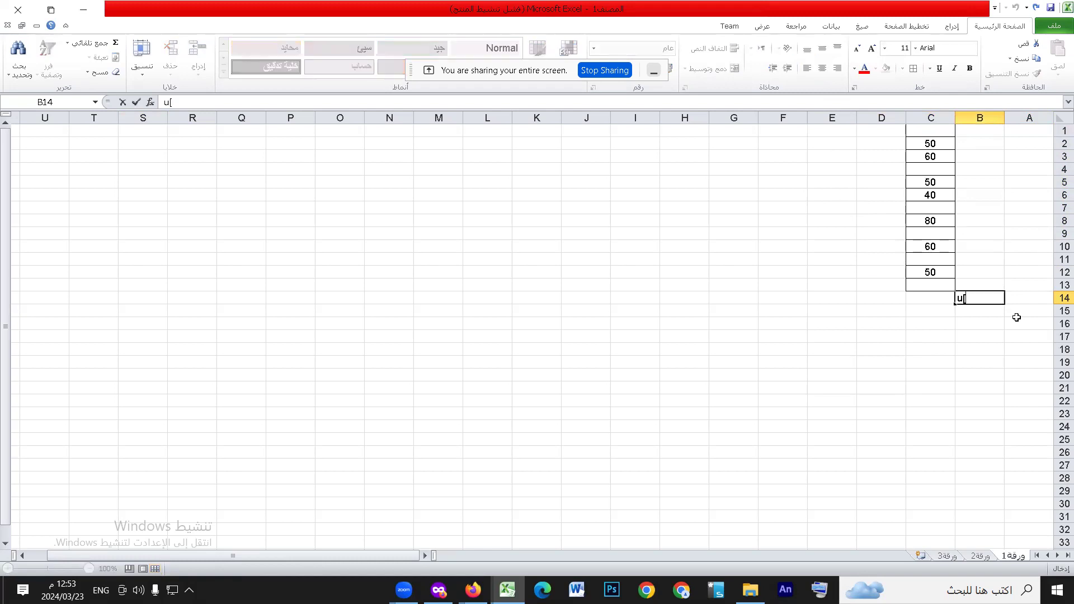
key("alt+shift")
type("عدد الخلايا الرقمية")
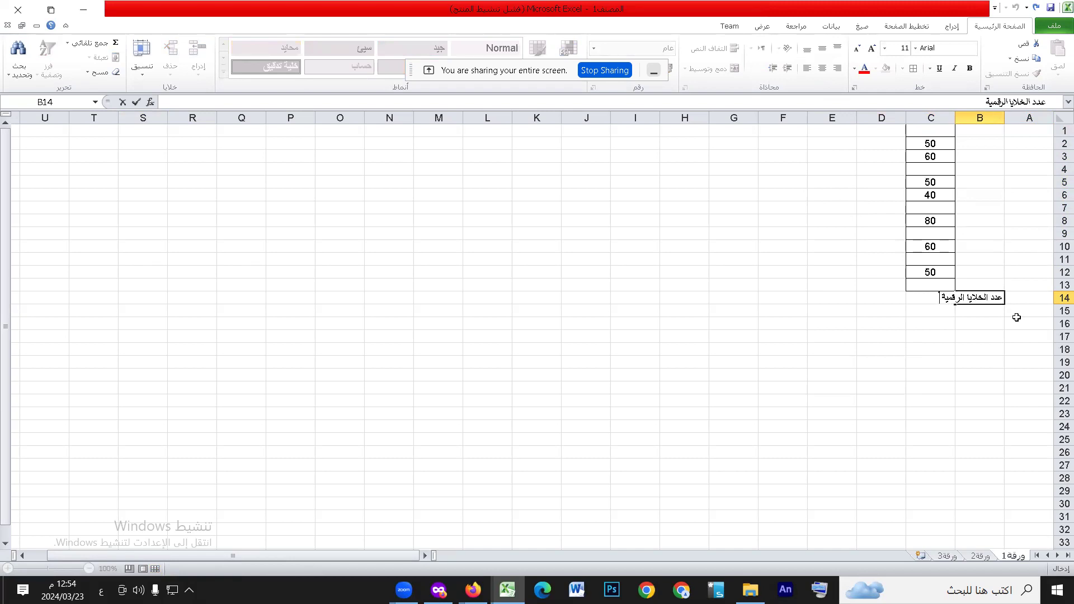
left_click(957, 118)
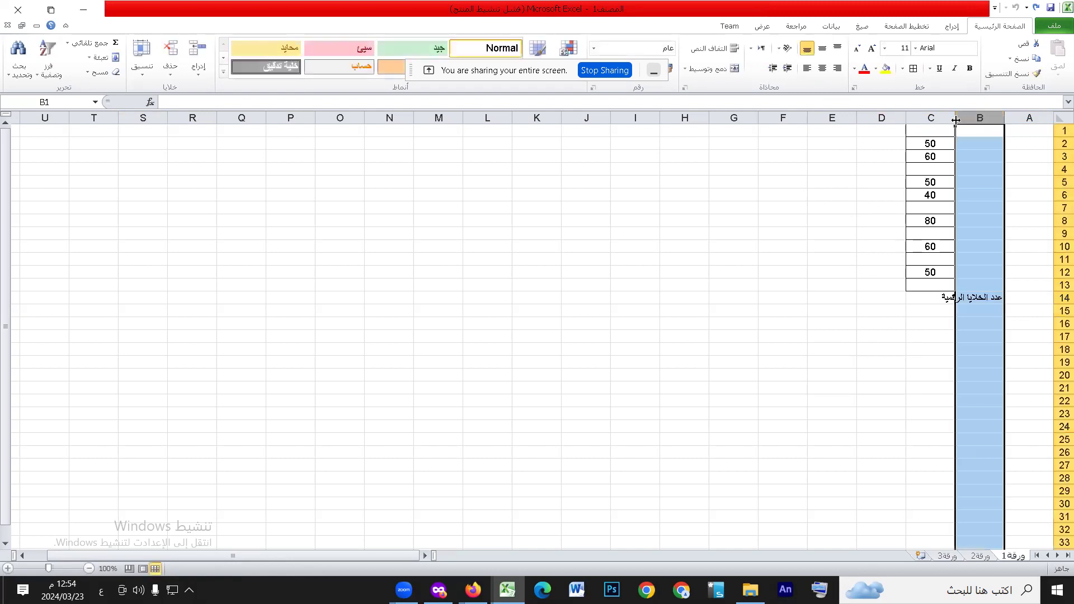
left_click_drag(956, 118, 936, 118)
left_click(963, 349)
left_click(920, 300)
Enter the labels "المجموع", "المعدل", "اعلى قيمة" and "اقل قيمة" in cells B15 to B18.
left_click(971, 310)
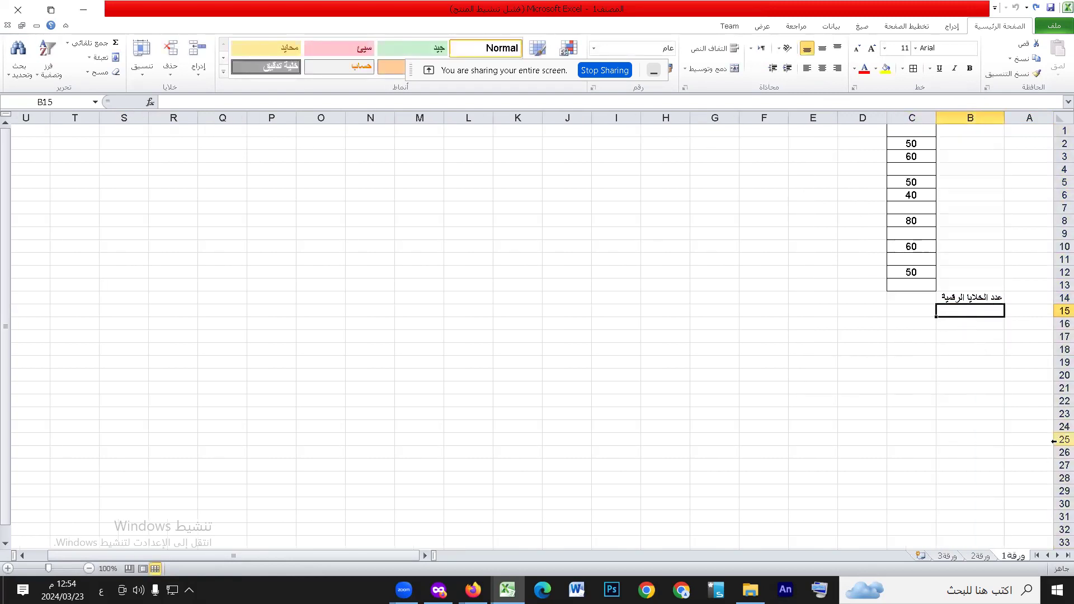
type("المجموع")
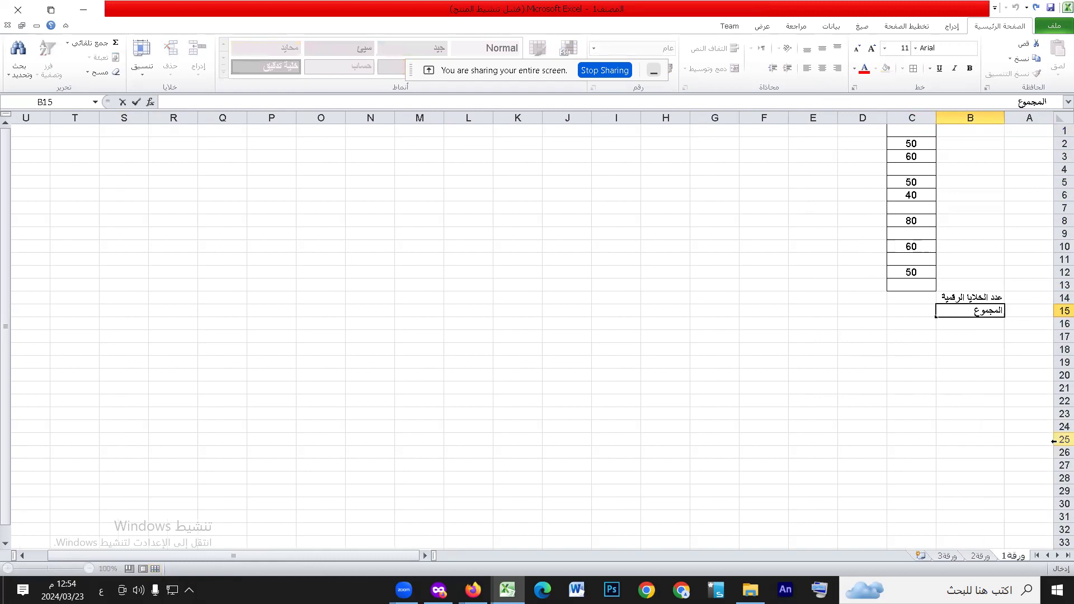
key("Return")
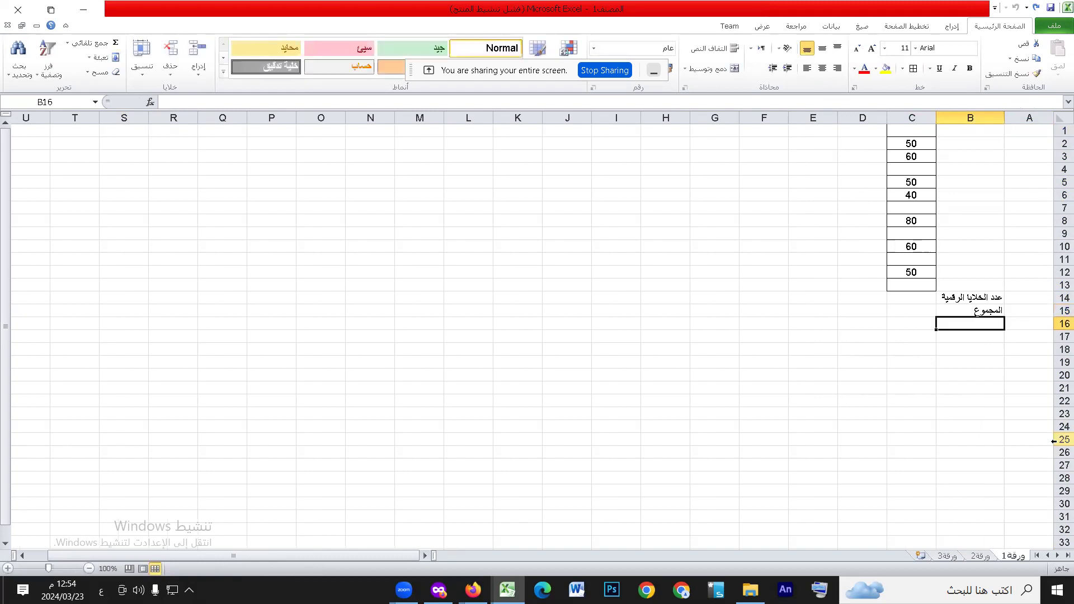
type("المعدل")
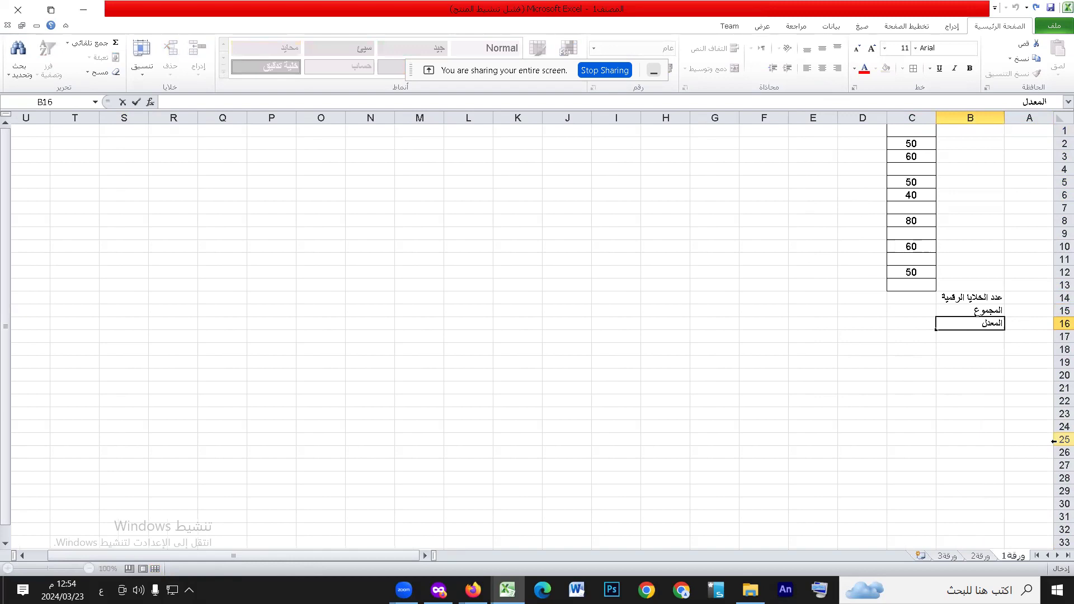
key("Return")
type("اعلى قيمة")
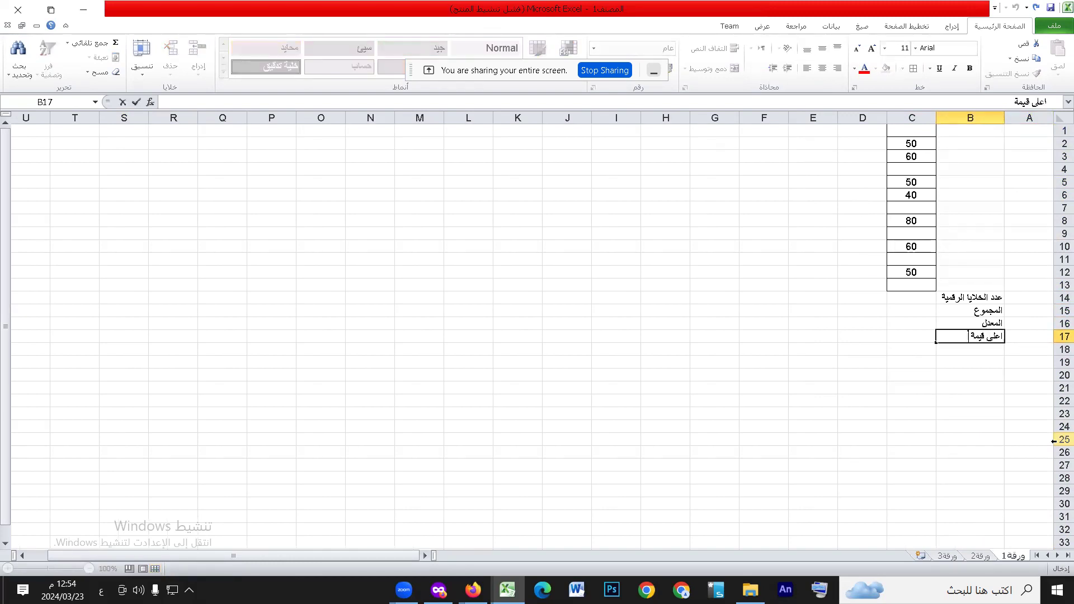
key("Return")
type("ق")
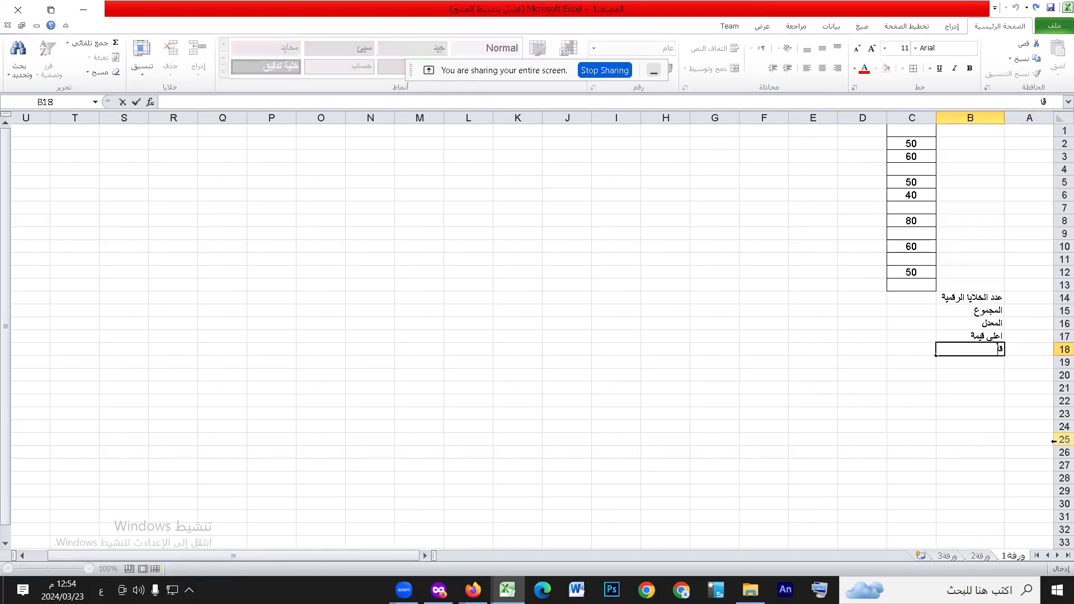
type("ل قيمة")
left_click(961, 425)
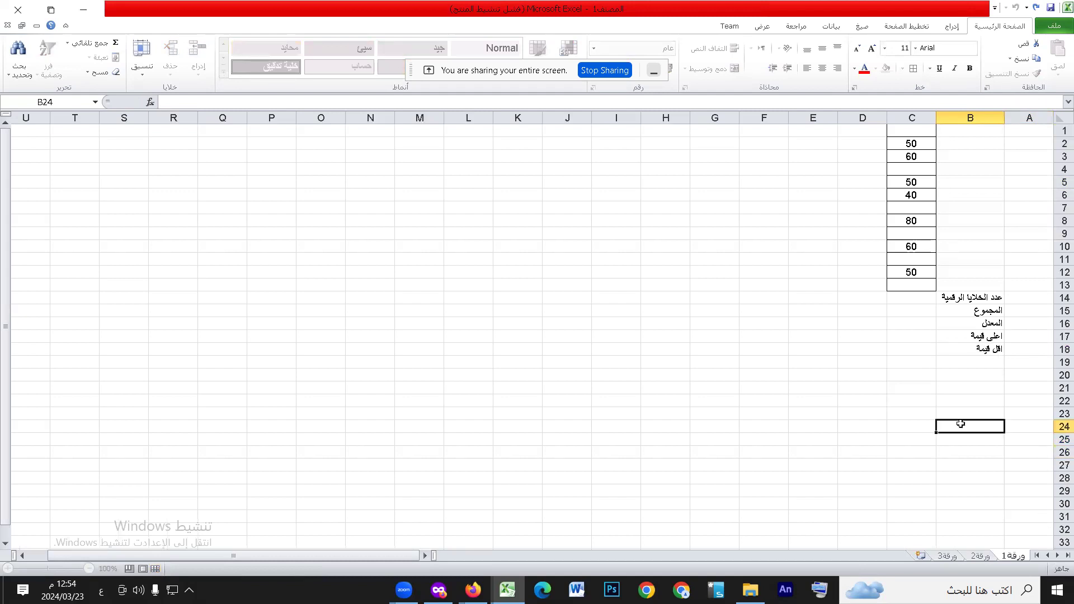
Insert the Count Numbers function in C14 over the range C1:C13 and review its formula.
left_click(973, 298)
left_click(925, 297)
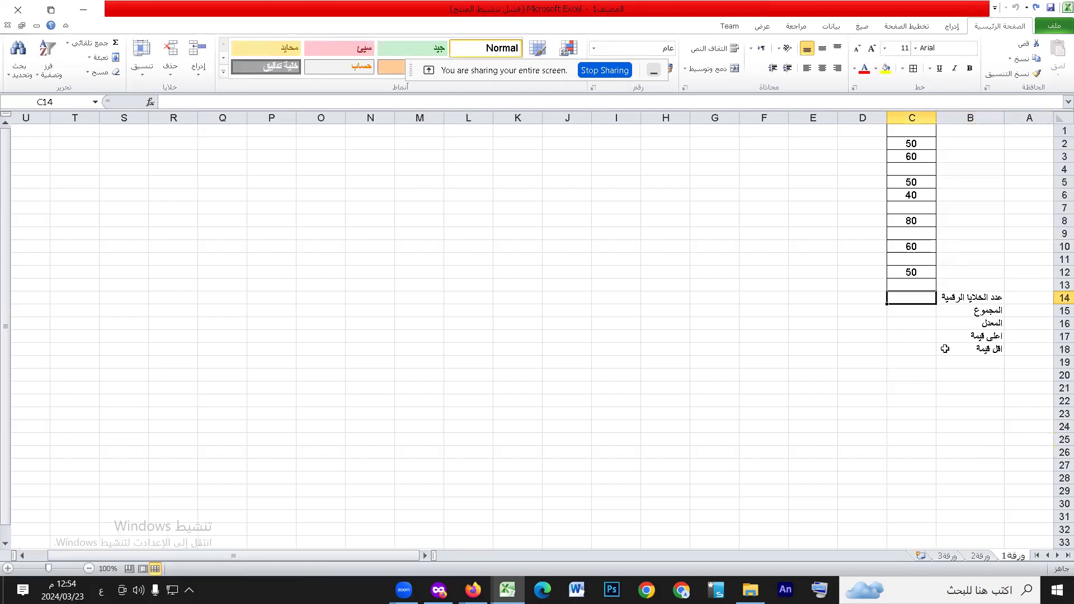
left_click(67, 43)
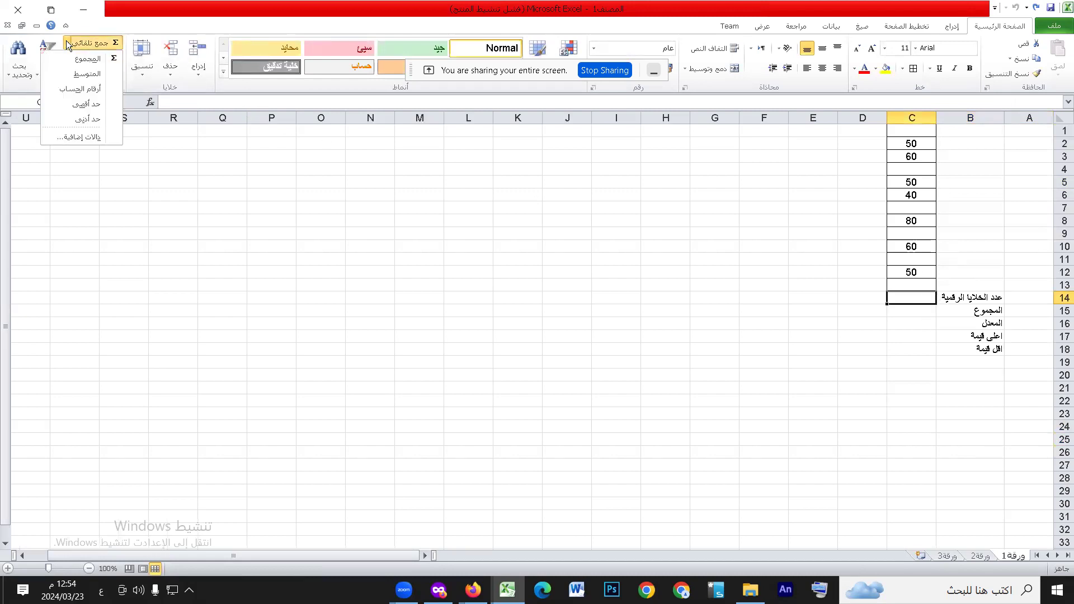
left_click(81, 90)
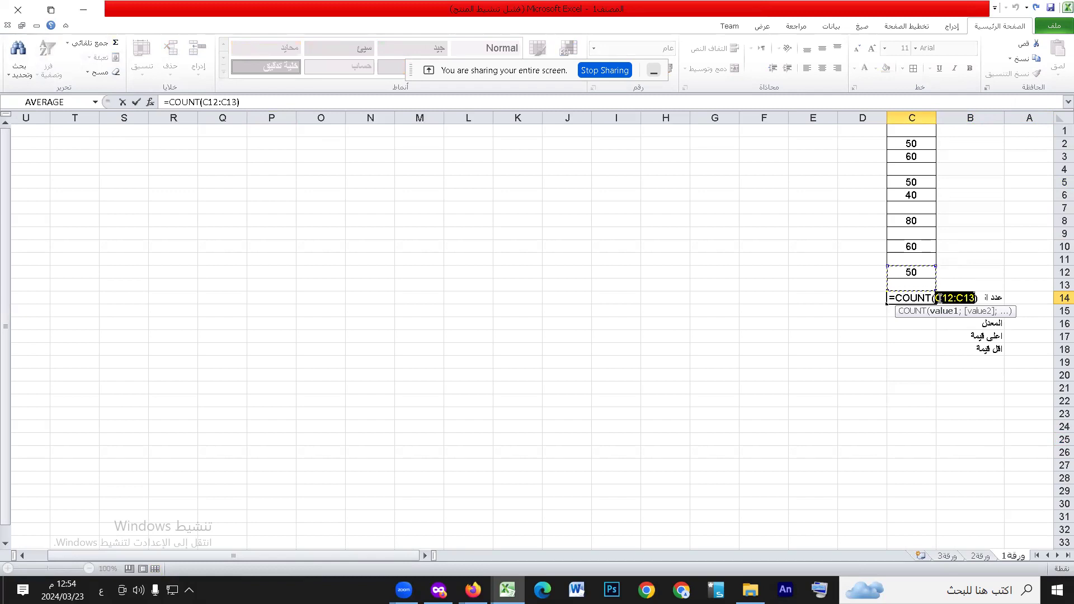
left_click(918, 130)
left_click_drag(918, 131, 917, 285)
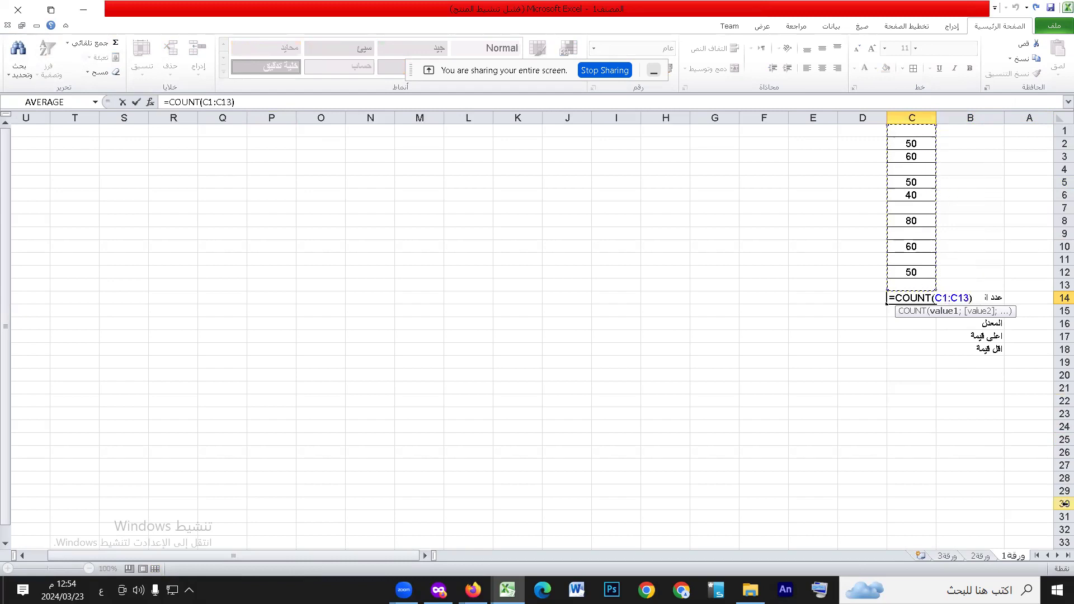
key("Return")
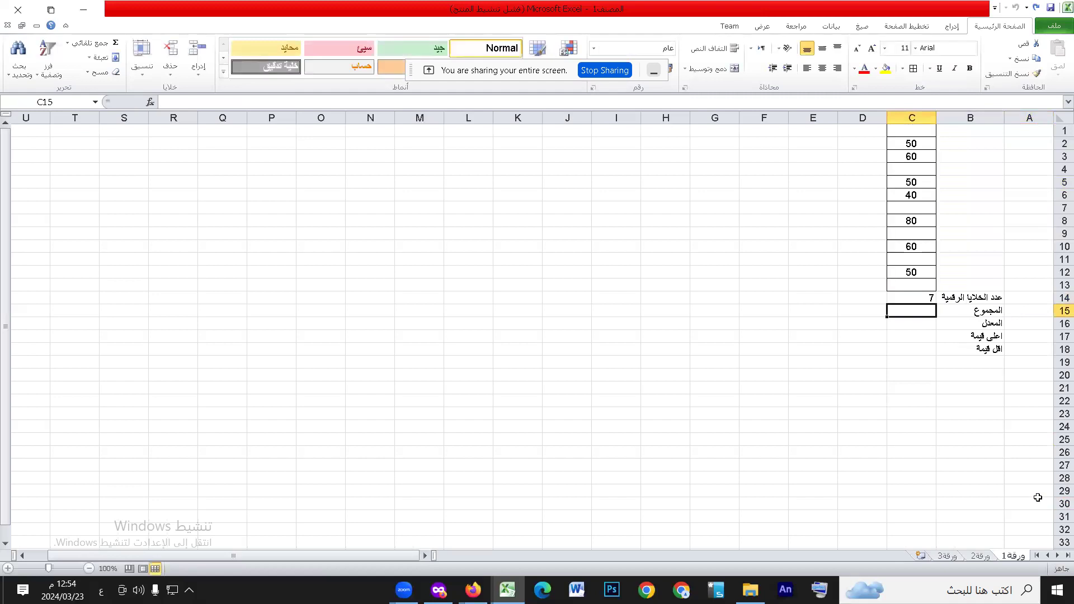
left_click(927, 372)
left_click(929, 299)
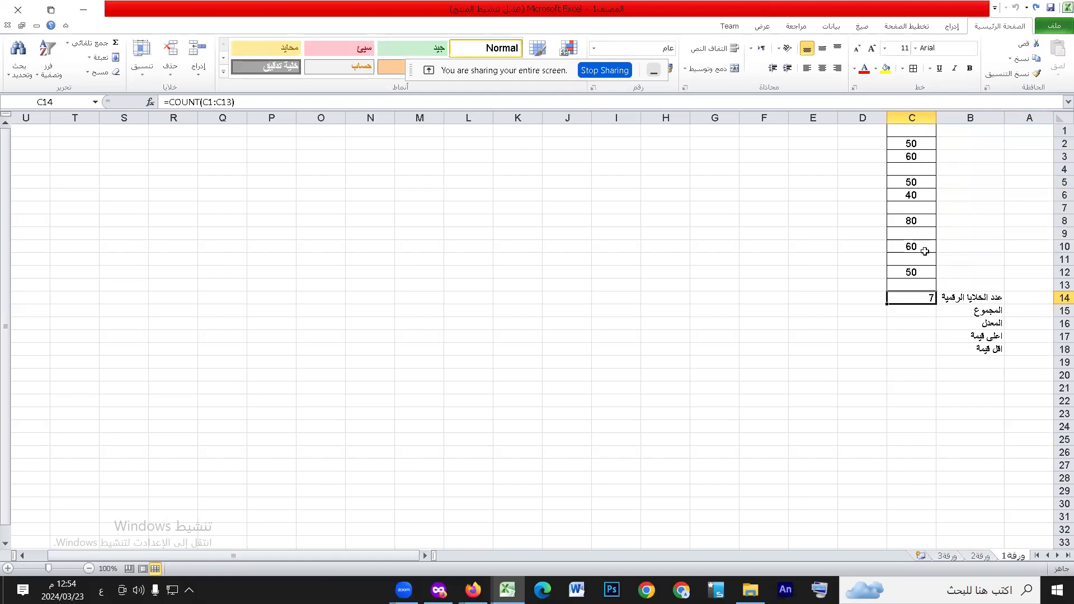
left_click(917, 316)
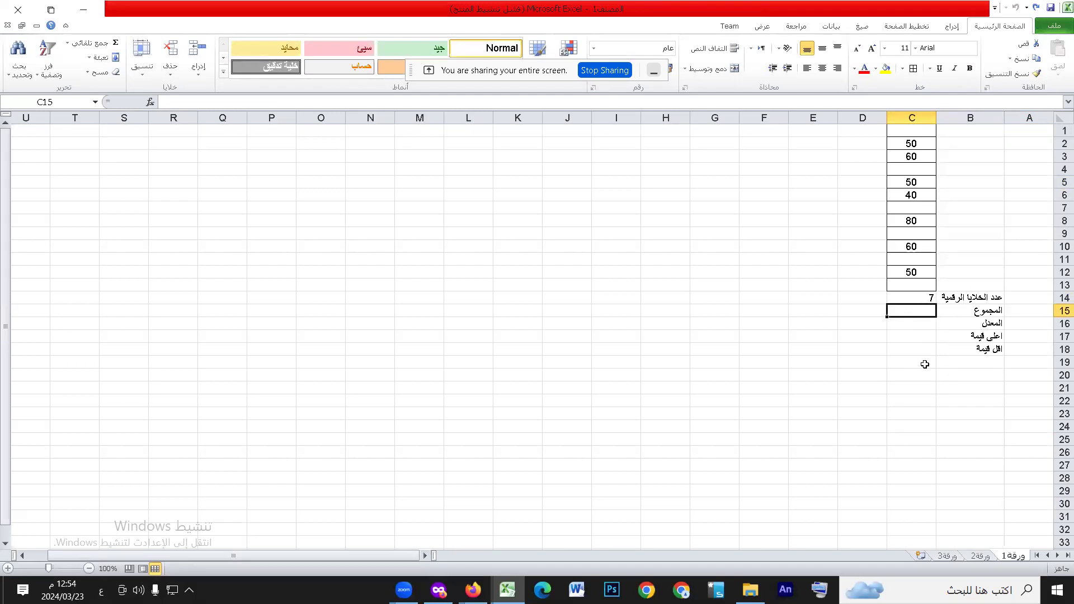
left_click(921, 299)
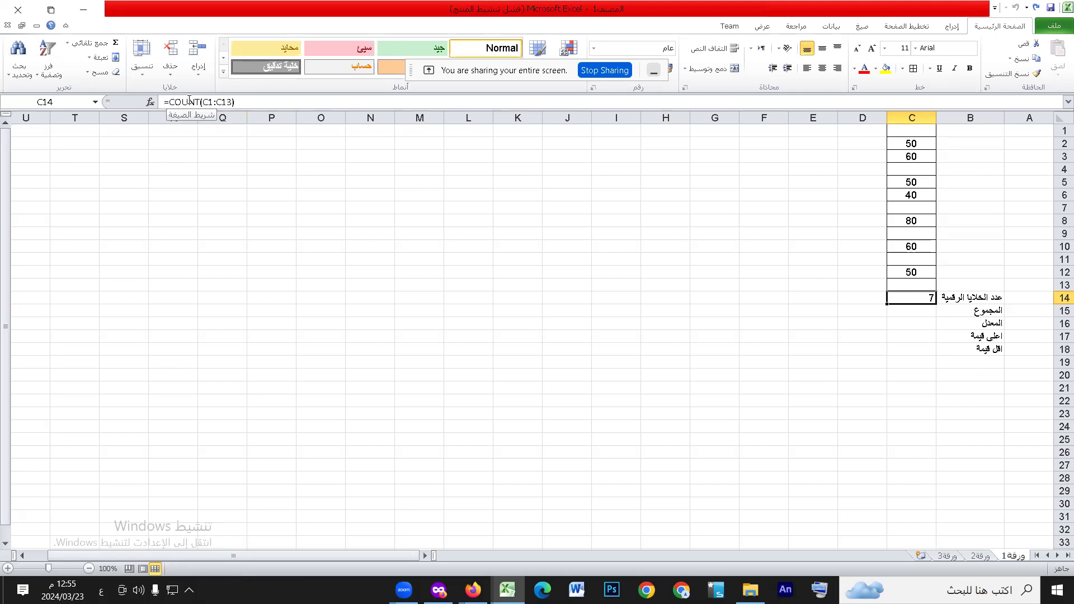
Write the formula =COUNT(C1:C13) manually in the empty cell I7, and clear that cell again.
left_click(625, 205)
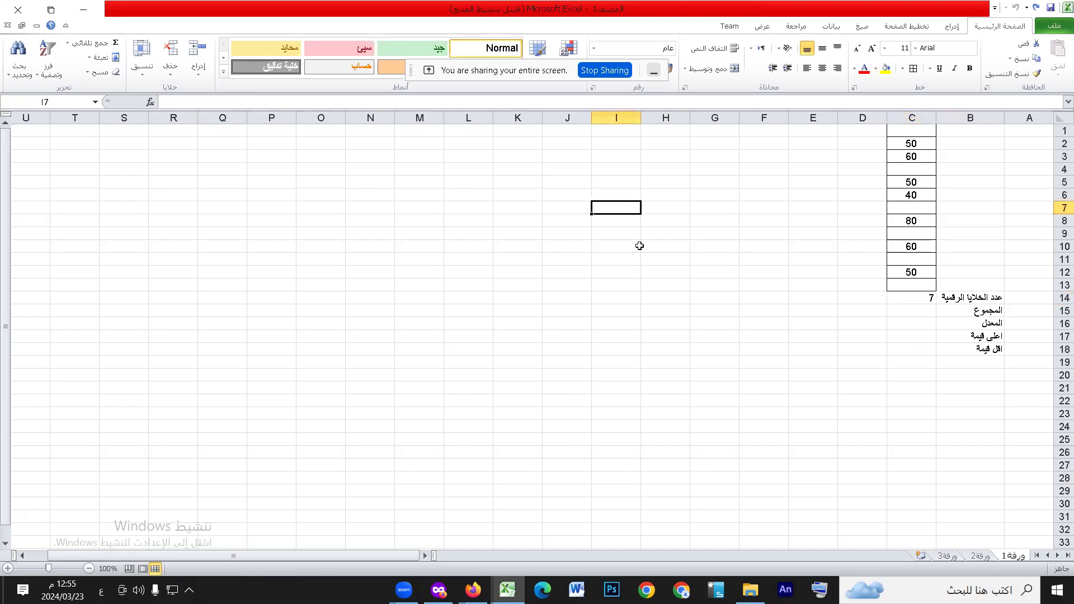
type("=")
key("alt+shift")
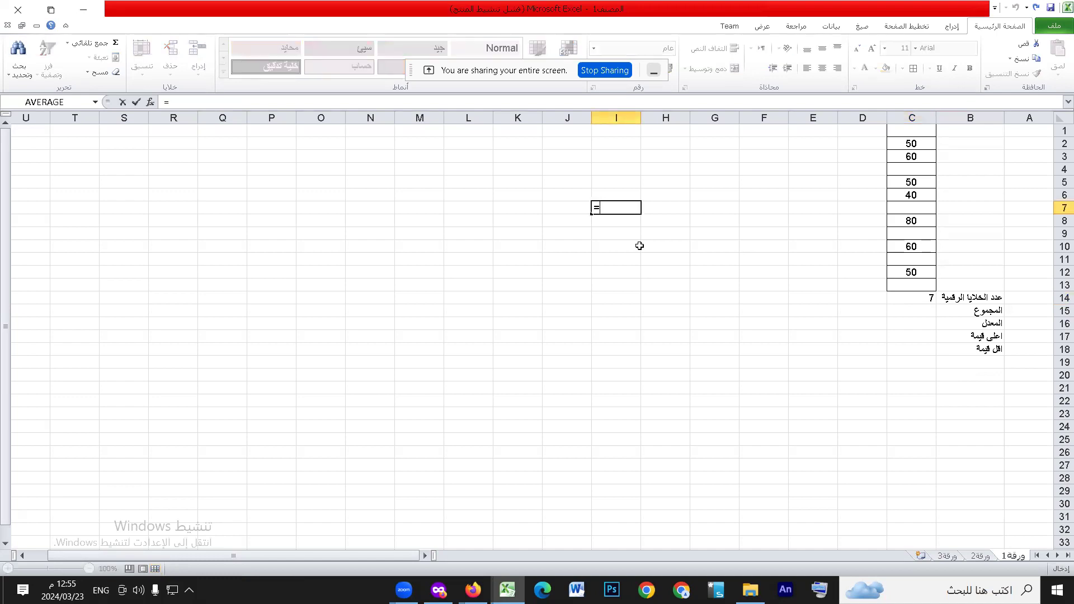
type("cou")
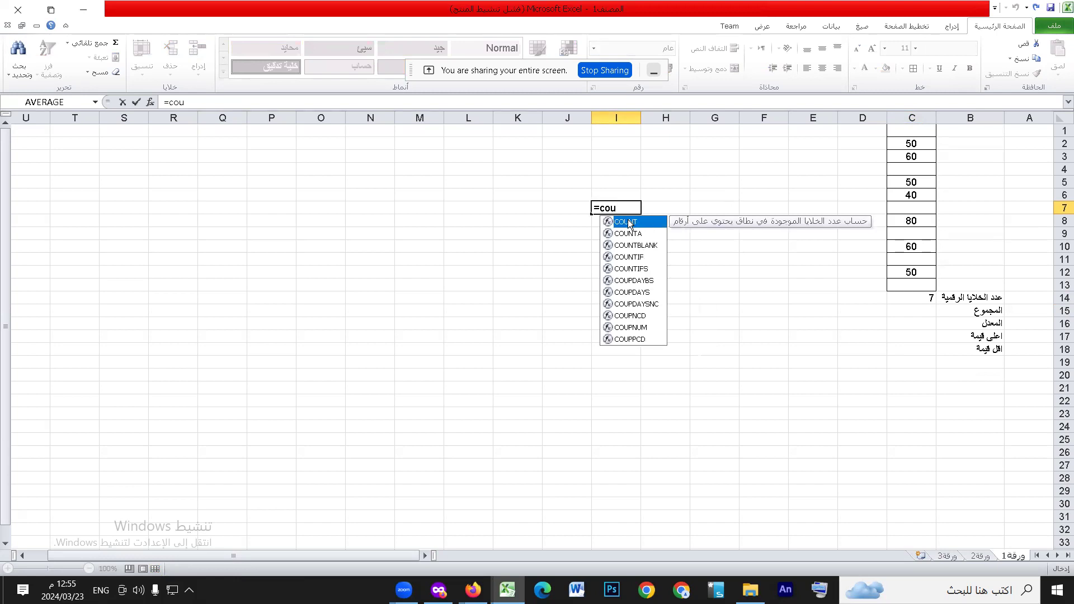
double_click(629, 222)
left_click_drag(918, 132, 910, 281)
key("Return")
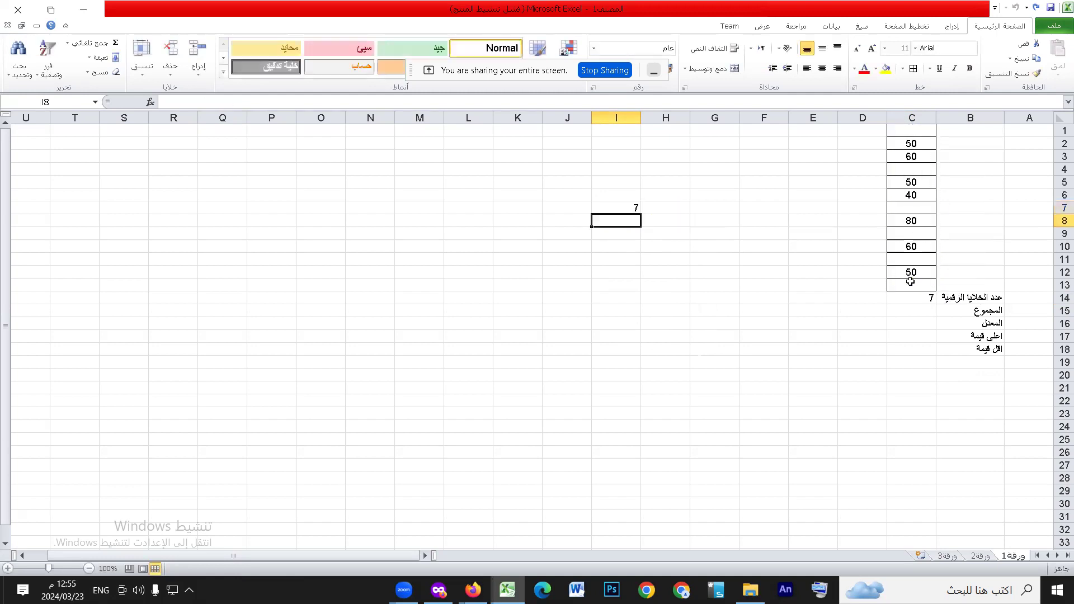
left_click(628, 208)
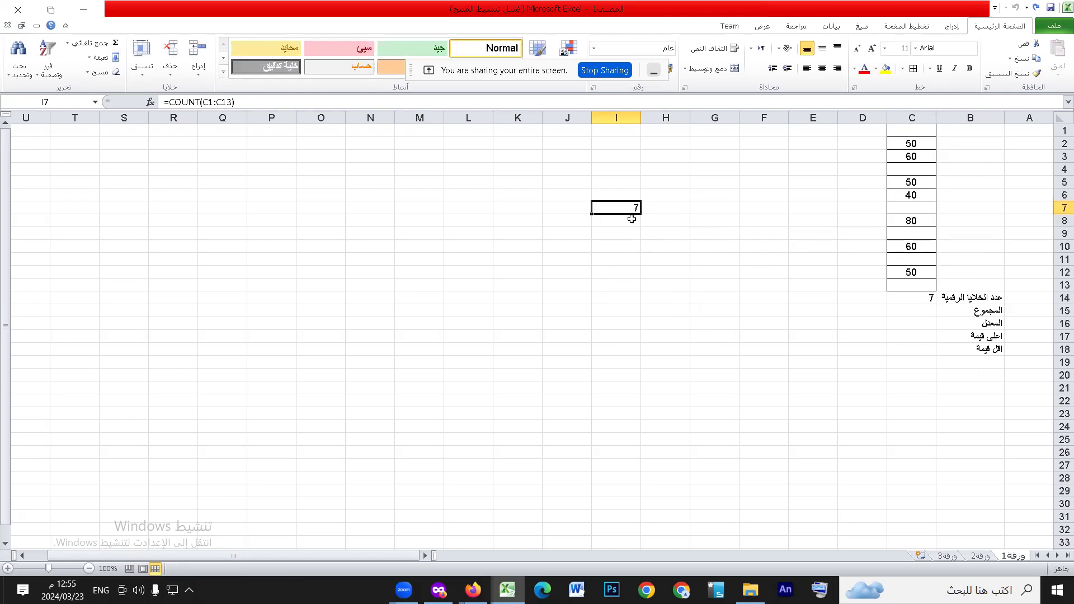
left_click(669, 285)
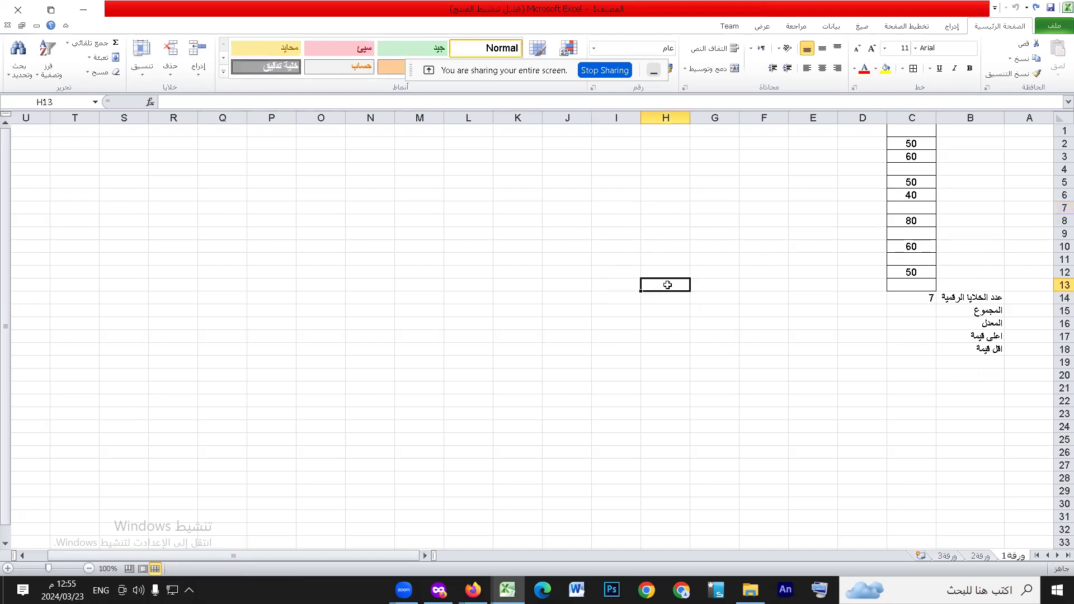
Enter the formula =SUM(C1:C13) in cell C15 and review it.
left_click(931, 310)
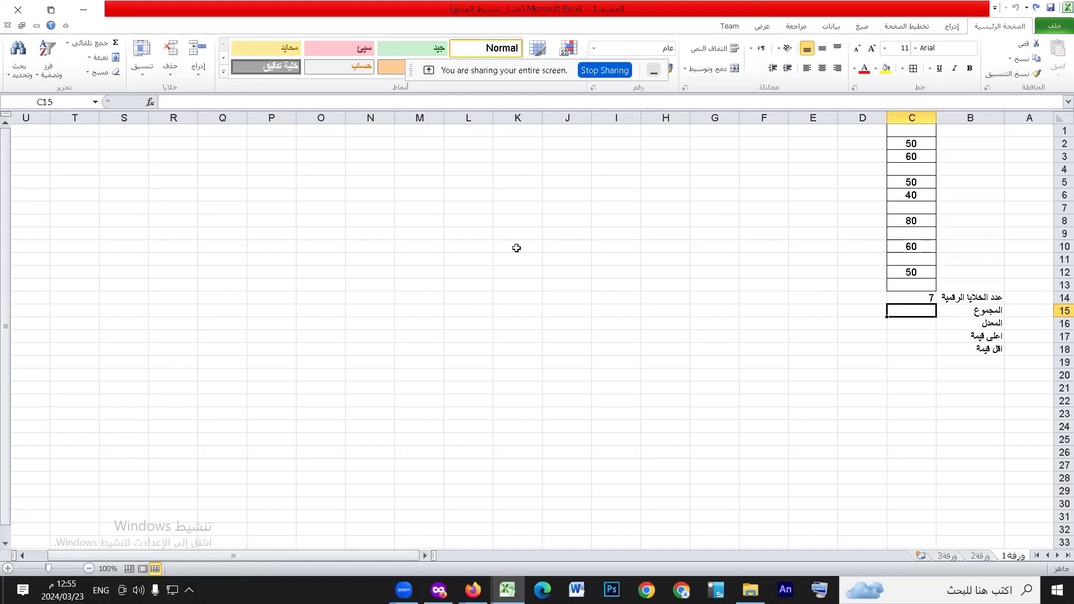
type("=sum")
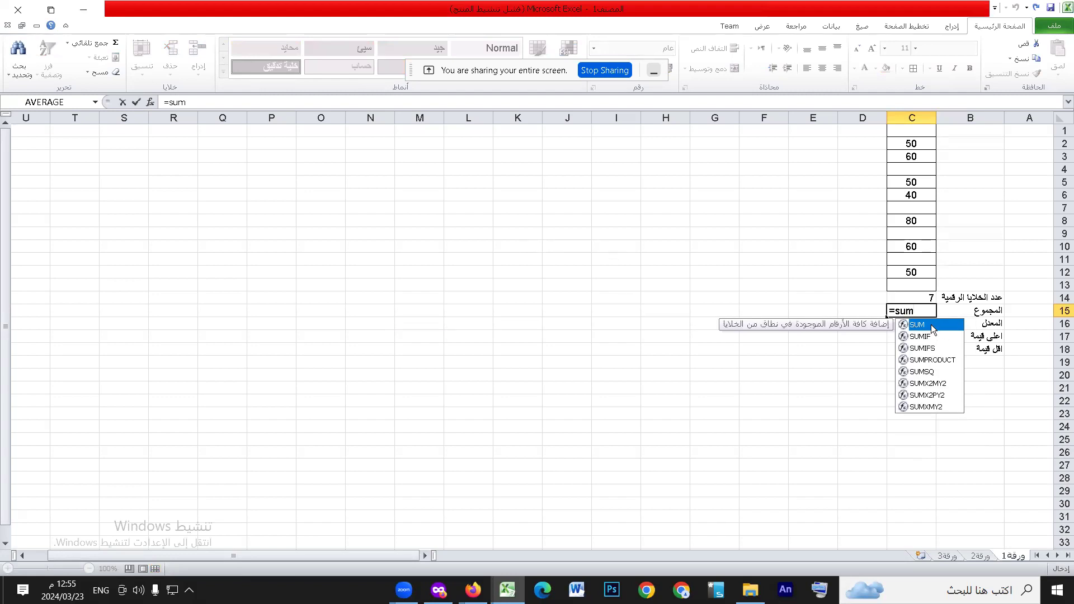
double_click(931, 325)
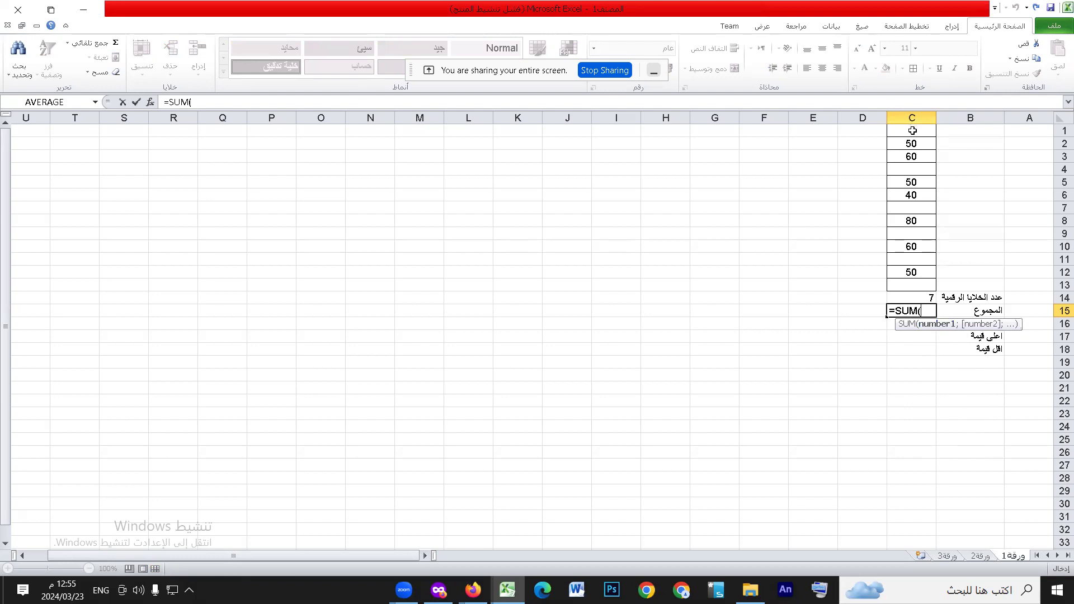
left_click_drag(912, 130, 900, 282)
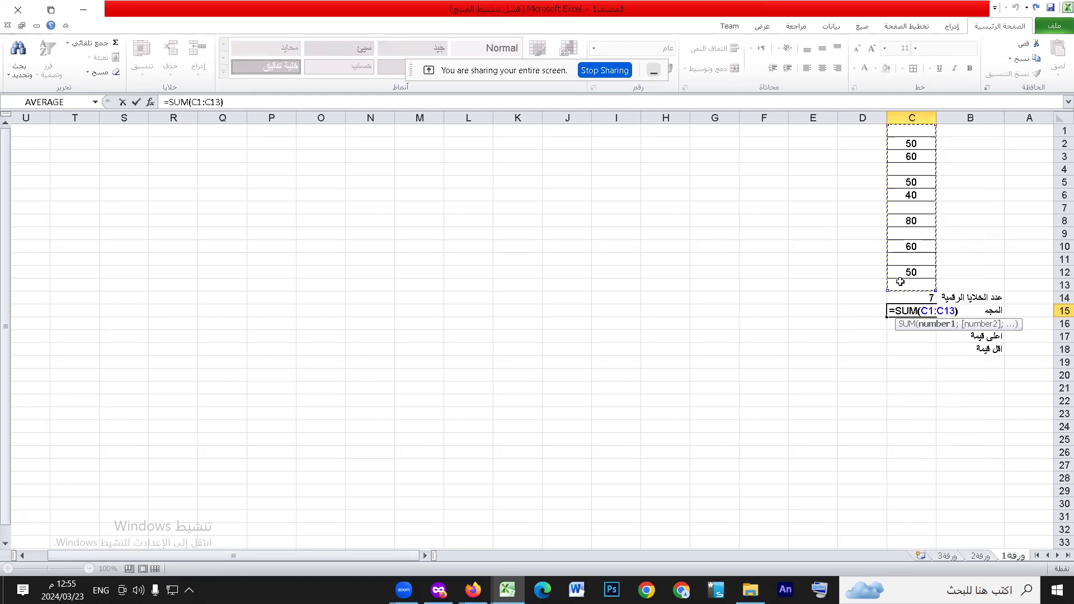
key("Return")
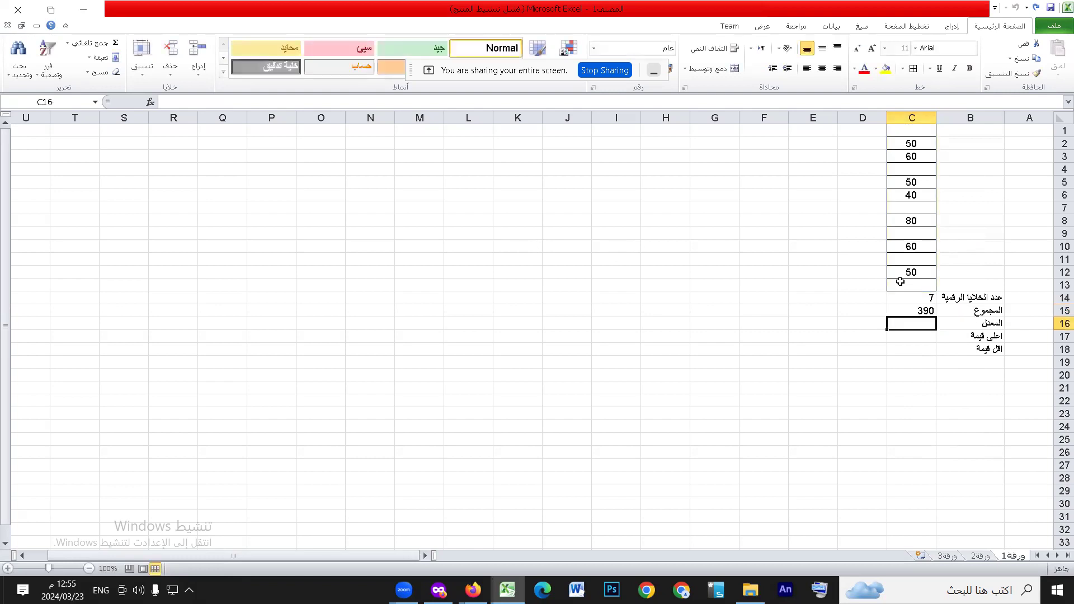
left_click(929, 317)
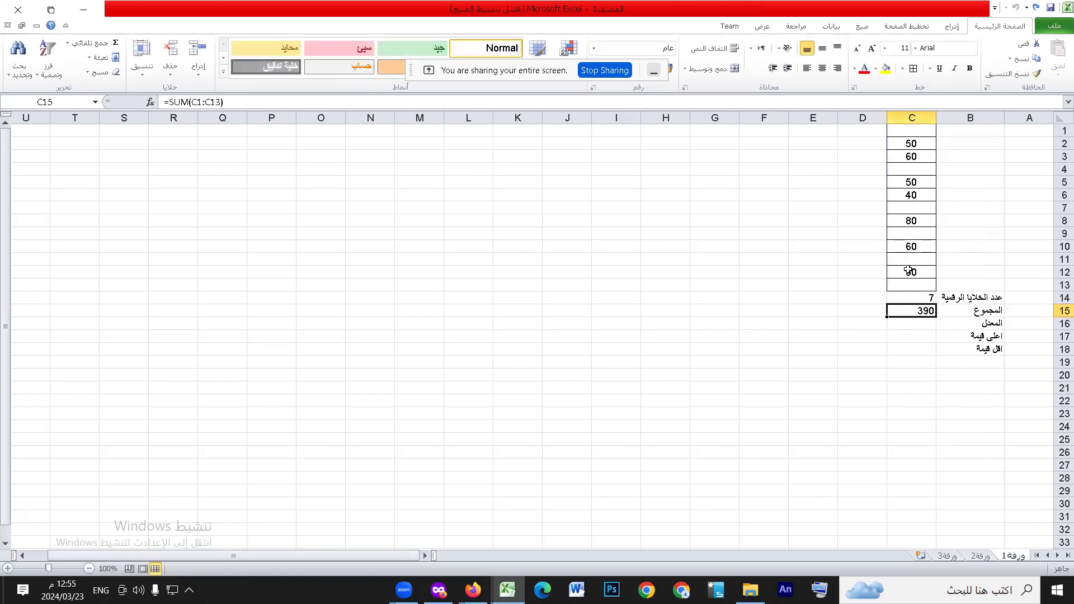
Look up the AVERAGE function in the الدالة.pdf function table in Firefox, and return to the Excel workbook at C16.
left_click(926, 330)
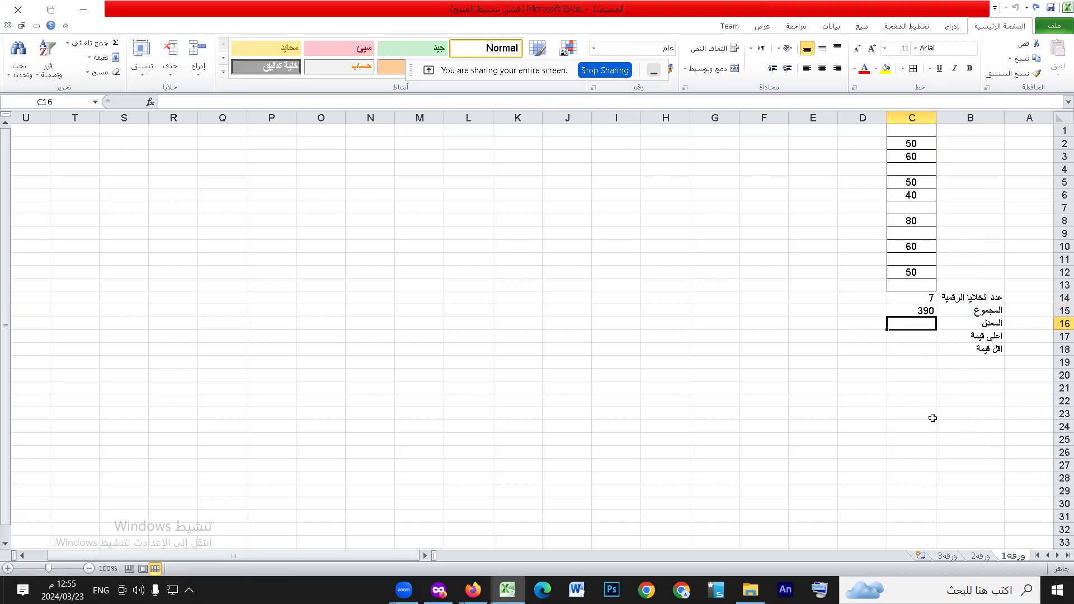
left_click(473, 590)
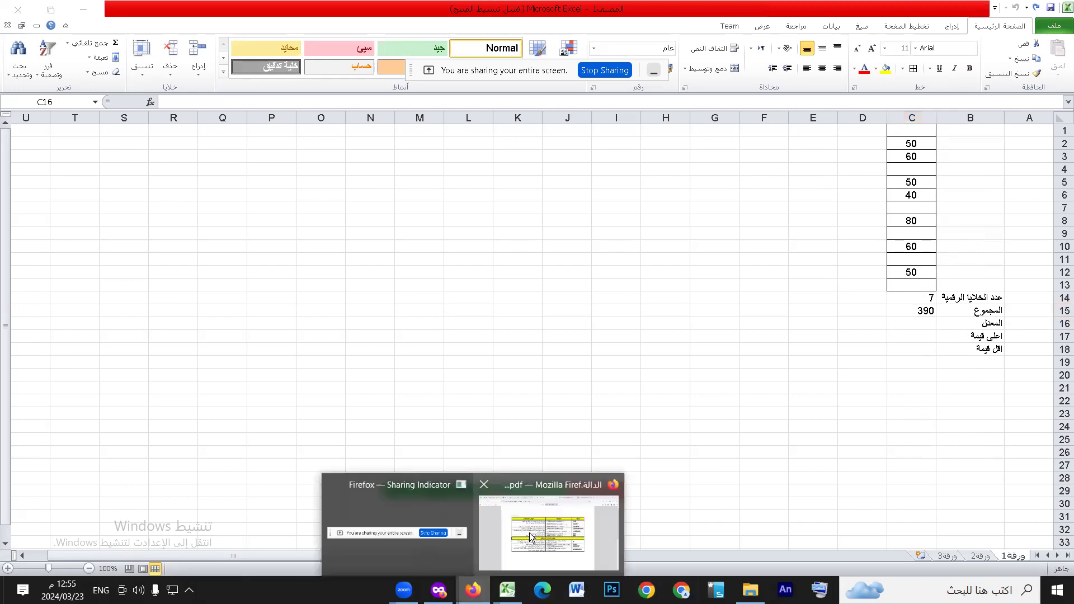
left_click(530, 538)
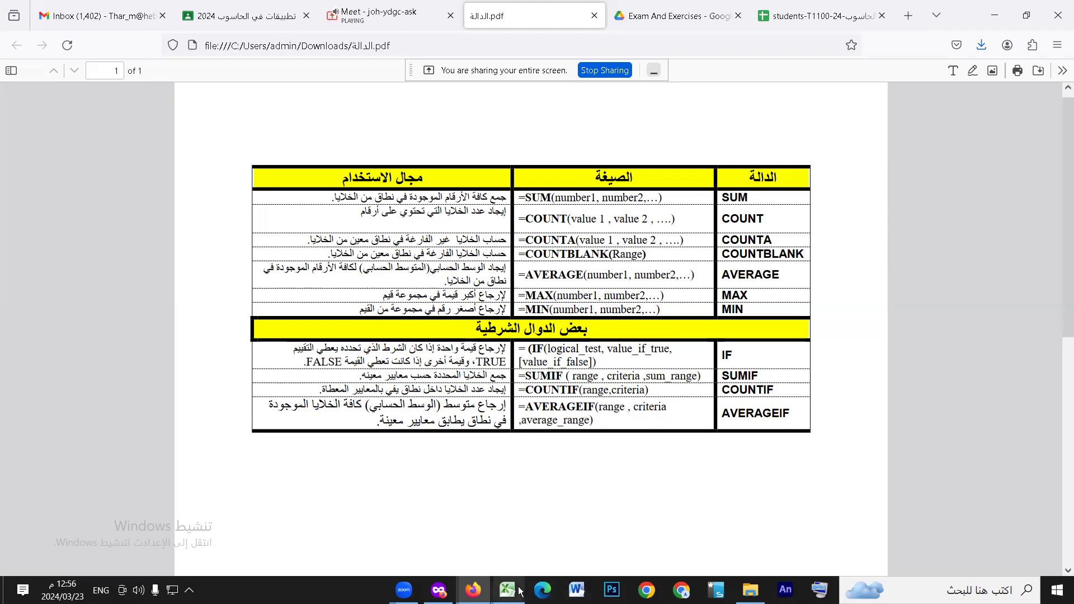
mouse_move(508, 589)
left_click(569, 550)
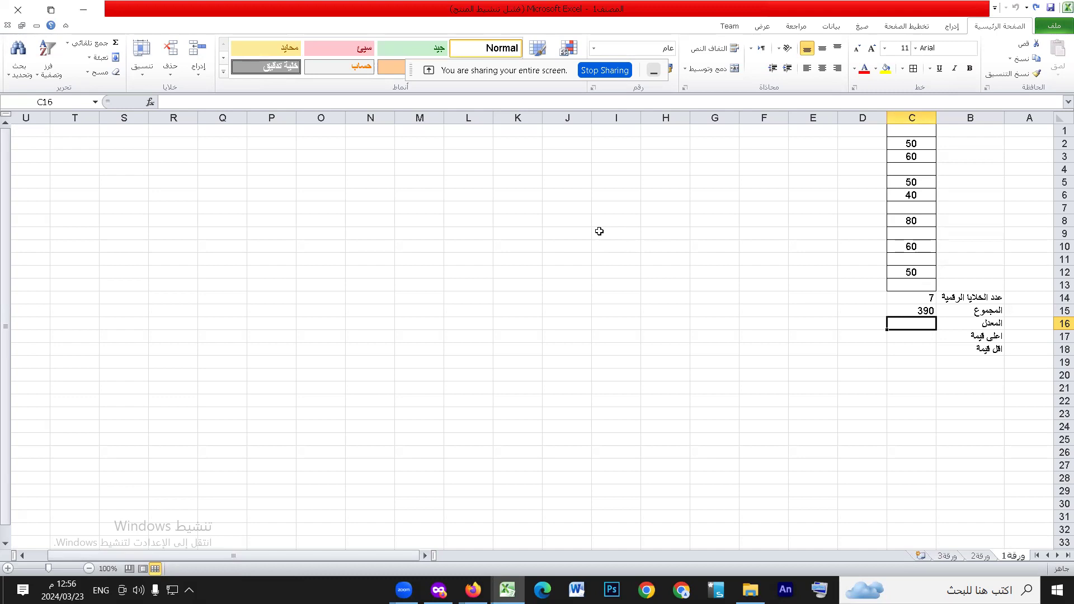
Write the formula =AVERAGE(C1:C13) manually in C16, review it, and clear the cell again.
type("=")
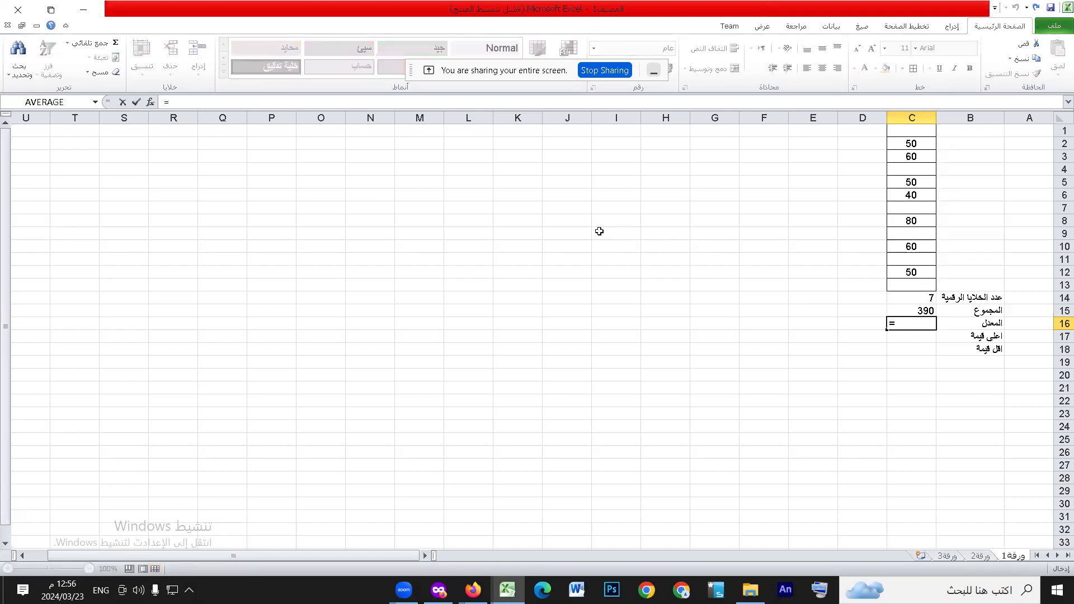
type("av")
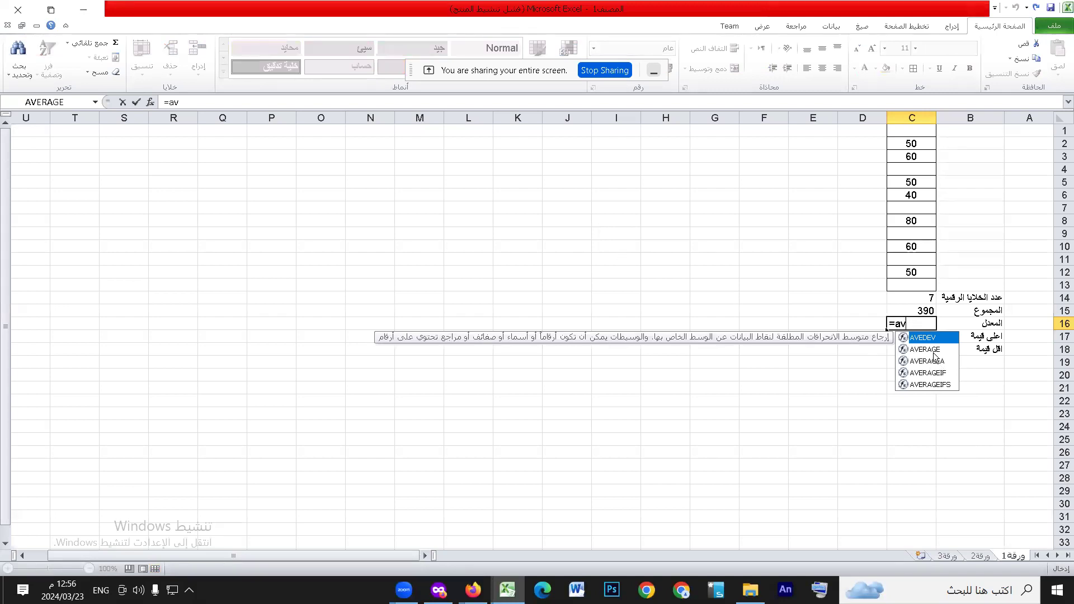
type("er")
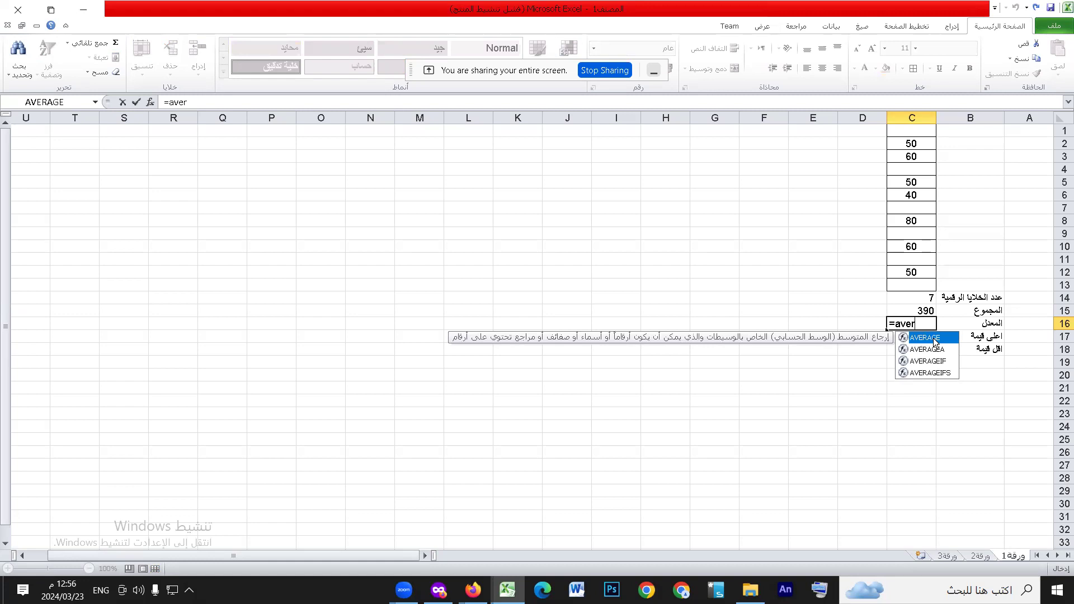
double_click(933, 338)
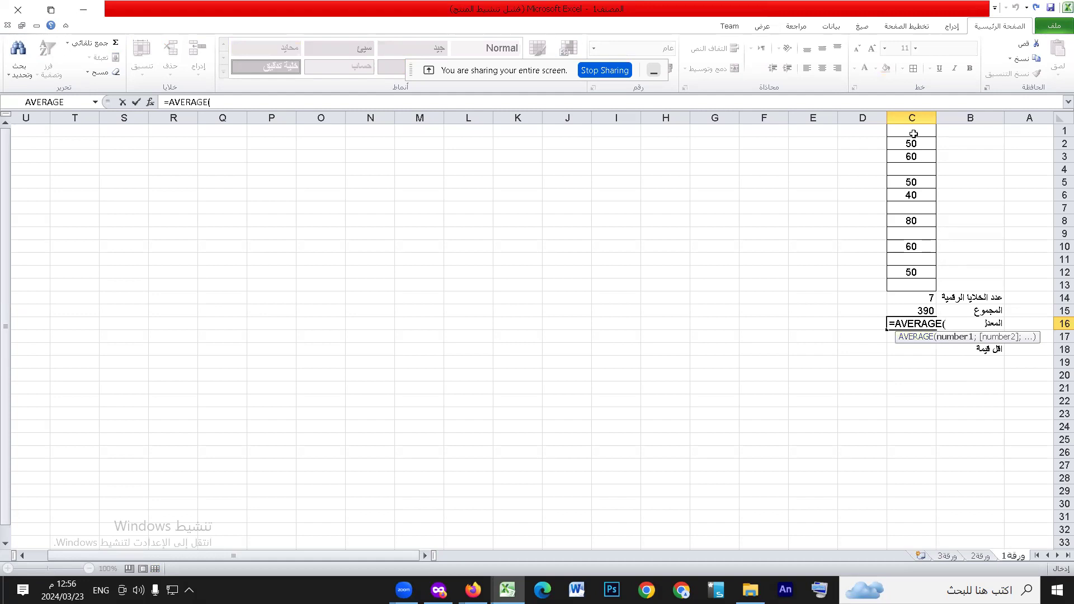
left_click_drag(913, 129, 918, 292)
key("Return")
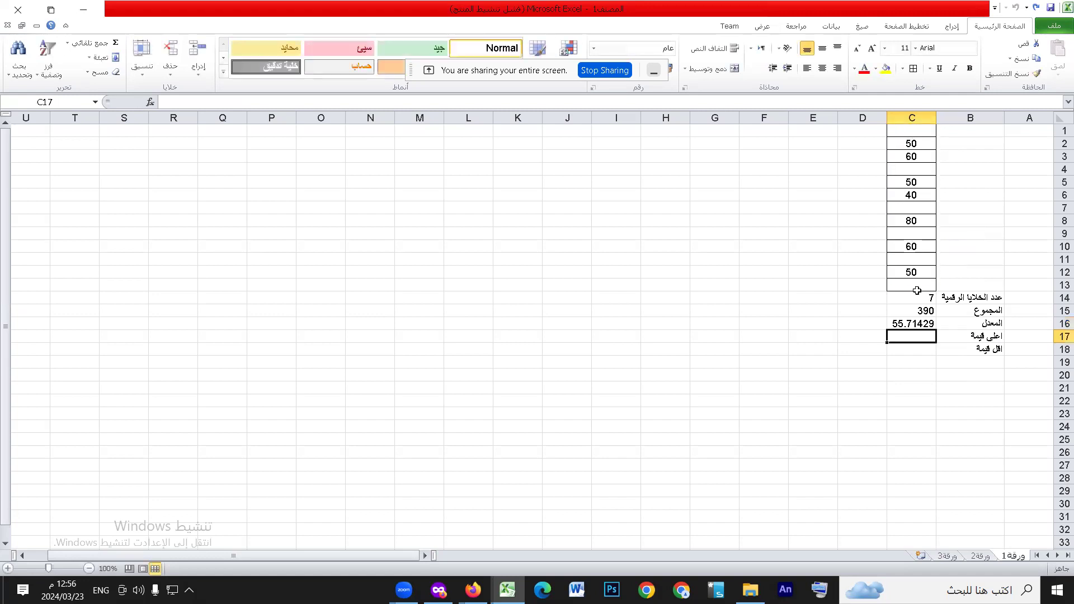
left_click(914, 327)
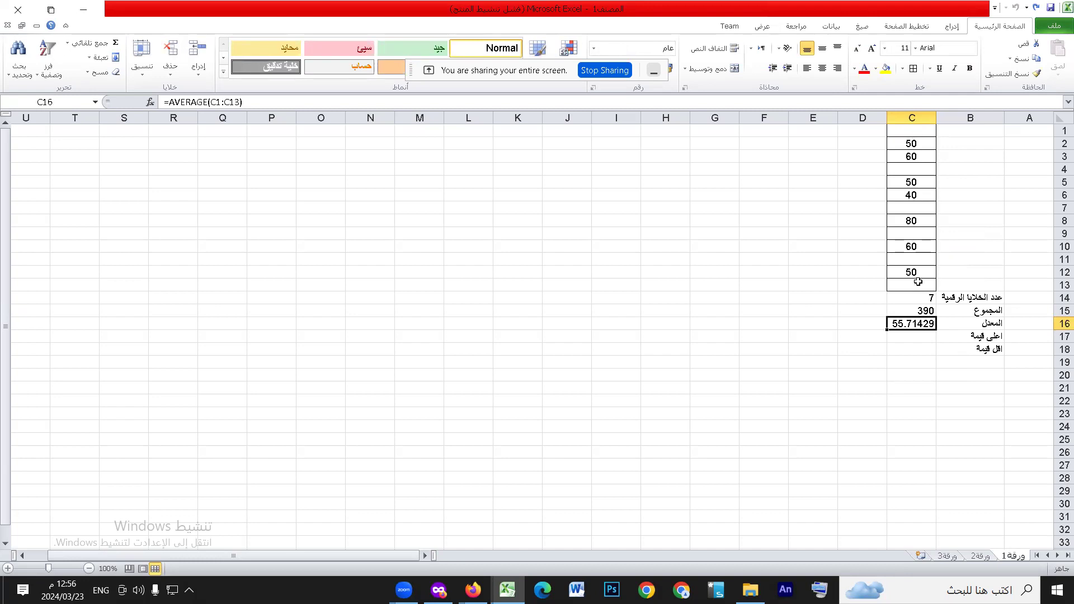
key("Delete")
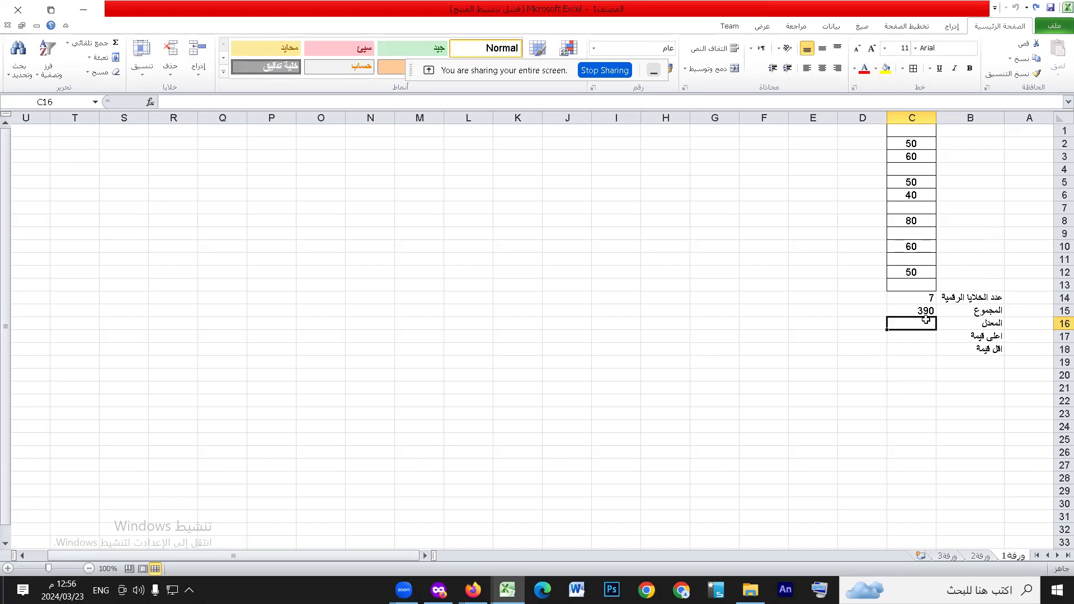
Insert the built-in Average function in C16 over the range C1:C13 and review its formula.
left_click(942, 349)
left_click(917, 329)
left_click(66, 43)
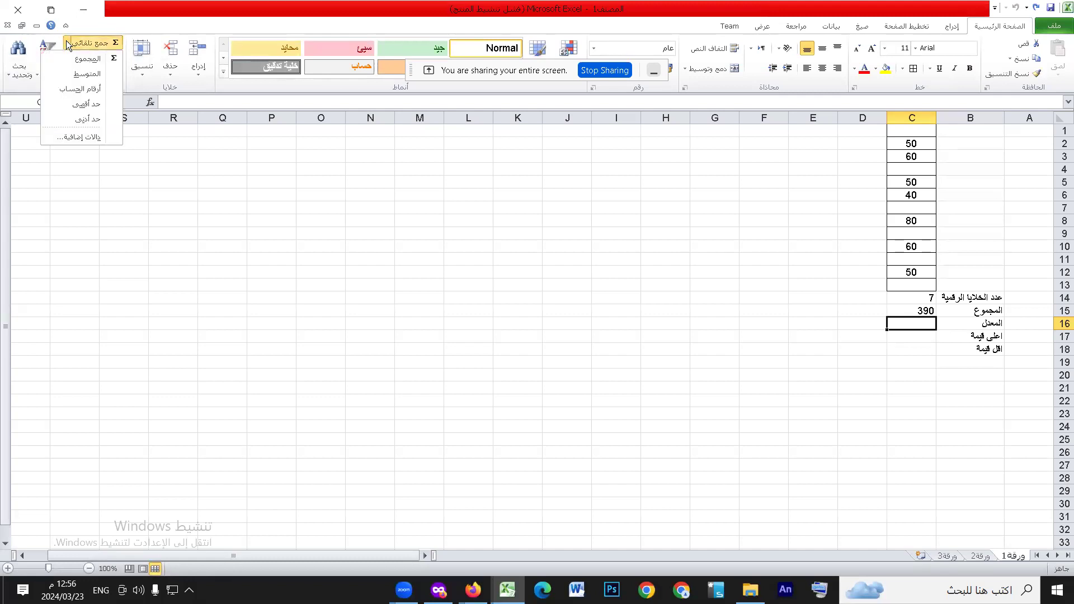
left_click(96, 73)
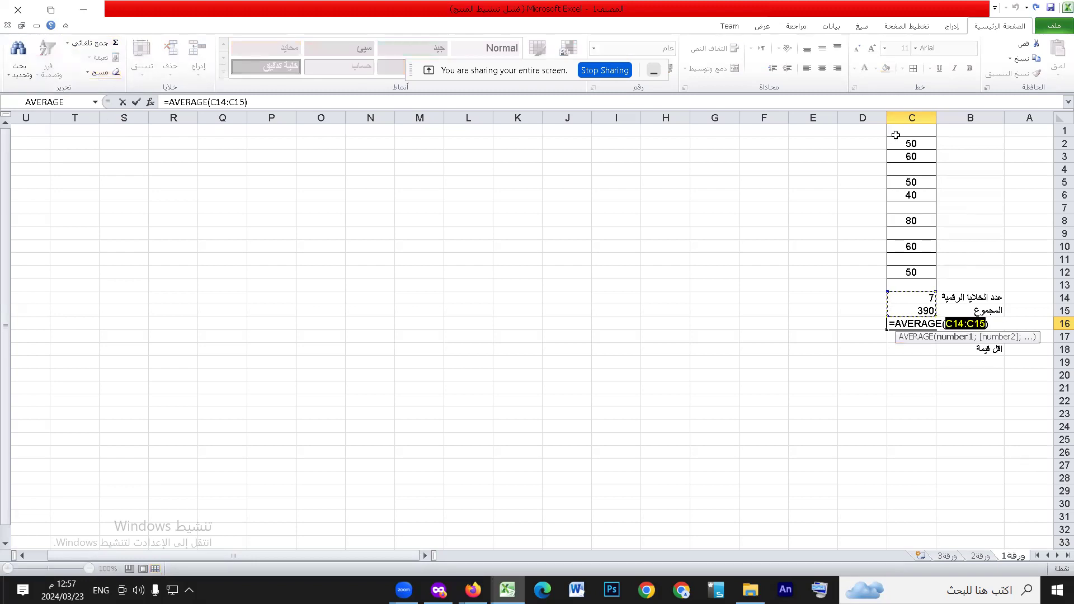
left_click_drag(913, 130, 911, 286)
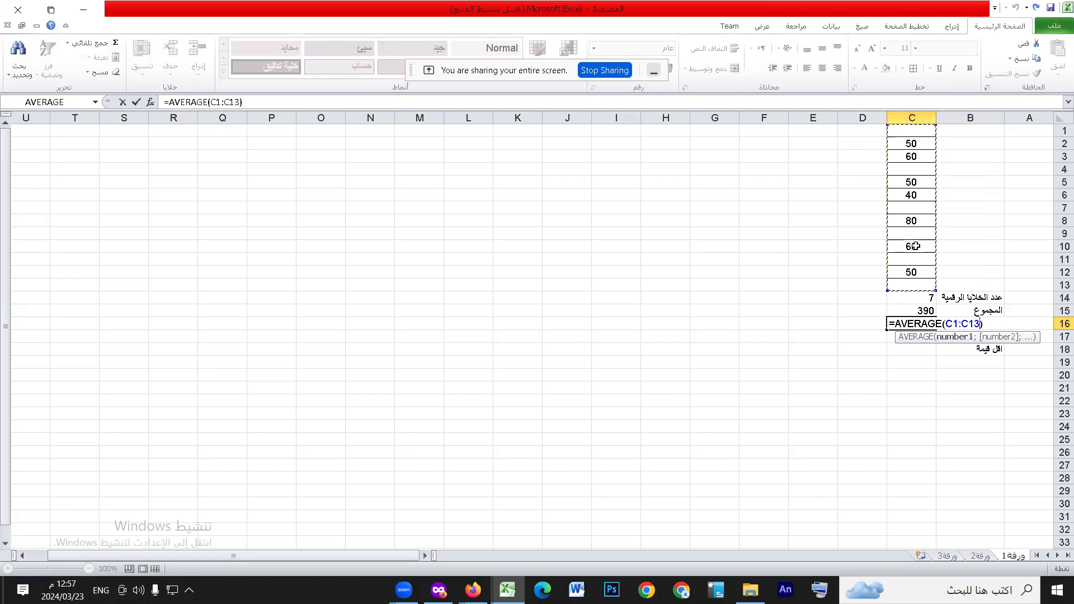
key("Return")
left_click(906, 324)
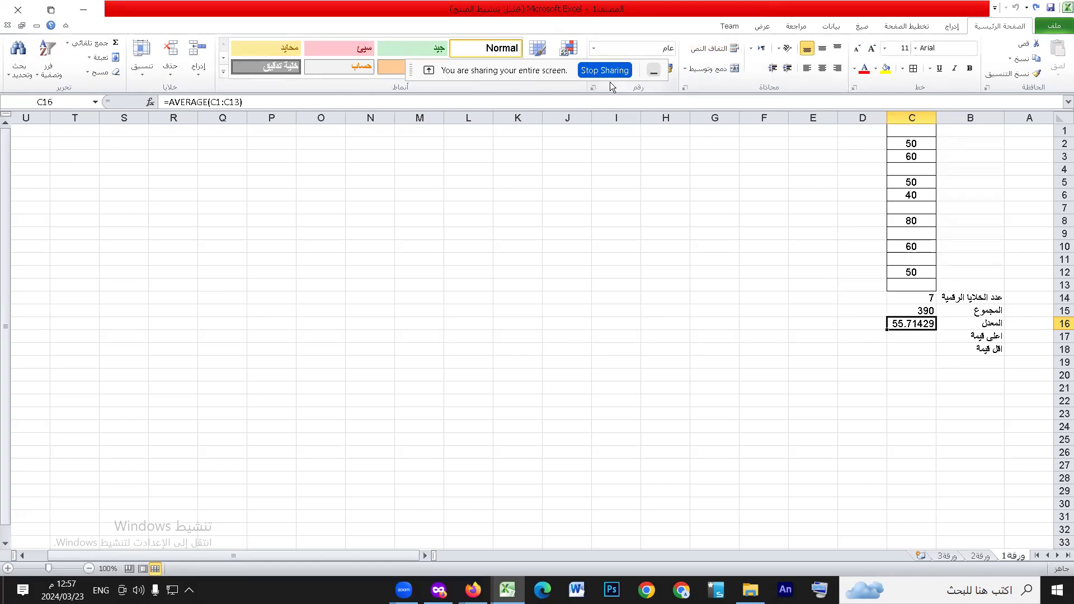
Move the screen-sharing bar off the number format controls and reduce the average in C16 to one decimal place.
left_click(469, 76)
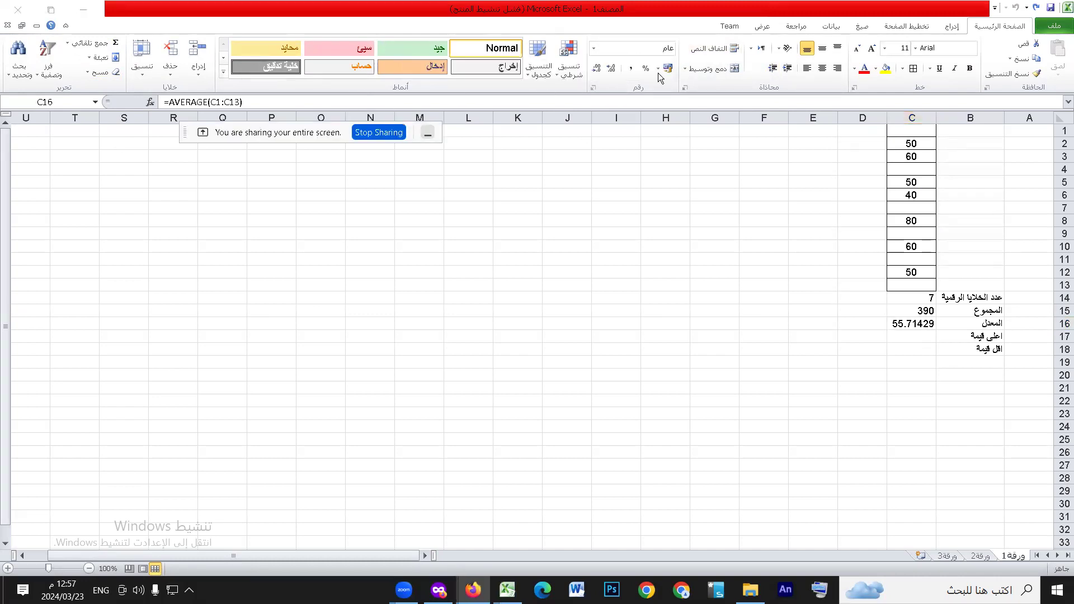
left_click(612, 72)
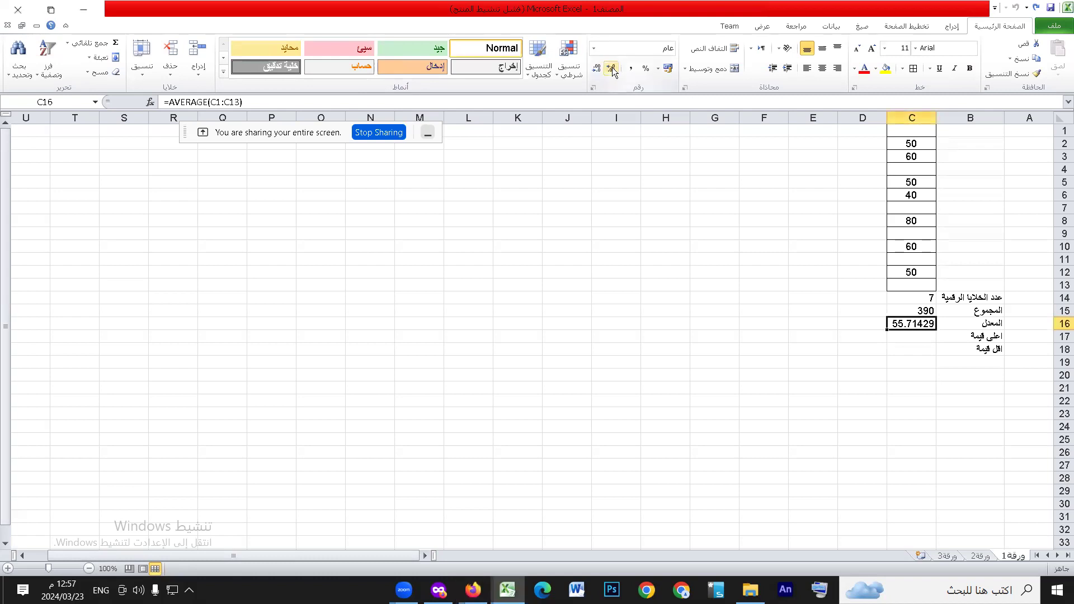
left_click(599, 69)
left_click(598, 69)
left_click(598, 68)
left_click(597, 68)
key("ctrl+z")
left_click(596, 69)
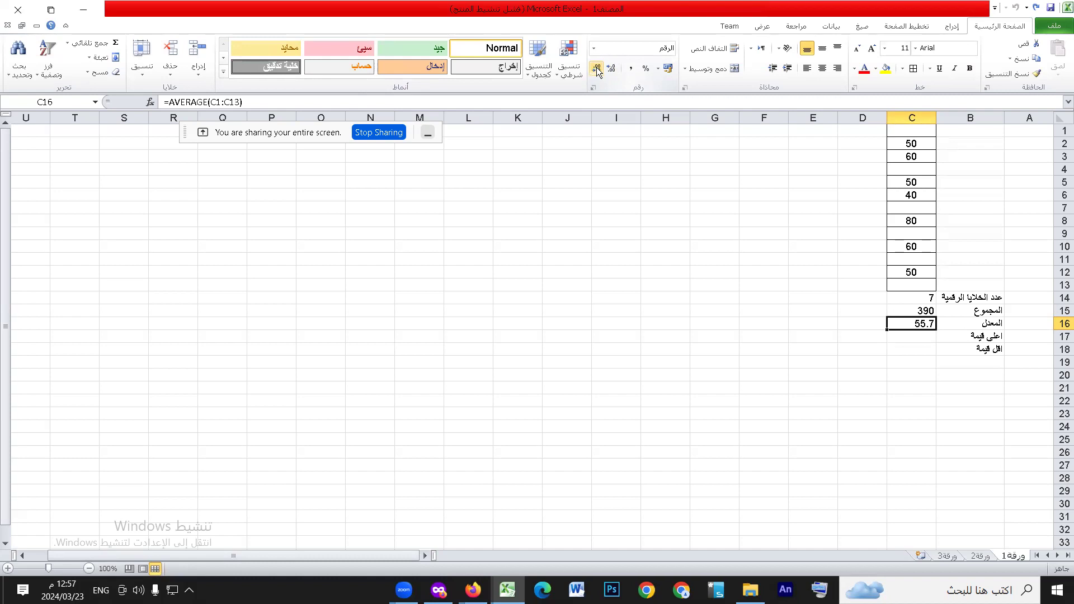
left_click(596, 70)
left_click(611, 69)
left_click(596, 69)
left_click(614, 72)
Look up the MAX function in the PDF function table in Firefox, and return to the Excel workbook at C17.
left_click(920, 336)
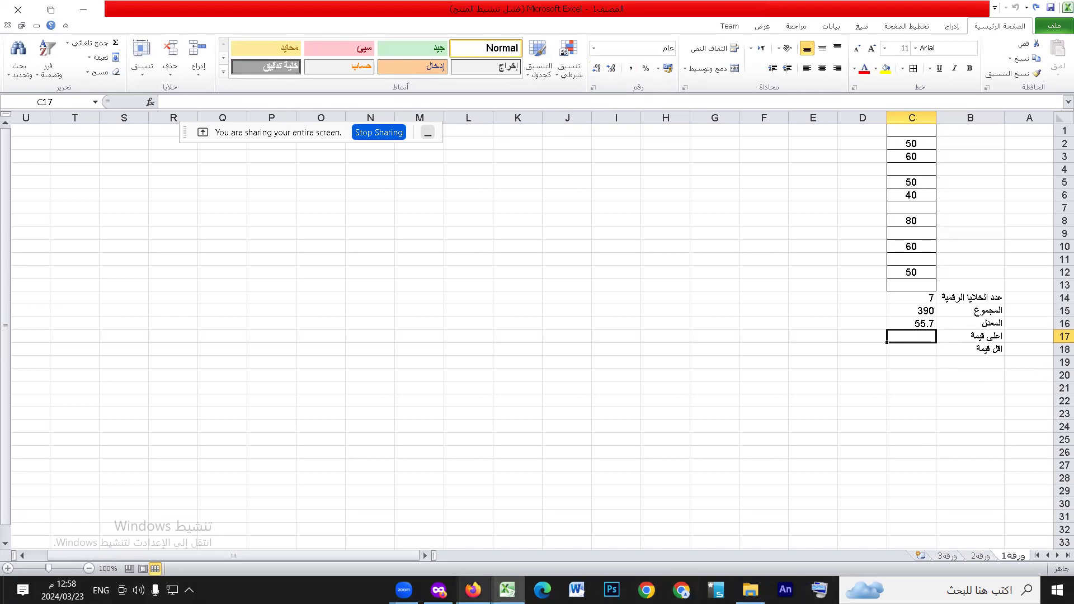
mouse_move(473, 590)
left_click(519, 550)
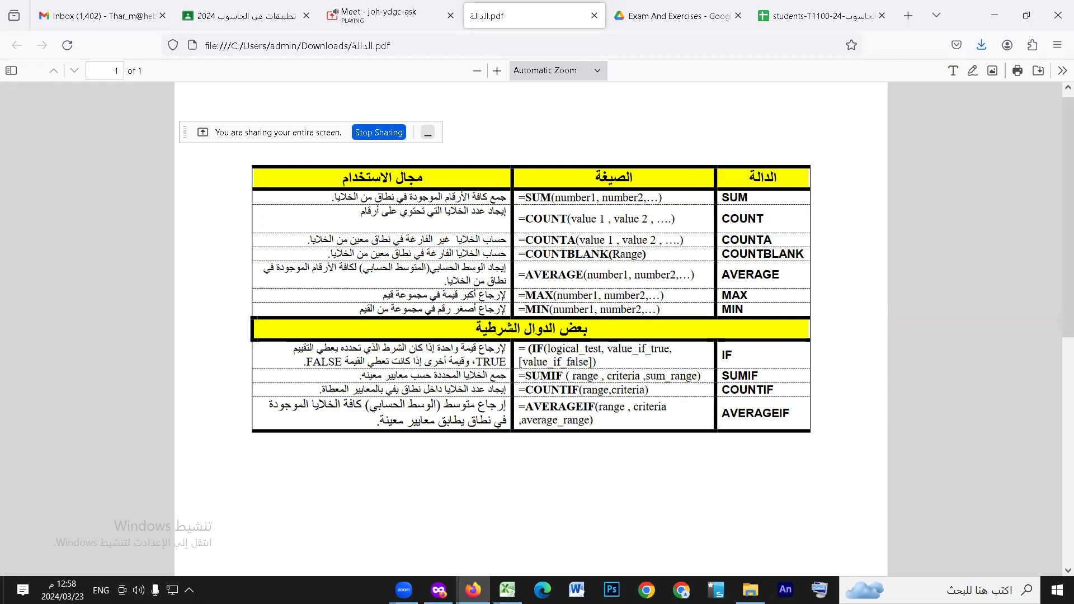
left_click(537, 520)
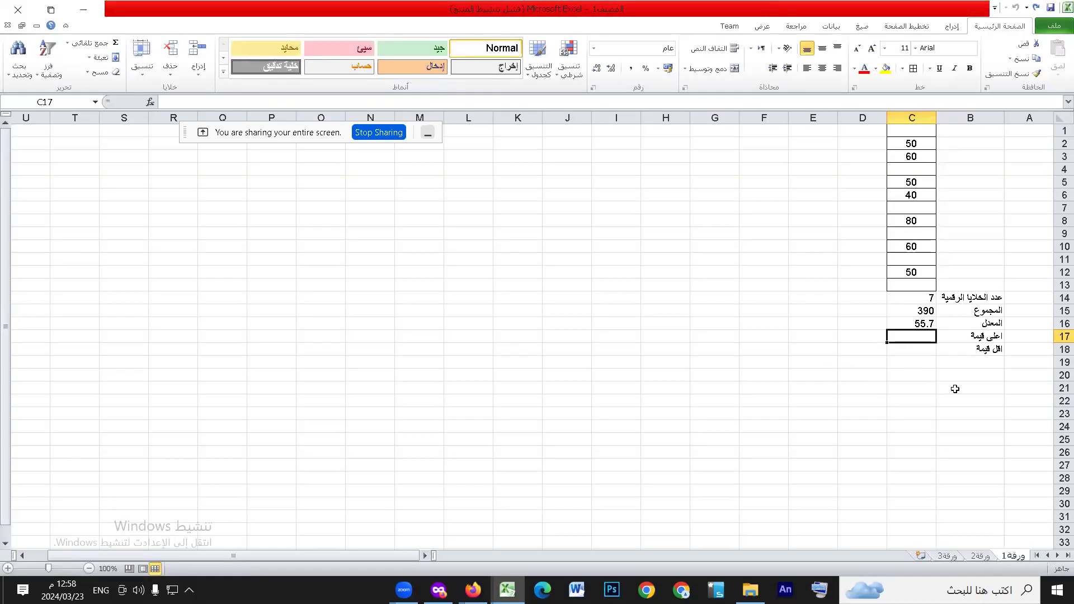
Enter the formula =MAX(C1:C13) in cell C17 and review it.
type("=")
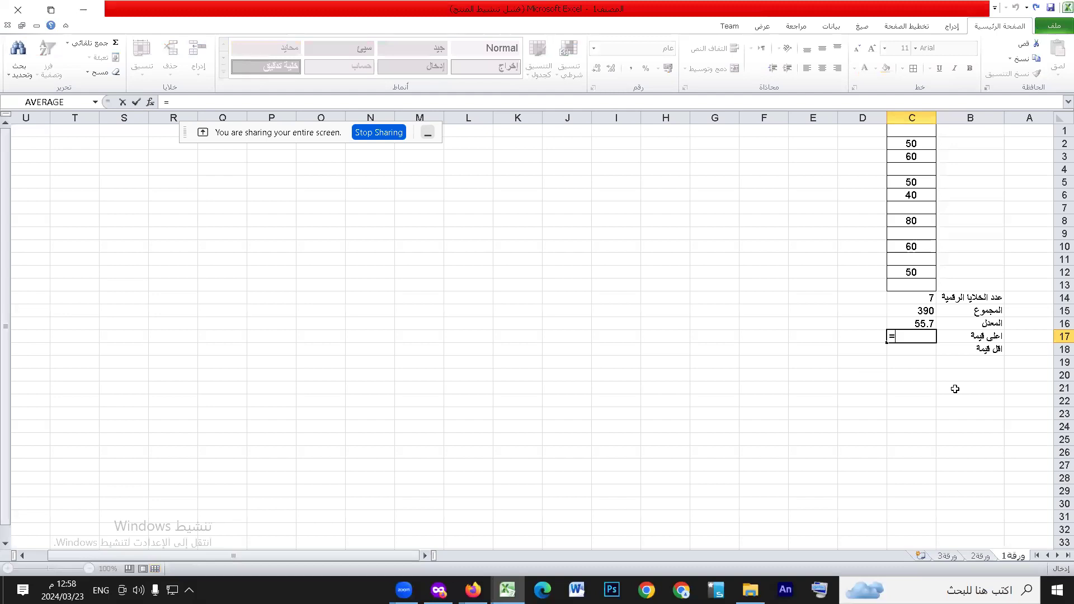
type("max")
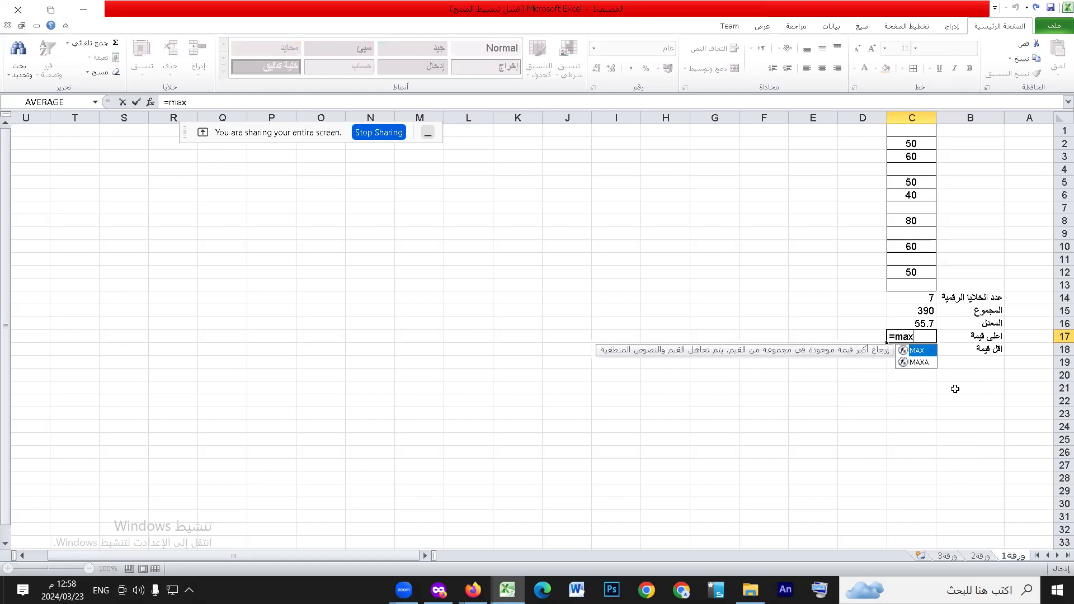
double_click(924, 351)
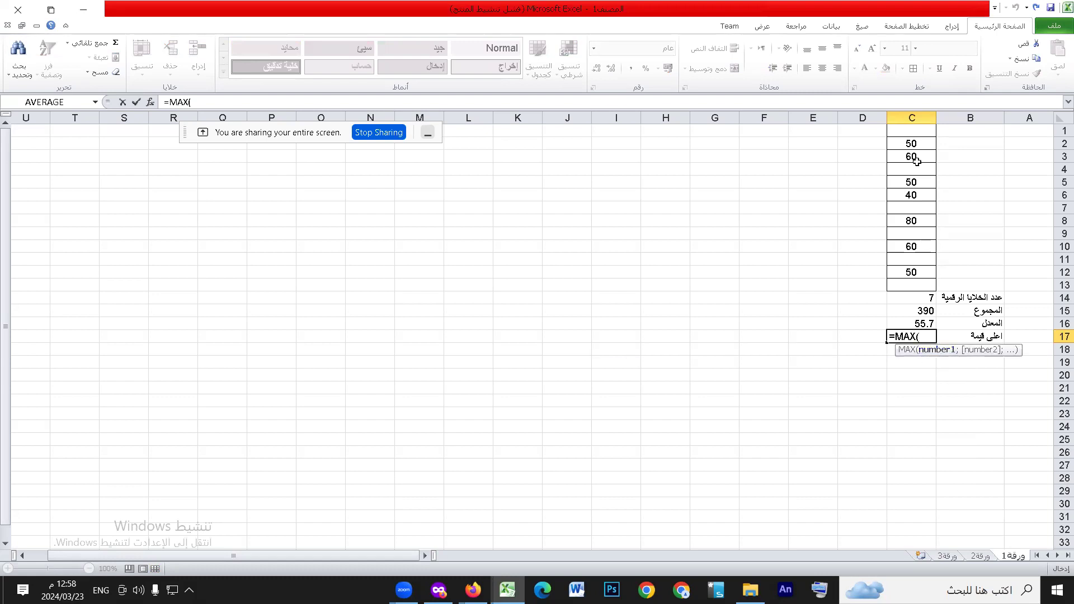
left_click_drag(916, 133, 917, 286)
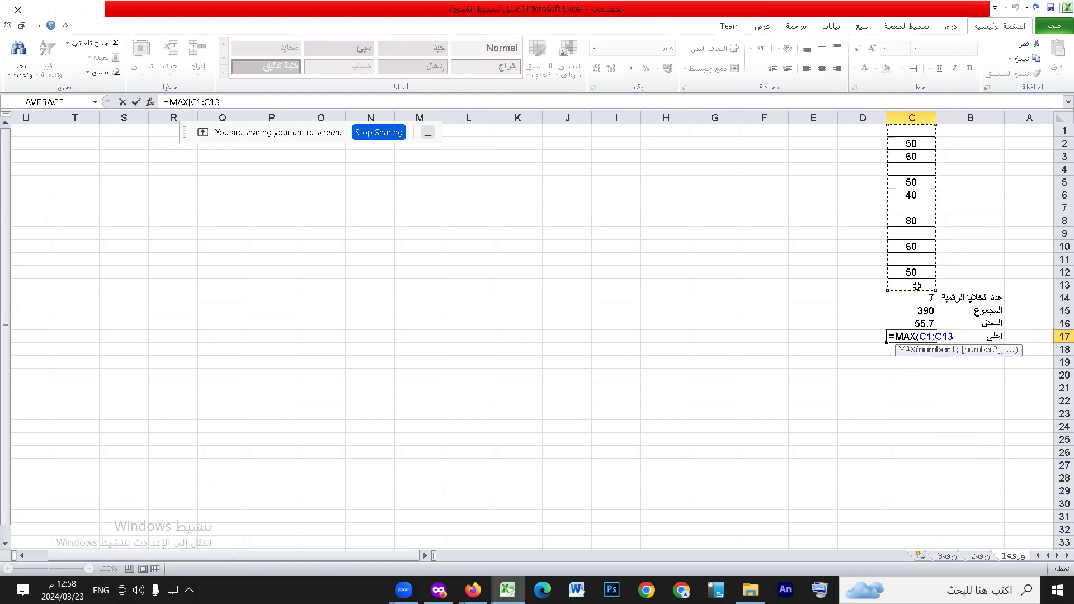
key("Return")
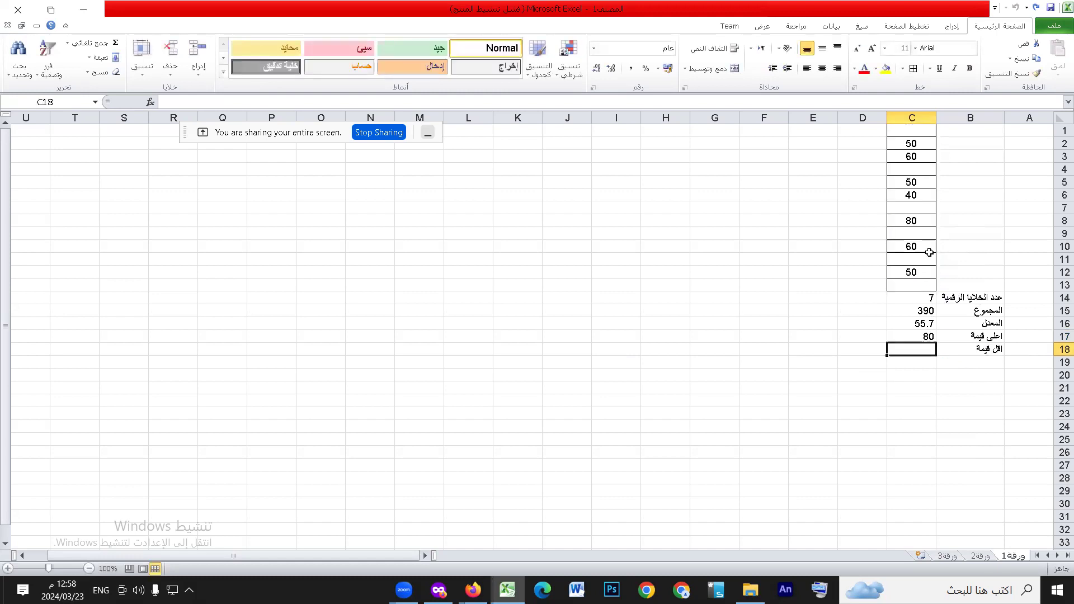
left_click(915, 340)
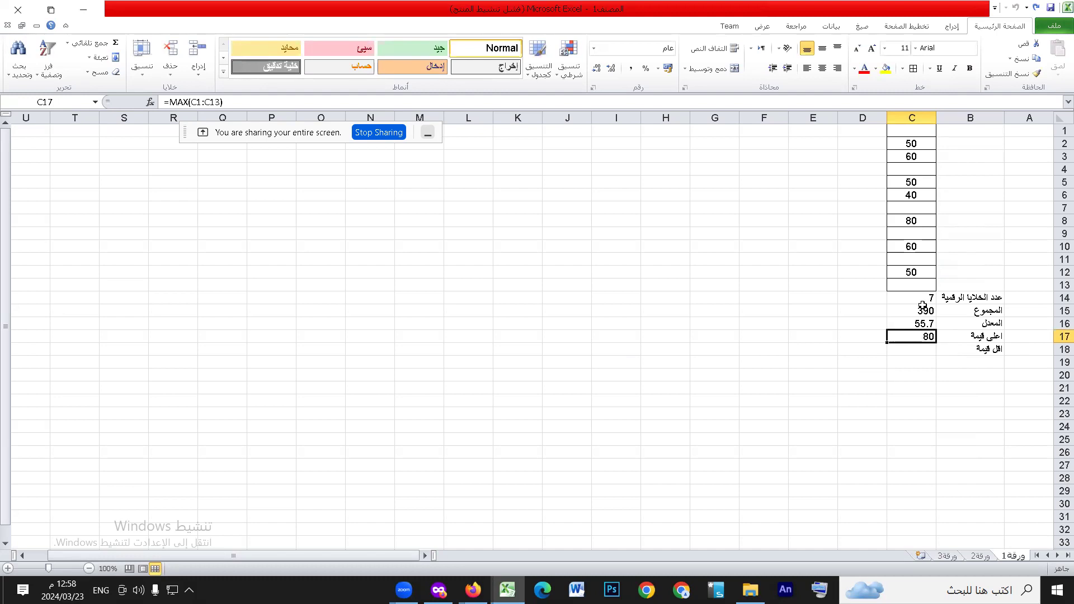
Centre the results in cells C14 to C17 horizontally, and select the empty cell C18.
left_click_drag(926, 297, 926, 336)
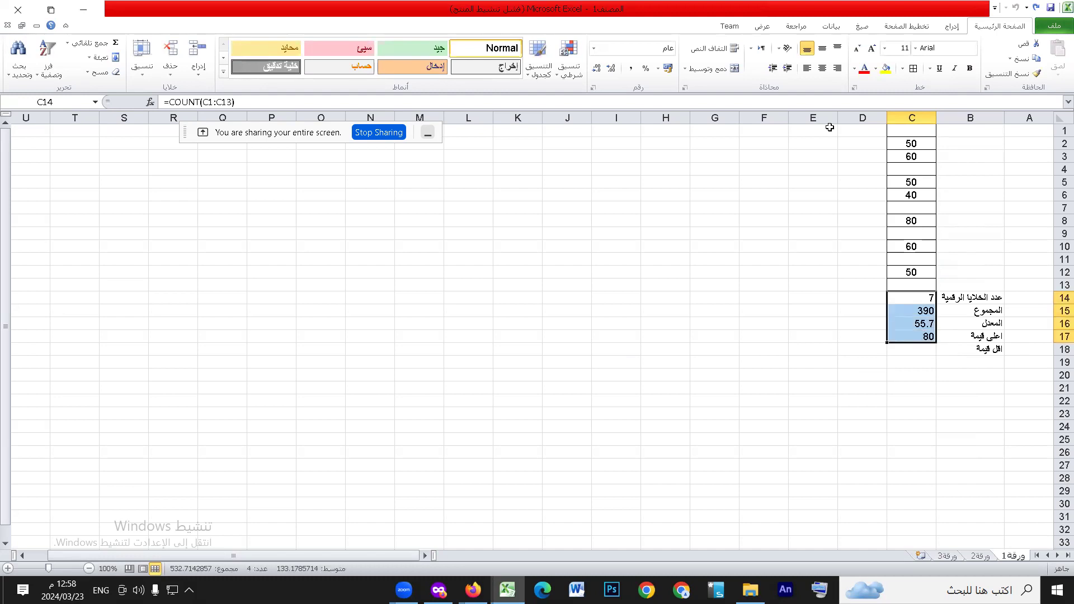
left_click(822, 67)
left_click(920, 351)
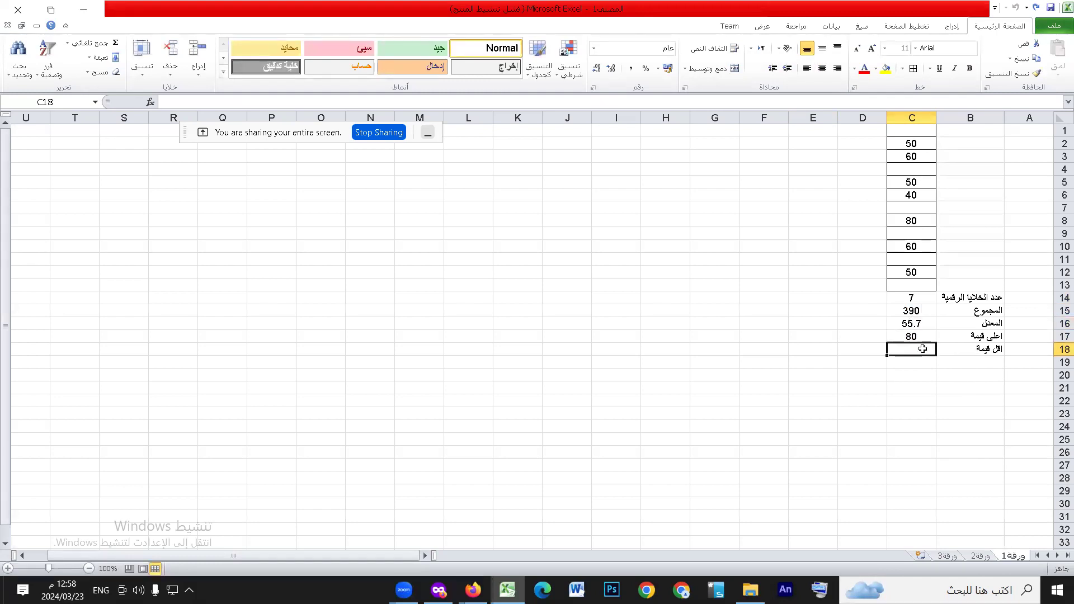
Enter the formula =MIN(C1:C13) in cell C18 for the lowest value.
type("=min")
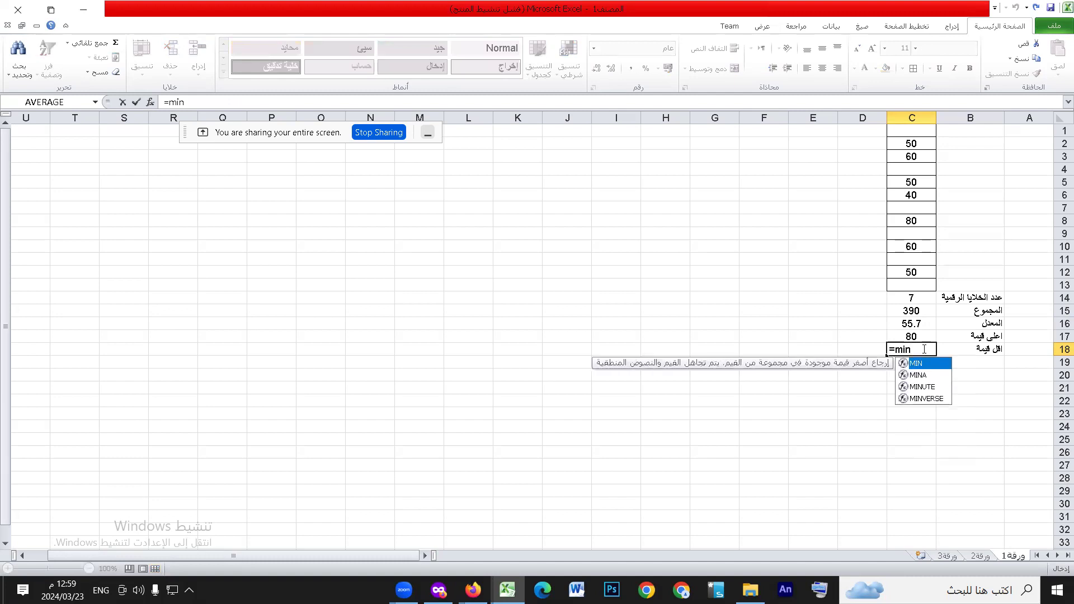
double_click(927, 365)
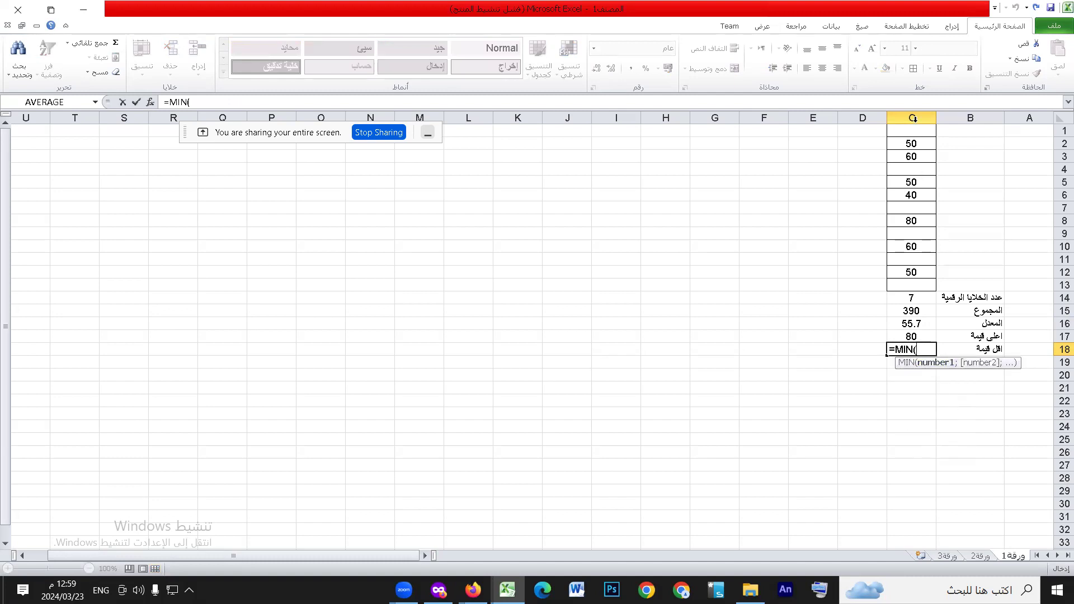
left_click_drag(912, 130, 909, 285)
key("Return")
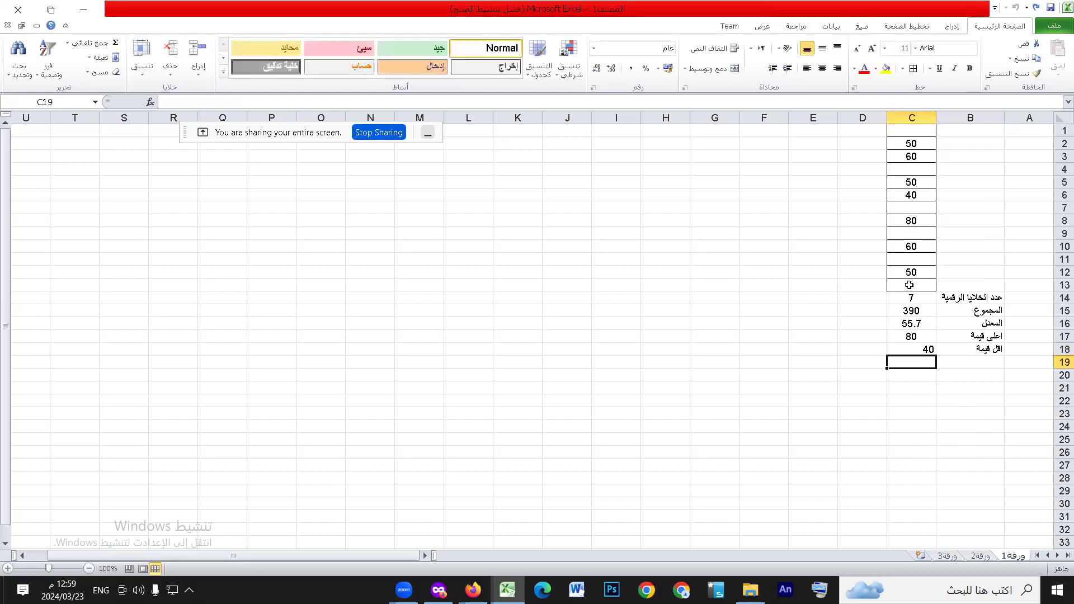
Centre the lowest-value result in cell C18 horizontally and review its formula.
left_click(923, 348)
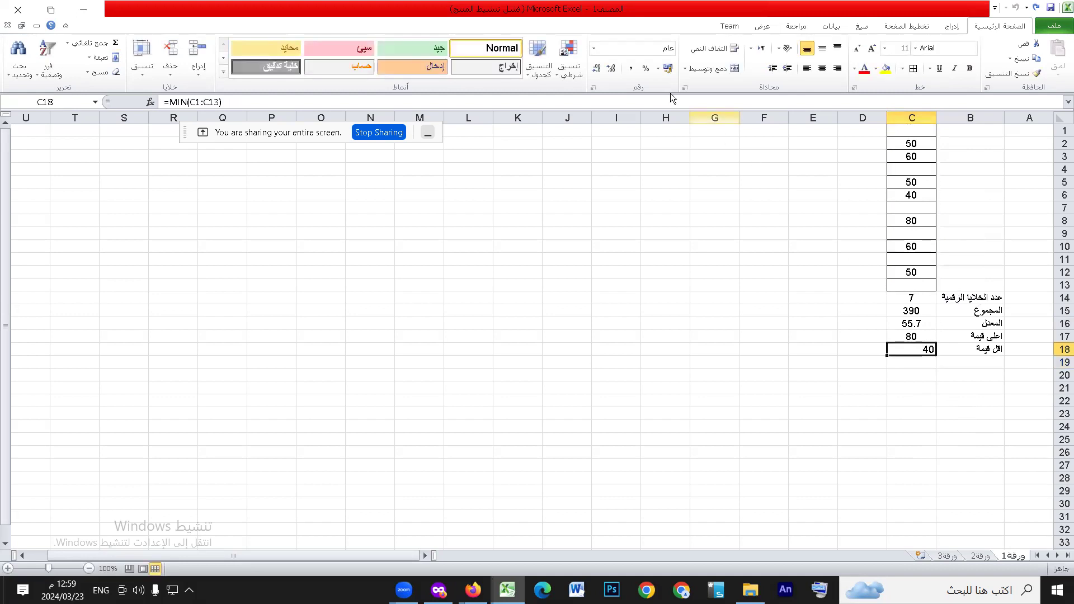
left_click(820, 72)
left_click(912, 310)
left_click(918, 350)
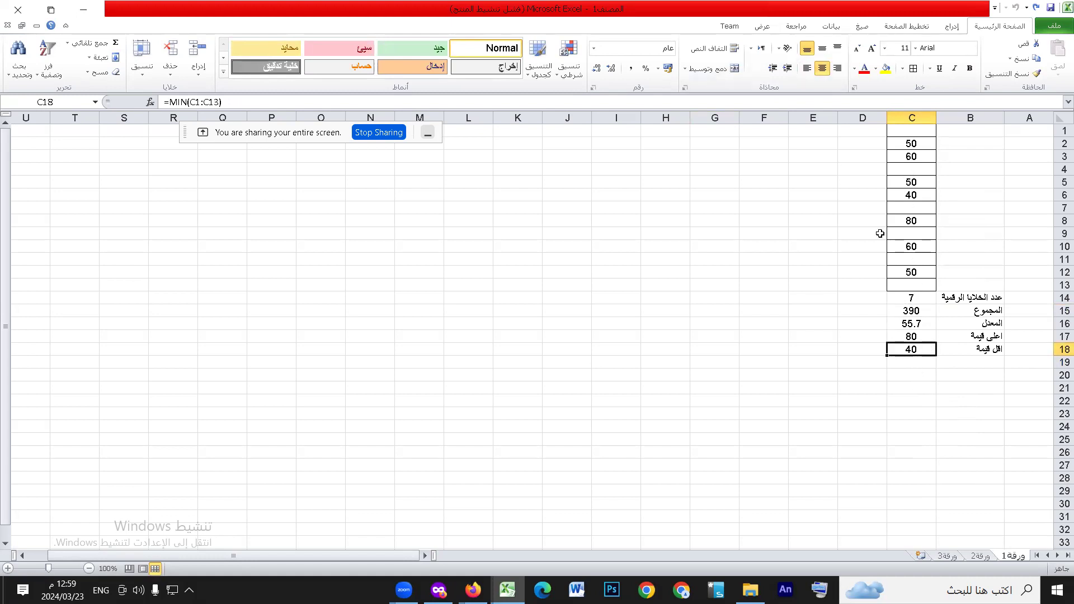
left_click(903, 379)
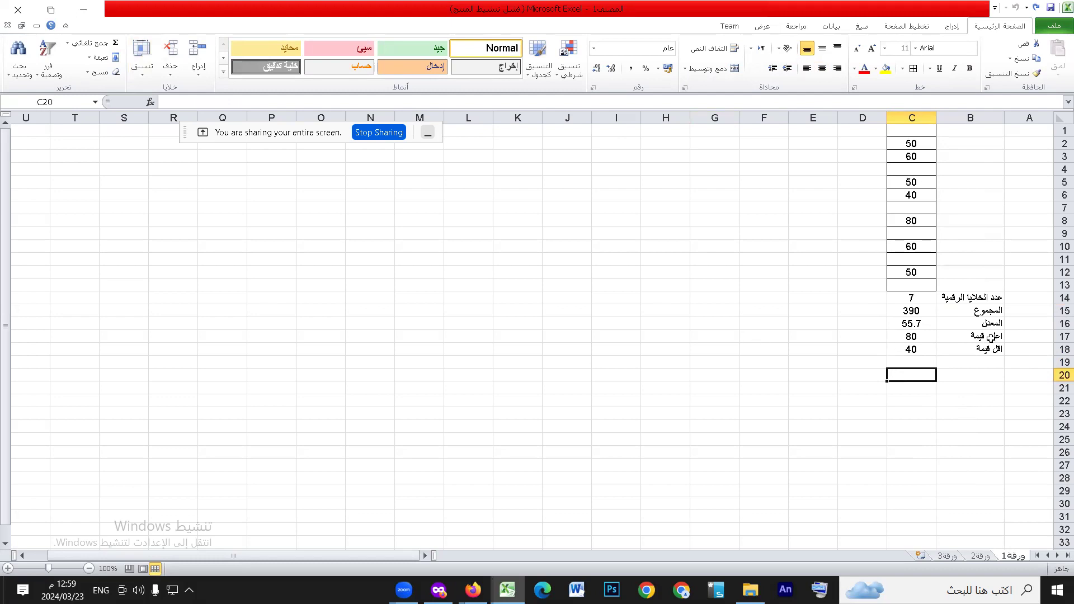
Try AutoSum's maximum function in the empty cell G17 over C1:C13, and delete the trial formula.
left_click(713, 336)
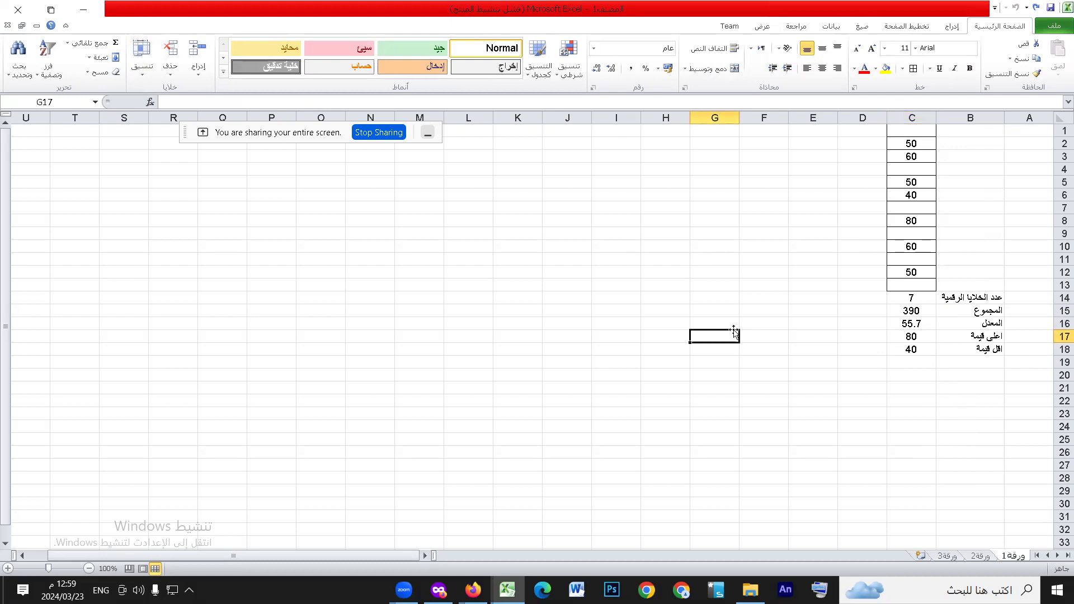
left_click(67, 44)
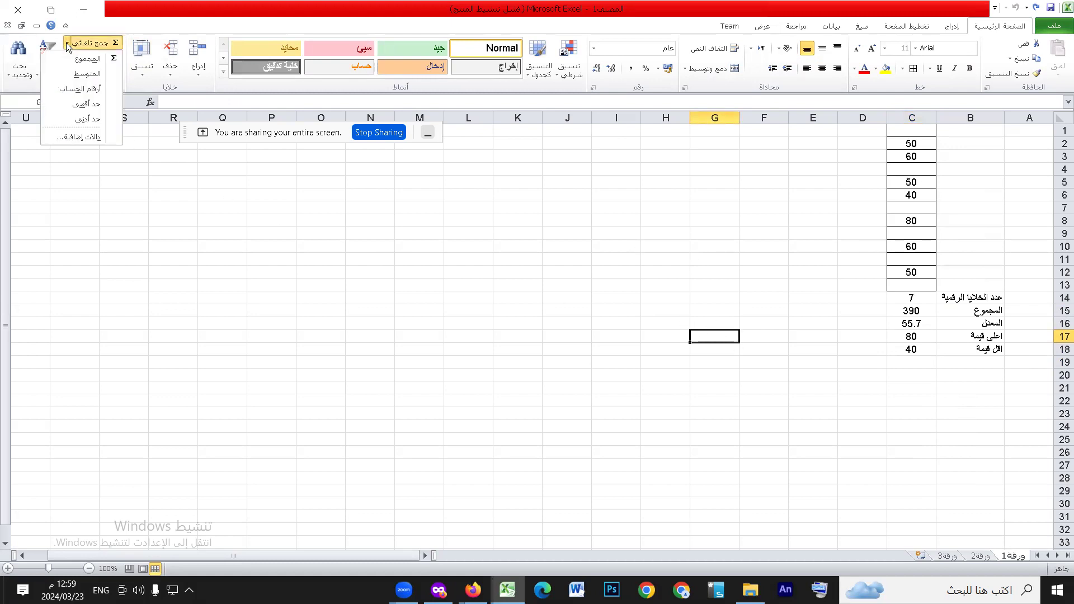
left_click(86, 104)
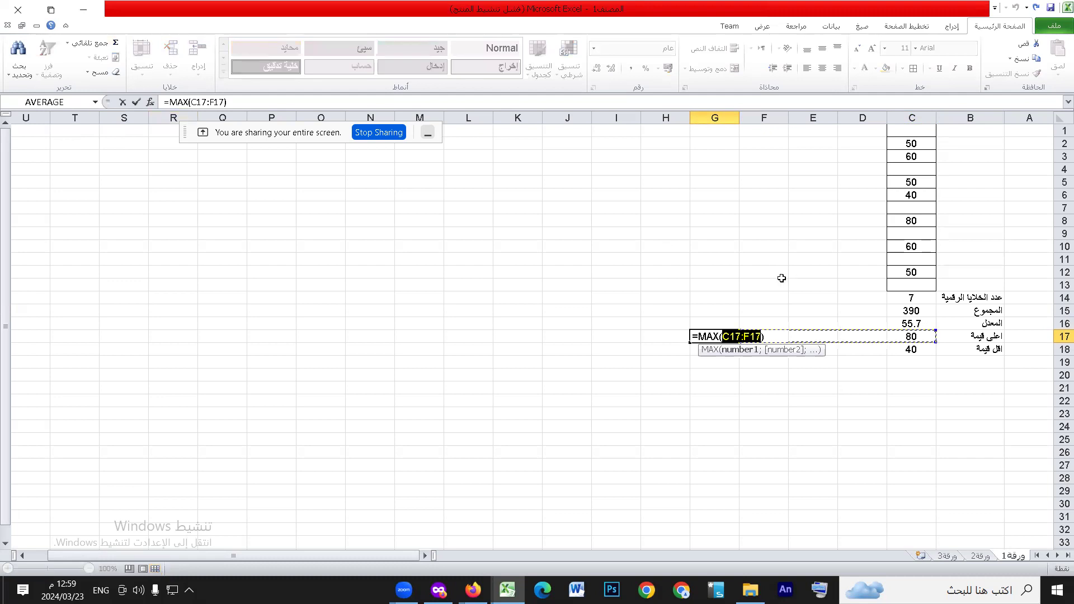
left_click_drag(915, 130, 914, 288)
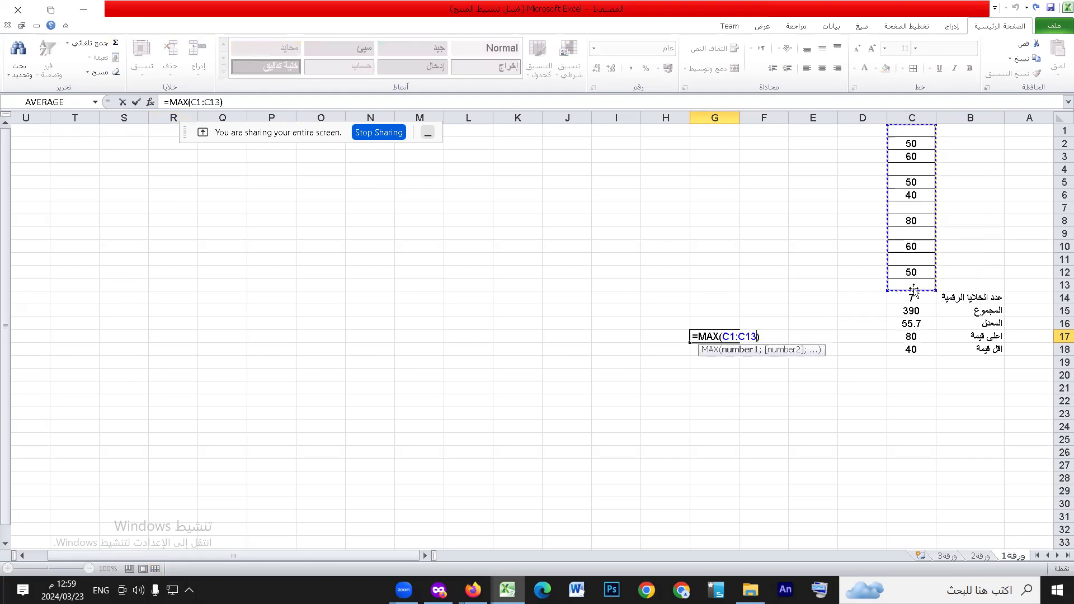
key("Return")
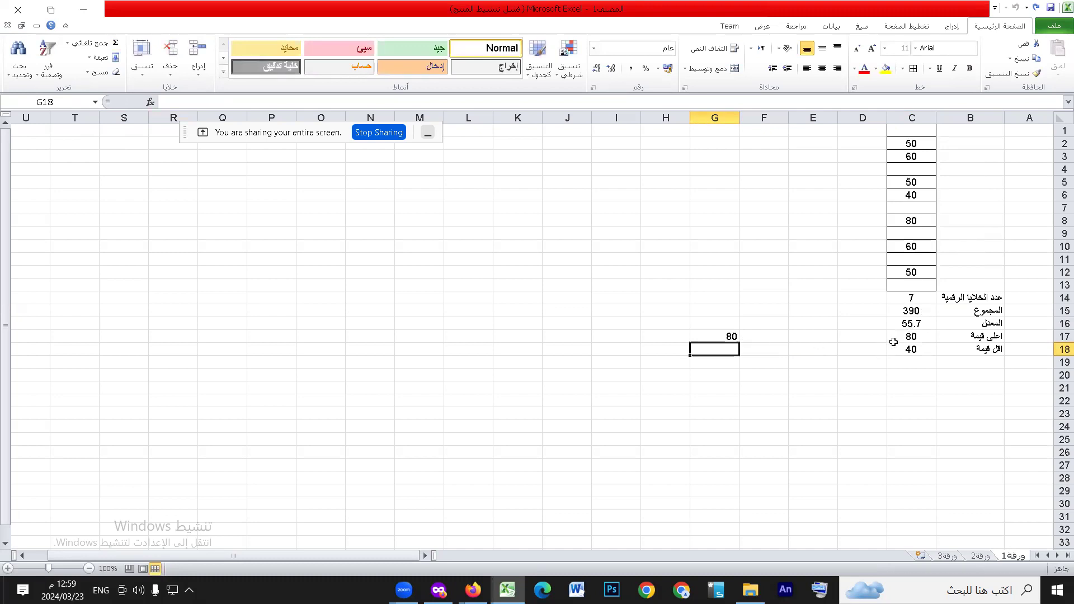
key("Up")
key("Delete")
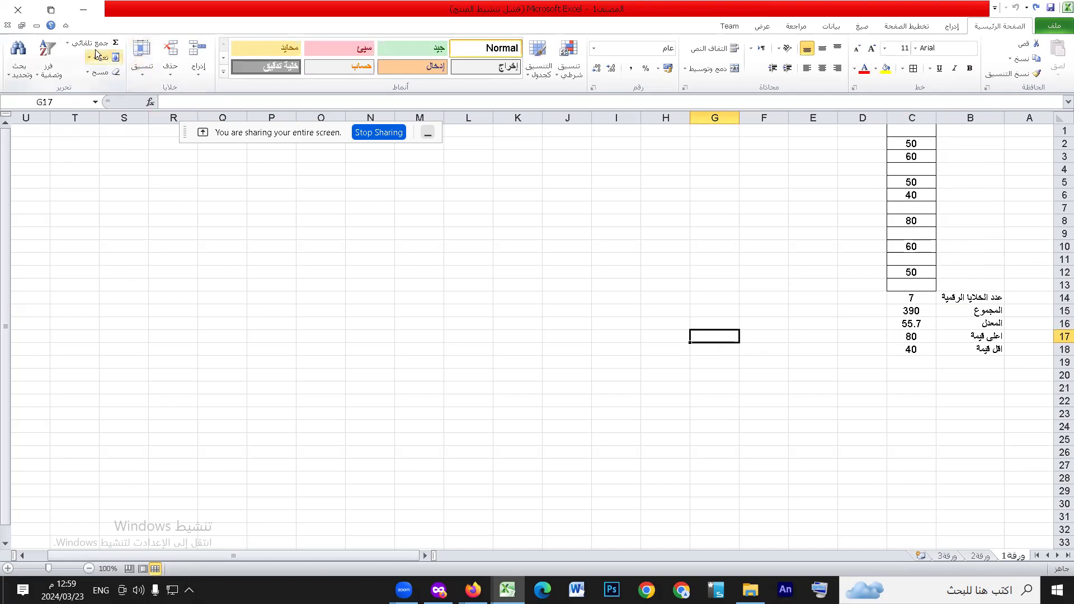
left_click(70, 44)
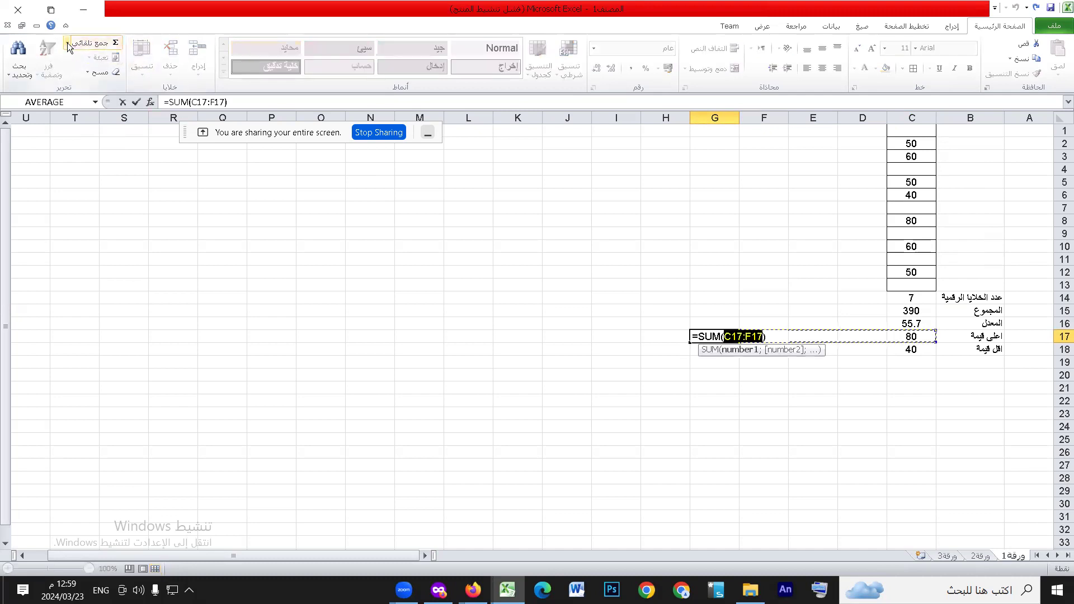
key("Delete")
key("Return")
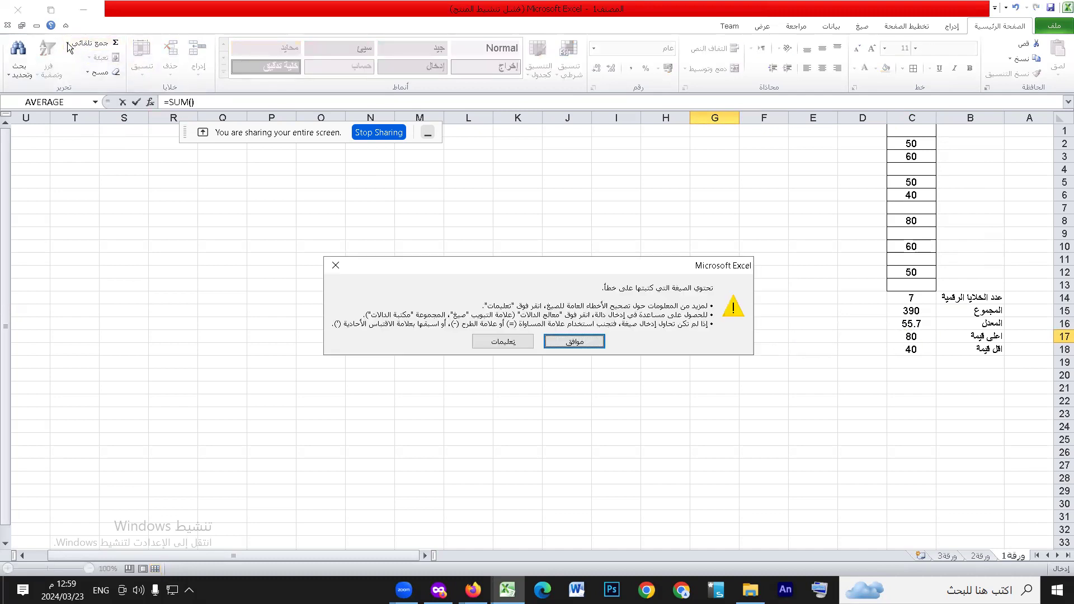
left_click(564, 344)
left_click(724, 314)
key("Return")
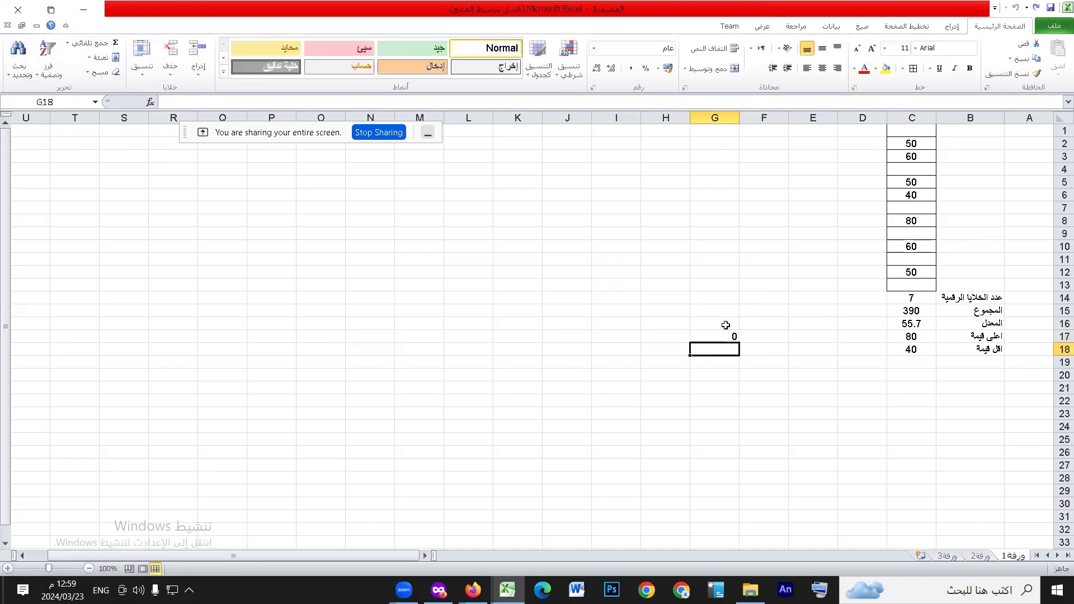
left_click(725, 339)
key("Delete")
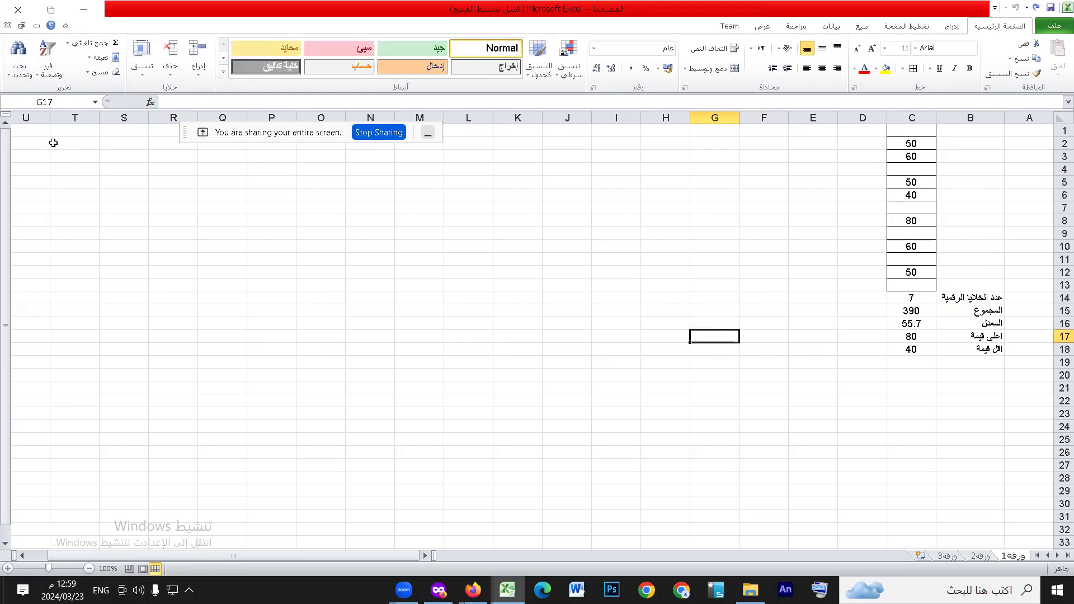
Try AutoSum's minimum function in G17 over C1:C13, review the formula and delete it.
left_click(67, 44)
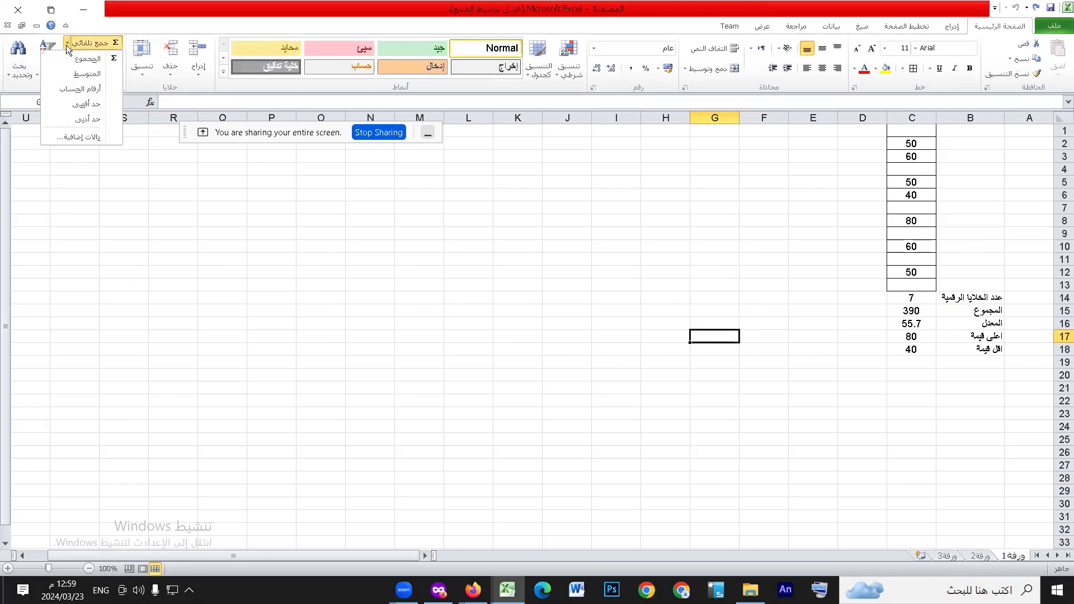
left_click(86, 119)
left_click_drag(912, 130, 922, 279)
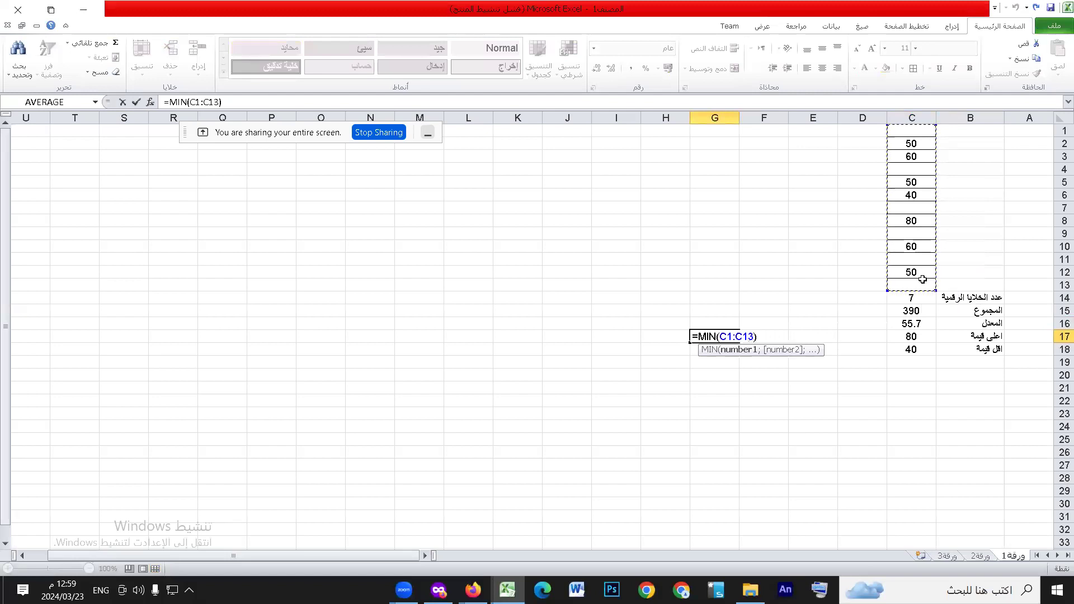
key("Return")
left_click(717, 335)
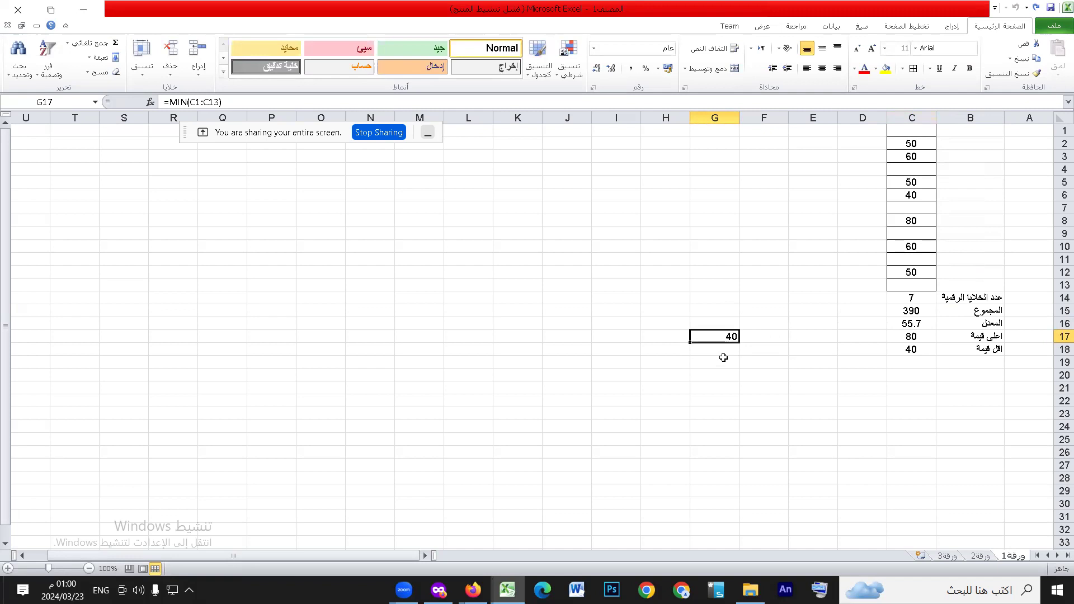
key("Delete")
left_click(783, 423)
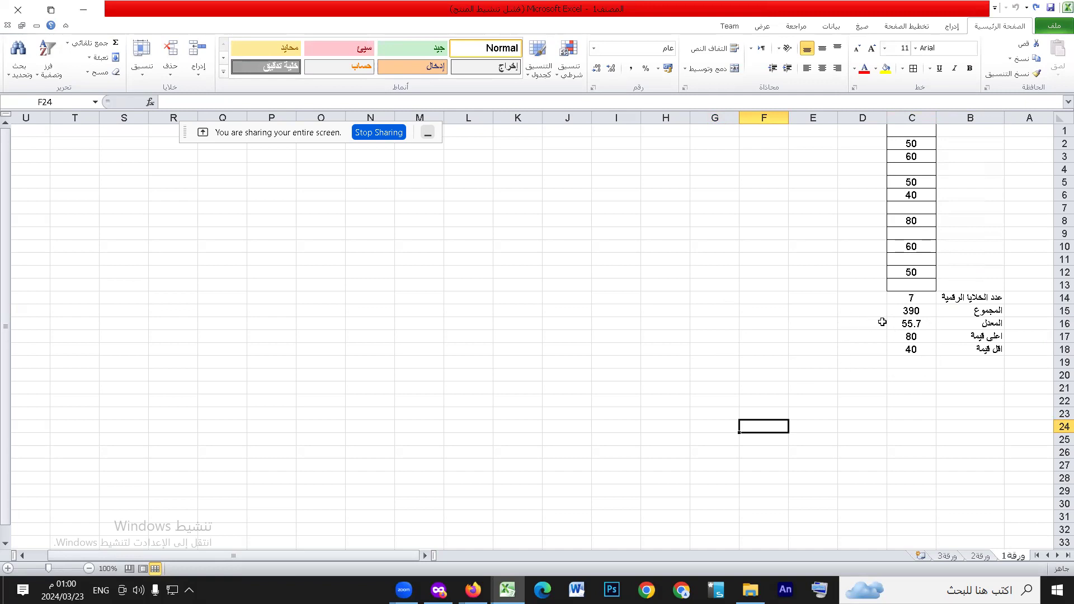
Clear the lowest-value formula from C18 and search for "min" with Insert Function.
left_click(913, 351)
key("Delete")
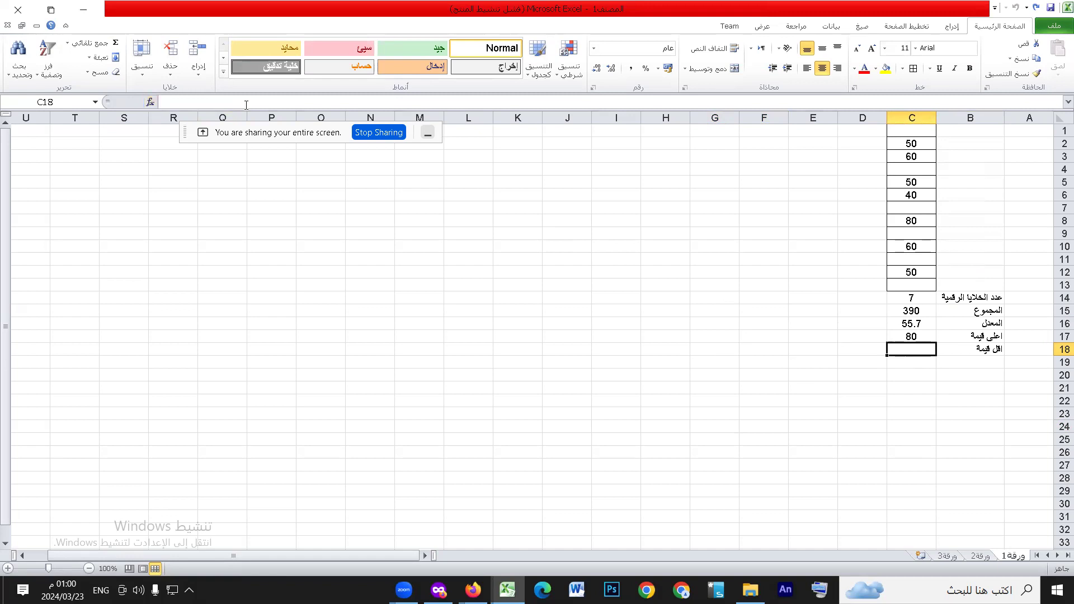
left_click(150, 103)
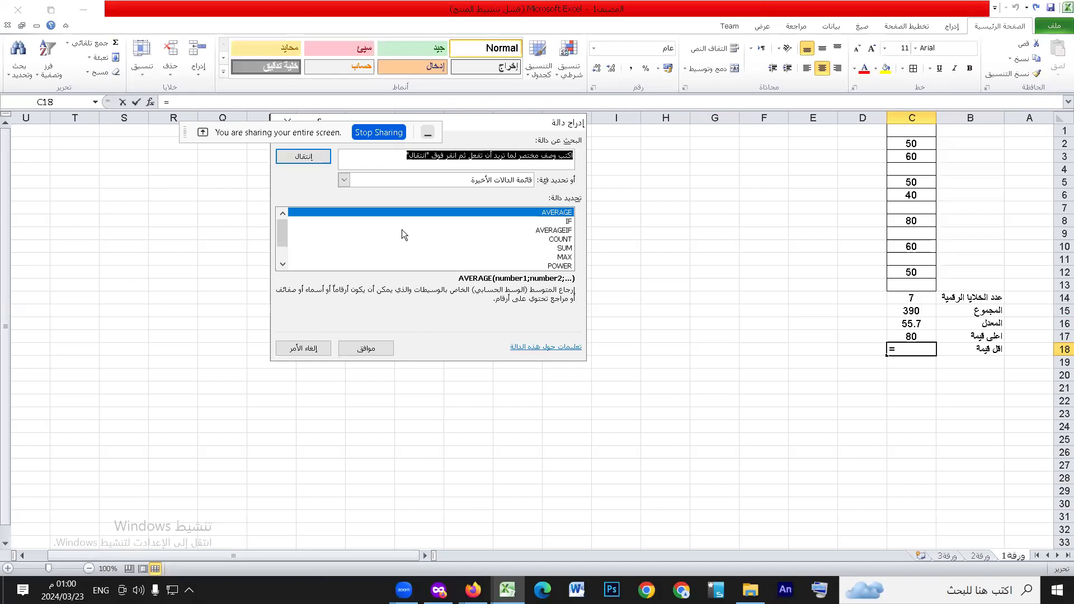
left_click_drag(283, 224, 306, 213)
left_click(538, 162)
double_click(536, 155)
left_click_drag(536, 155, 585, 152)
type("min")
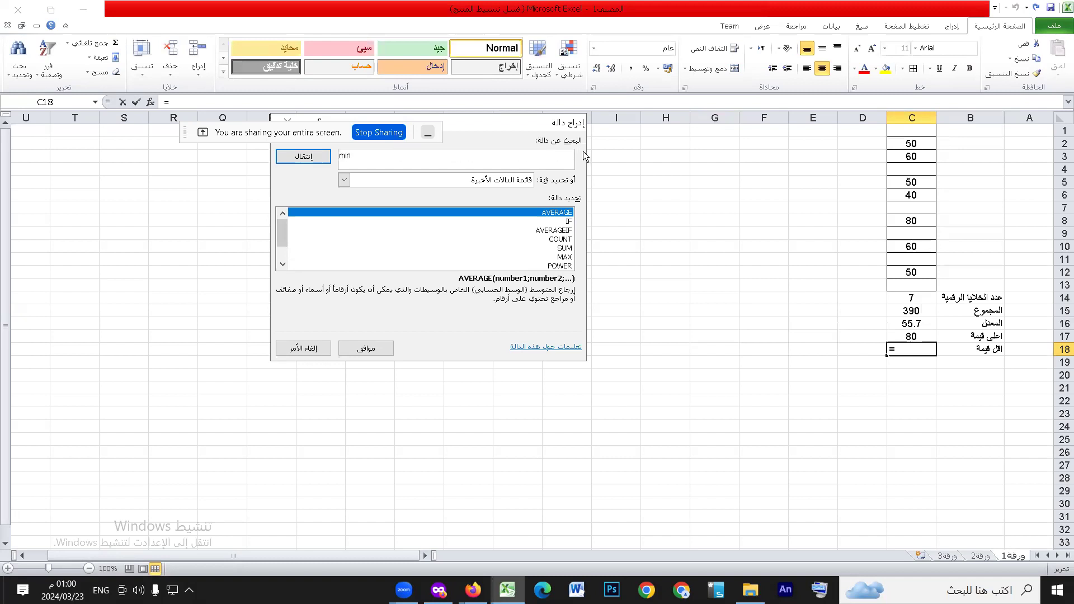
left_click(304, 156)
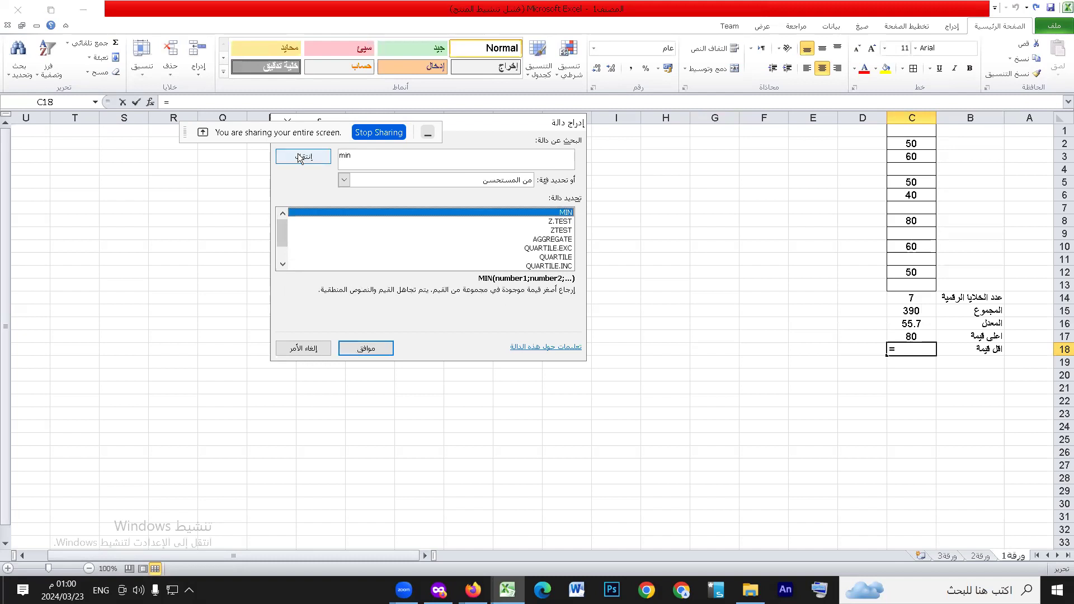
Repeat the function search for "min" and insert MIN into C18 with C1:C13 as its Number1 argument.
left_click(355, 159)
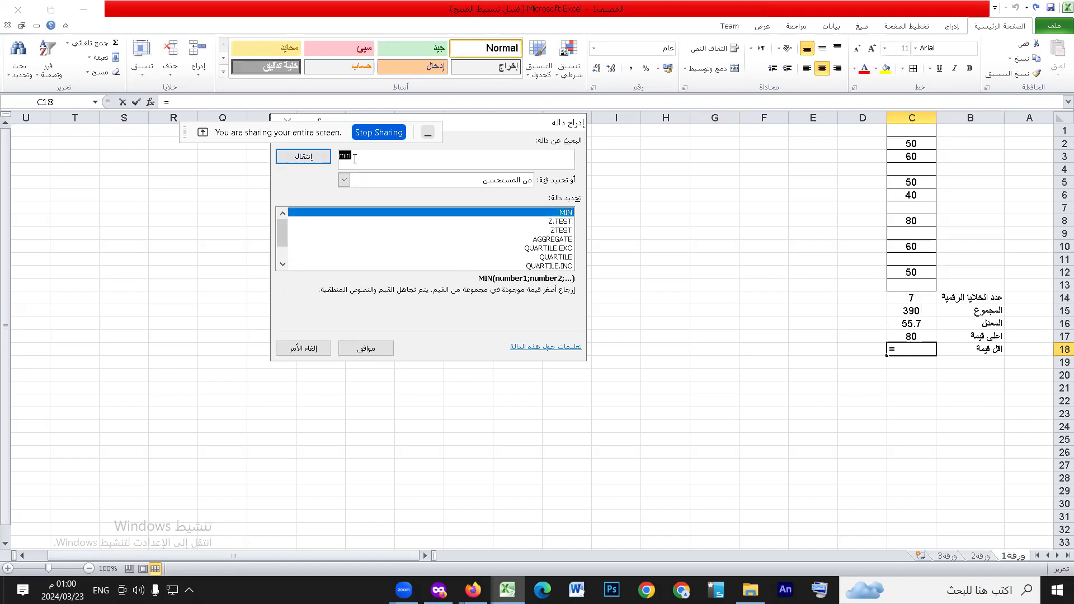
left_click(311, 161)
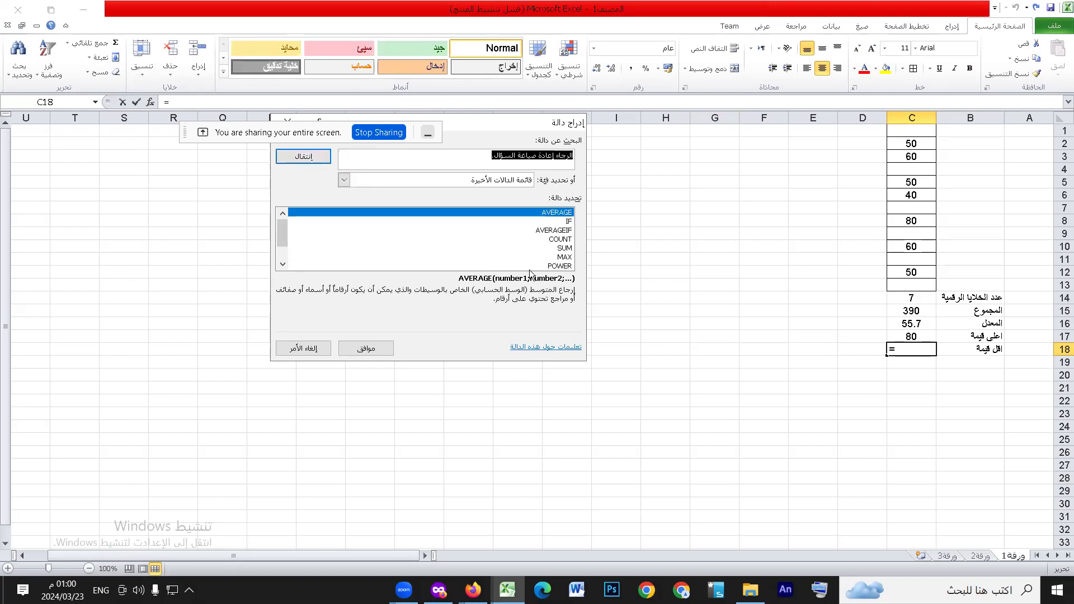
mouse_move(283, 229)
left_mouse_down()
mouse_move(283, 255)
mouse_move(281, 235)
left_mouse_up()
type("min")
left_click(288, 157)
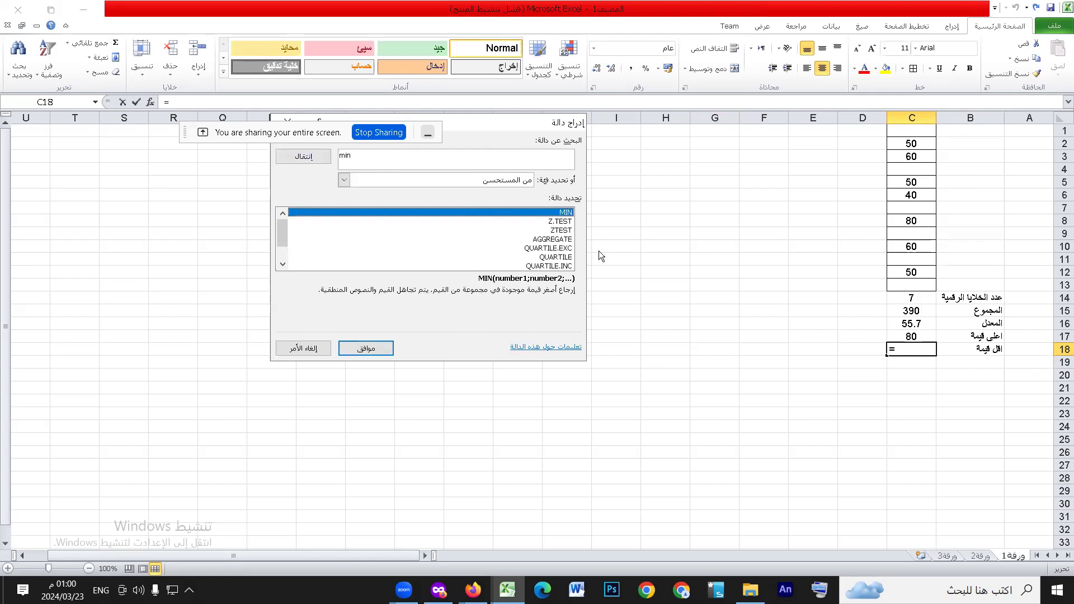
double_click(566, 212)
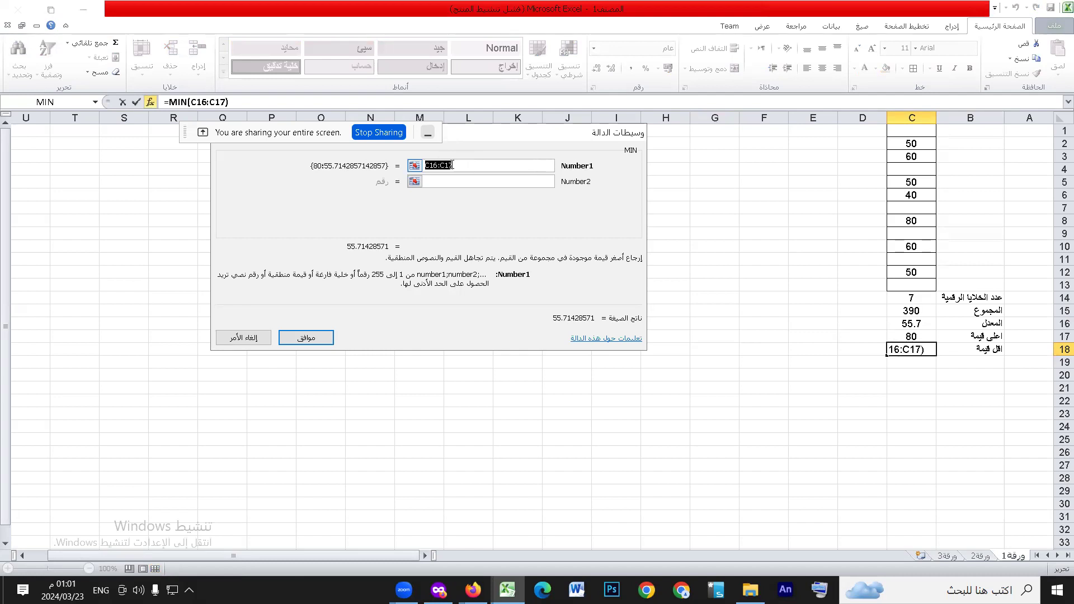
left_click_drag(912, 130, 913, 282)
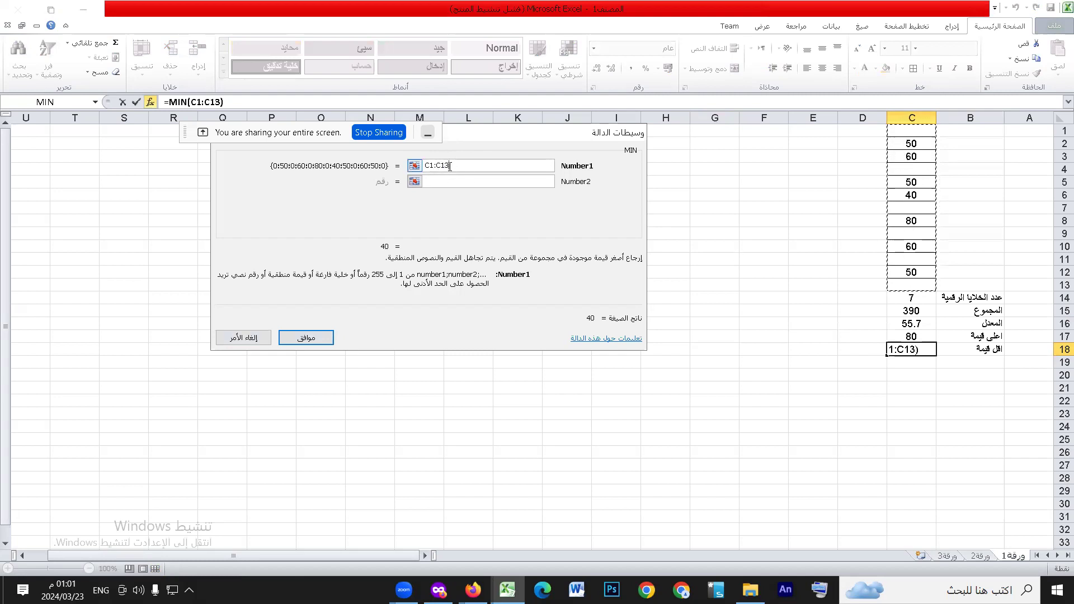
left_click(302, 337)
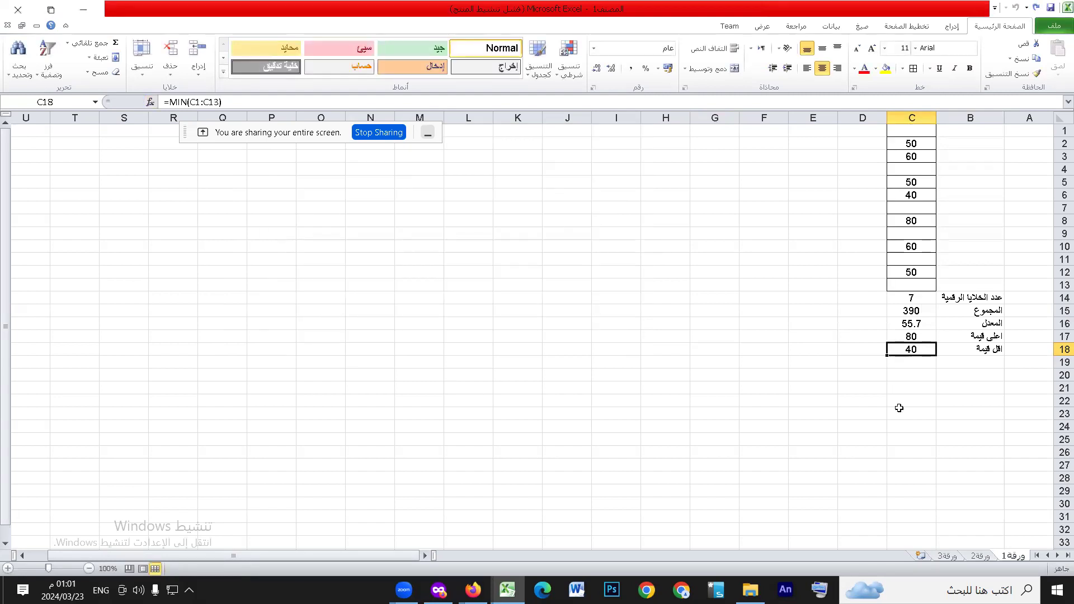
View the descriptions of MAX and SUM in Insert Function from the empty cell L7, and cancel without inserting anything.
left_click(466, 210)
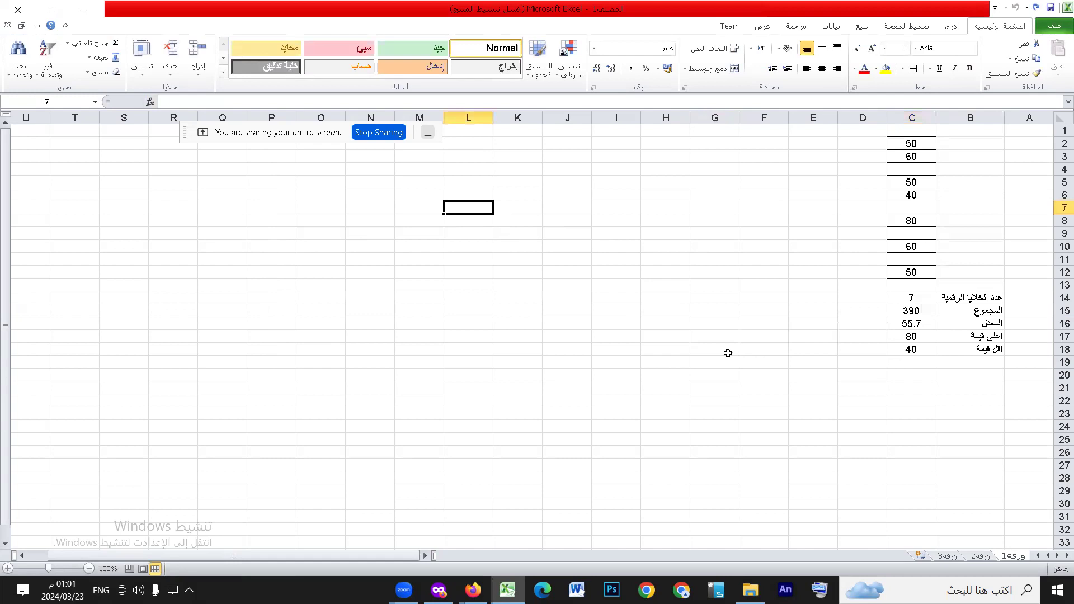
left_click(150, 102)
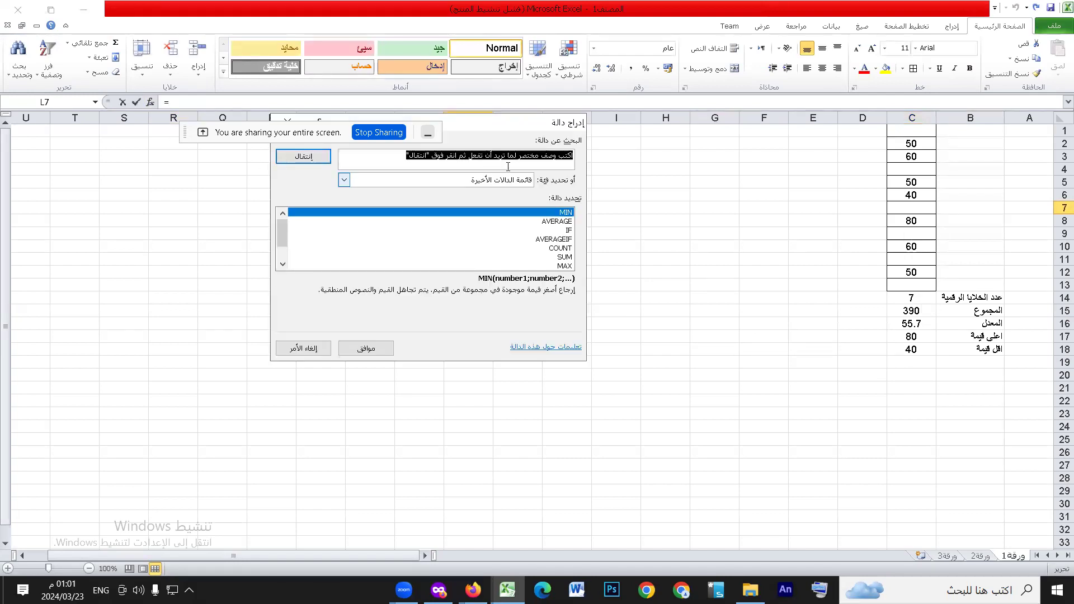
left_click(566, 266)
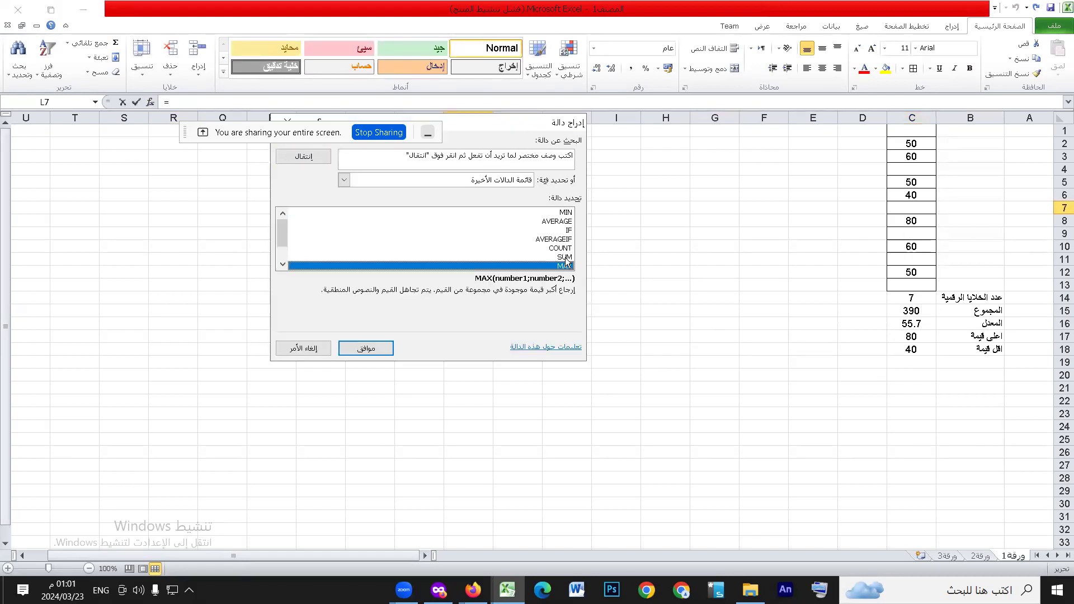
left_click(566, 256)
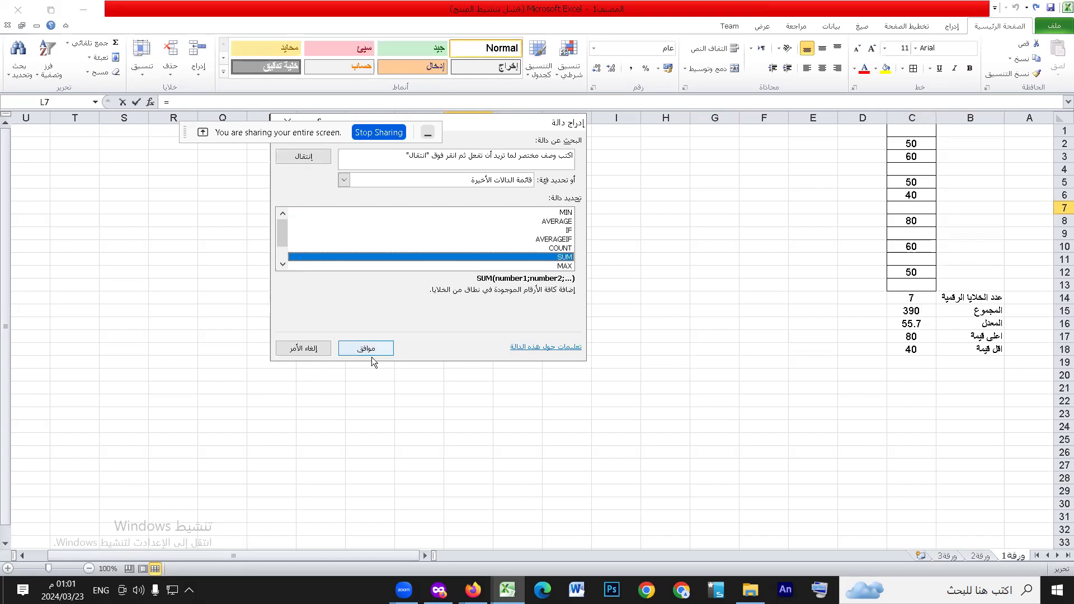
key("Escape")
left_click(862, 413)
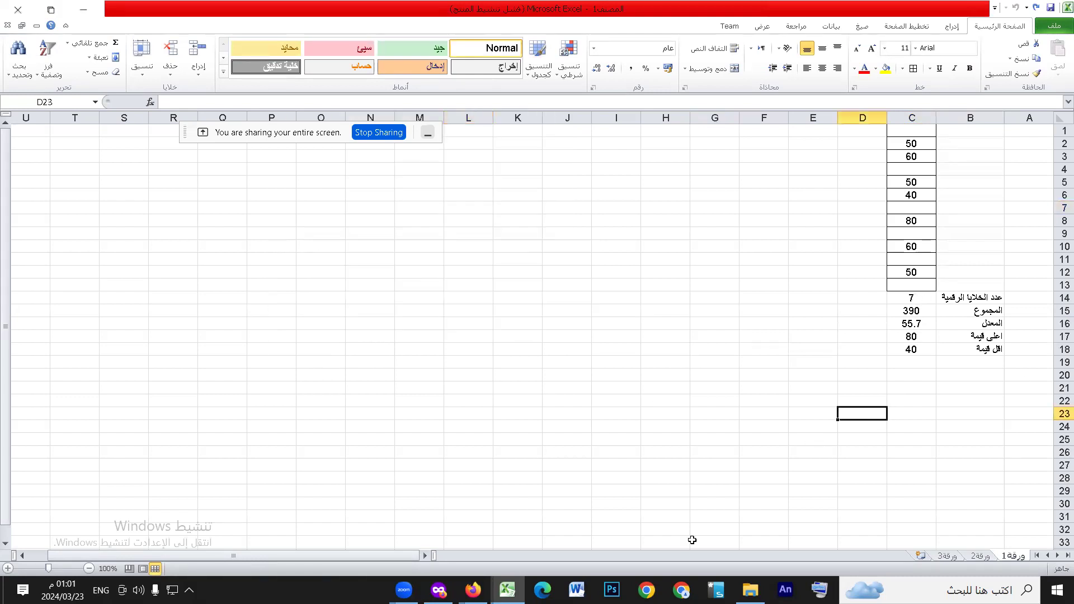
Switch to the functions reference PDF in Firefox, examine the COUNTA entry, and return to the Excel workbook.
mouse_move(480, 592)
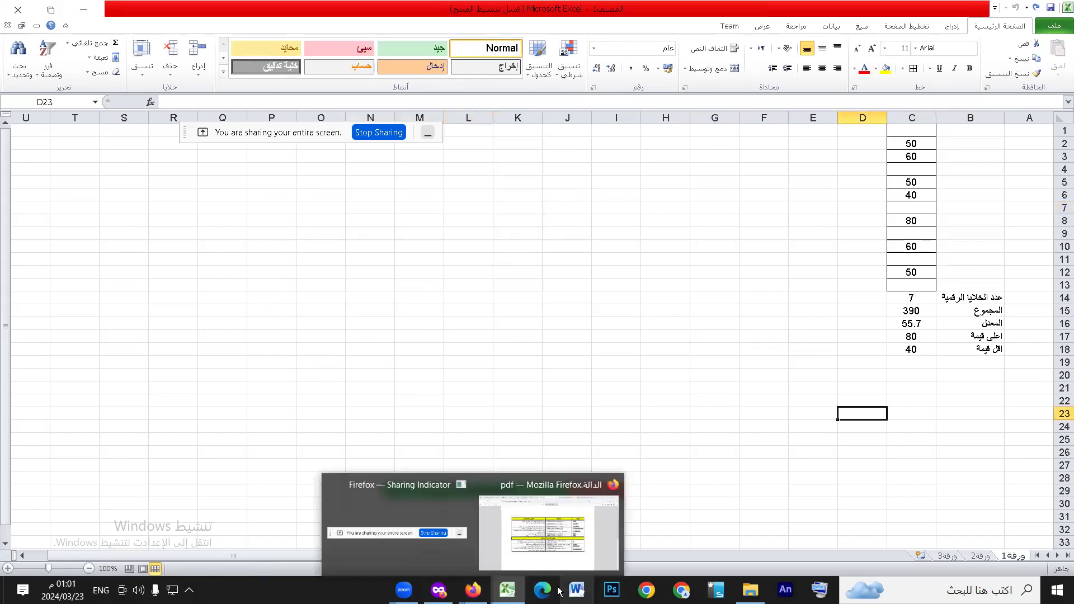
left_click(549, 531)
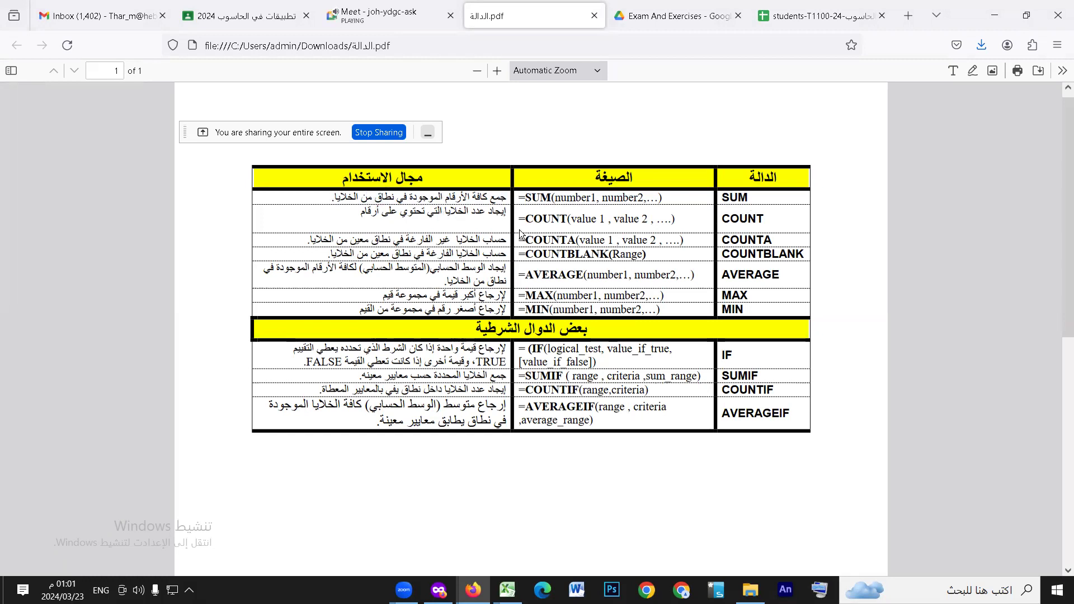
left_click_drag(772, 240, 740, 242)
left_click(594, 544)
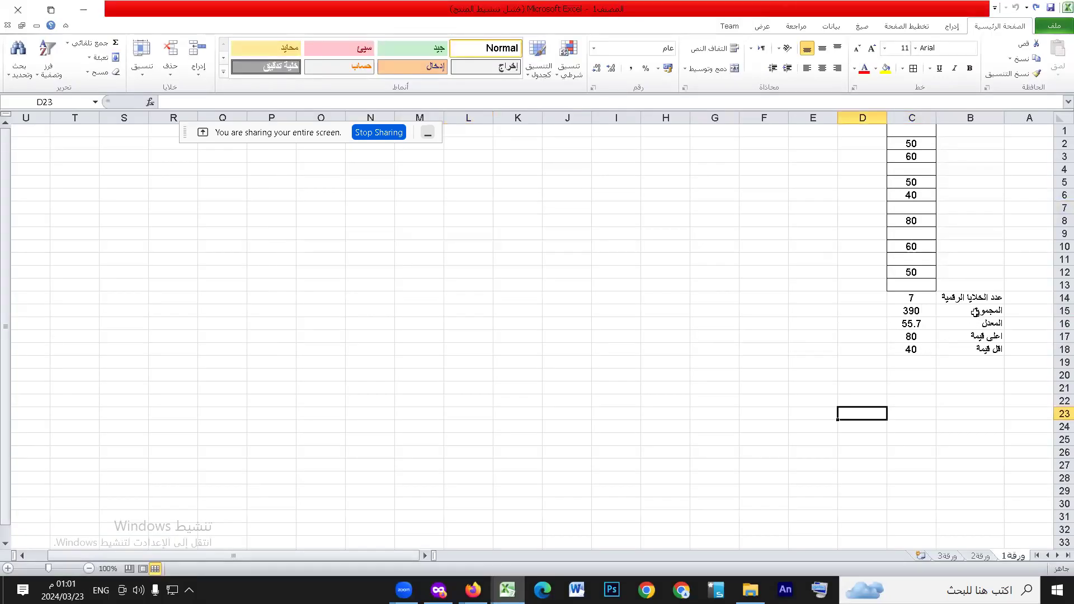
Enter the text "hg" in the empty cell C7 and check the numeric-cell count in C14.
left_click(973, 300)
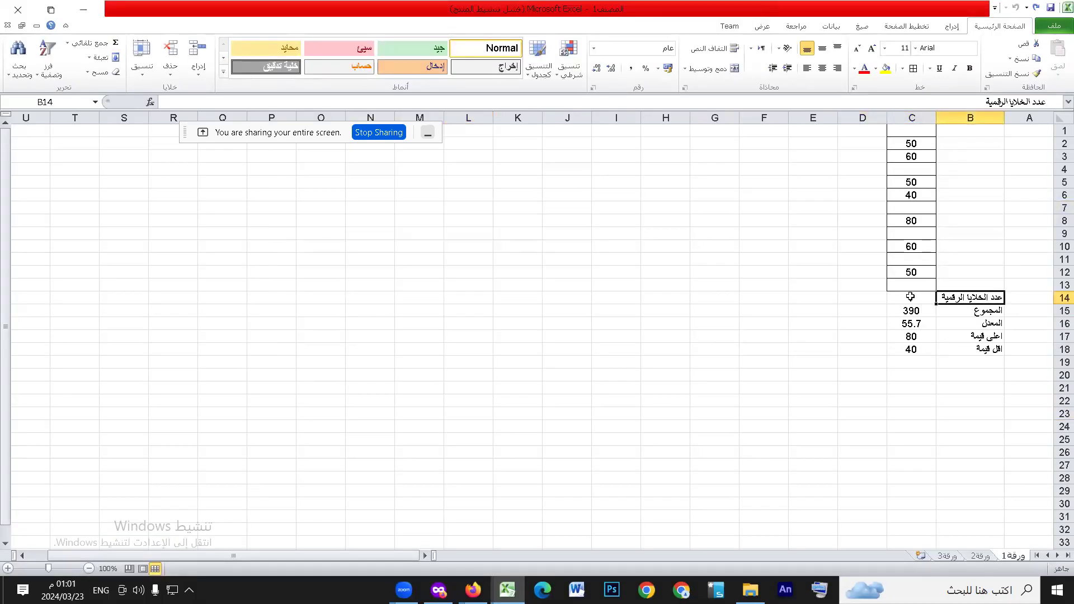
left_click(908, 208)
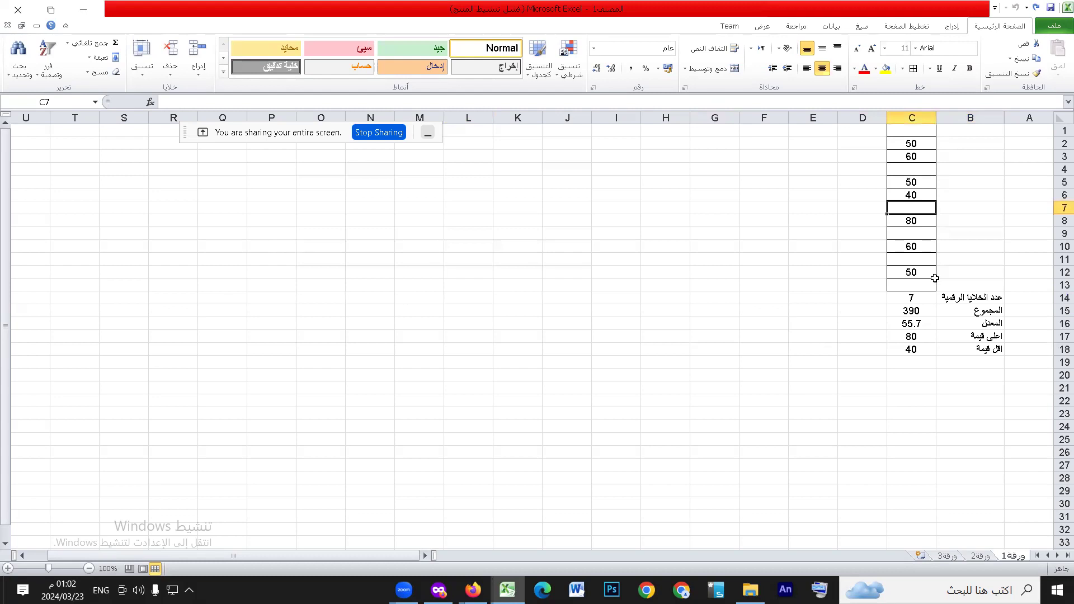
type("hg")
key("Return")
left_click(921, 303)
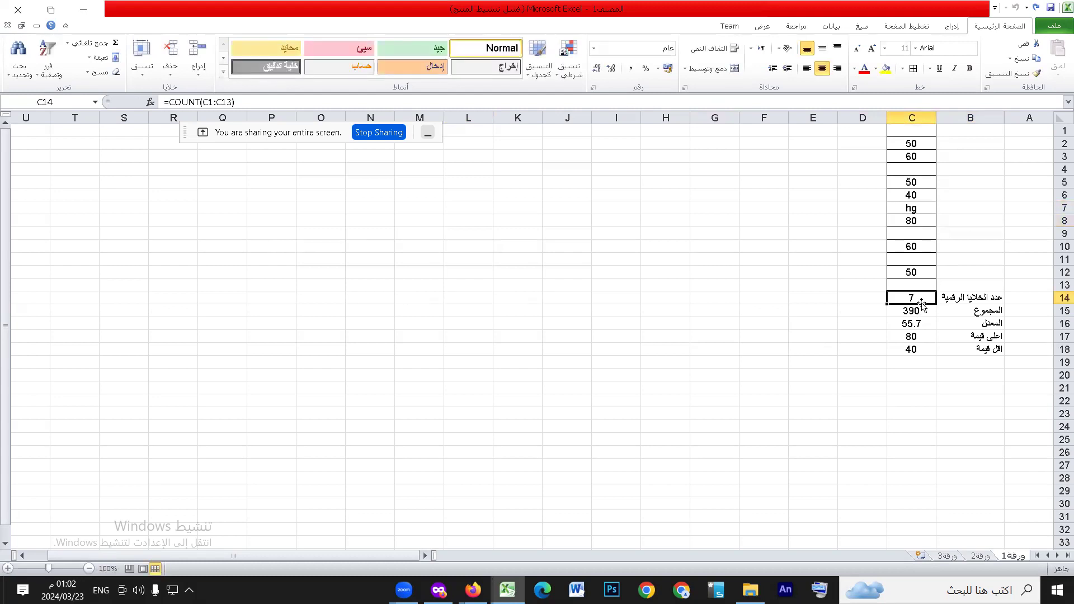
Enter the text "gh" in C11 and review the COUNT formula in C14 again.
left_click(919, 261)
type("gh")
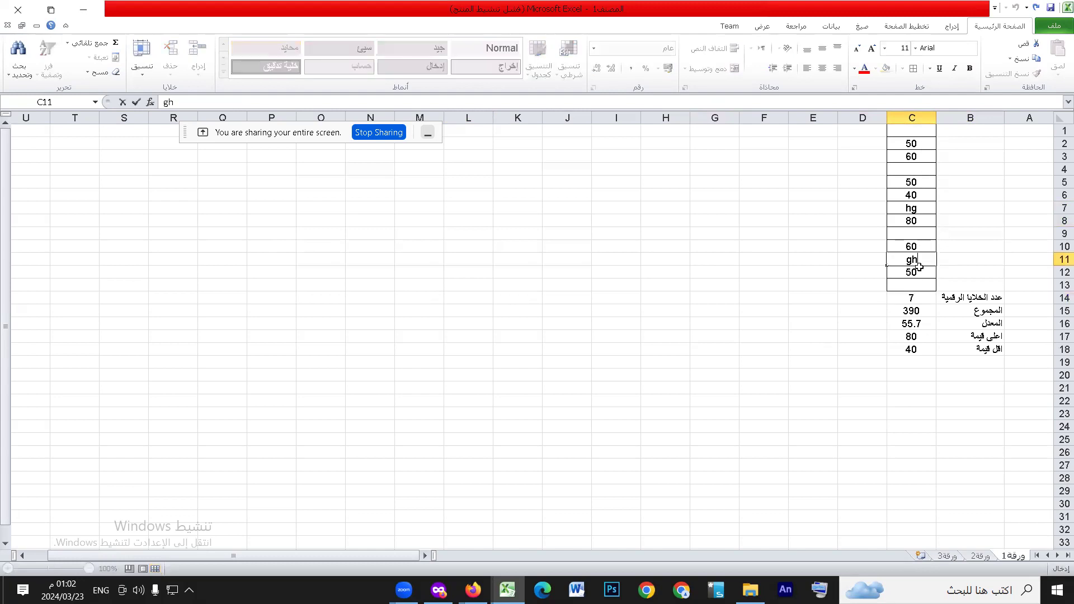
left_click(863, 295)
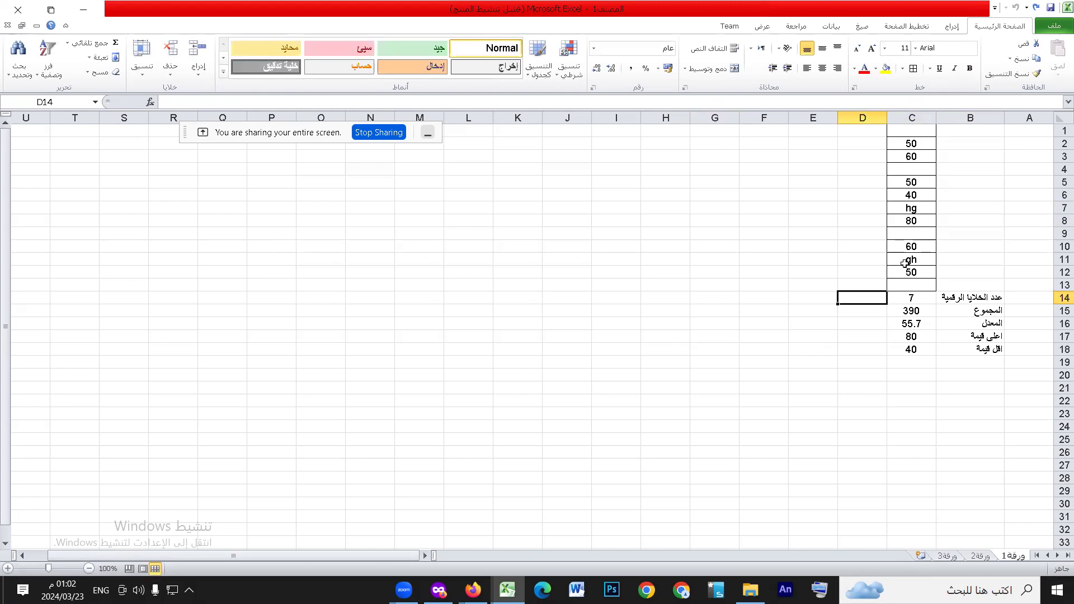
left_click(957, 296)
left_click(917, 297)
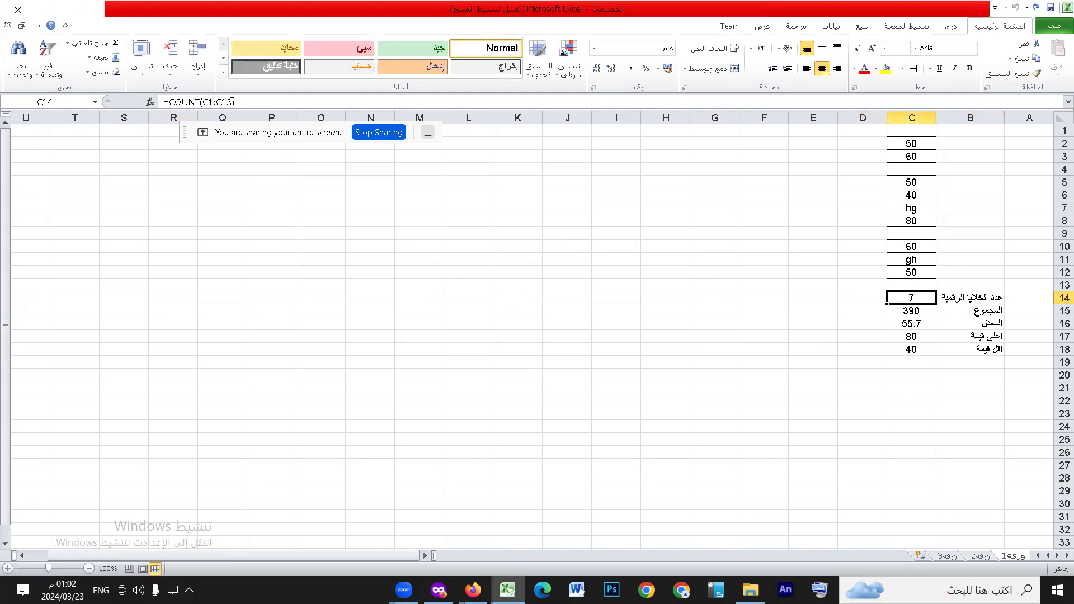
Enter the text "fgh" in the empty cell C4 of the number column.
left_click(912, 208)
left_click(911, 170)
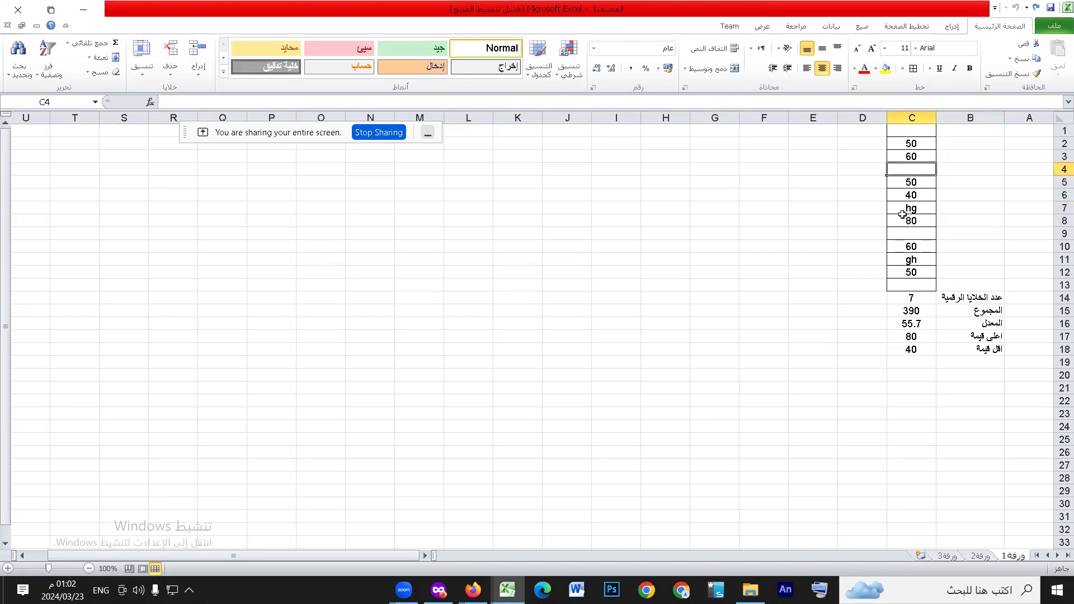
type("fgh")
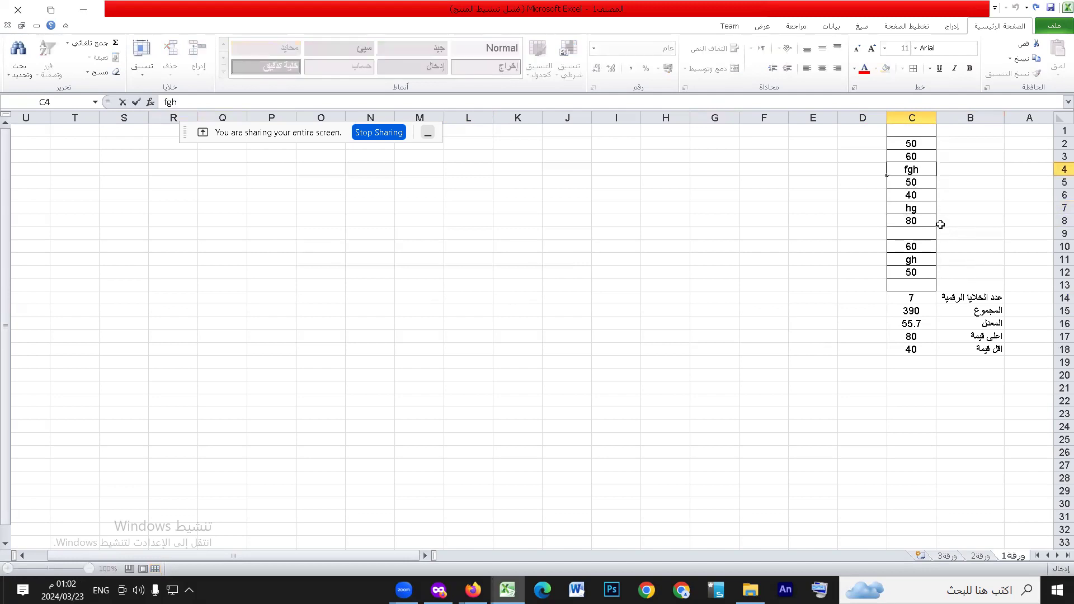
left_click(959, 220)
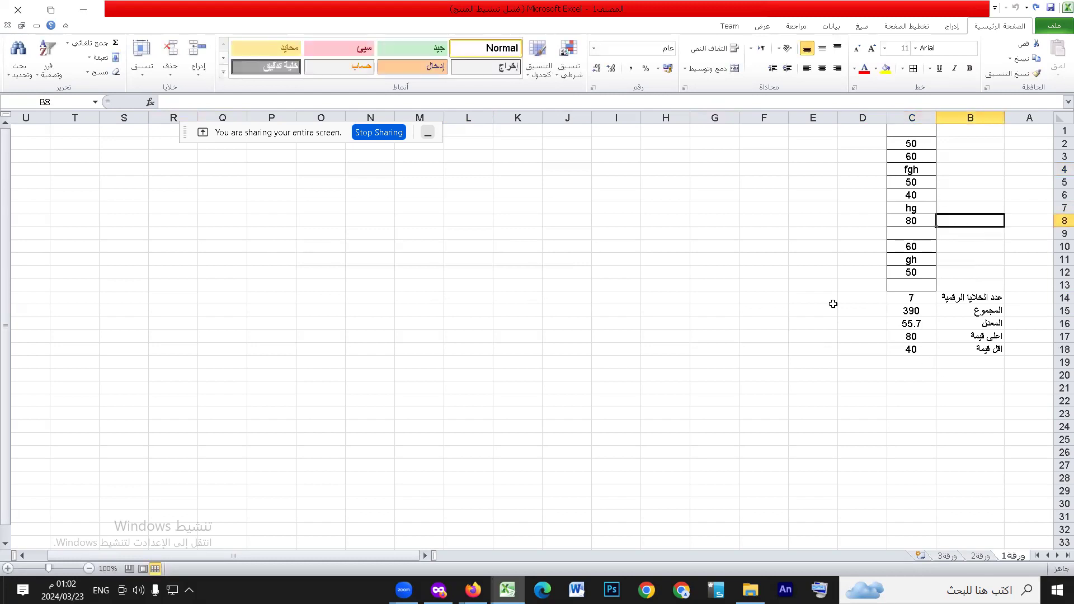
Highlight the COUNTA function name in the Firefox reference PDF and switch back to the Excel workbook المصنف1.
mouse_move(473, 591)
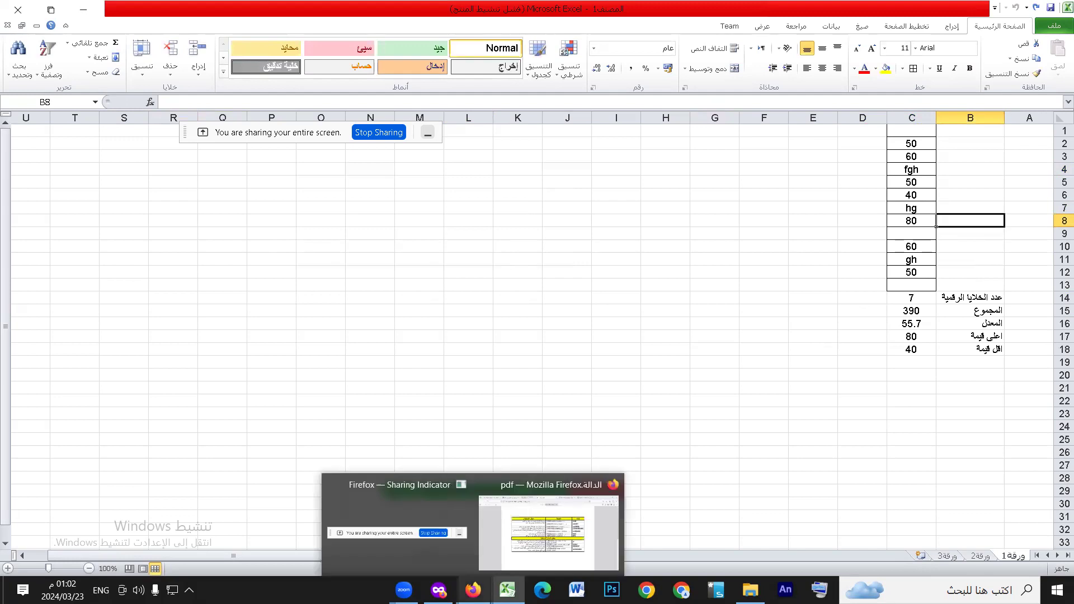
left_click(548, 532)
left_click_drag(765, 240, 772, 240)
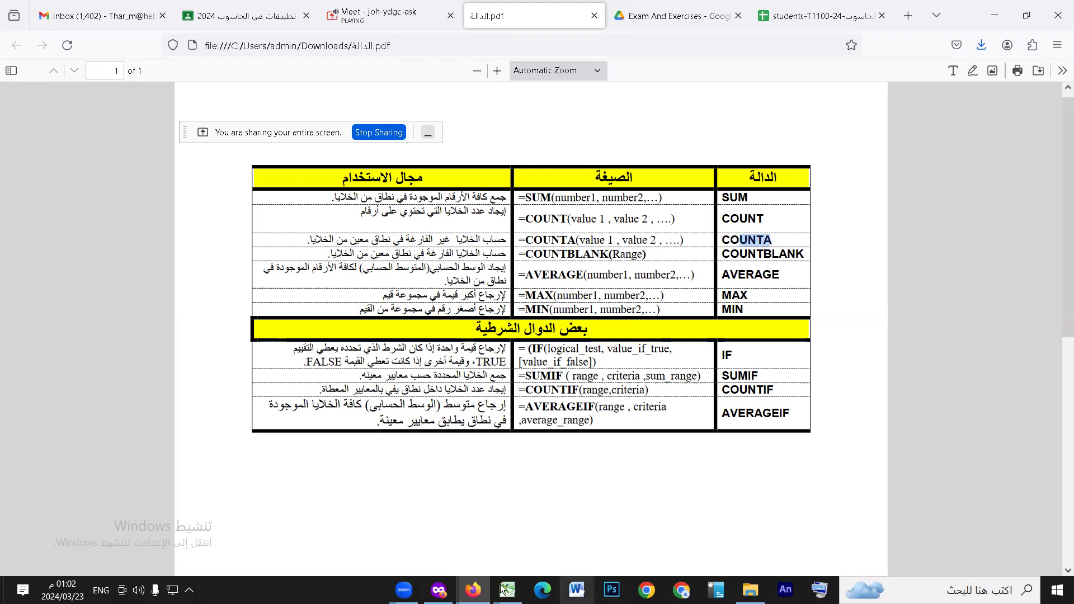
mouse_move(507, 590)
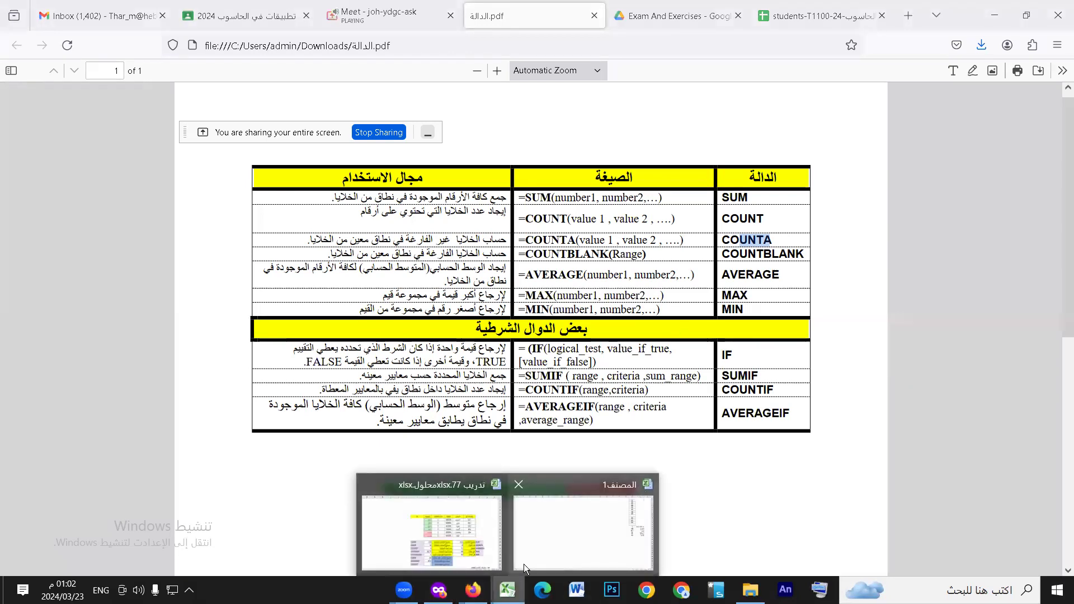
left_click(557, 545)
Label B19 "الخلايا غير الفارغة" for the non-empty cell count, using the Arabic keyboard layout.
left_click(973, 365)
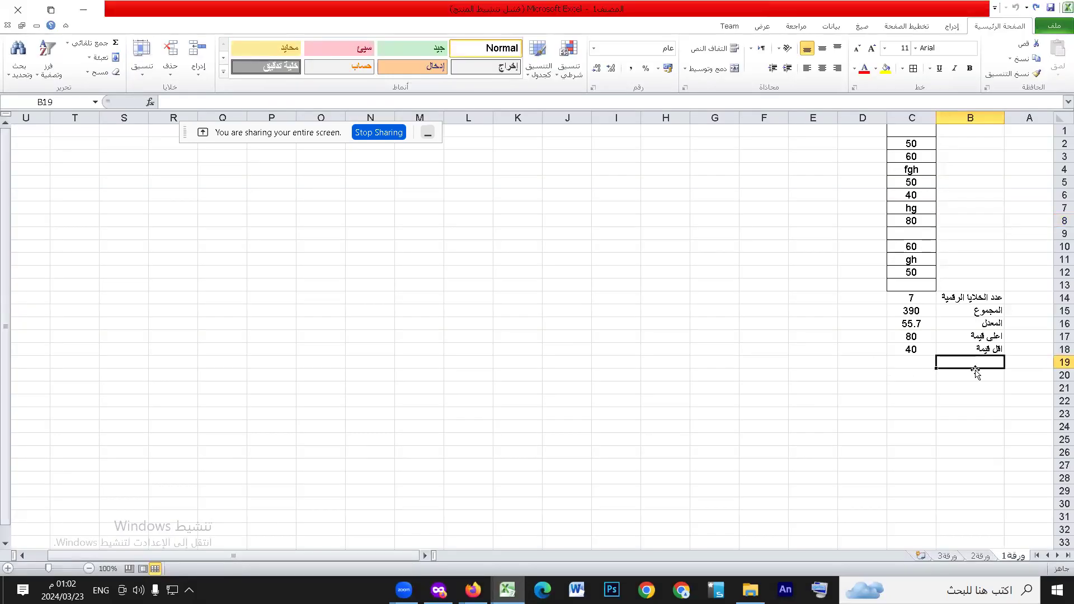
type("hg")
key("BackSpace")
key("alt+shift")
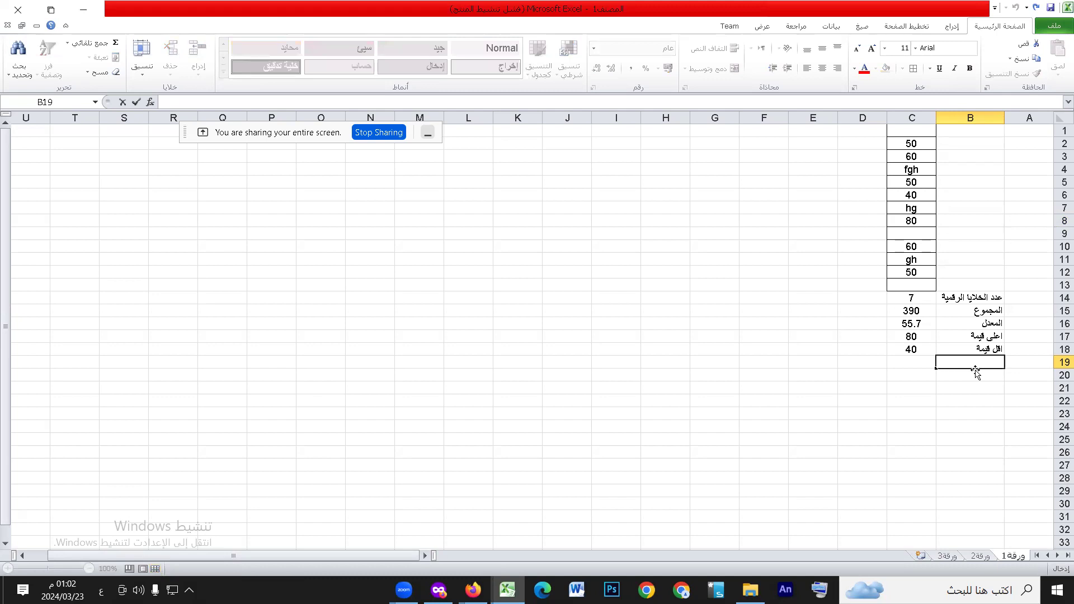
type("خلايا غير الفارغة")
key("Return")
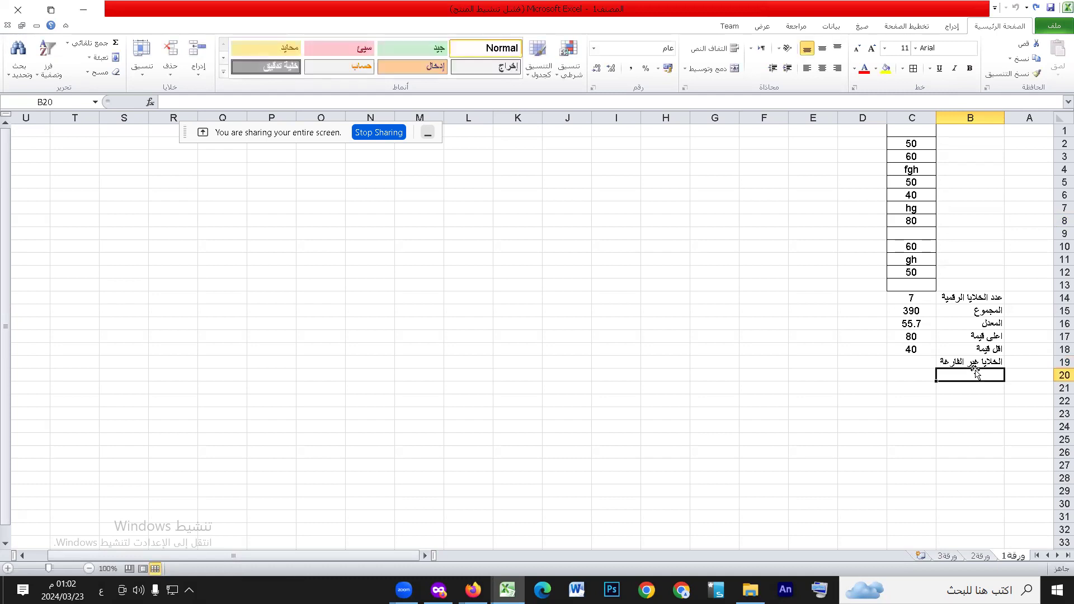
Enter a COUNTA formula over C1:C13 in C19 and compare it with the COUNT formula in C14.
left_click(917, 360)
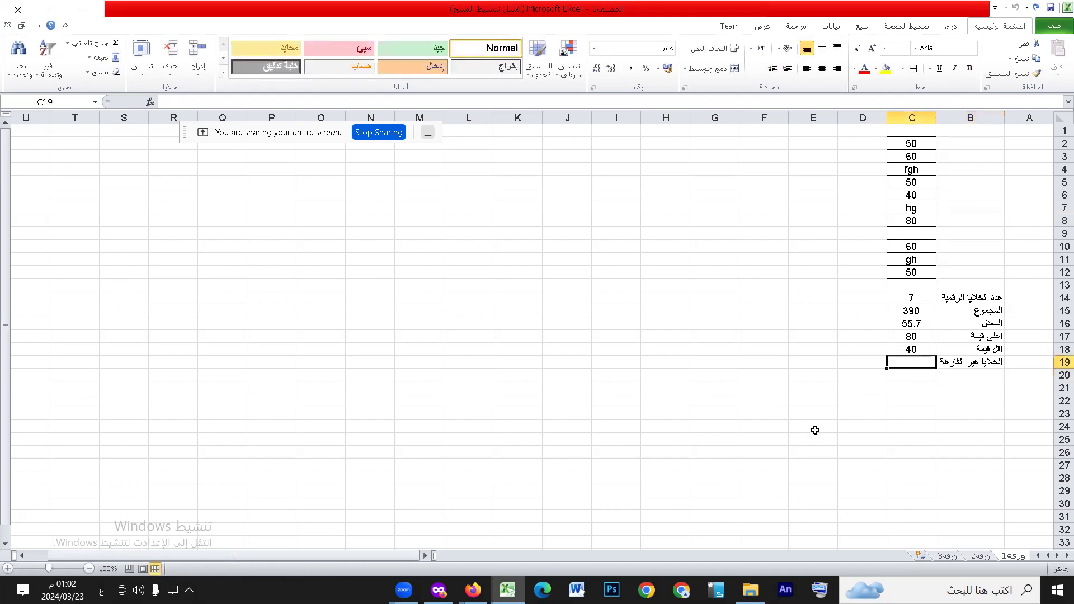
type("=")
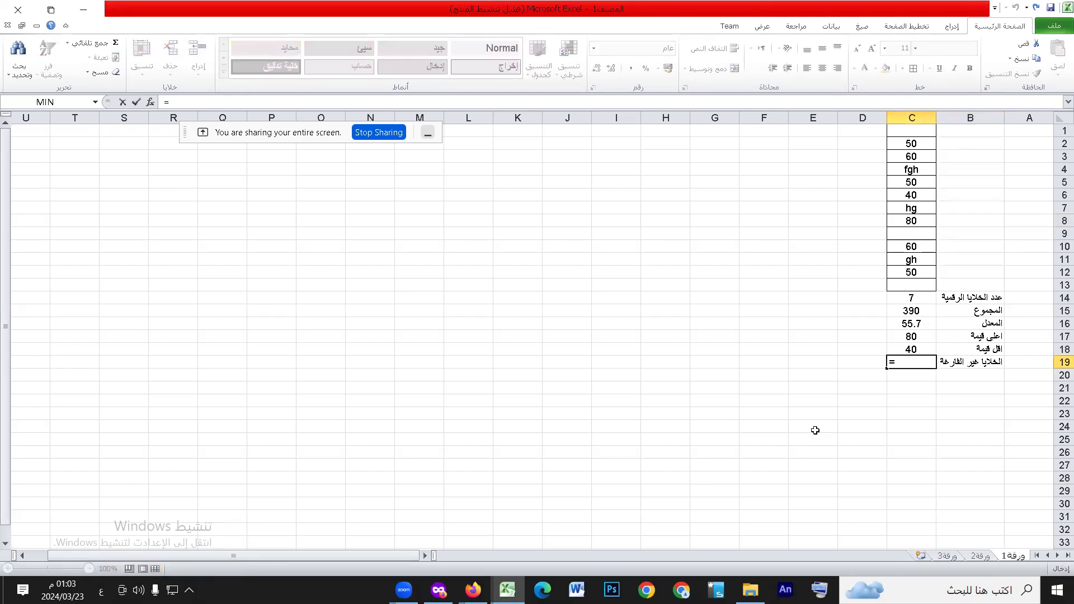
type("coun")
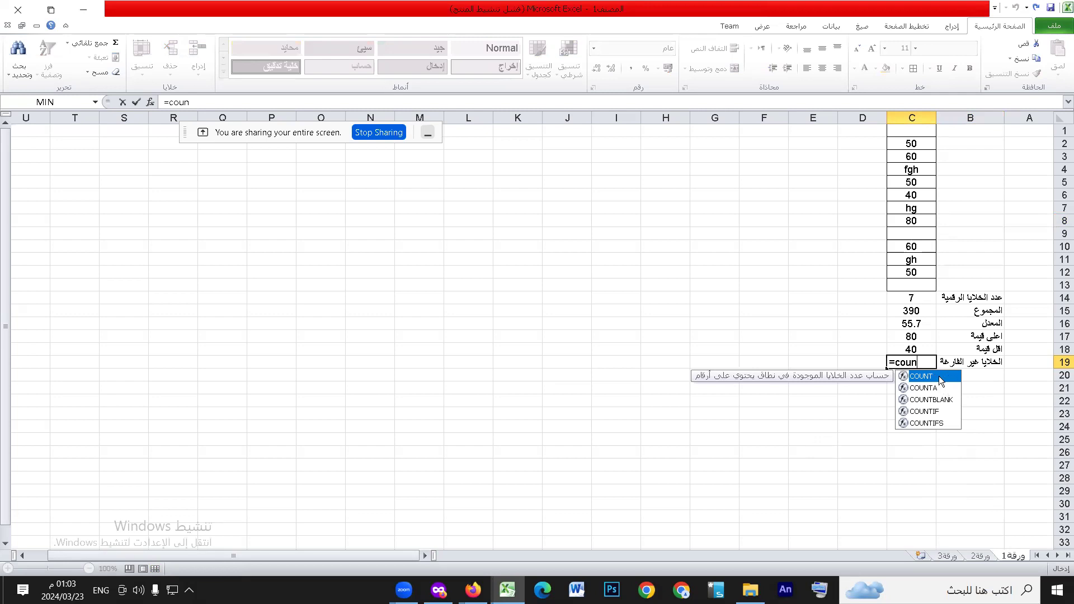
left_click(938, 390)
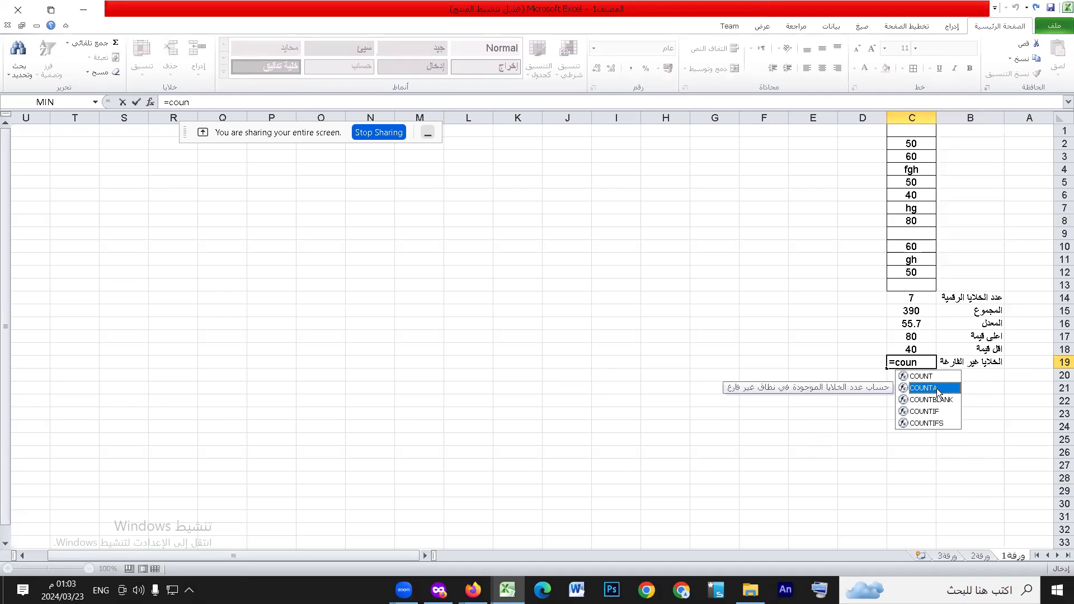
double_click(938, 390)
left_click_drag(902, 131, 902, 287)
key("Return")
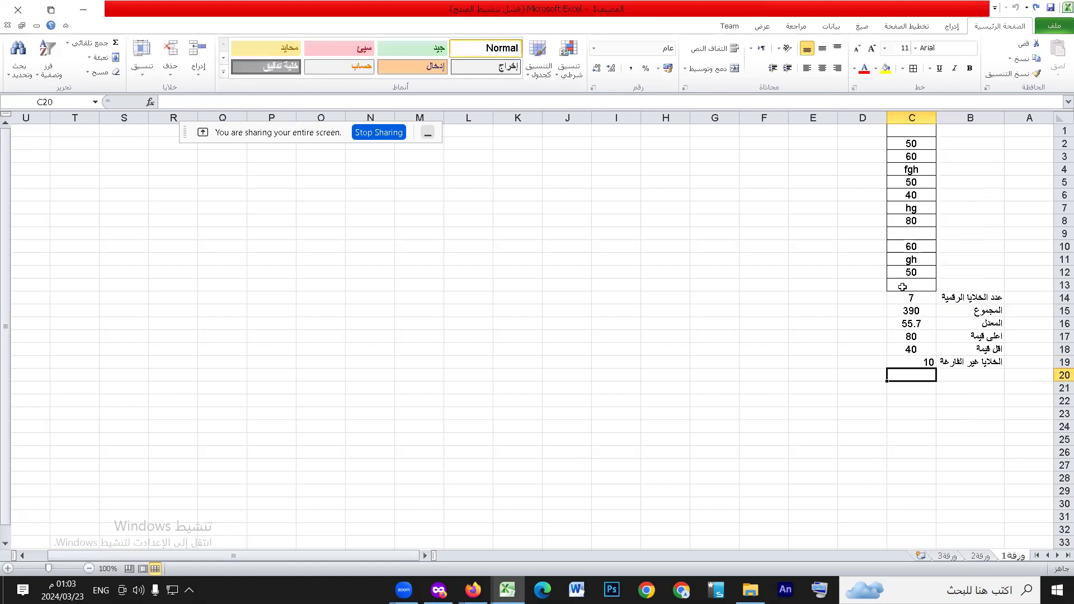
left_click(925, 362)
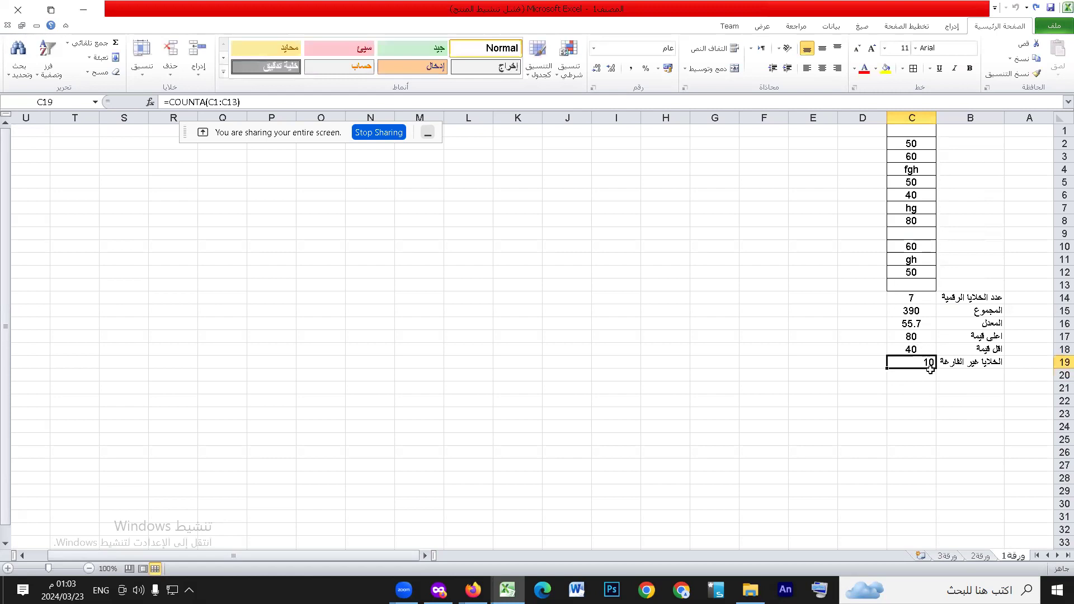
left_click(926, 301)
left_click(932, 367)
Label B20 "الخلايا الفارغة" for the empty cell count.
left_click(971, 378)
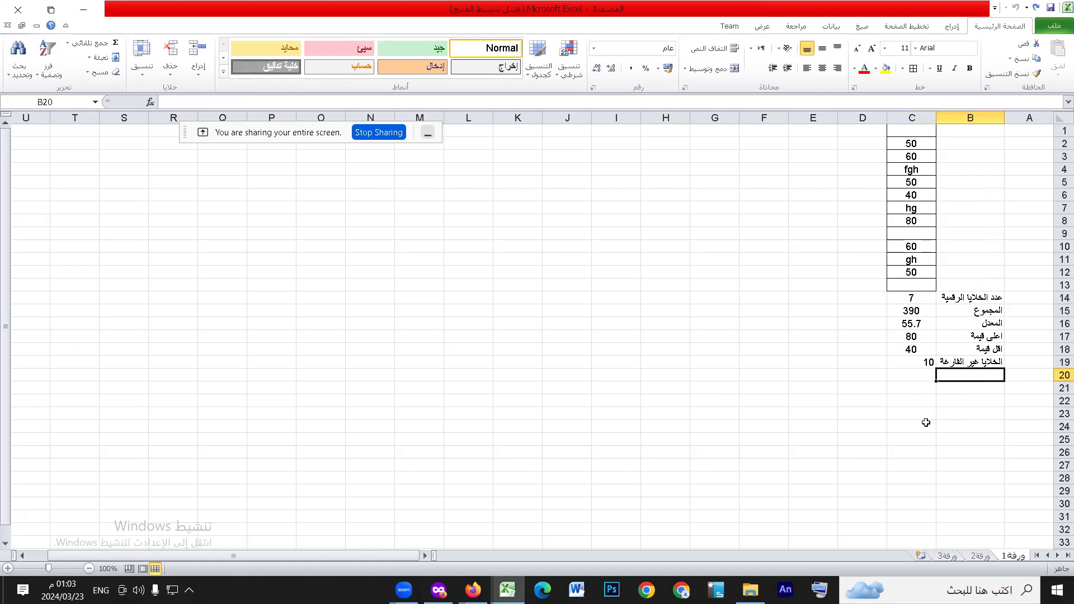
key("BackSpace")
key("BackSpace")
key("BackSpace")
key("alt+shift")
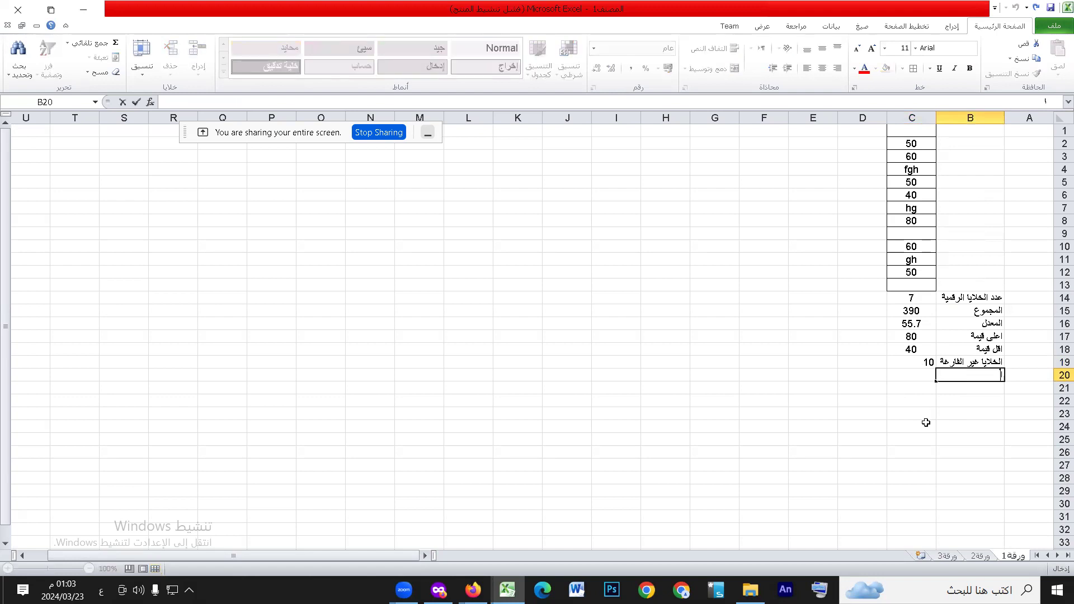
type("لخلايا الفارغة")
Remove the centre alignment from the summary results in C14:C20.
left_click_drag(921, 303, 921, 375)
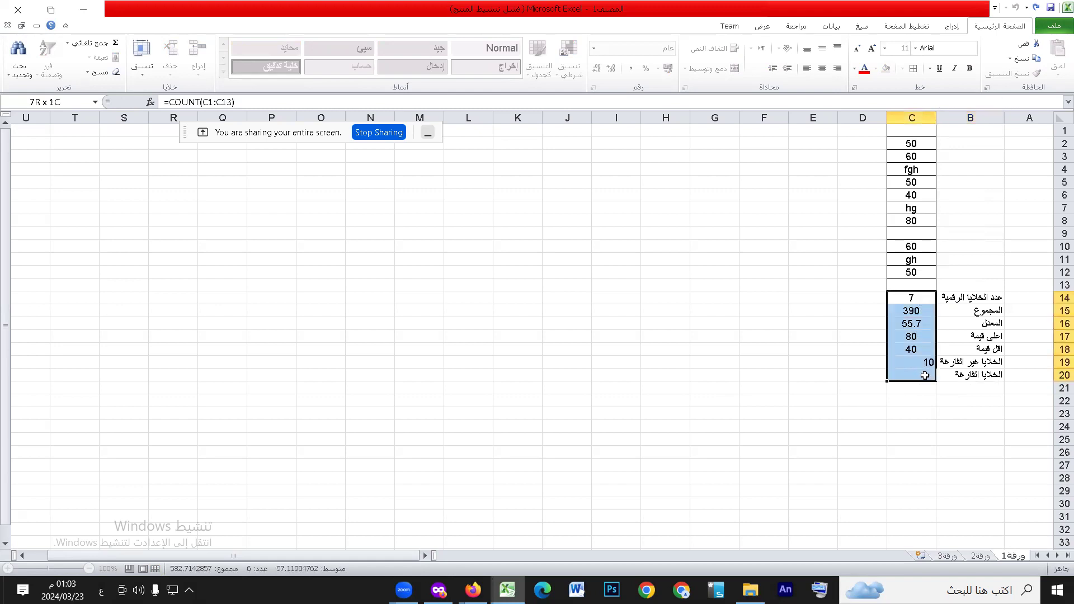
left_click(822, 70)
left_click(943, 413)
Enter a COUNTBLANK formula over C1:C13 in C20 and check it against the COUNTA formula in C19.
left_click(923, 375)
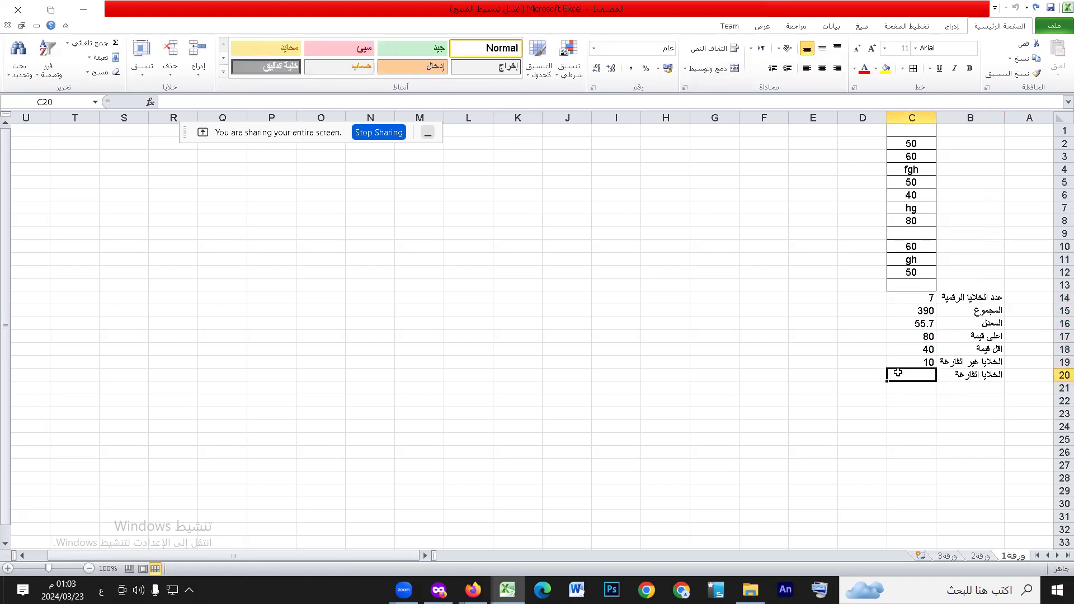
type("=ؤخ")
key("BackSpace")
key("BackSpace")
key("alt+shift")
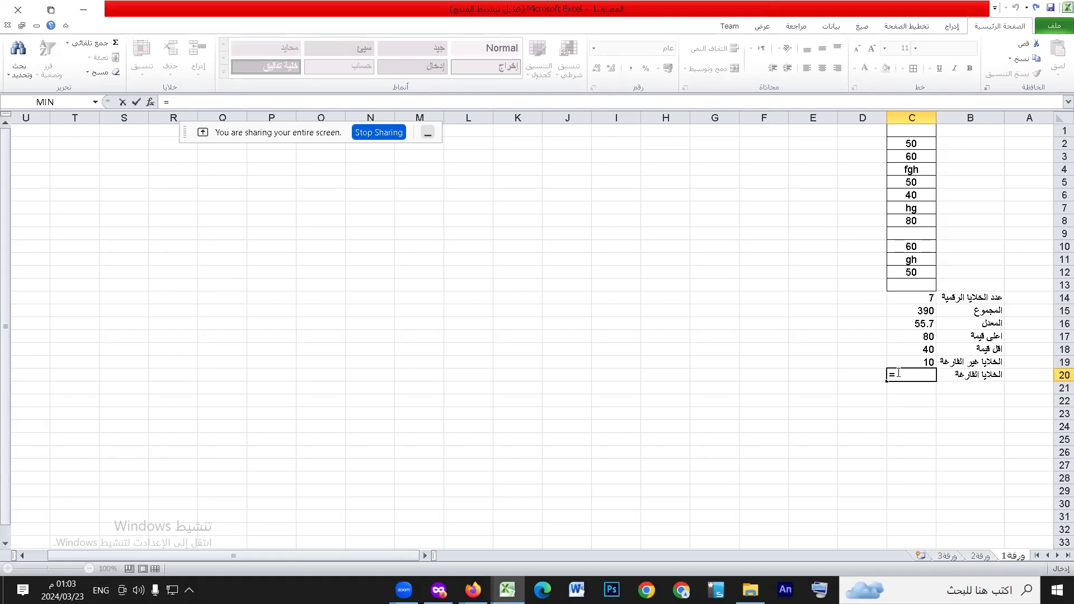
type("count")
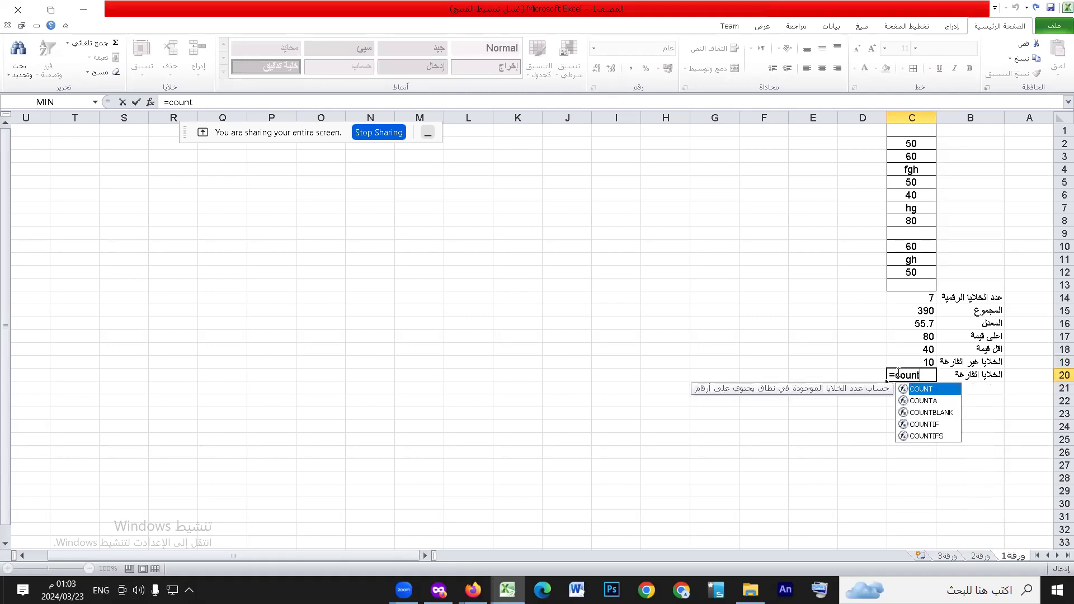
left_click(942, 413)
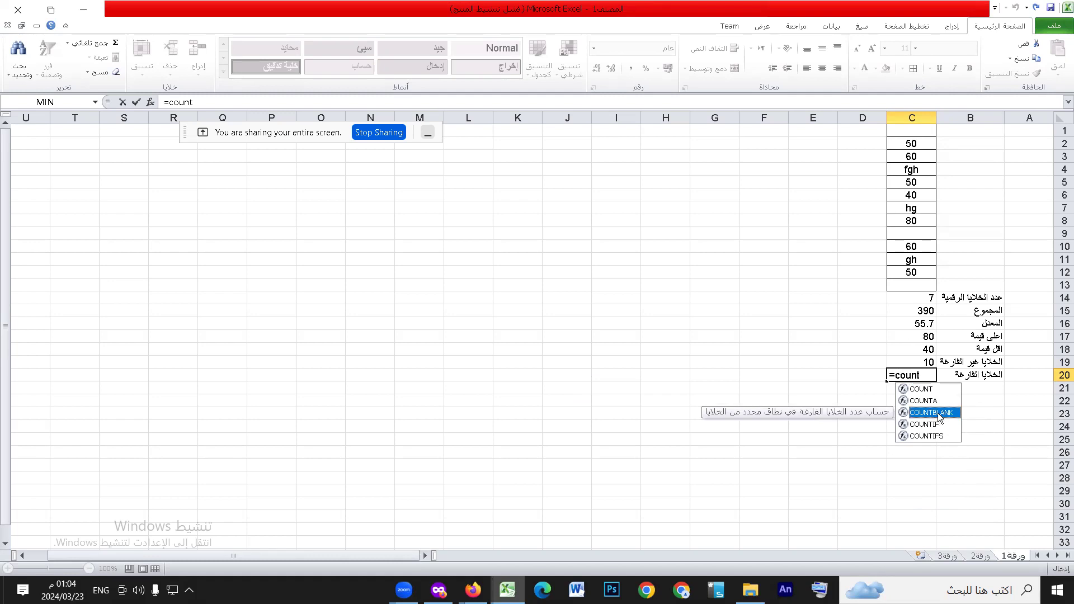
double_click(938, 412)
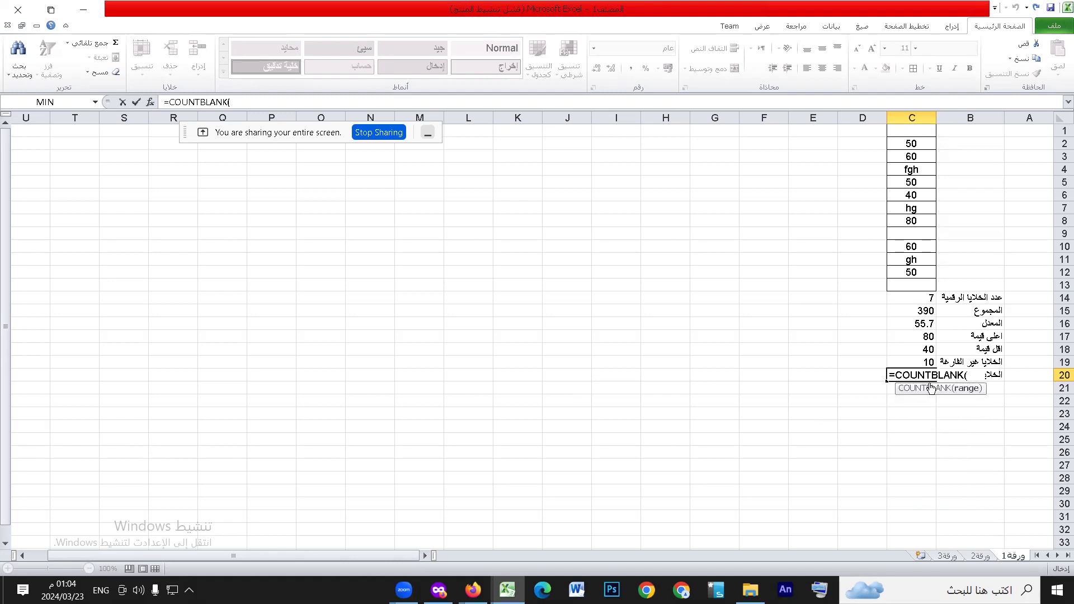
left_click_drag(921, 130, 919, 287)
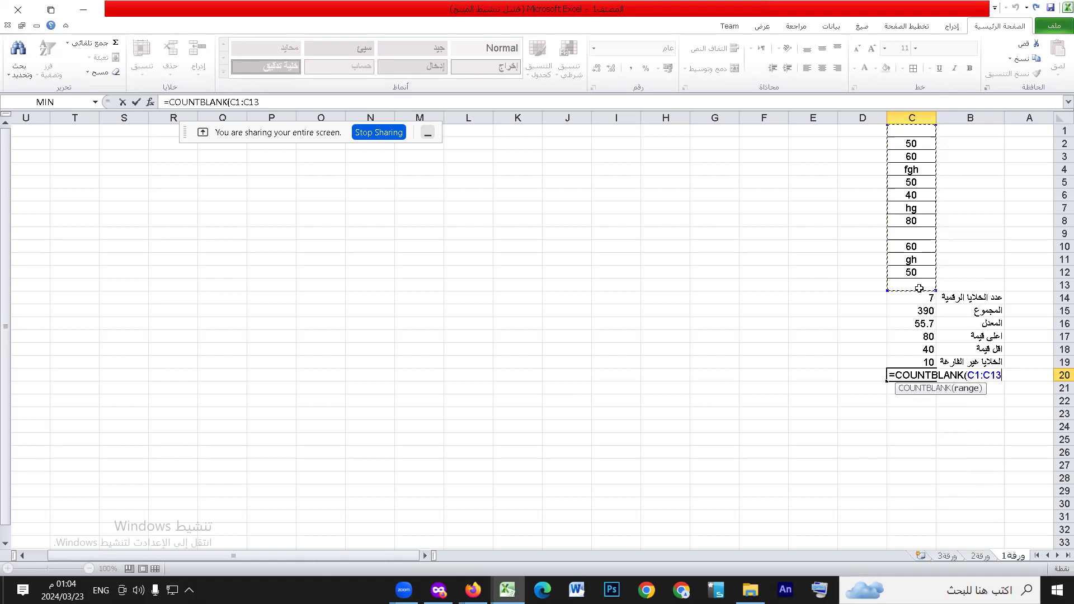
key("Return")
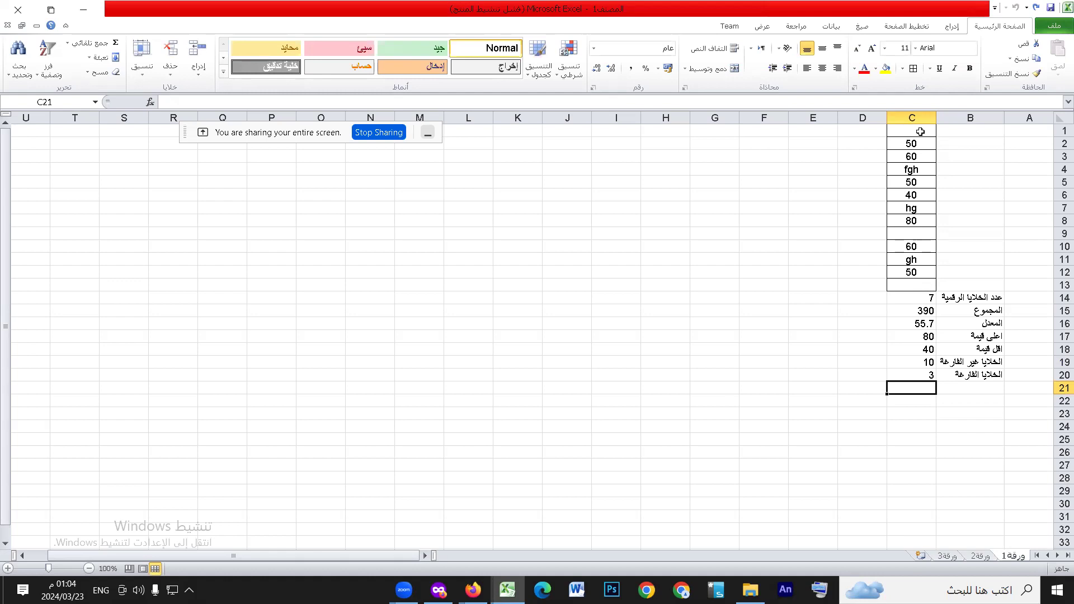
left_click(920, 364)
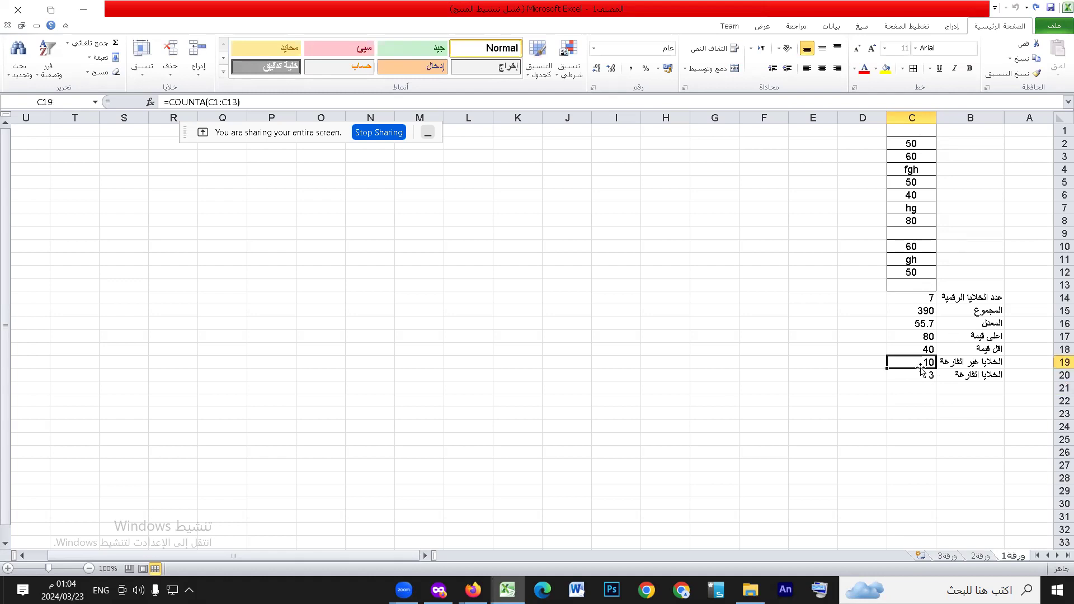
Check the formulas in C20 and C14, and switch to the PDF in Firefox to review the list of functions.
left_click(930, 380)
left_click(919, 299)
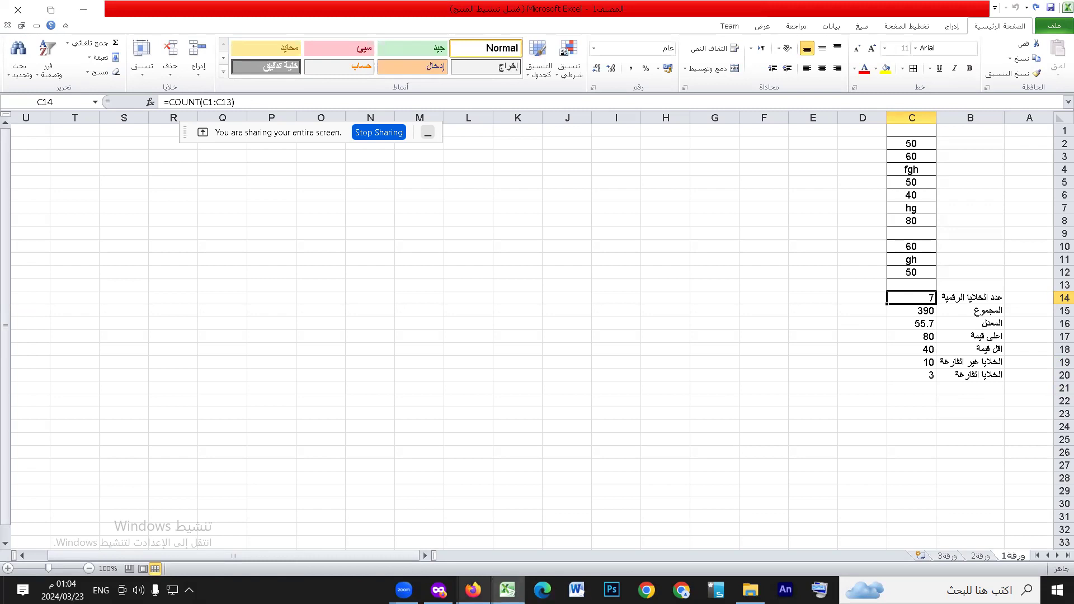
mouse_move(473, 591)
left_click(513, 550)
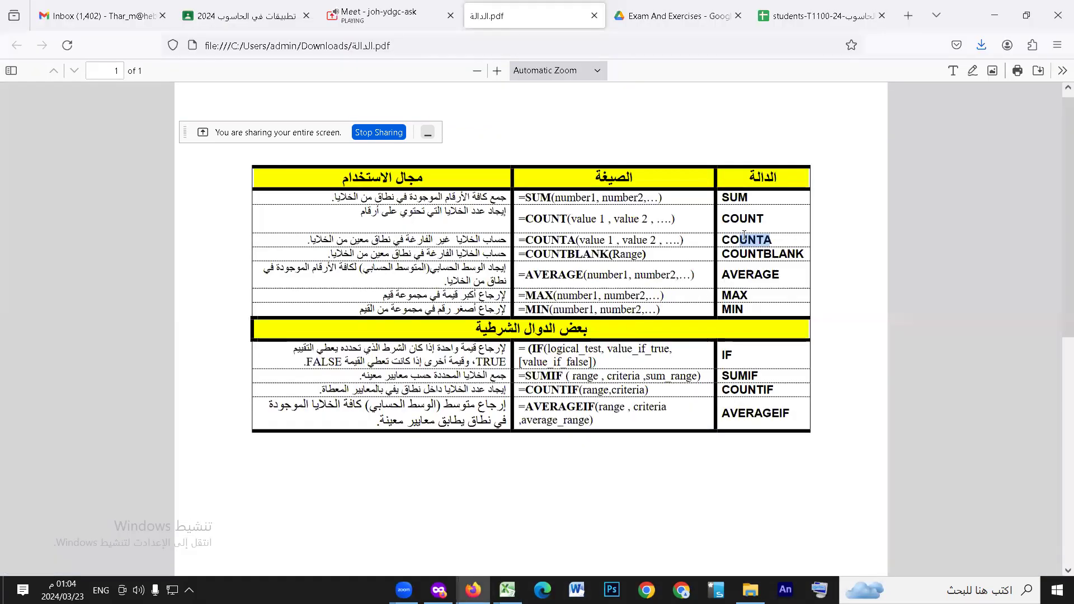
left_click(737, 275)
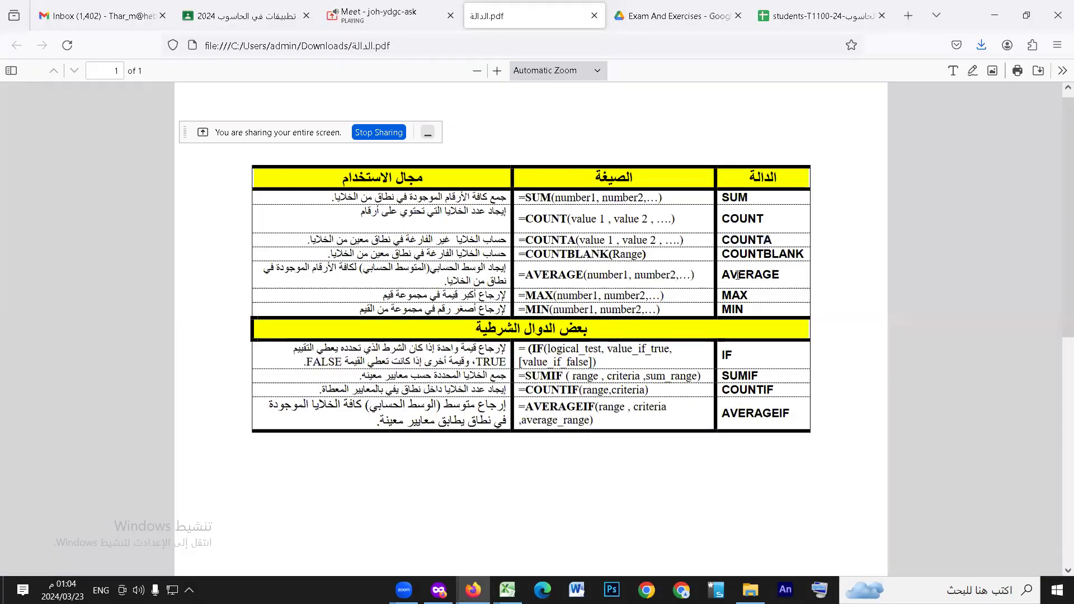
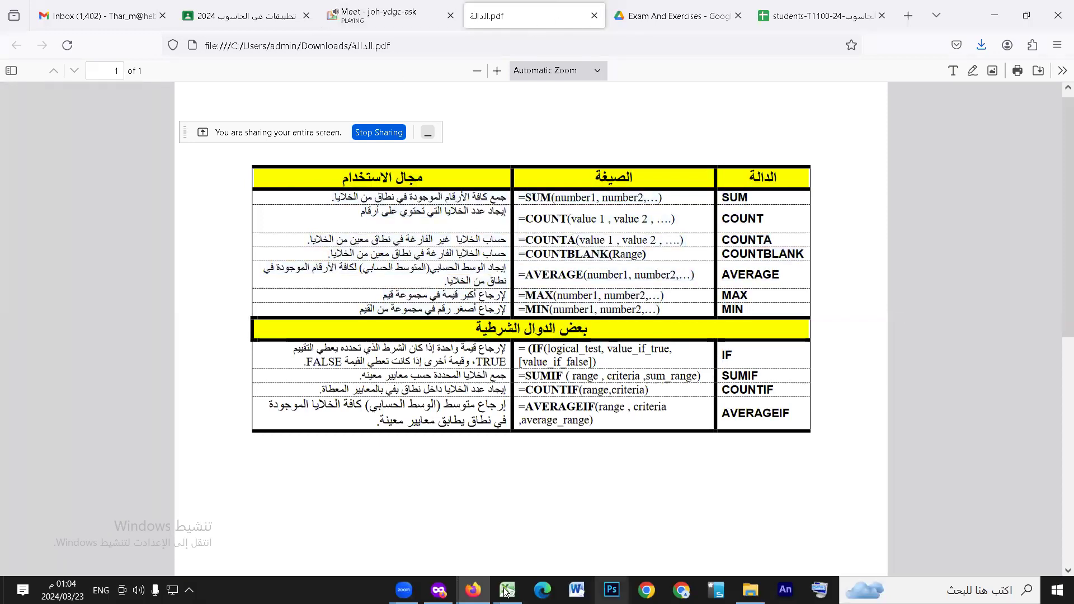
Switch back to the Excel practice workbook and clear the contents of B1:C21.
mouse_move(505, 592)
left_click(643, 487)
left_click_drag(904, 131, 965, 380)
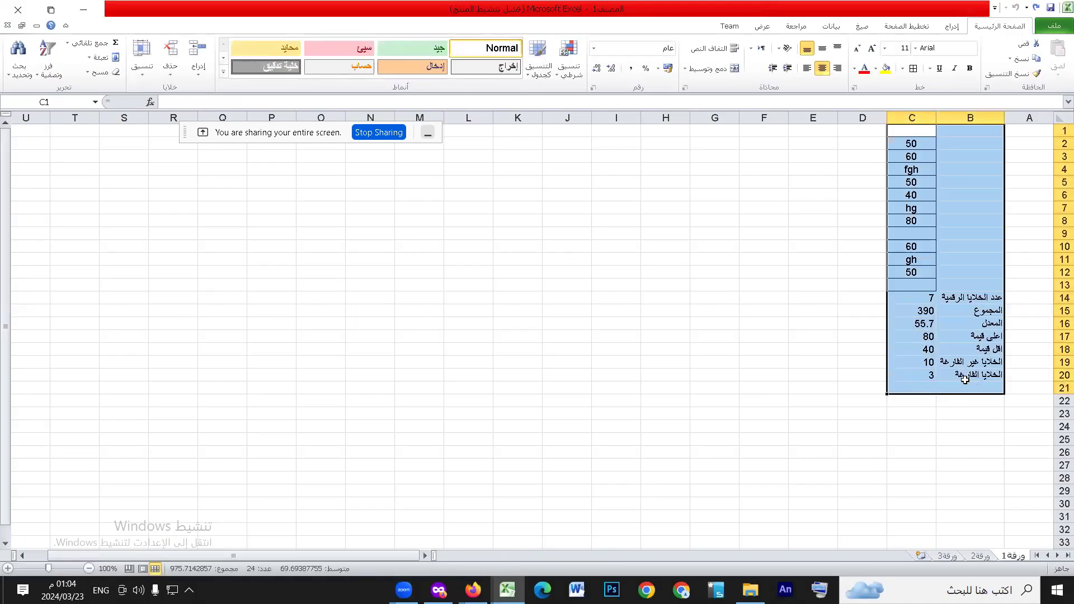
key("Delete")
left_click(834, 347)
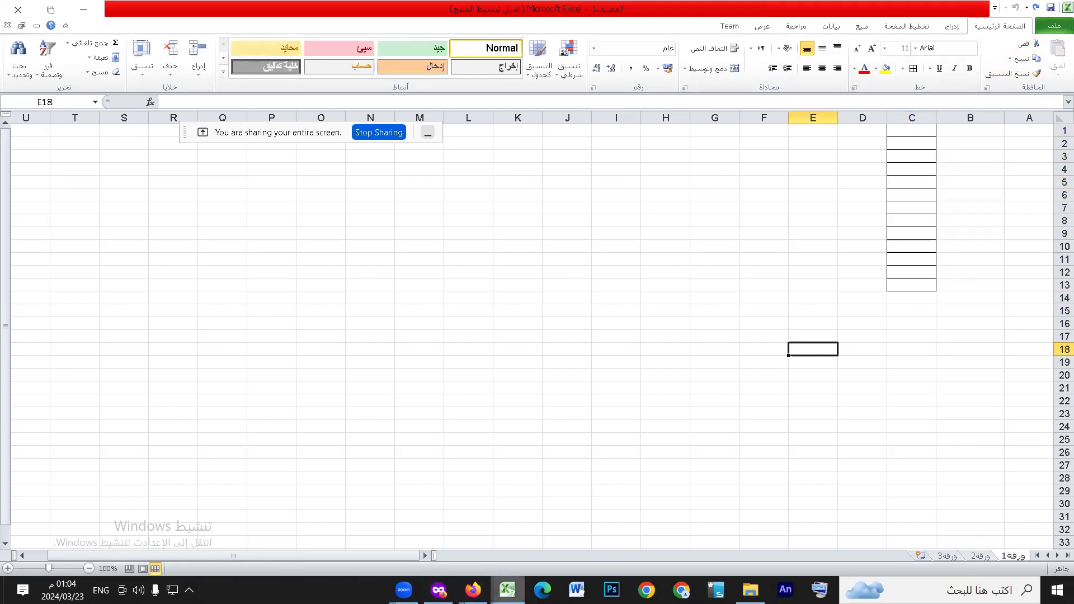
Switch to the solved exercise workbook and examine its course marks table, function summary and task list.
mouse_move(507, 590)
left_click(483, 554)
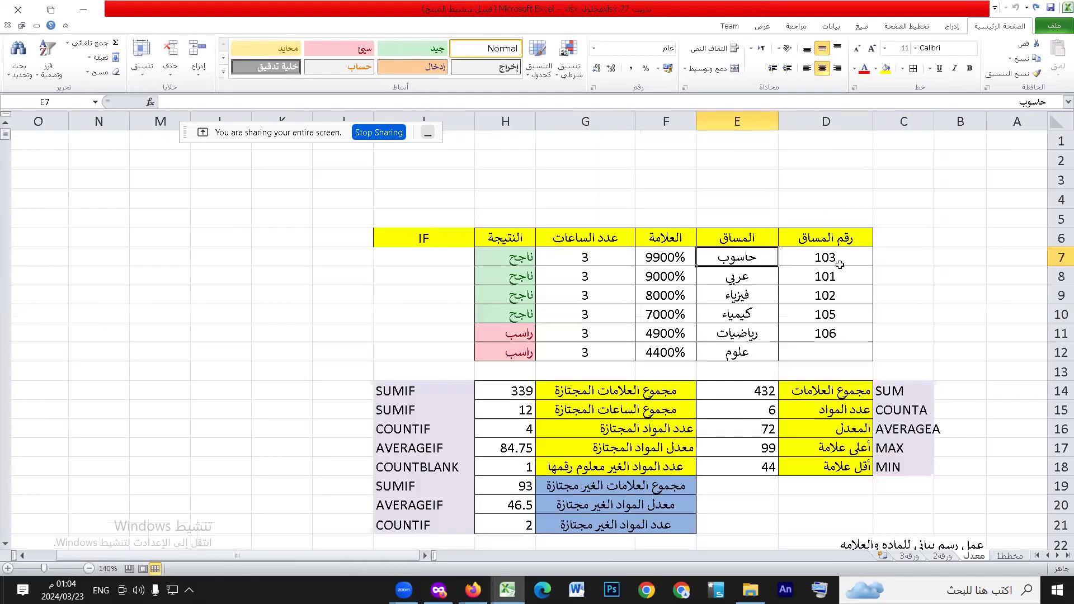
scroll(743, 347, "down", 3)
scroll(744, 361, "up", 3)
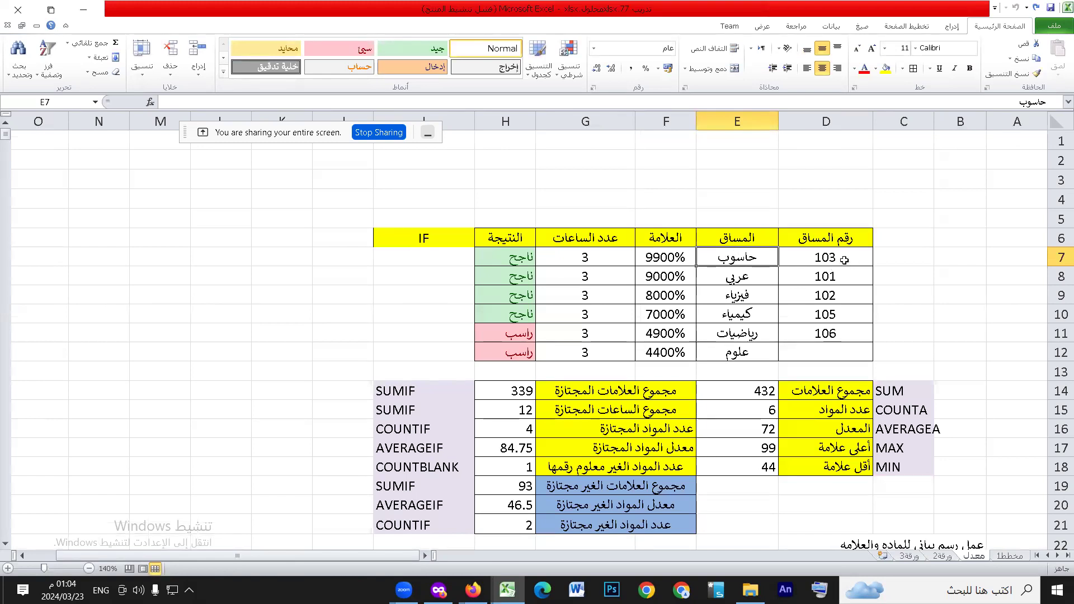
scroll(727, 522, "down", 3)
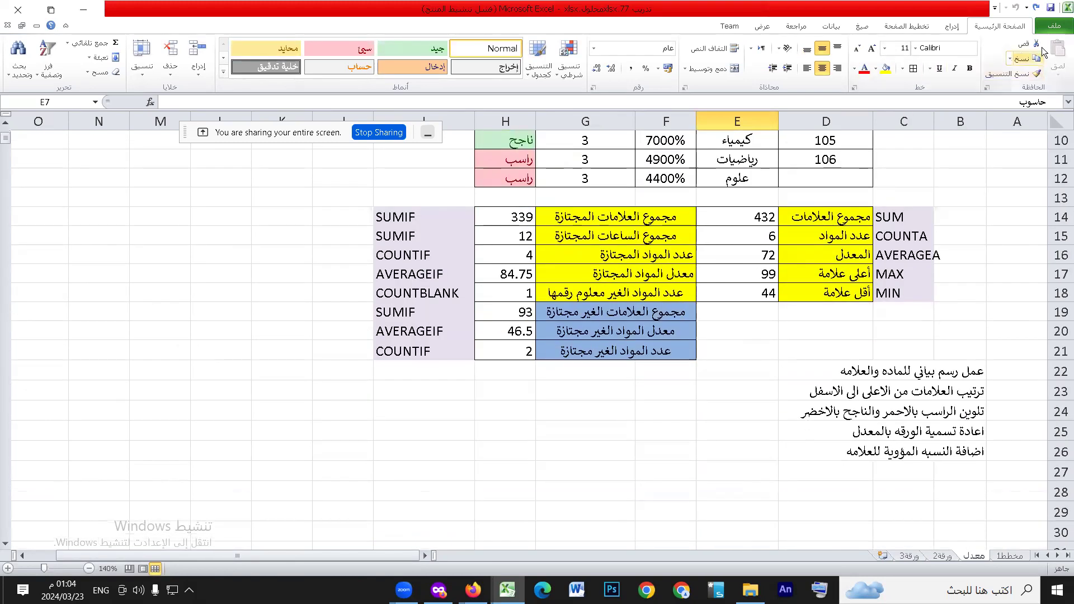
Browse to the desktop folder and open the saved workbook with the employee salary summary.
left_click(1045, 28)
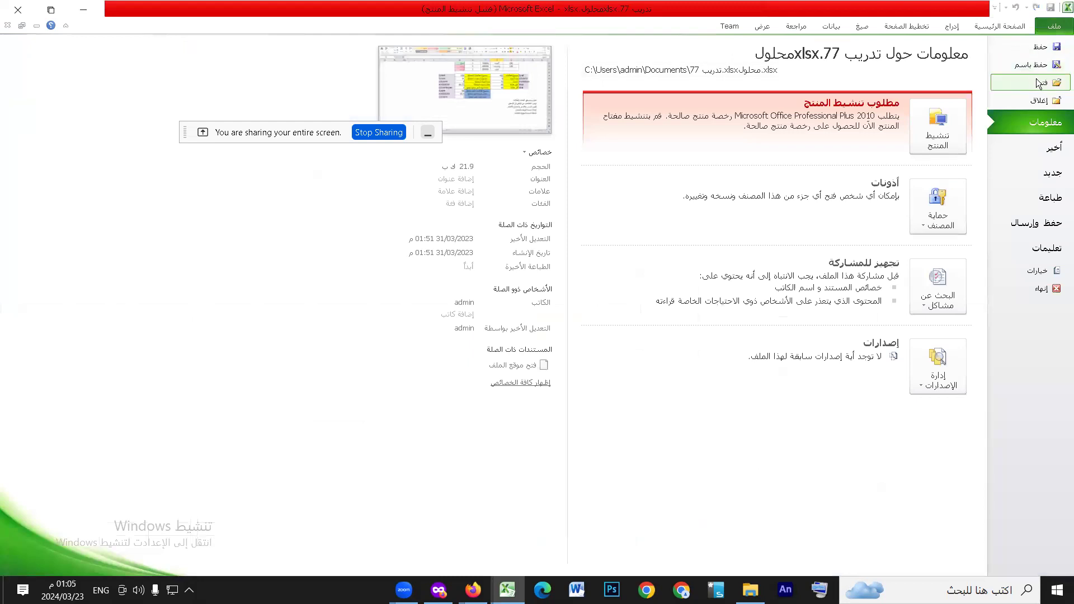
key("Escape")
key("ctrl+o")
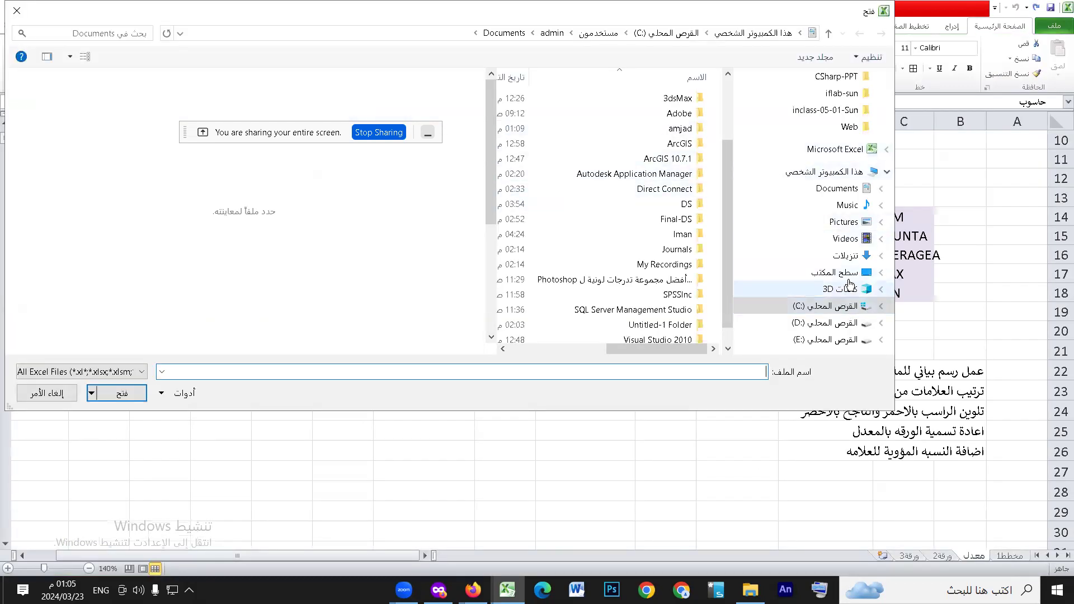
left_click_drag(489, 110, 498, 314)
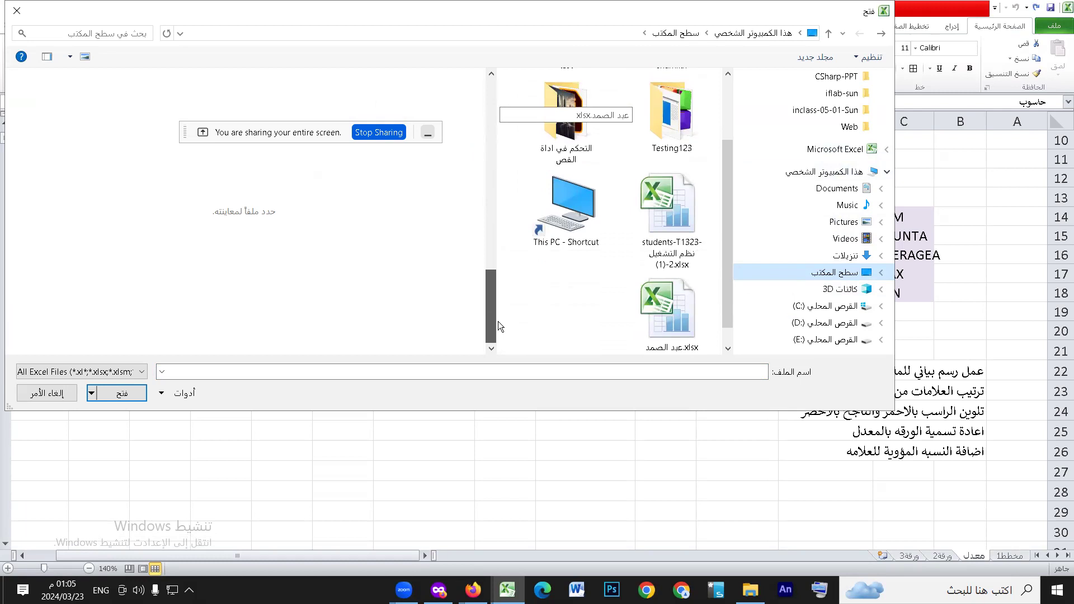
left_click_drag(498, 321, 502, 320)
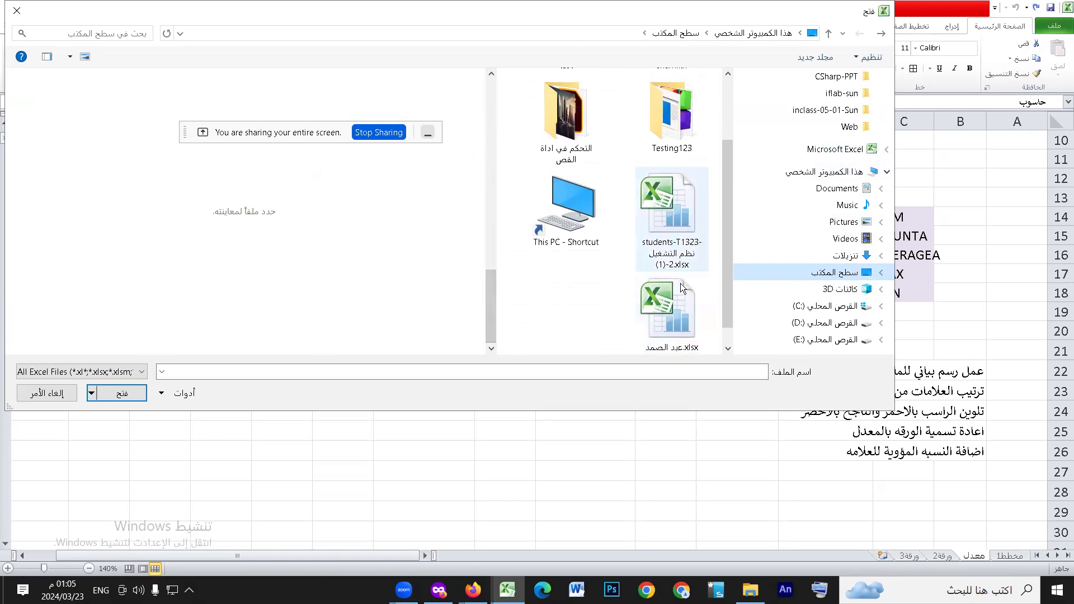
left_click(676, 299)
double_click(655, 318)
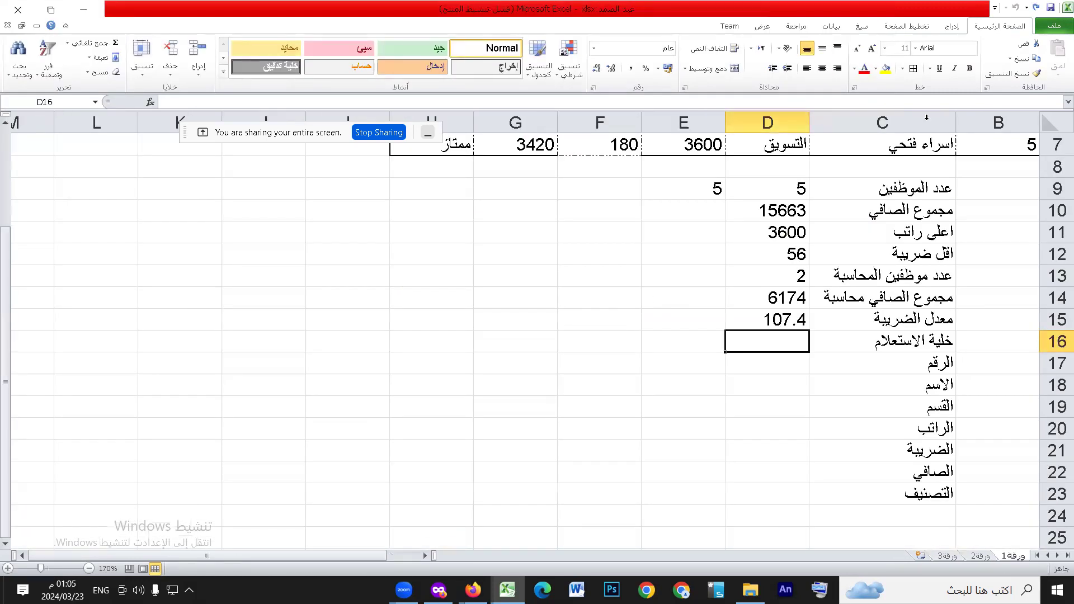
Close the solved exercise workbook and the employee salary workbook, leaving only the cleared practice workbook open.
left_click(1053, 26)
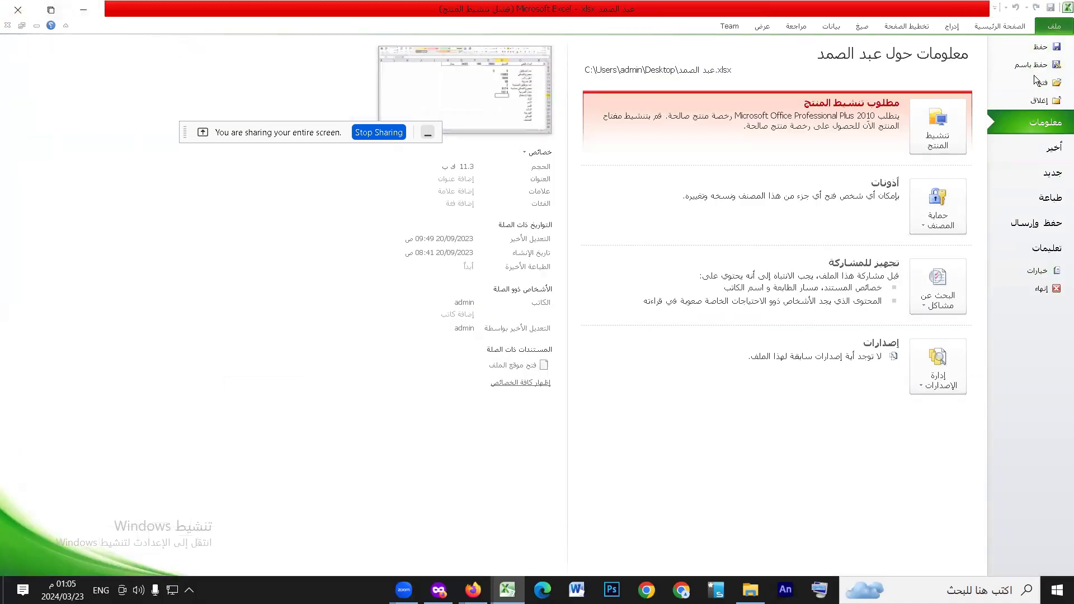
left_click(1054, 27)
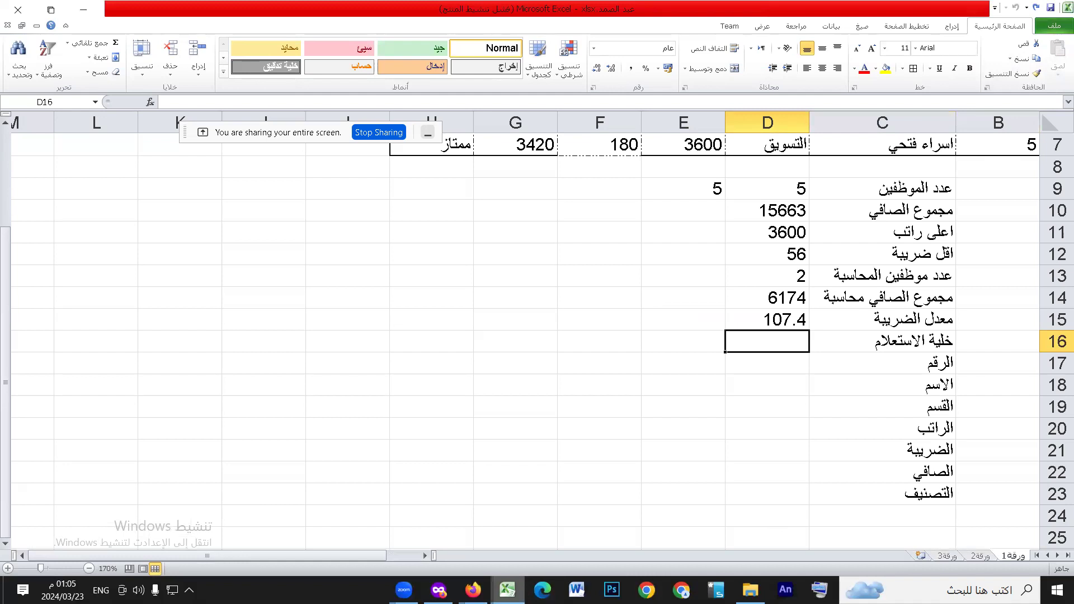
mouse_move(508, 590)
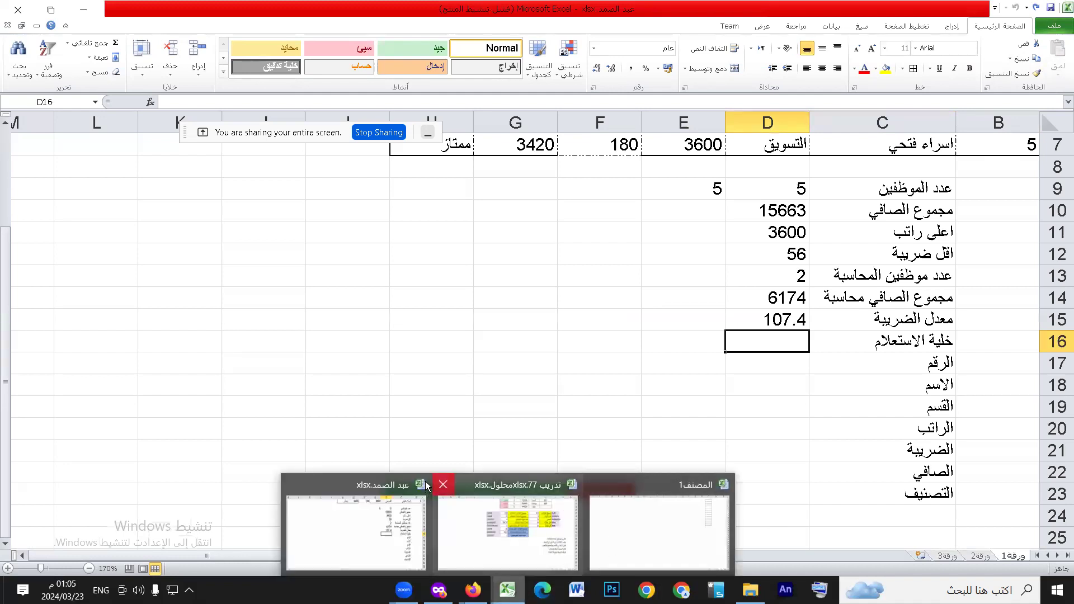
left_click(443, 485)
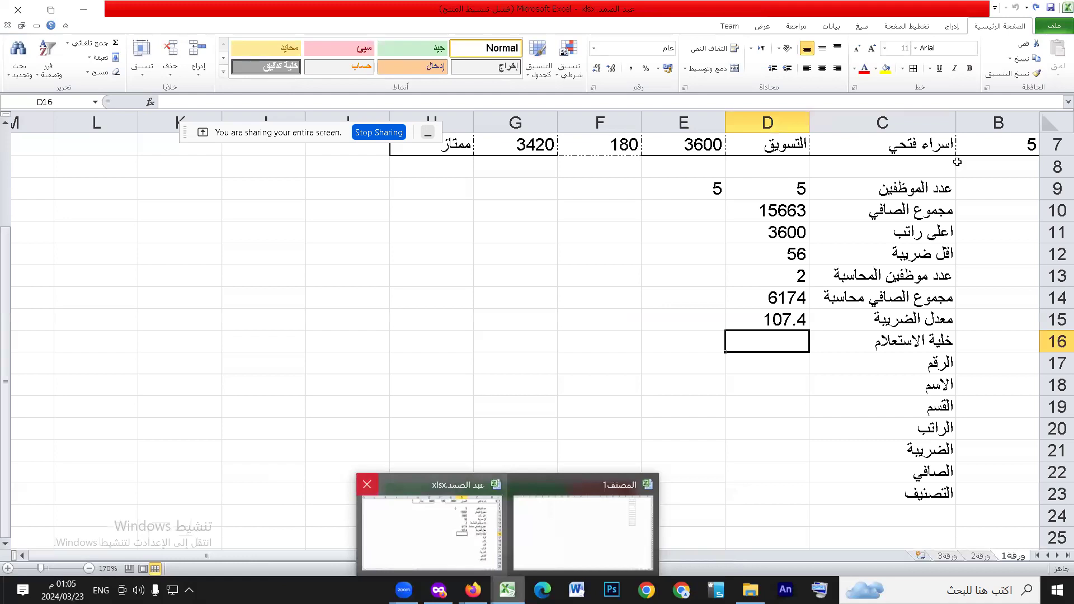
left_click(367, 485)
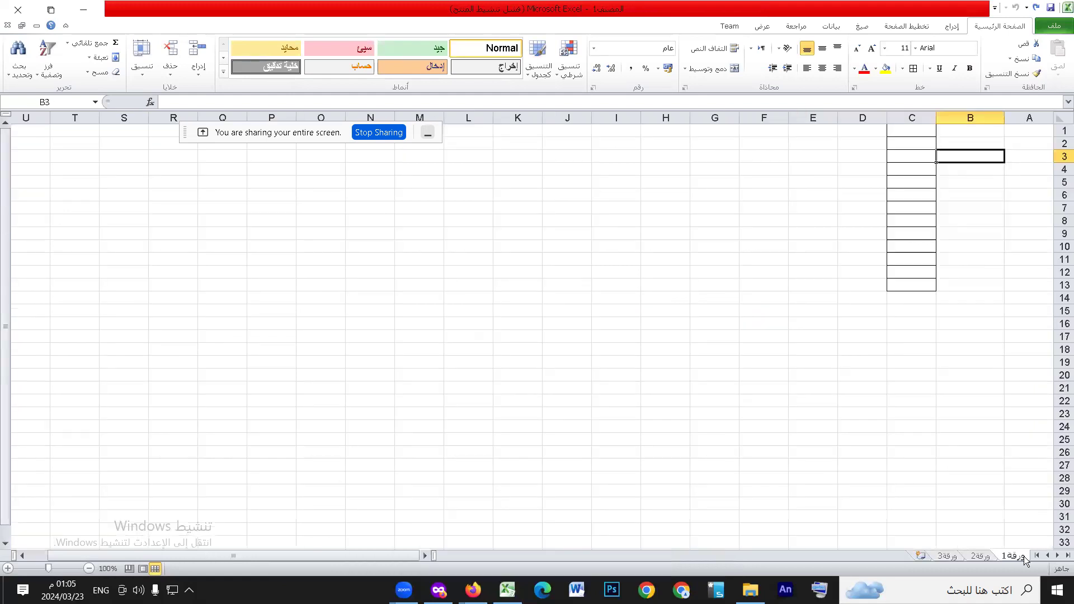
Enter the heading "الصنف" in A1.
left_click(918, 132)
left_click_drag(918, 133, 916, 274)
left_click(990, 220)
left_click(1028, 134)
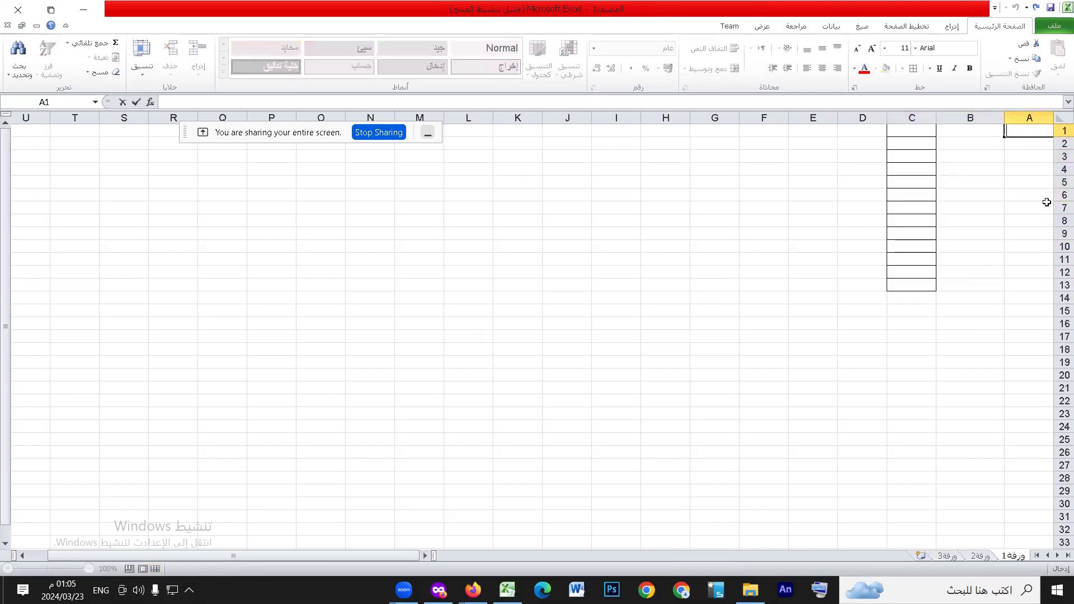
key("alt+shift")
type("المبي")
key("BackSpace")
key("BackSpace")
type("صن")
key("BackSpace")
type("نف")
Replace the heading in A1 with "الرقم" and enter "الطالب" in B1.
left_click(1036, 129)
double_click(1040, 130)
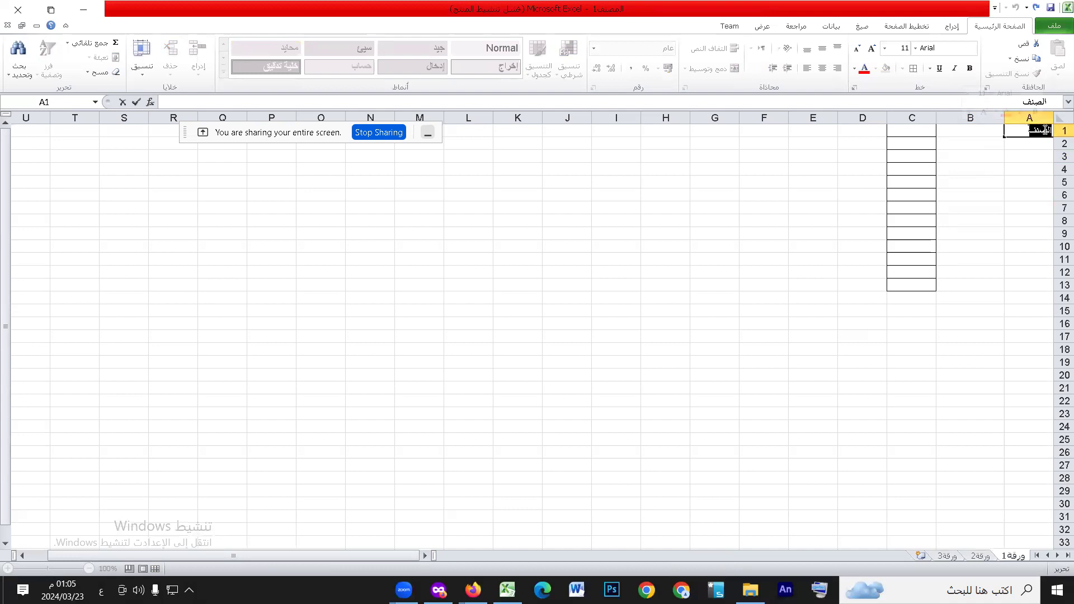
type("الرقم")
key("Tab")
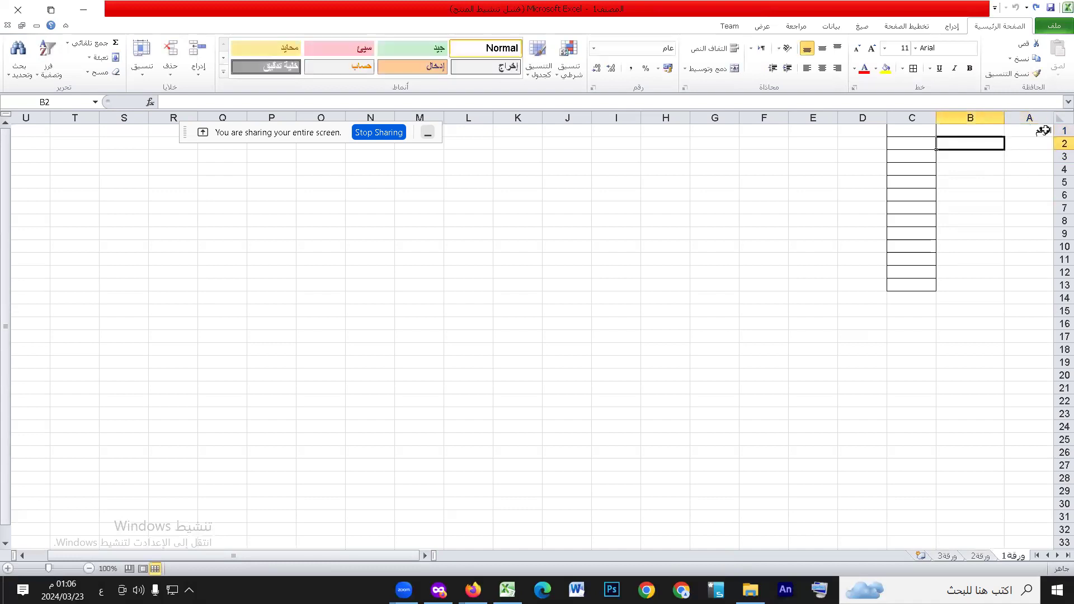
type("الطالب")
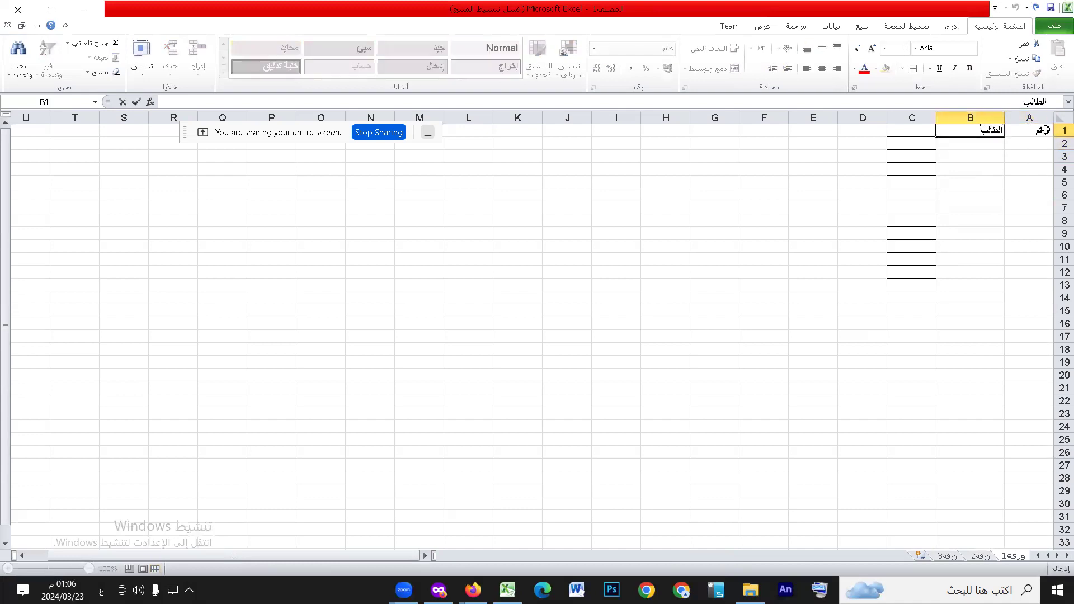
key("Tab")
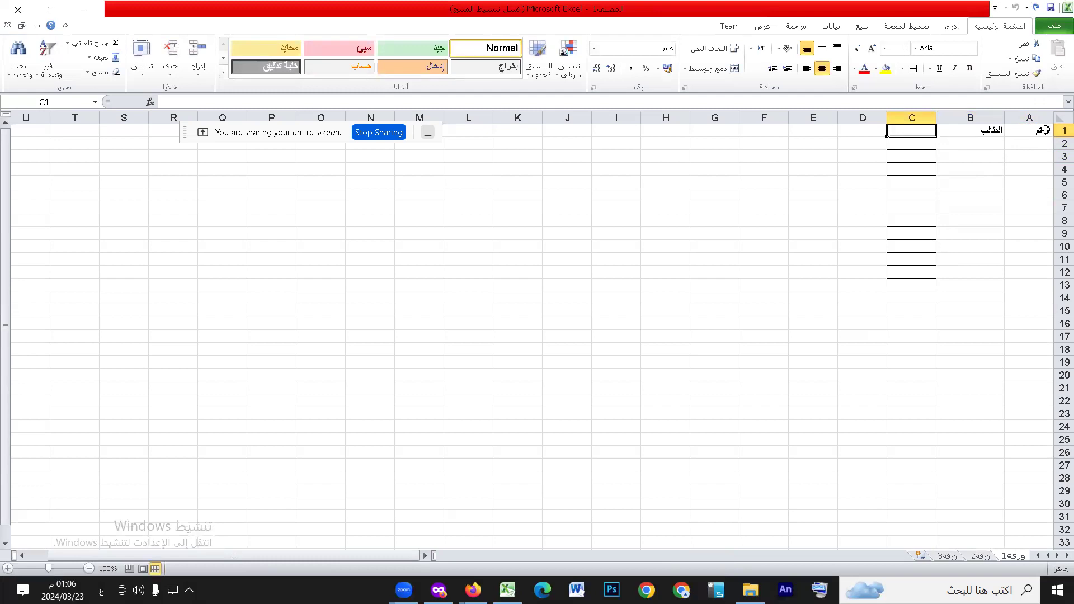
Enter the subject headings "اللغة العربية", "الثقافة الاسلامية" and "العلوم والحياة" in C1:E1.
type("اللغة العربيو")
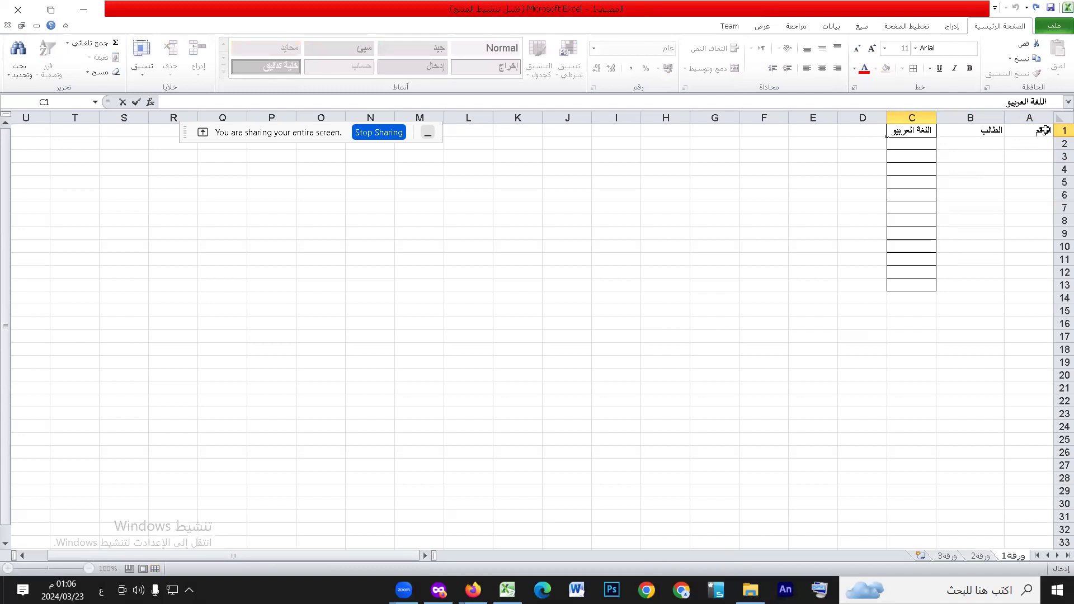
key("BackSpace")
type("ة")
key("Tab")
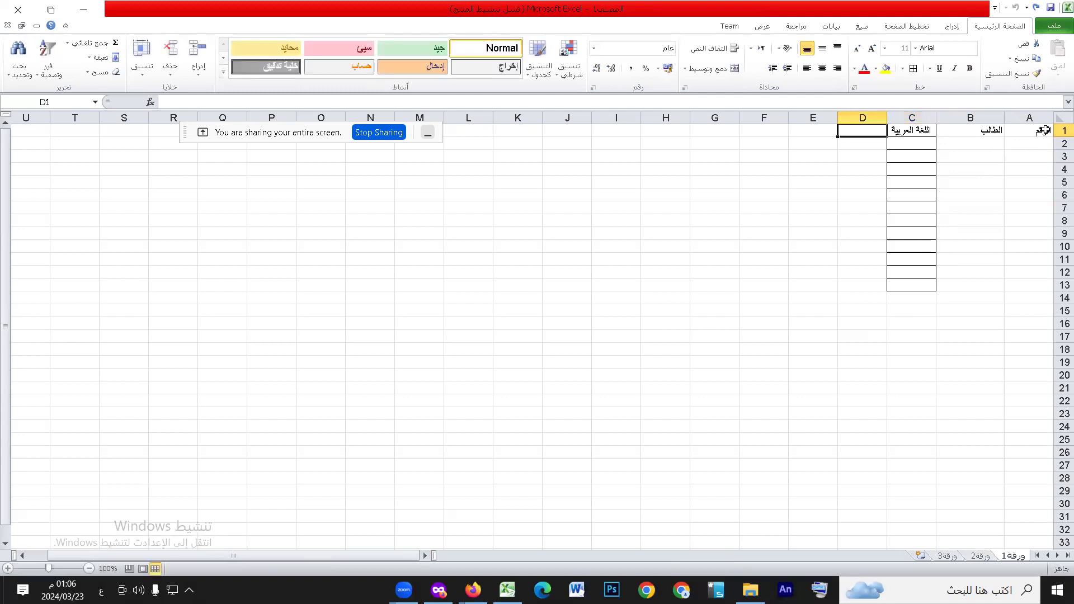
type("الثقافة الاسلامية")
key("Tab")
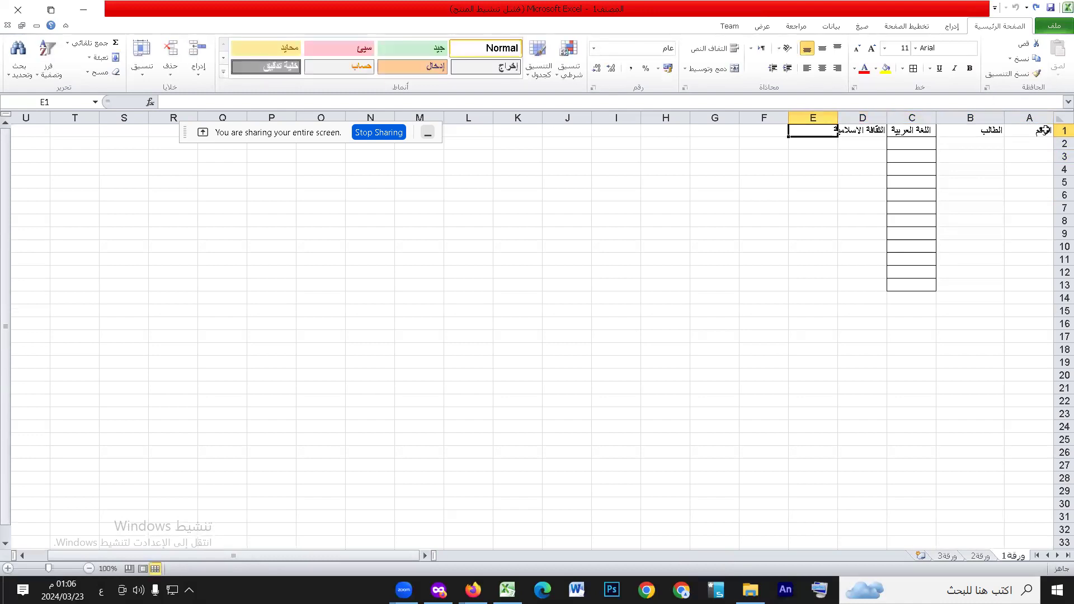
type("العلوم والحياة")
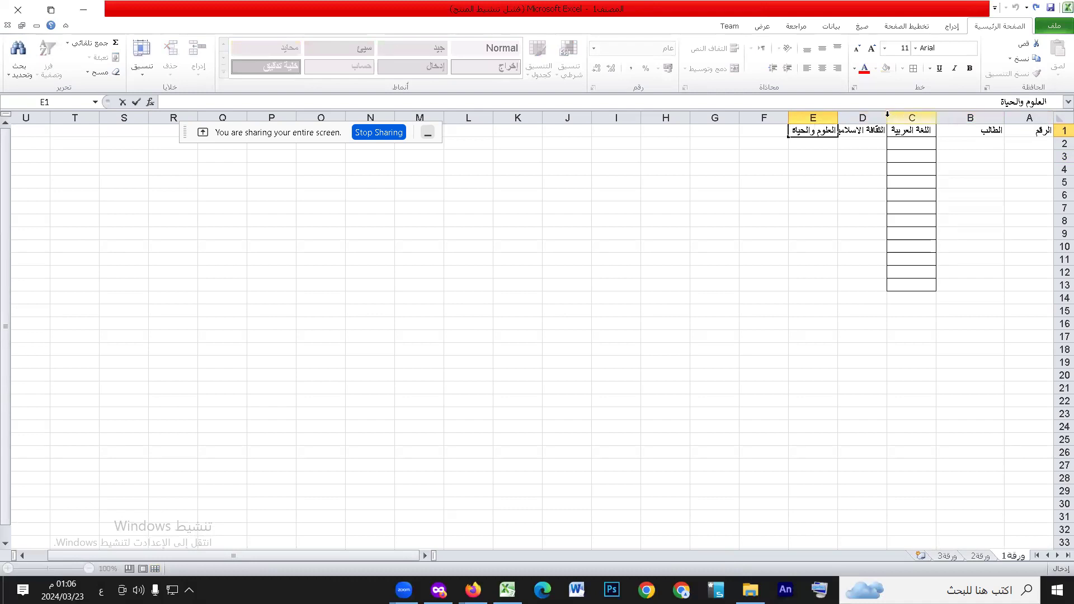
Fit columns C and D to their headings and widen column B for the student names.
left_click_drag(887, 117, 832, 124)
left_click(886, 115)
left_click(812, 179)
left_click(877, 248)
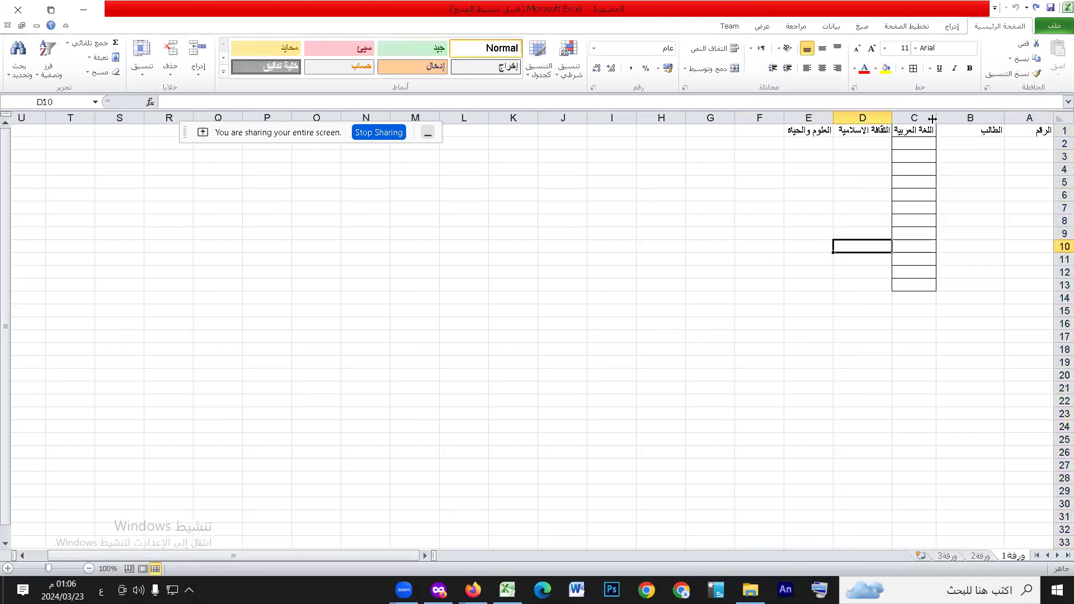
left_click_drag(935, 117, 891, 118)
left_click(936, 192)
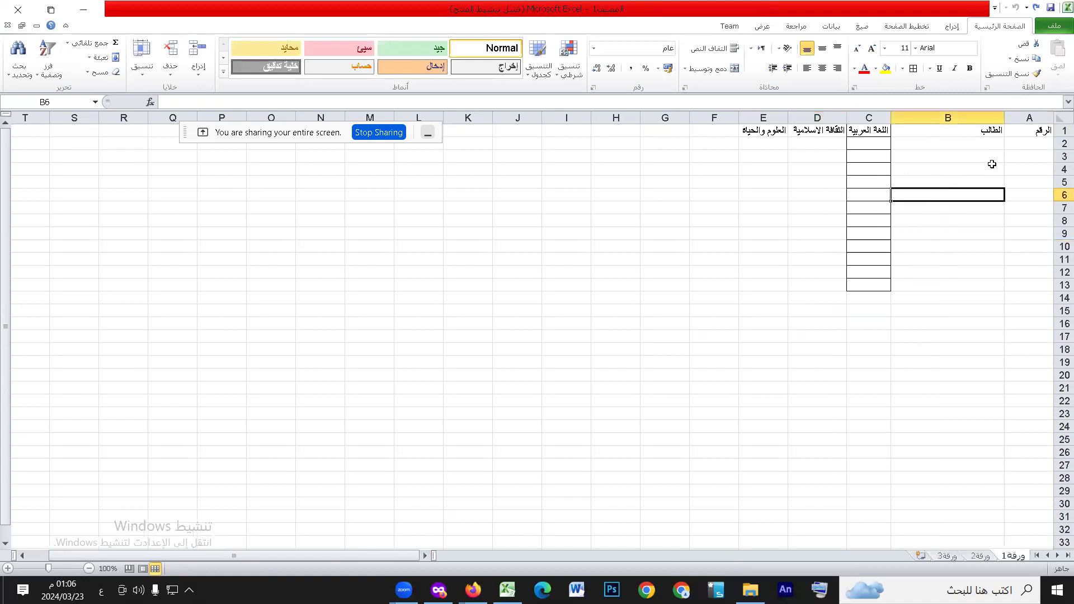
Number the students 1 to 10 in A2:A11 with a filled series and fit column A to its contents.
left_click(1030, 144)
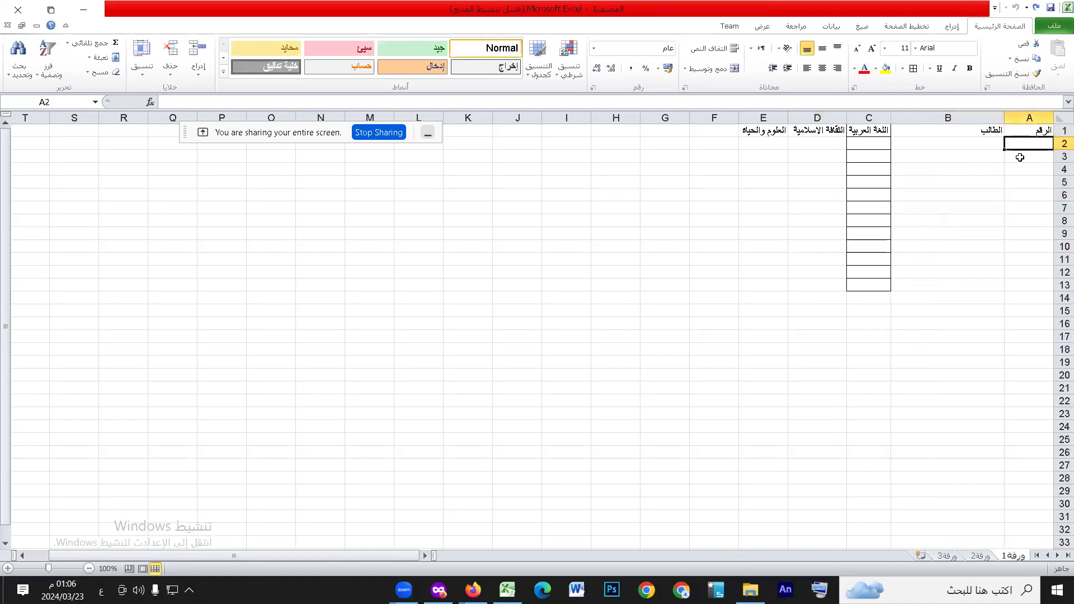
type("1")
key("Return")
type("2")
key("Return")
left_click_drag(1024, 141, 1003, 262)
left_click(1028, 193)
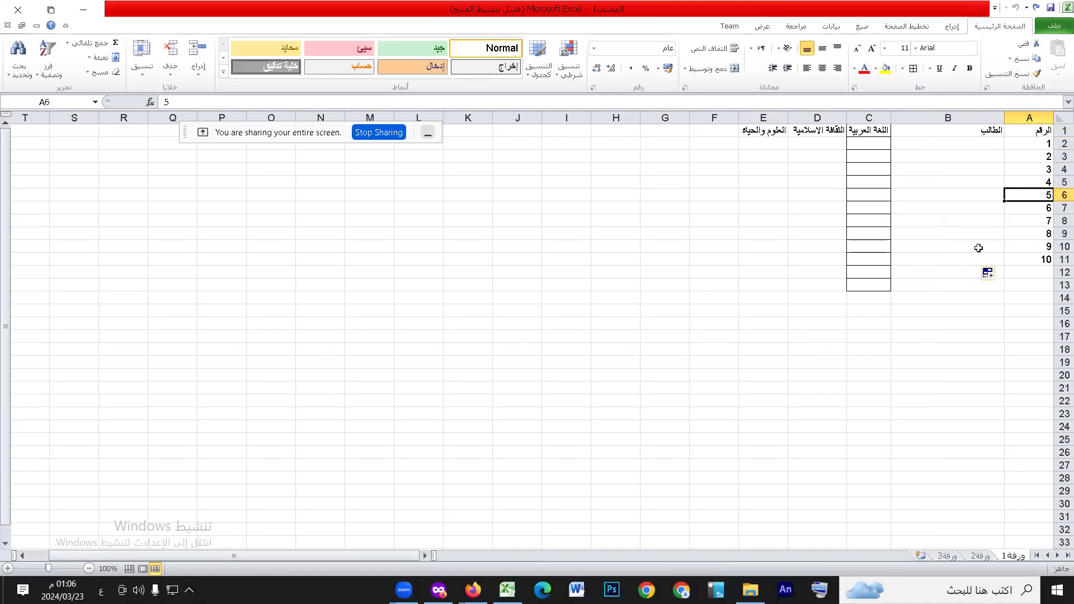
double_click(1004, 118)
Enter the names of the first four students in B2:B5.
left_click(1007, 144)
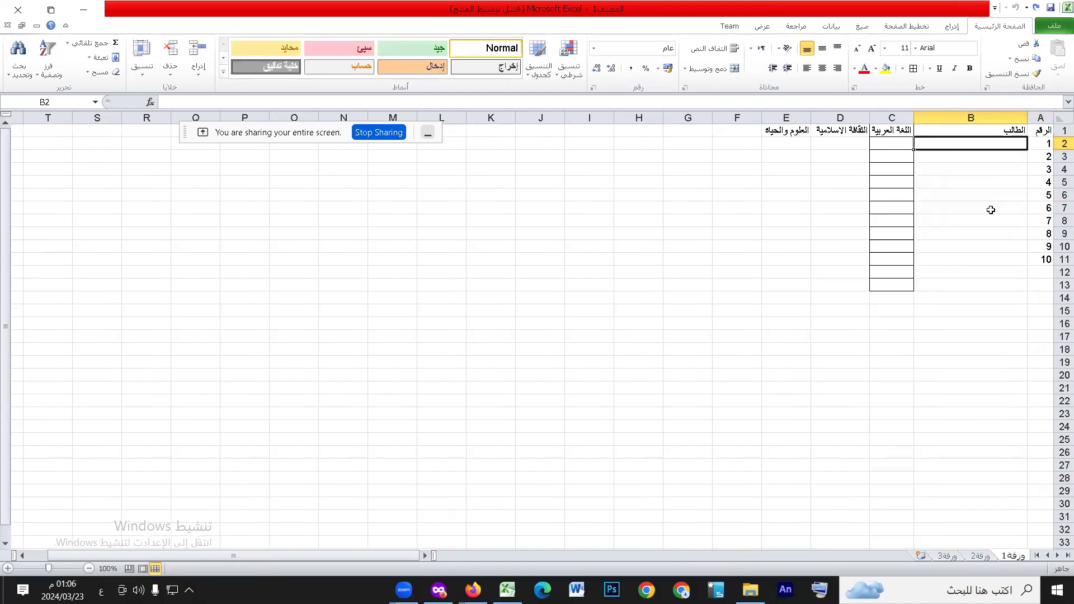
type("محمد")
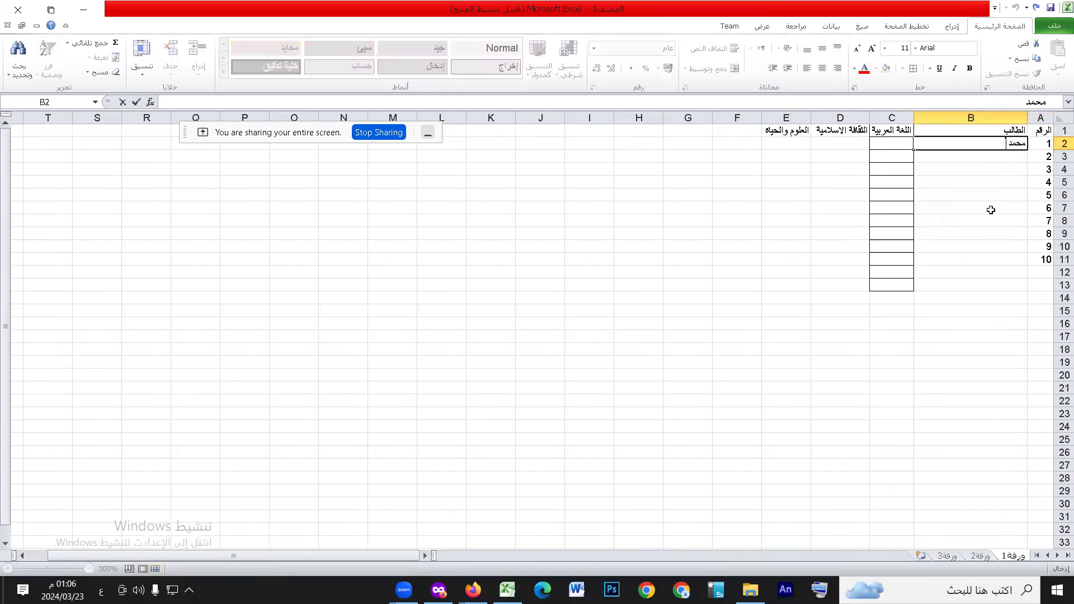
key("Return")
type("ه")
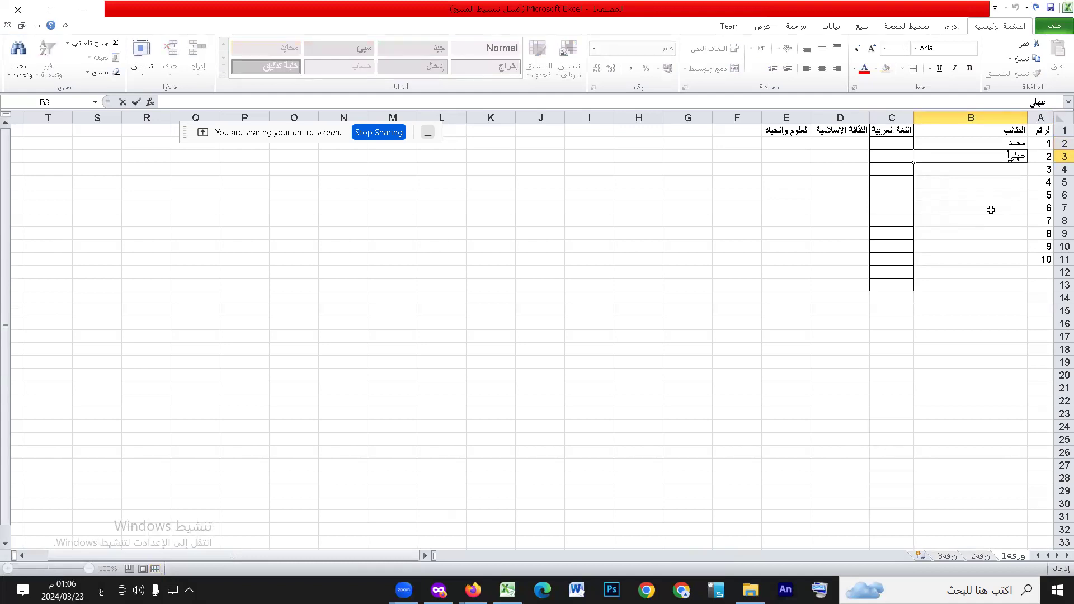
type("لي")
key("Return")
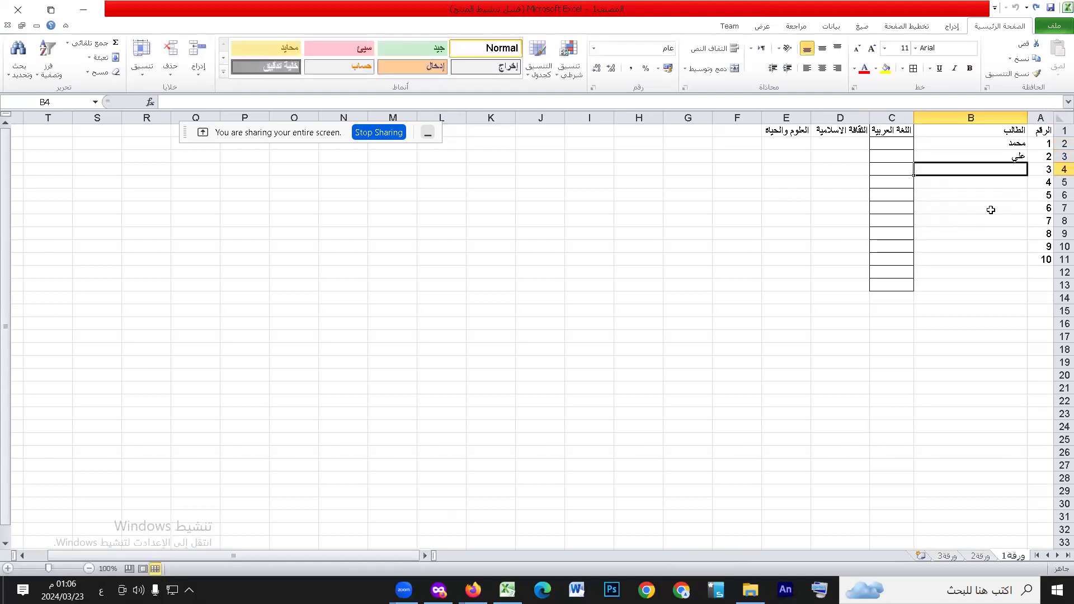
type("لا")
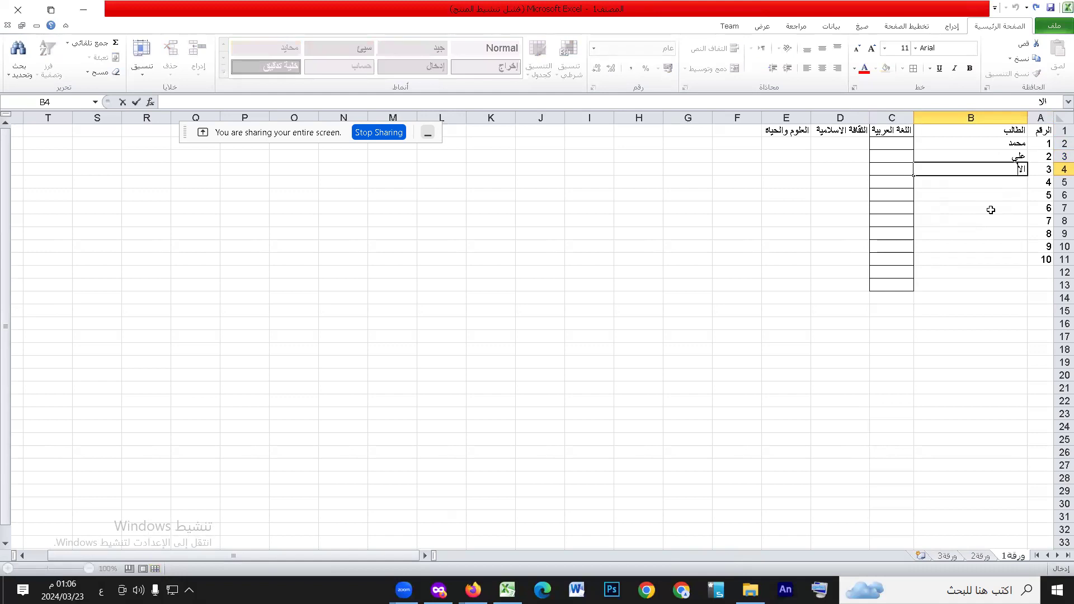
type("ء")
key("Return")
type("م")
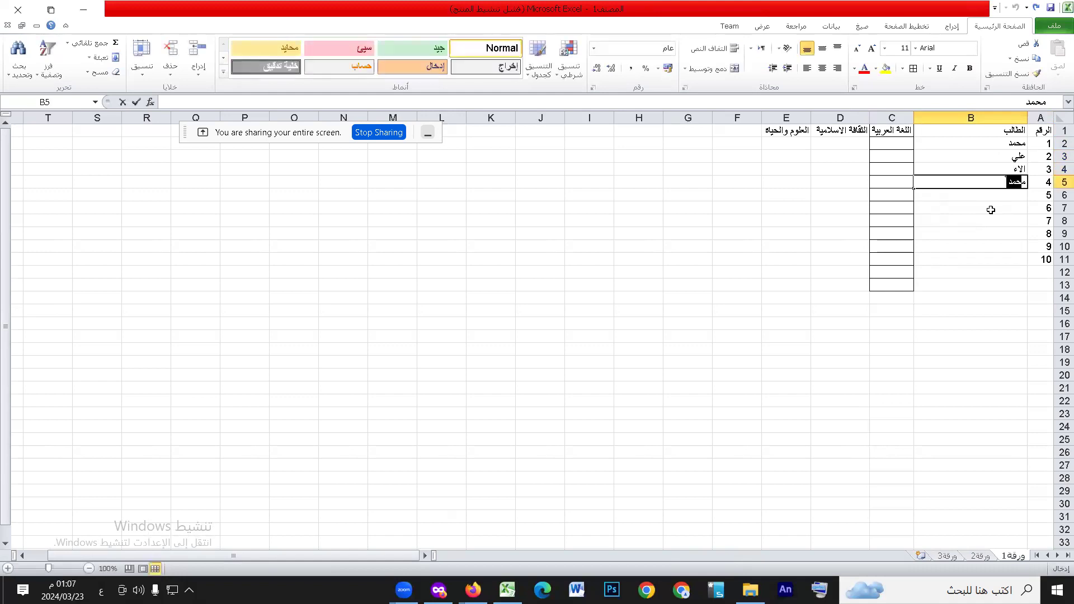
type("هند")
key("Return")
Enter the fifth and sixth students' names in B6:B7, correcting the spelling in B7.
type("يوسف")
key("Return")
type("ايهة")
key("Return")
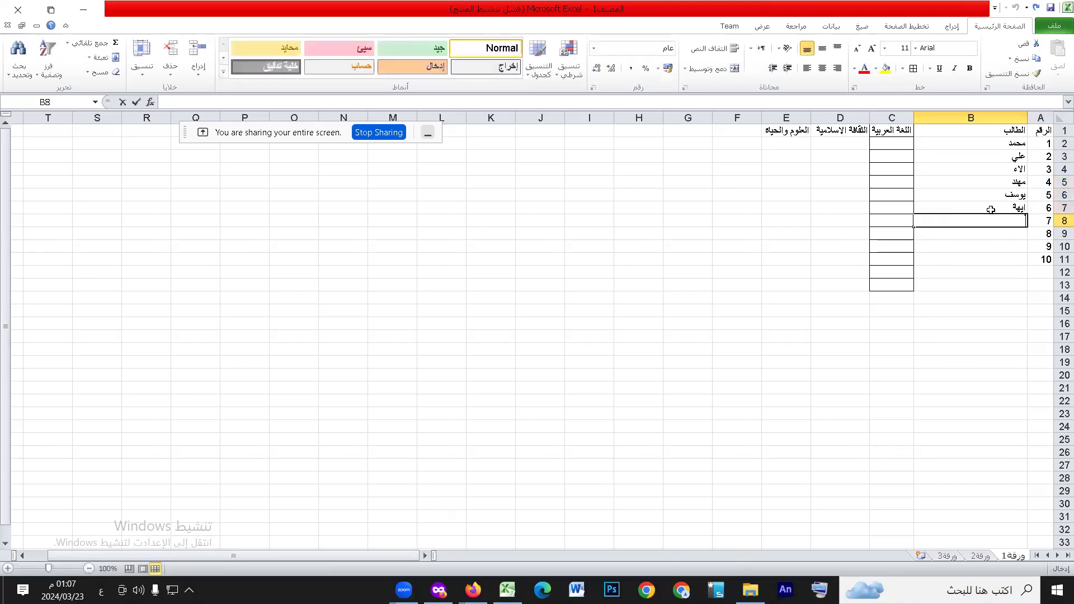
left_click(990, 209)
key("Delete")
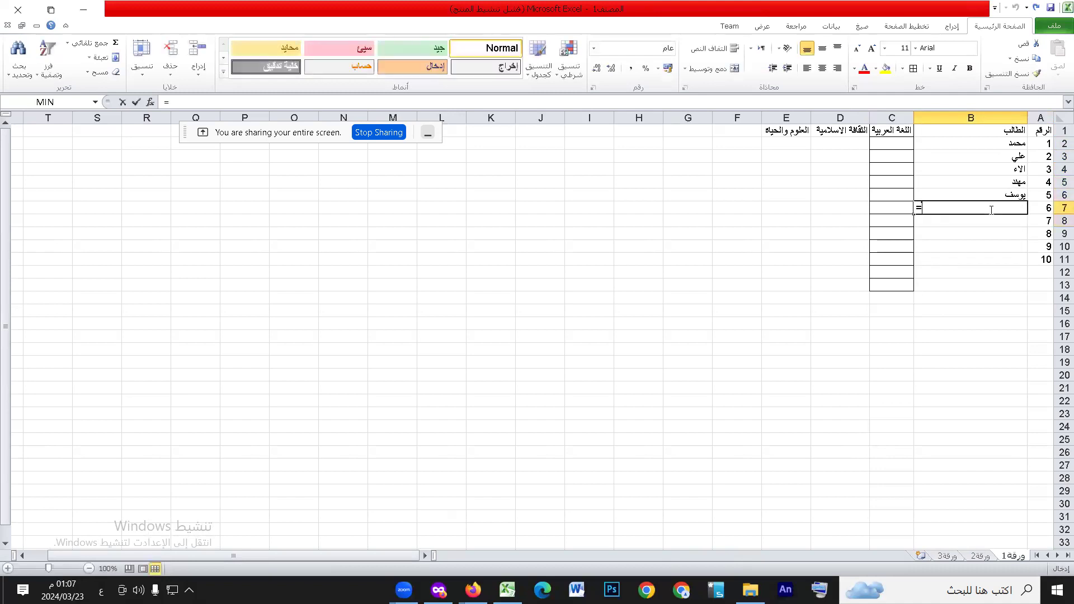
type("ايه")
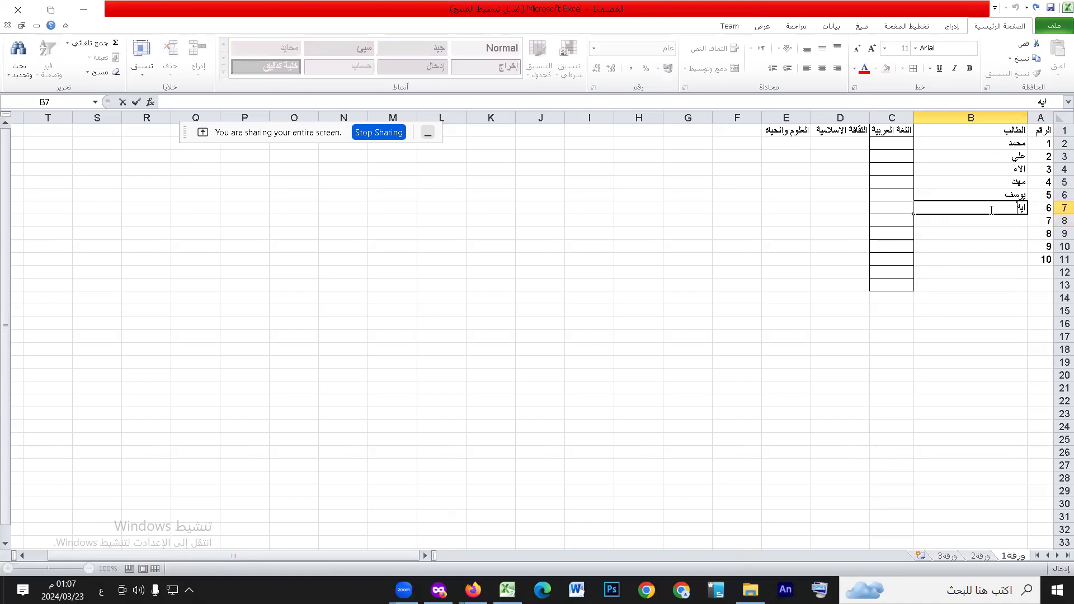
key("Return")
Enter the names of the remaining four students in B8:B11.
type("خ")
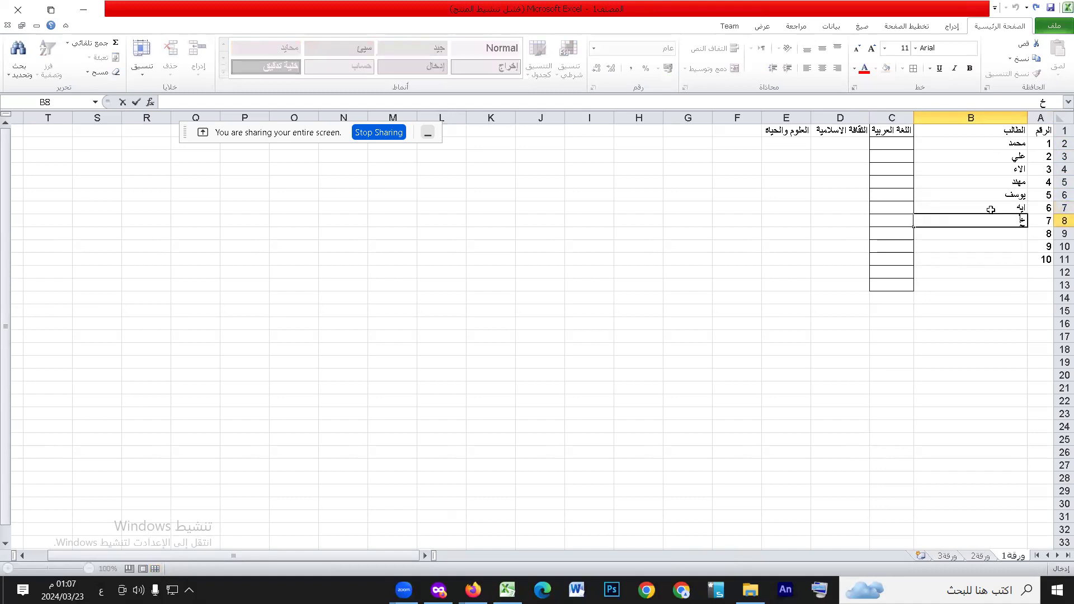
type("ديجة")
key("Return")
type("تامر")
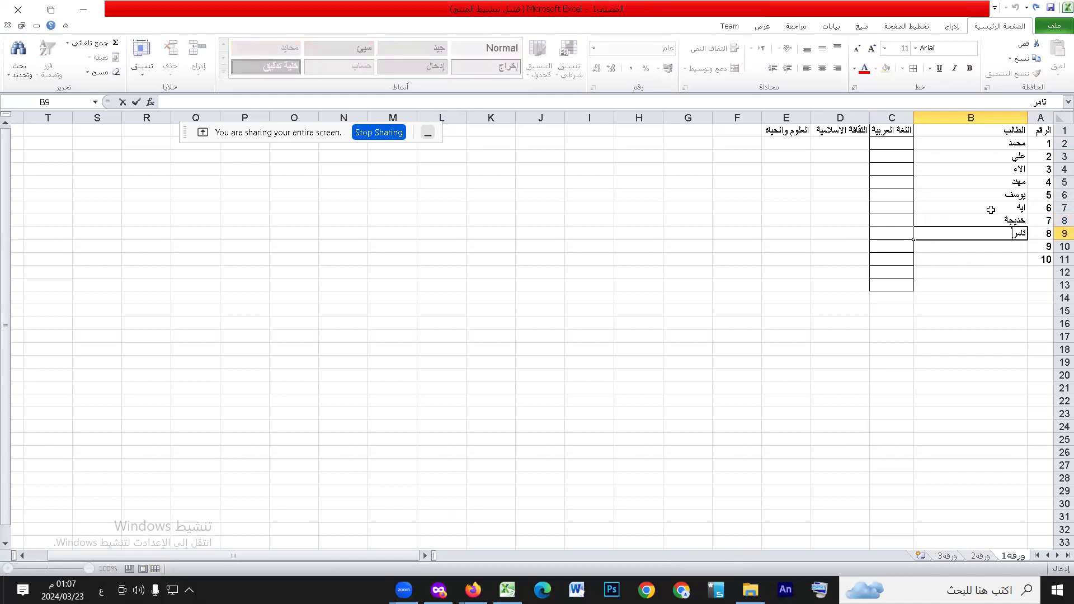
key("Return")
type("يوسف")
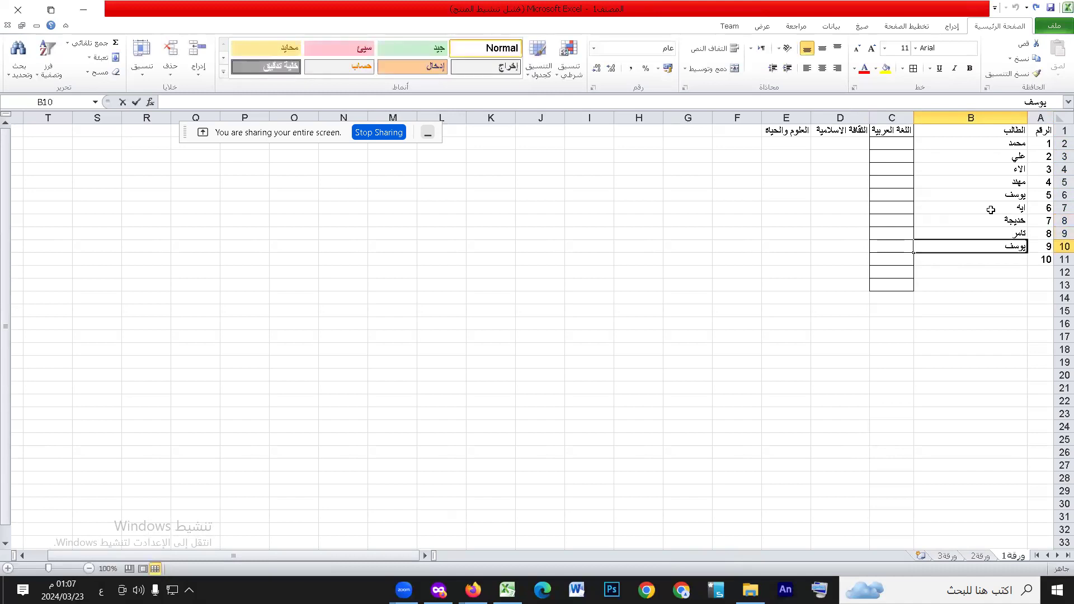
key("Return")
type("سماح")
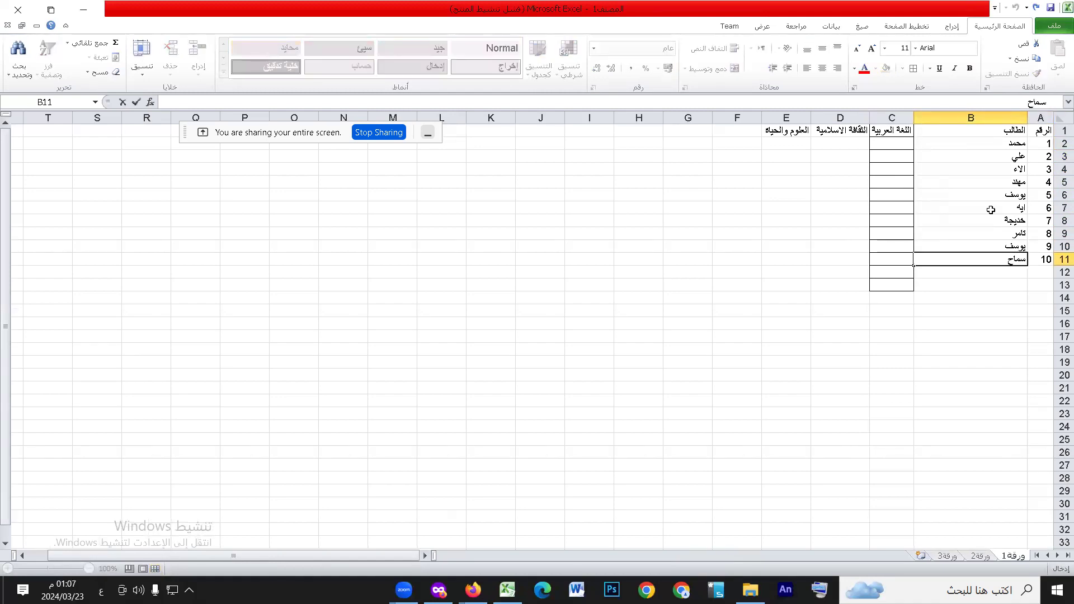
Remove the borders from the leftover cells C12:C13 below the student table.
left_click_drag(898, 273, 906, 291)
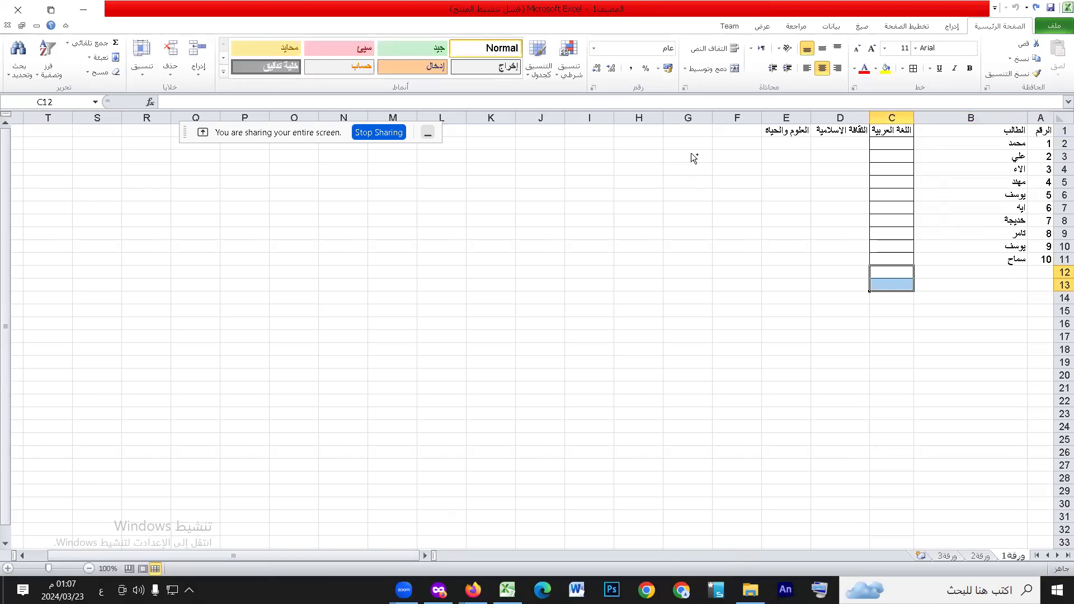
key("ctrl+1")
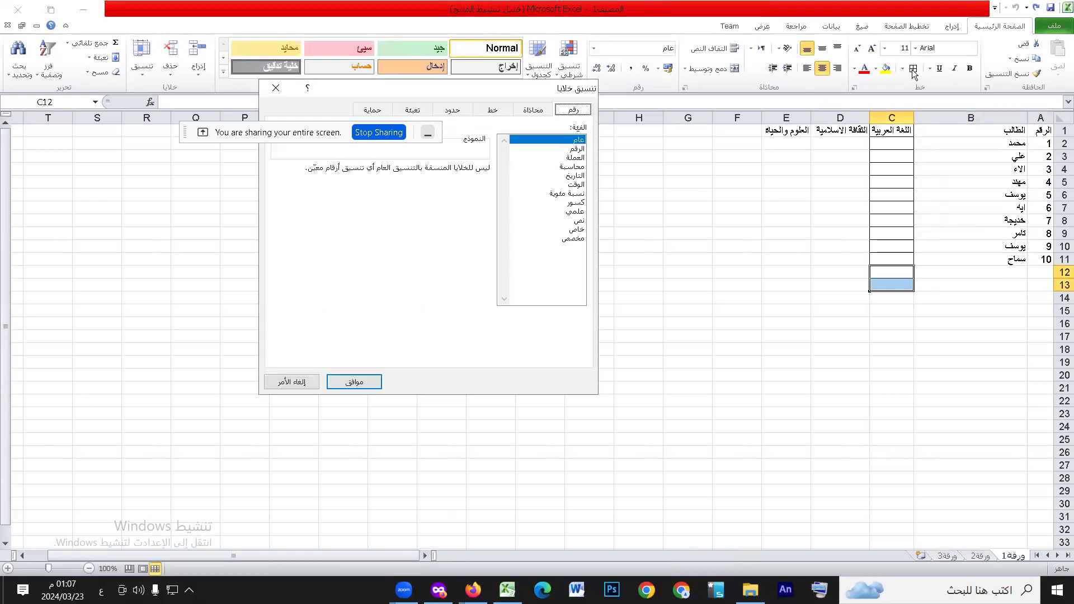
left_click(299, 383)
left_click(902, 68)
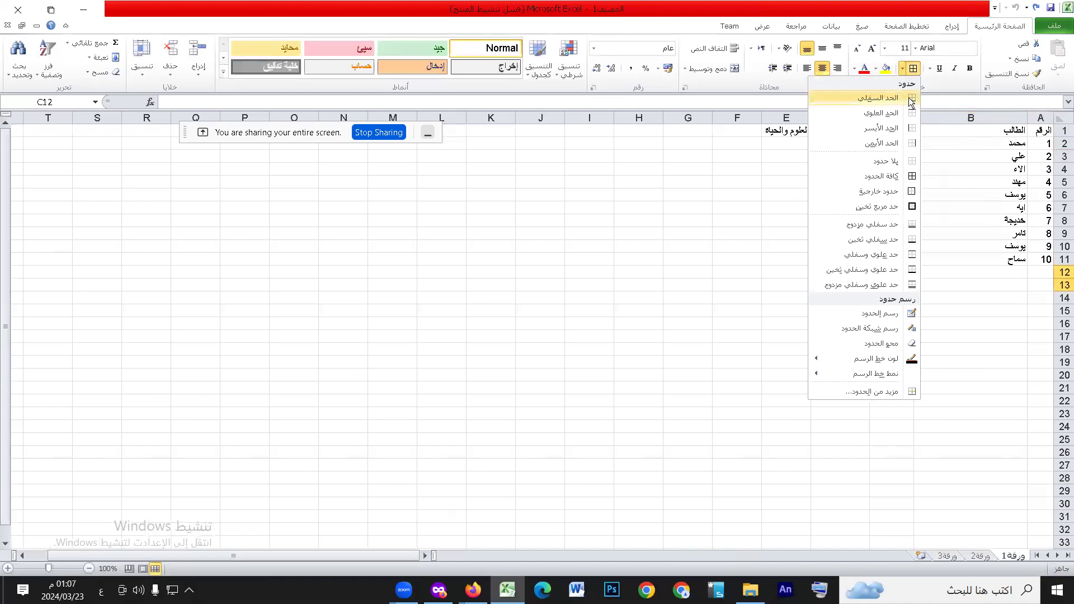
left_click(889, 161)
left_click(956, 285)
Apply all borders to the student table A1:E11.
left_click_drag(1037, 130, 784, 258)
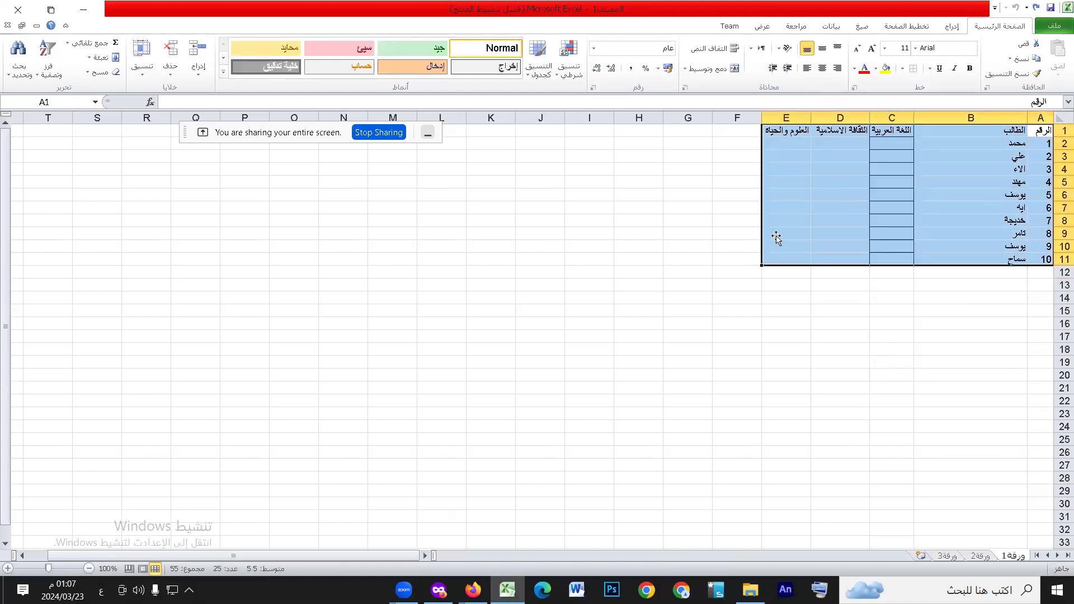
left_click(902, 68)
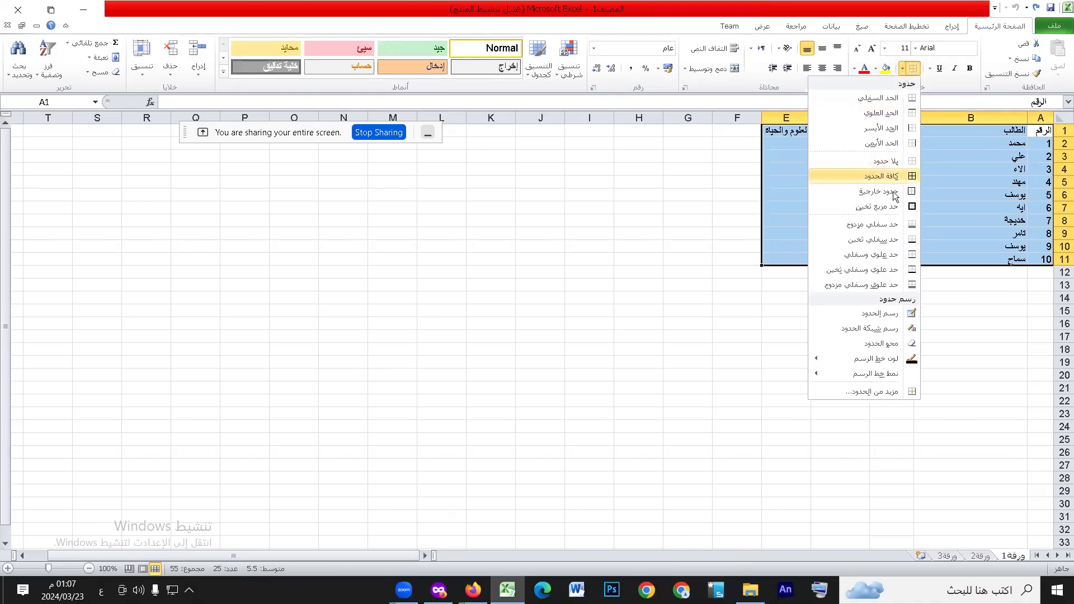
left_click(895, 176)
Enter the Arabic language marks 90, 80, 70, 94 and 65 in C2:C6.
left_click(893, 144)
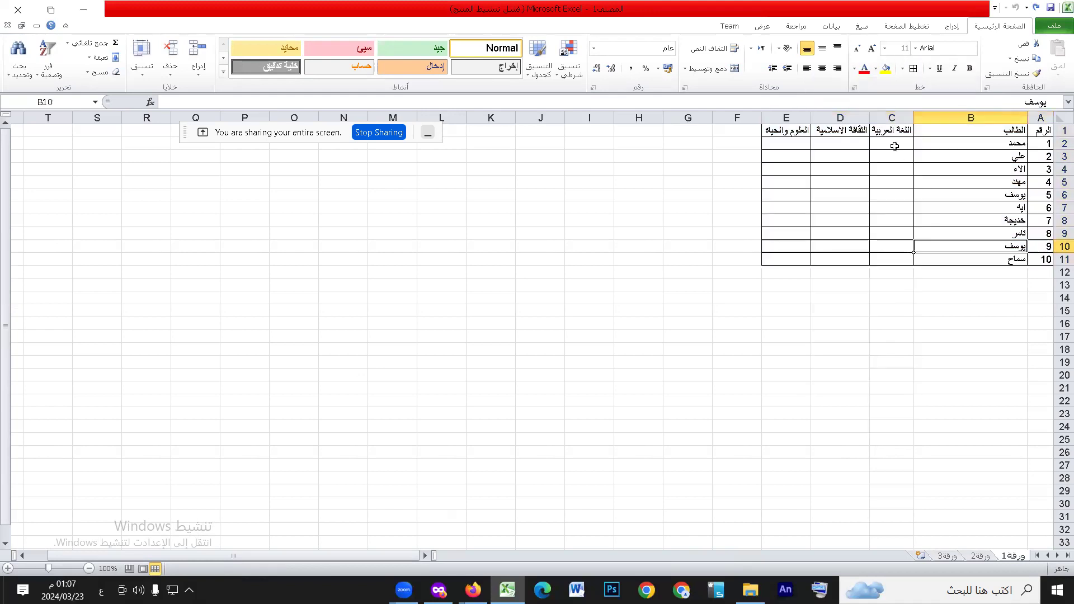
type("90")
key("Return")
type("80")
key("Return")
type("70")
key("Return")
type("94")
key("Return")
type("65")
key("Return")
Enter the remaining Arabic language marks 80, 80, 70, 56 and 78 in C7:C11.
type("666")
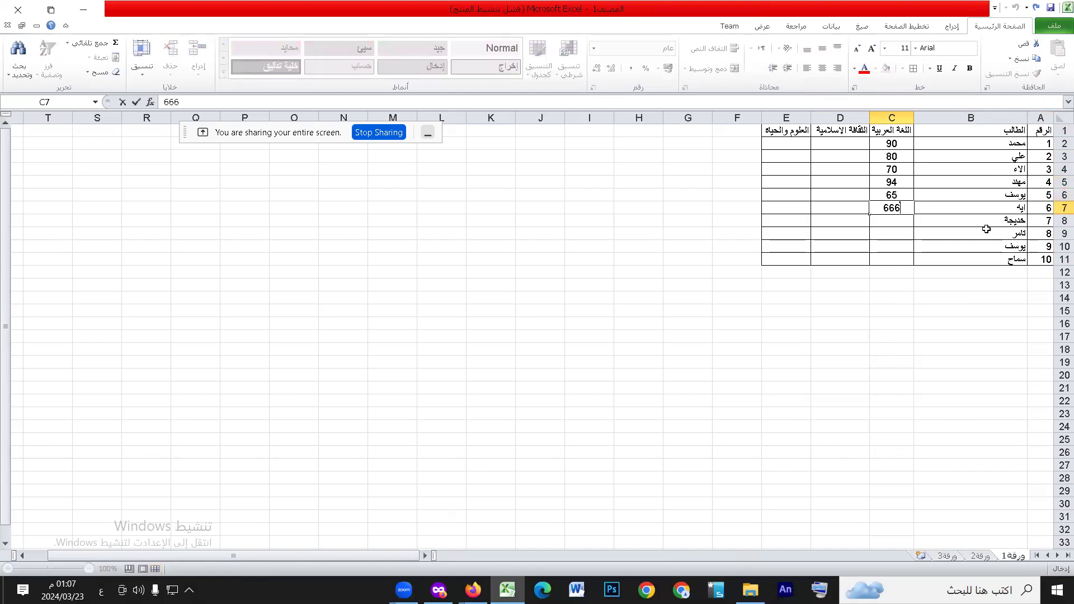
key("BackSpace")
key("BackSpace")
key("BackSpace")
type("80")
key("Return")
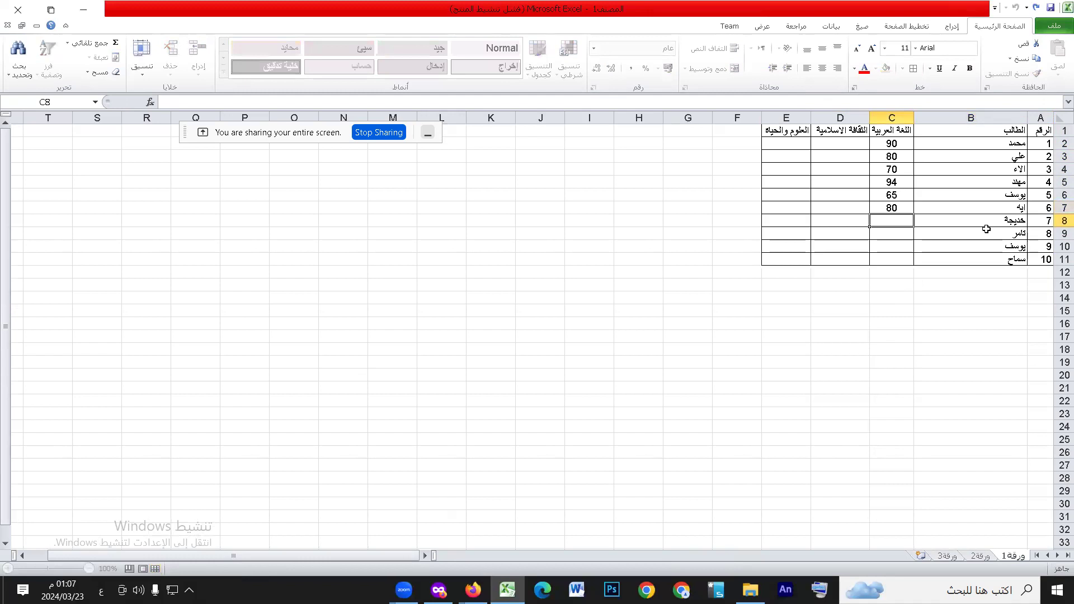
type("80")
key("Return")
type("70")
key("Return")
type("56")
key("Return")
type("78")
key("Return")
Fill the Islamic culture marks upward from D11 to D7 with 92, 58, 58, 56 and 80.
key("Tab")
key("Up")
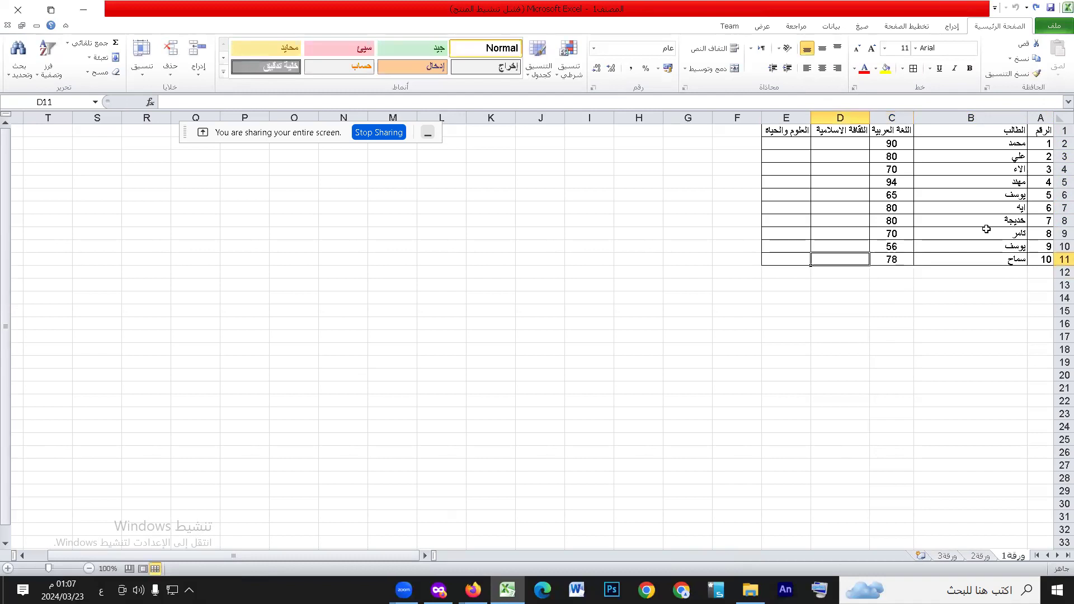
type("92")
key("Up")
type("58")
key("Up")
type("58")
key("Up")
type("56")
key("Up")
type("80")
key("Up")
Continue the Islamic culture marks upward from D6 to D2 with 87, 70, 78, 90 and 80.
type("8")
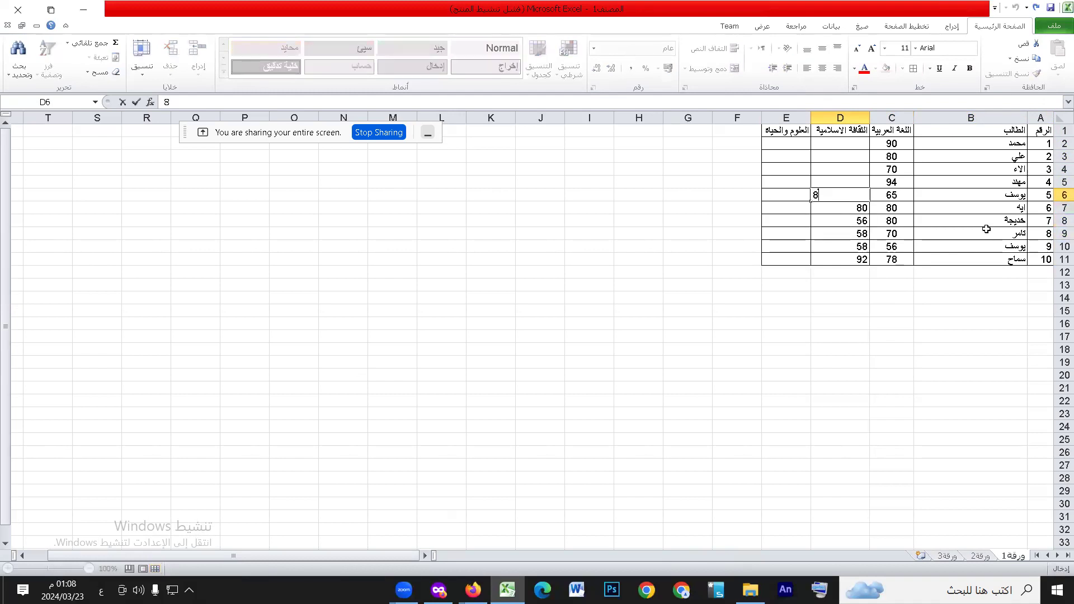
type("78")
key("Up")
type("70")
key("Up")
type("78")
key("Up")
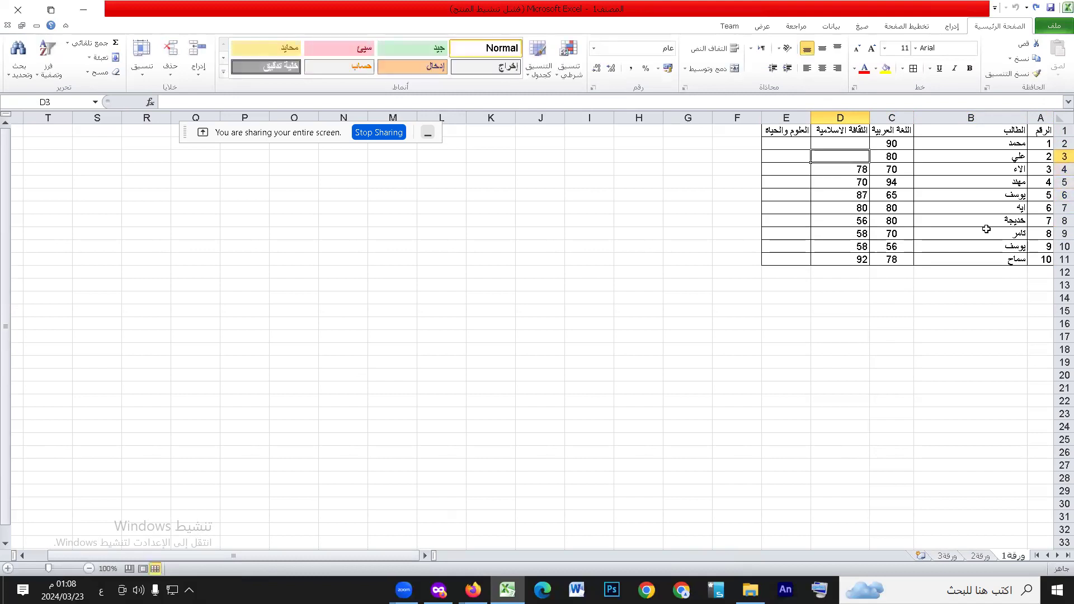
type("90")
key("Up")
type("80")
key("Tab")
Enter the science and life marks 45, 60, 80, 77 and 88 in E2:E6.
type("45")
key("Return")
type("60")
key("Return")
type("80")
key("Return")
type("77")
key("Return")
type("88")
key("Return")
Enter the remaining science and life marks 95, 94, 70, 80 and 65 in E7:E11.
type("995")
key("Return")
type("94")
key("Return")
type("70")
key("Return")
type("80")
key("Return")
type("6")
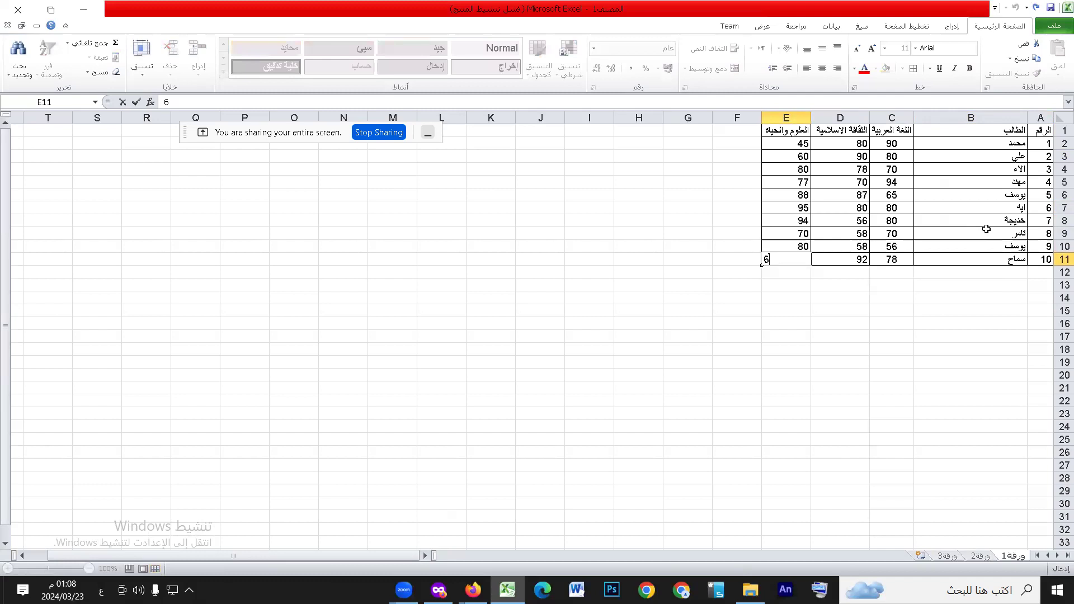
left_click(753, 270)
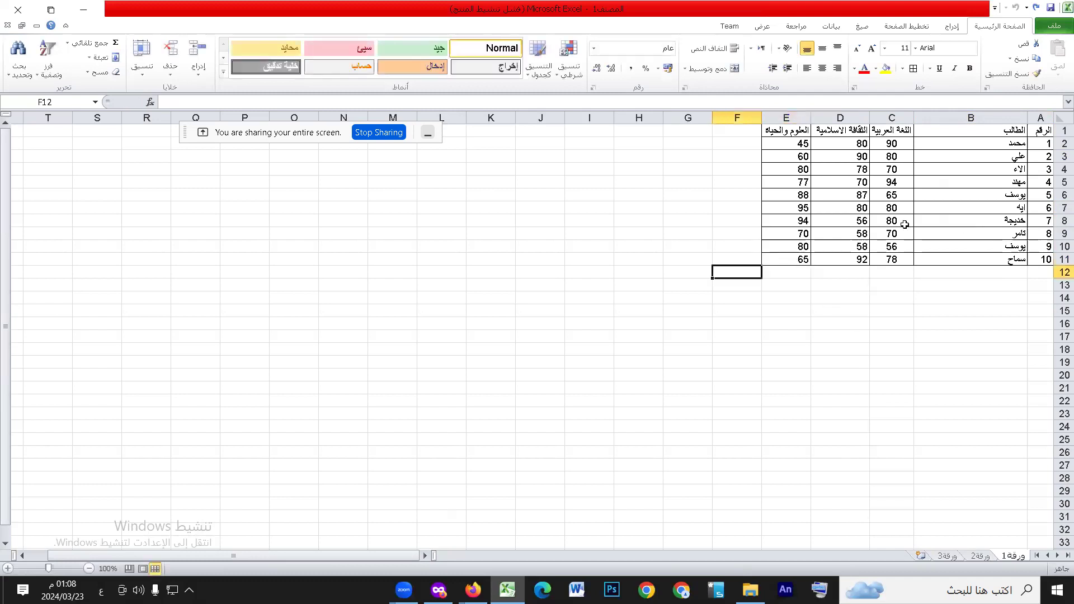
Center all the marks in C2:E11 horizontally.
left_click_drag(892, 143, 786, 259)
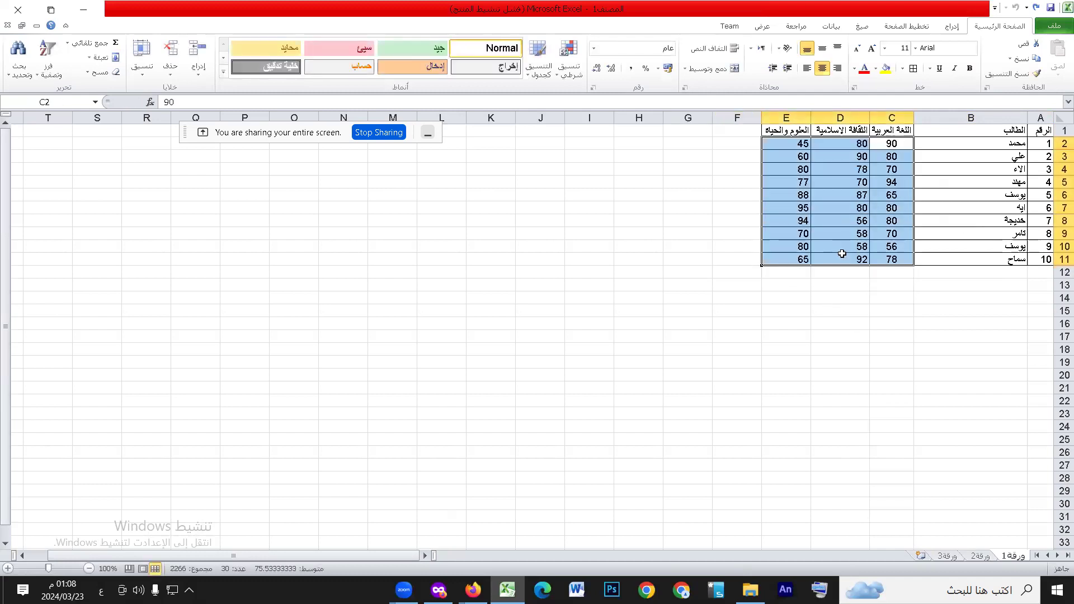
left_click(821, 68)
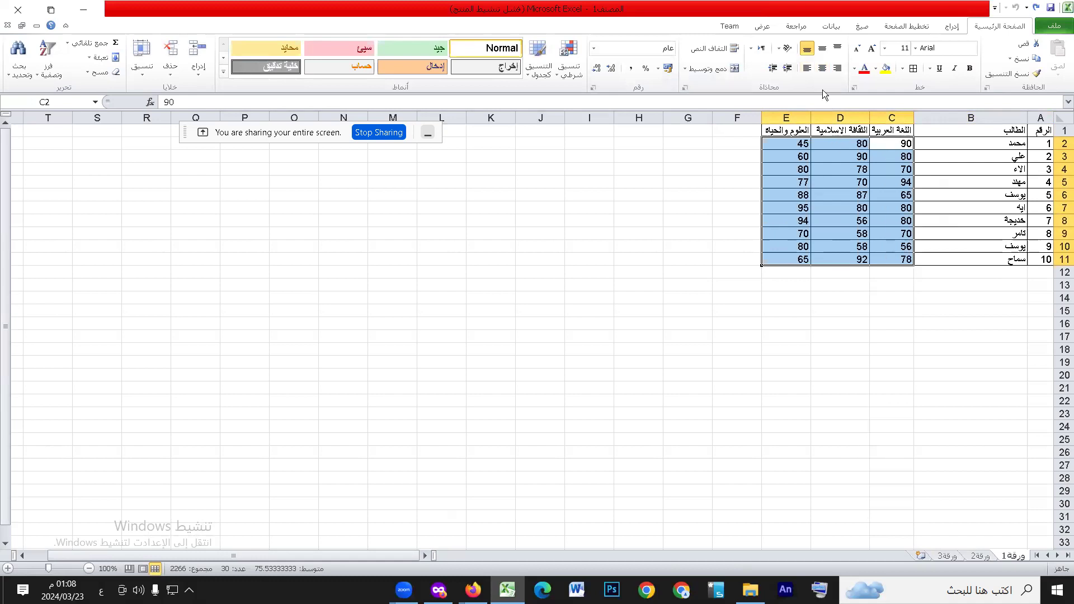
left_click(822, 68)
left_click(840, 233)
left_click(892, 323)
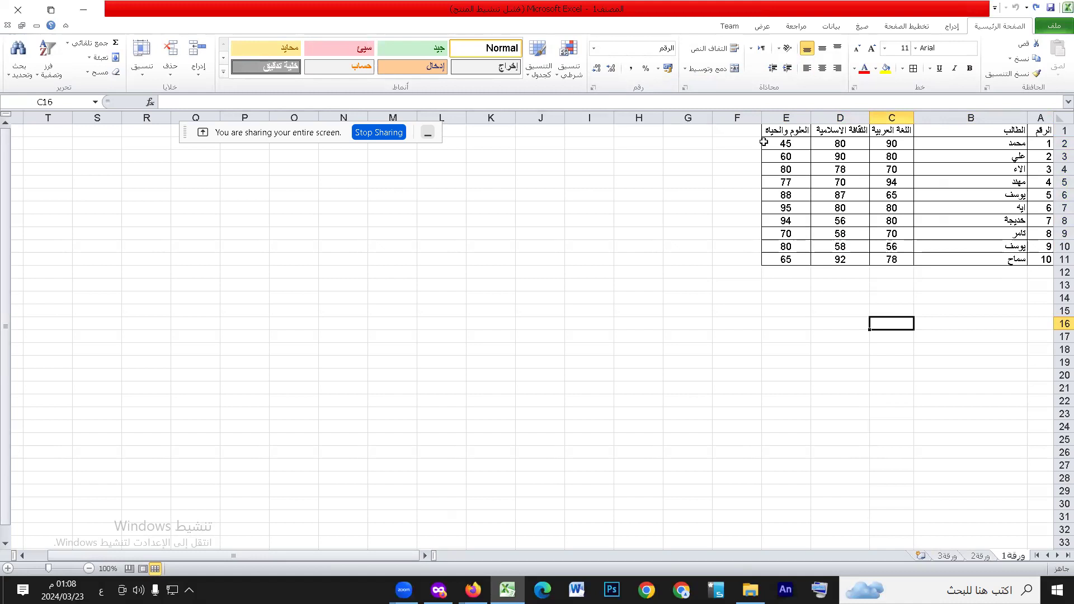
Add the heading "المعدل" in F1 and calculate the average of C2:E2 in F2.
left_click(725, 129)
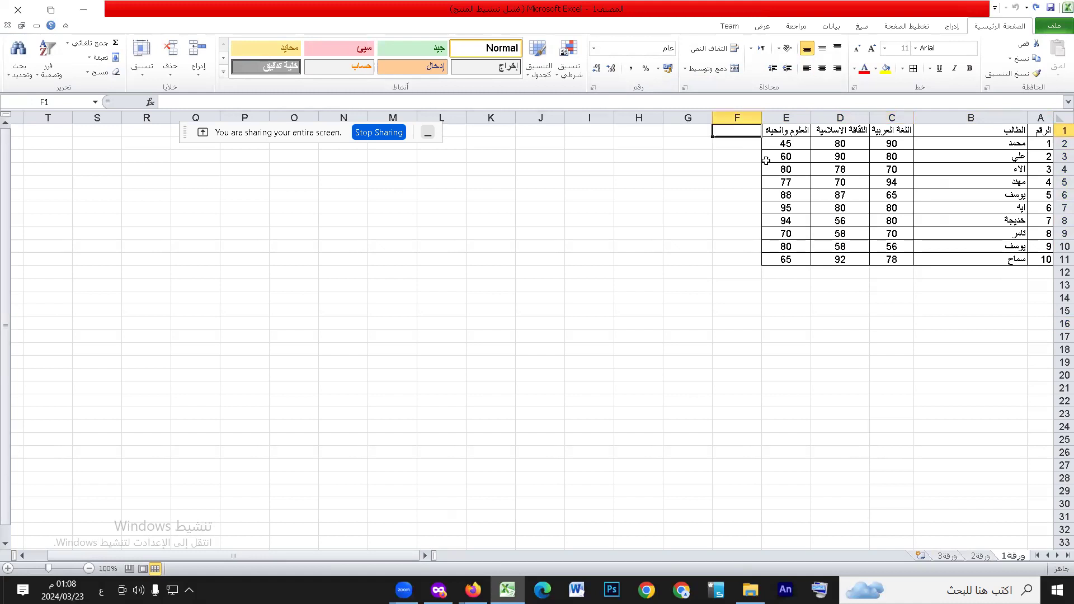
type("المعدل")
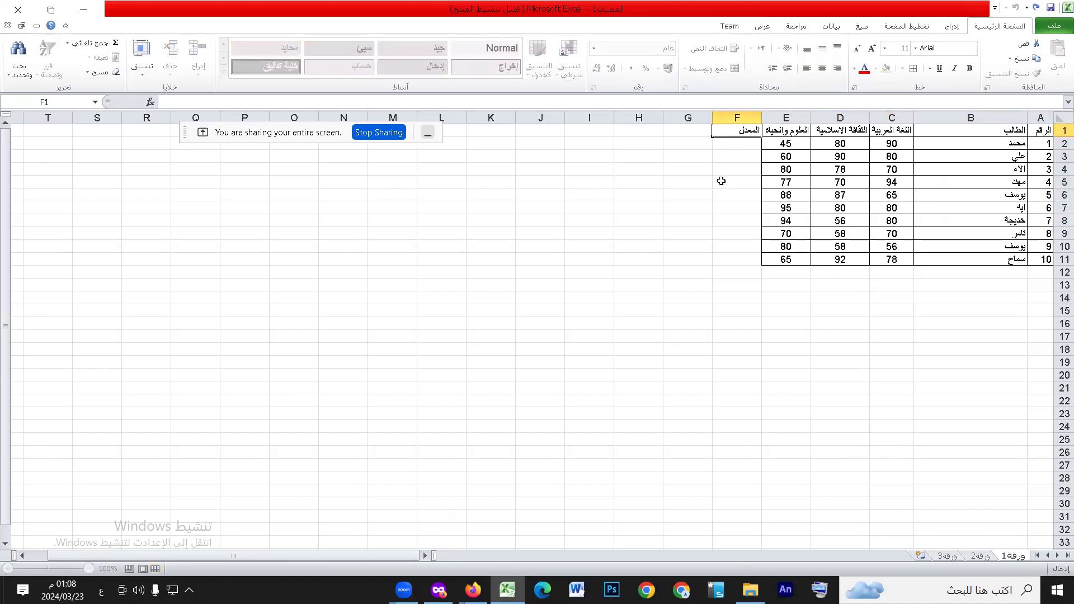
key("Return")
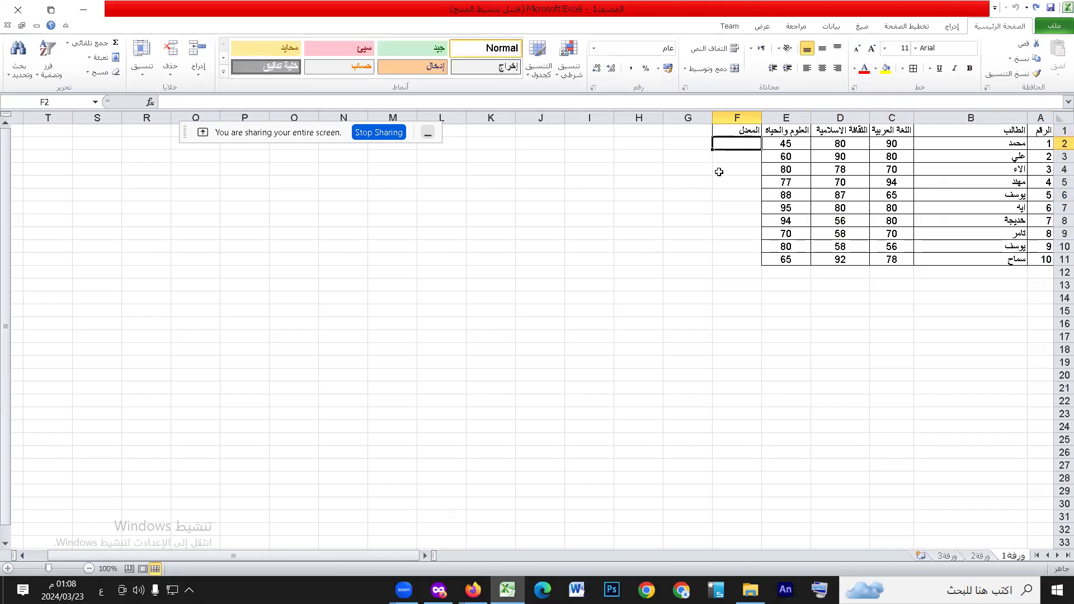
left_click(66, 43)
left_click(90, 70)
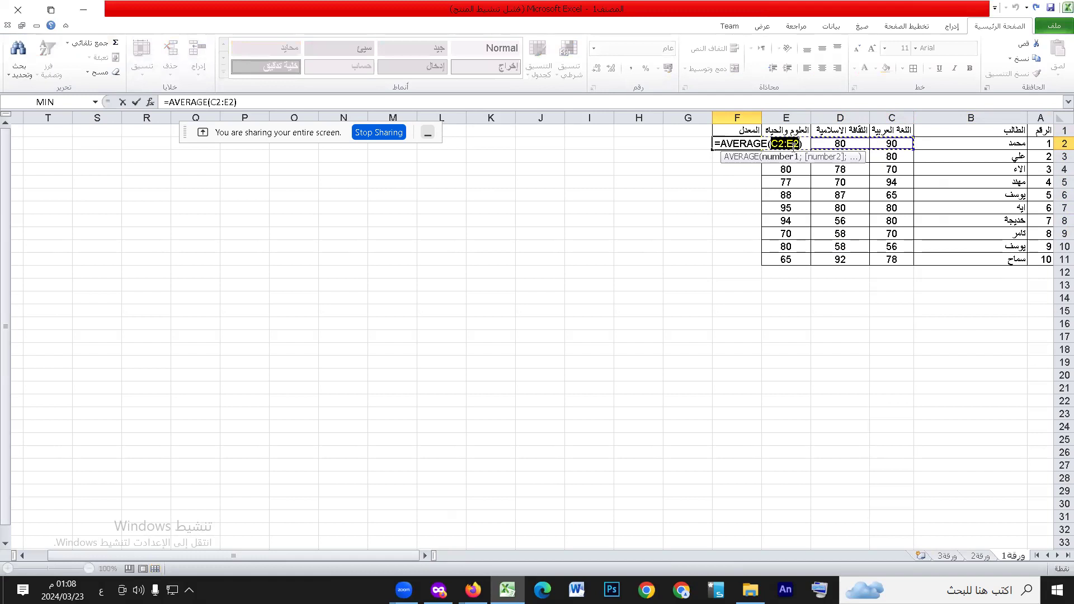
key("Return")
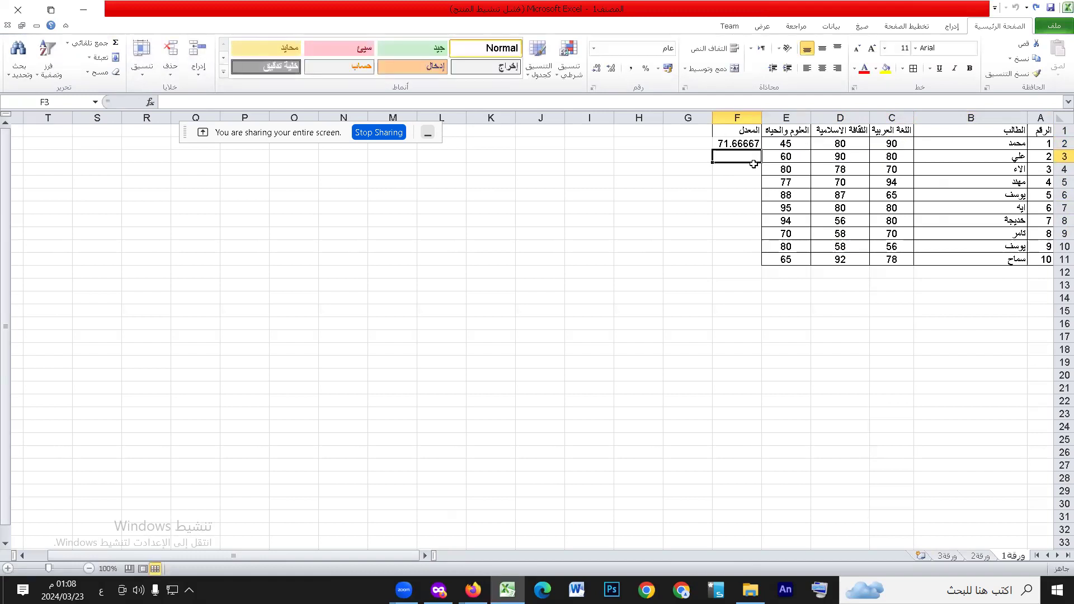
Display the average in F2 with two decimal places.
left_click(718, 147)
left_click(610, 69)
left_click(596, 67)
left_click(596, 67)
left_click(597, 67)
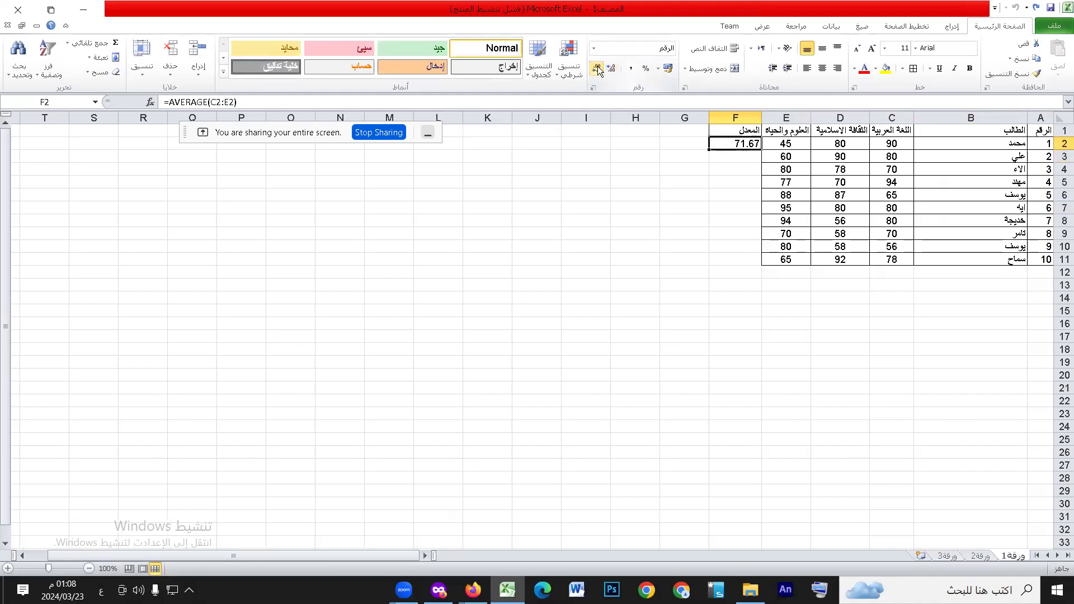
Display the average in F2 with one decimal place and fill the formula down through F11.
left_click(597, 66)
left_click_drag(709, 151, 742, 252)
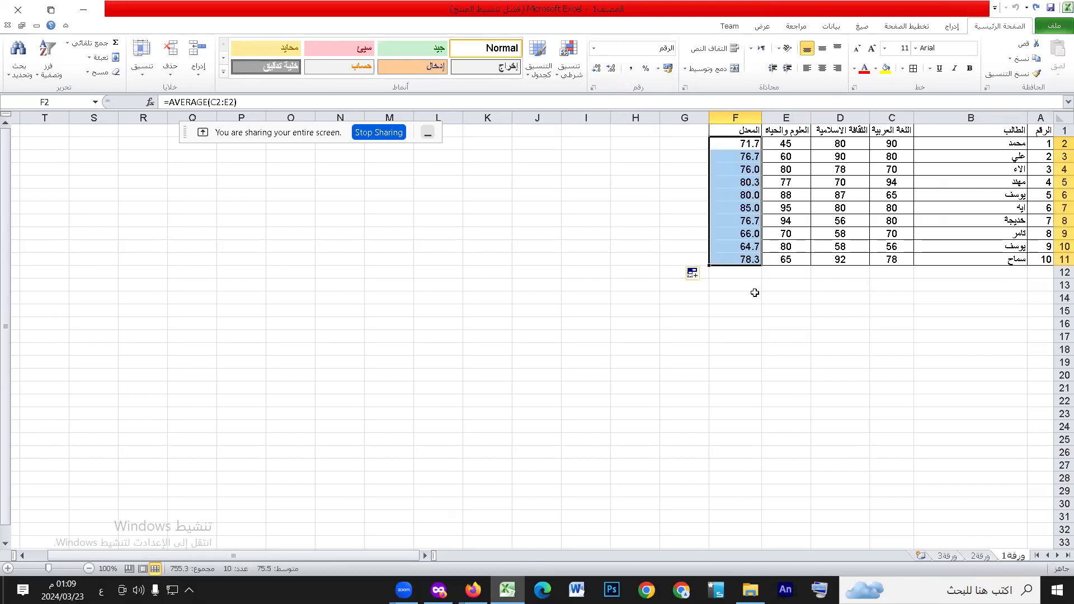
Narrow column F to fit its contents and apply all borders to the averages in F2:F11.
left_click(753, 238)
left_click_drag(710, 116, 756, 261)
left_click(749, 271)
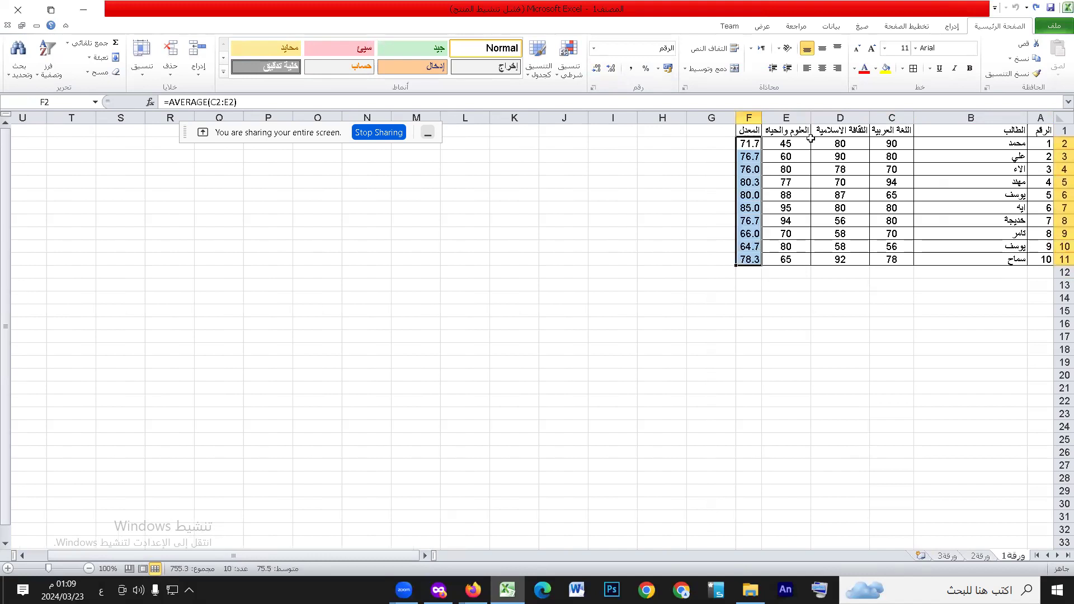
left_click(913, 68)
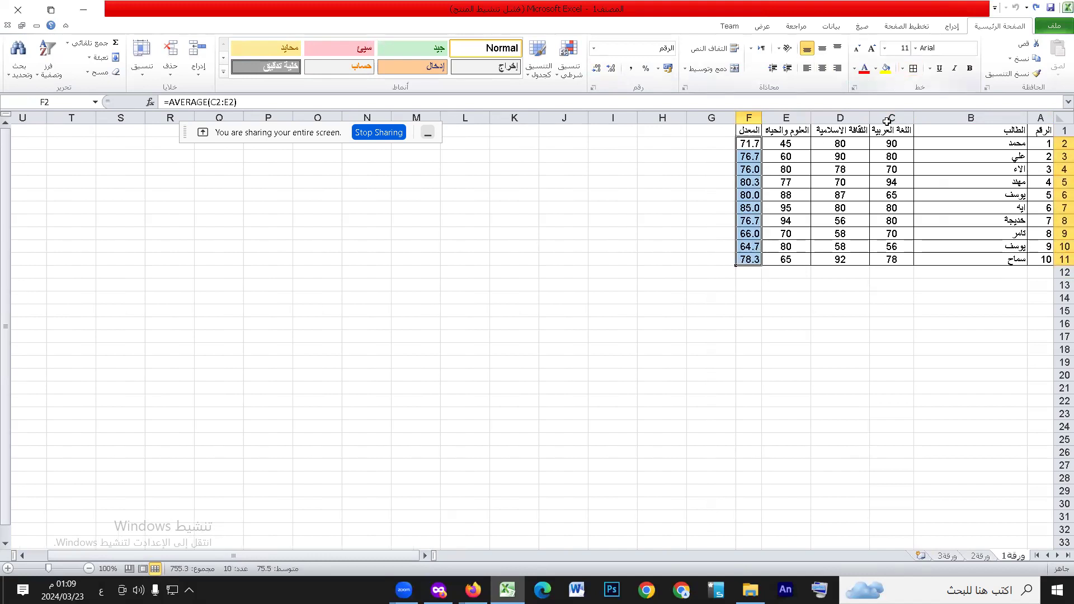
left_click(892, 234)
left_click(749, 362)
left_click(659, 246)
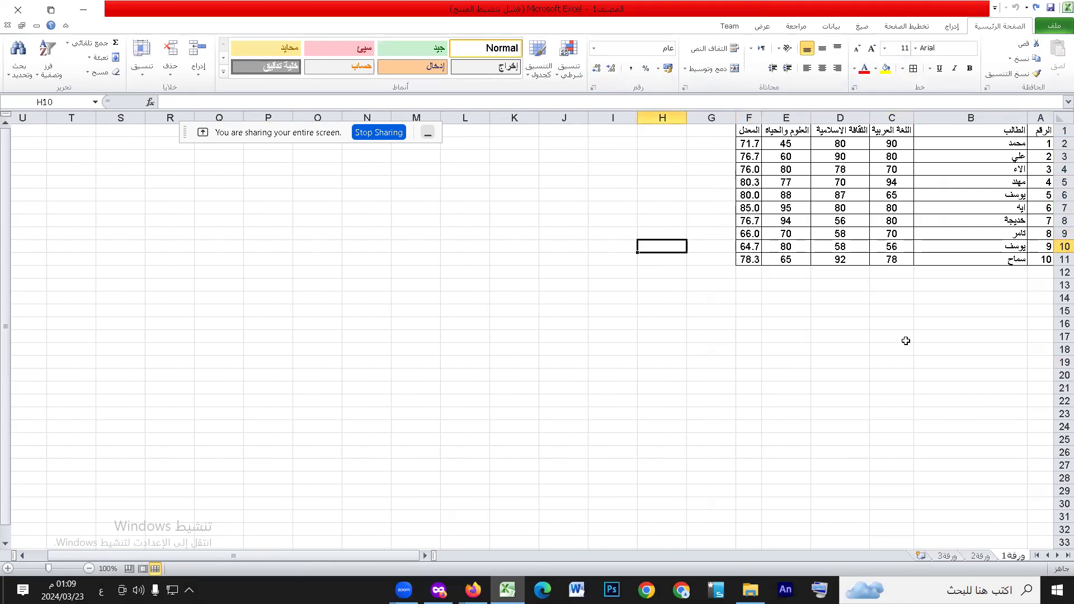
Begin an IF formula in G2 with the logical test F2>=60.
left_click(725, 149)
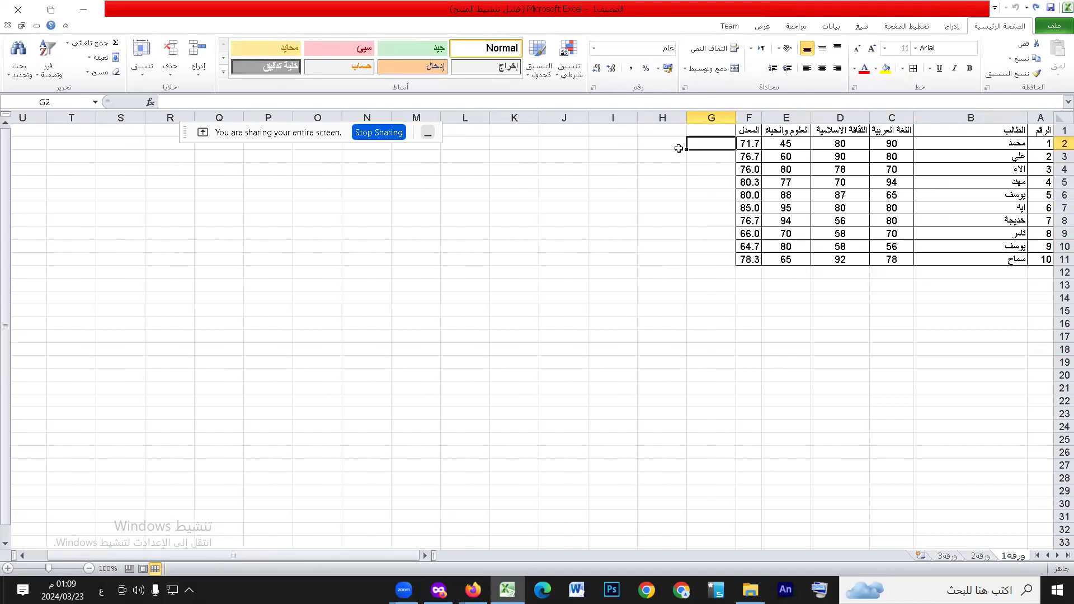
left_click(753, 145)
left_click(709, 143)
type("=")
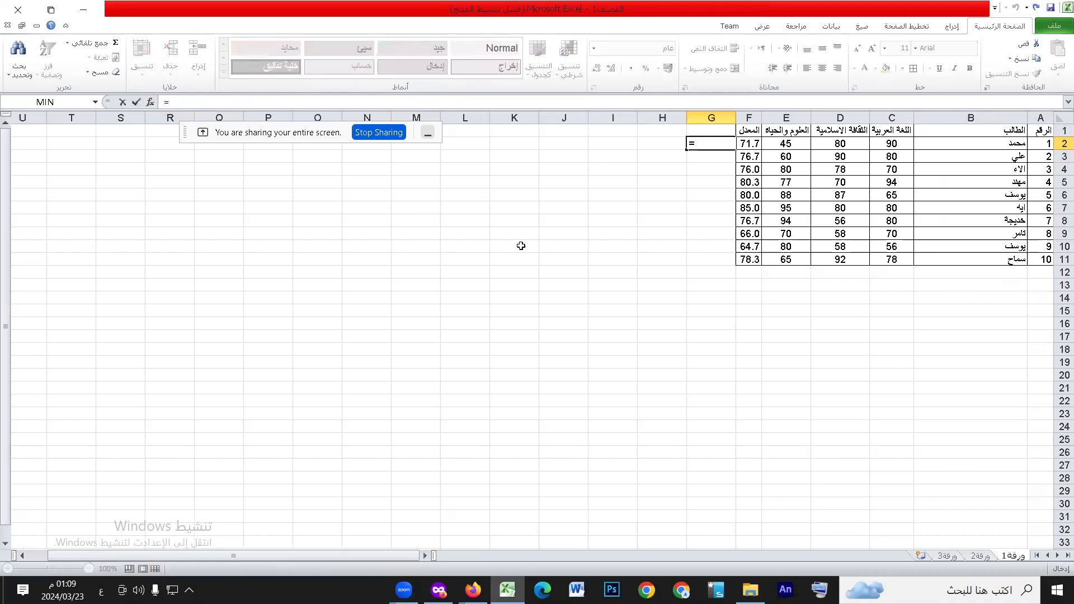
key("alt+shift")
type("if")
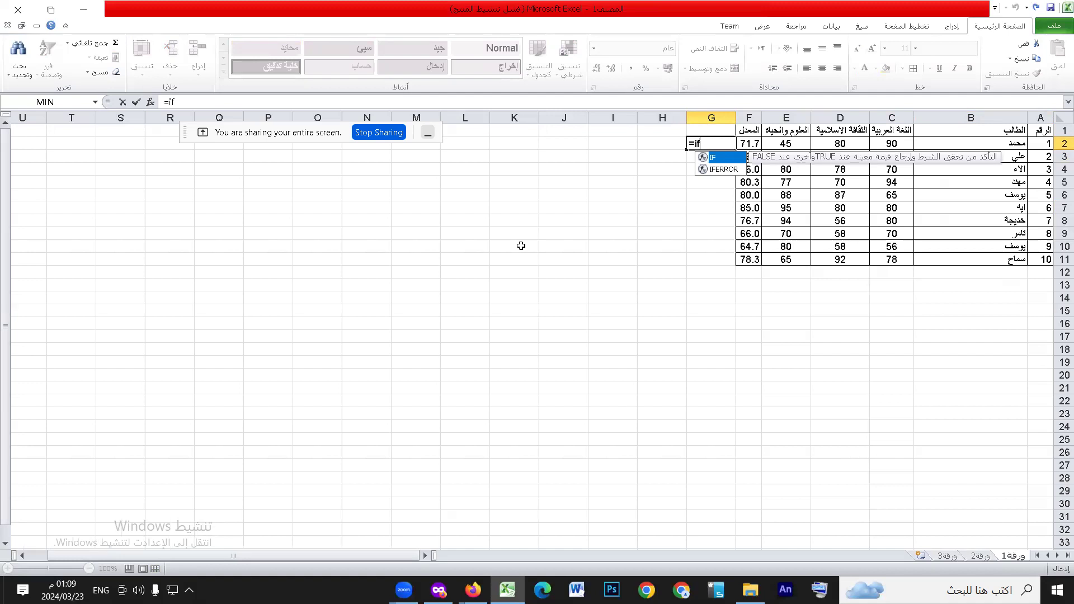
double_click(722, 158)
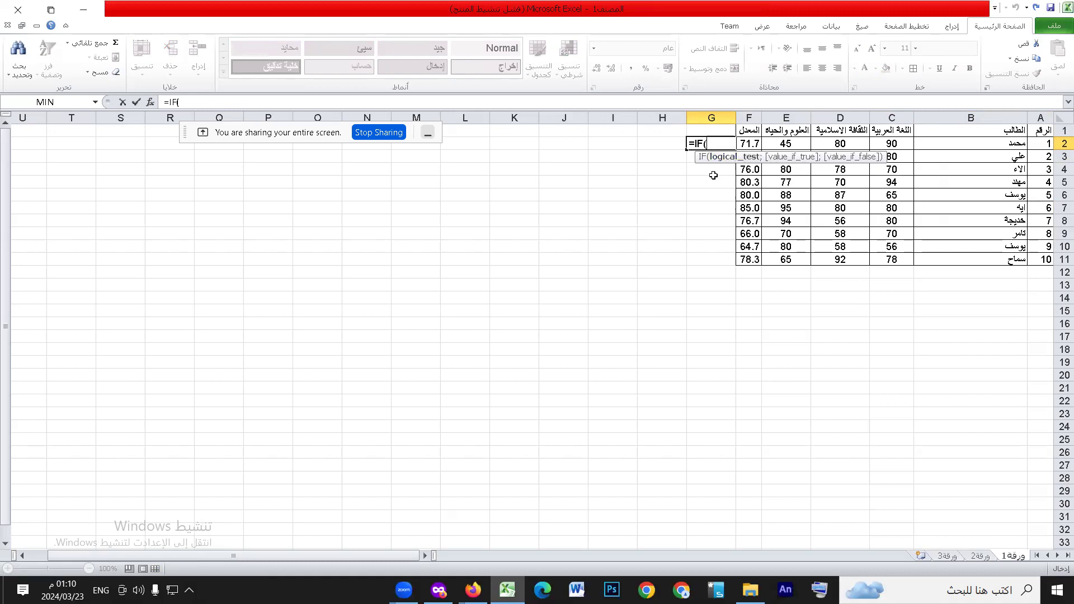
left_click(745, 142)
type(">")
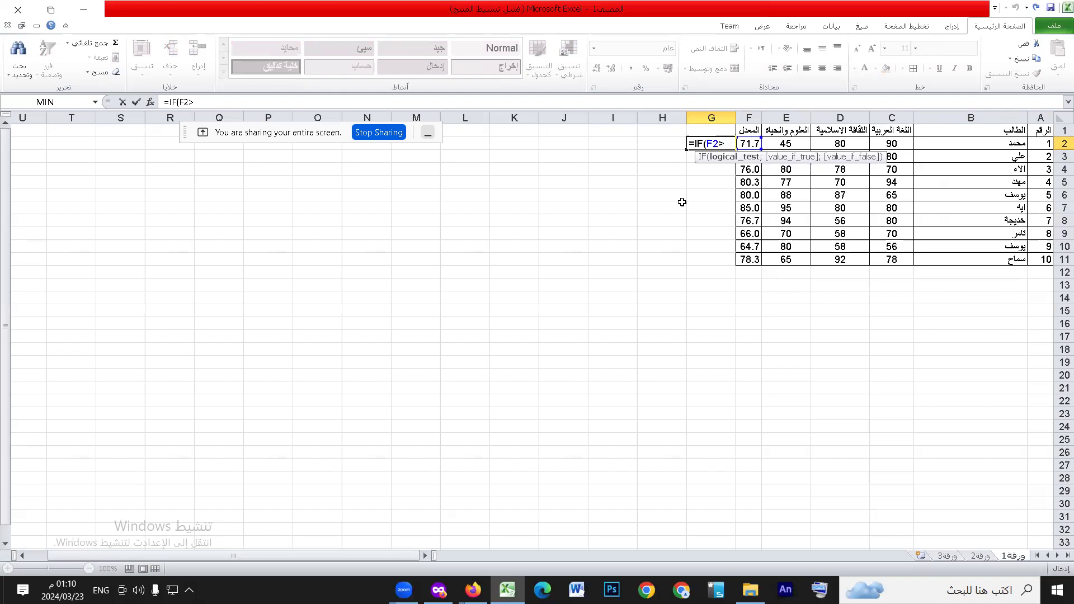
type("=60")
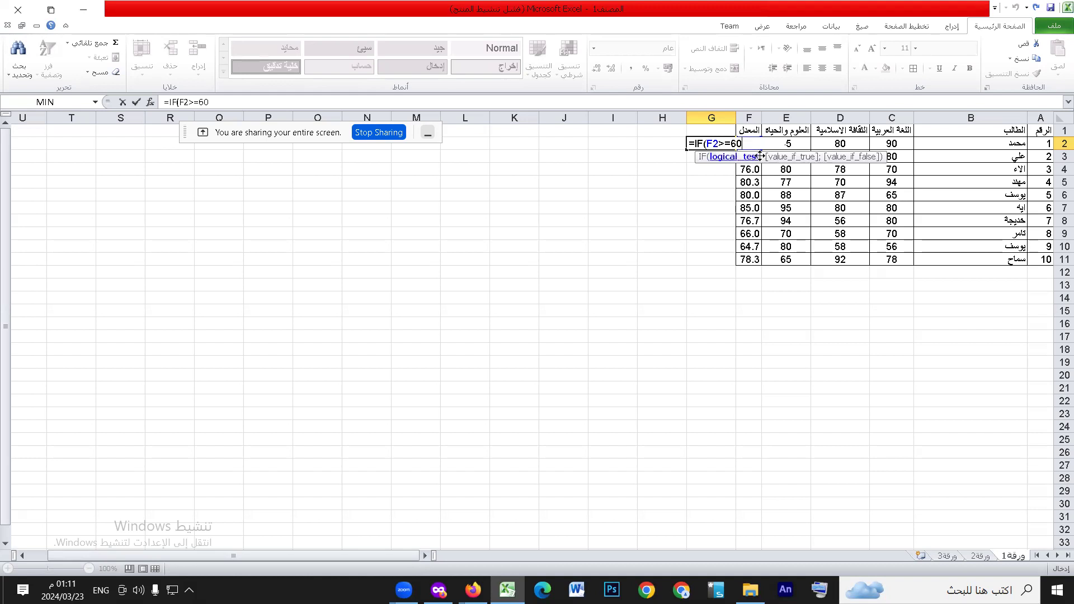
Add empty quotation marks as the value-if-true argument and enter the formula =IF(F2>=60;"") in G2.
type(";")
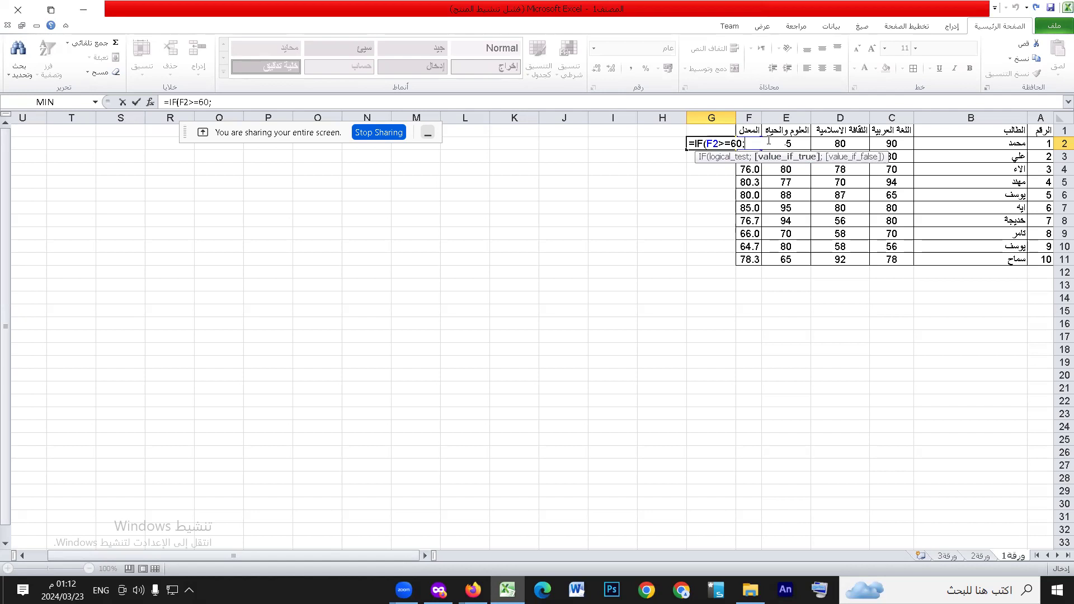
type("\"\"")
key("Tab")
left_click(744, 145)
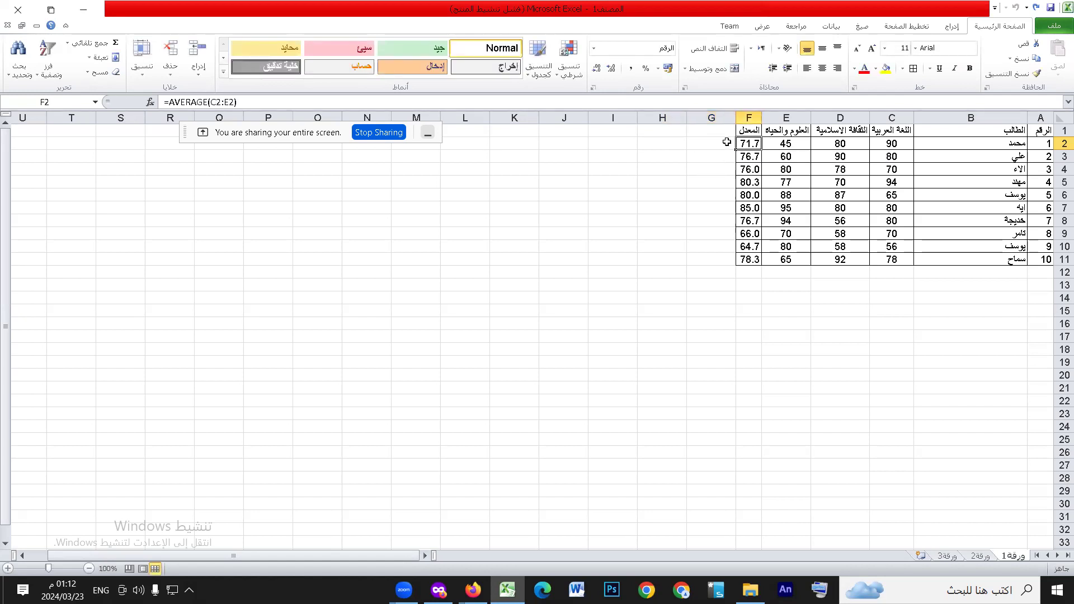
Edit the IF formula in G2 so its value-if-true text is "ناجح".
left_click(699, 144)
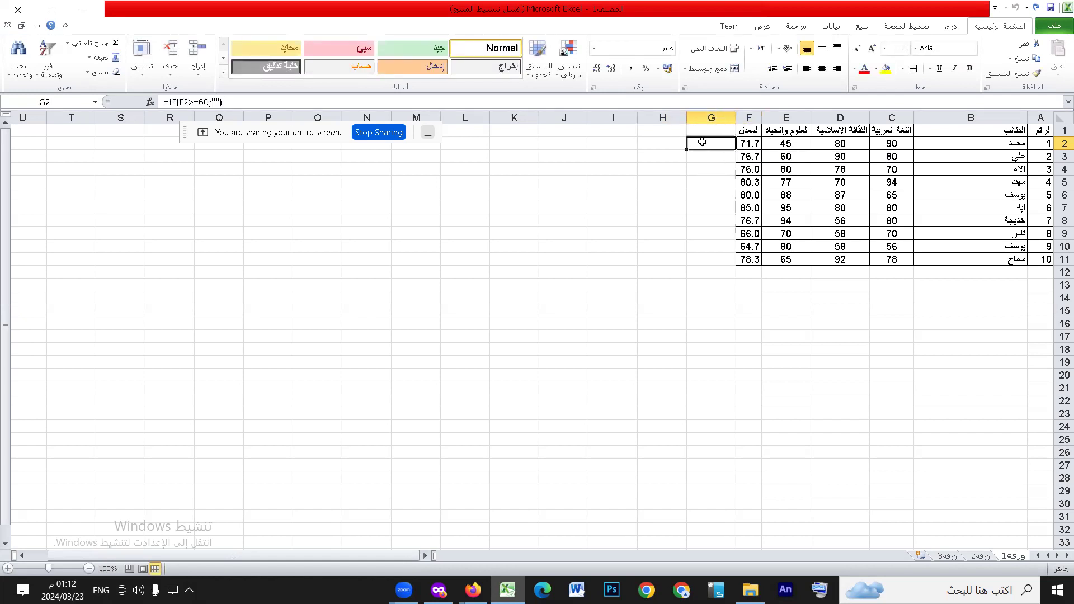
left_click(218, 101)
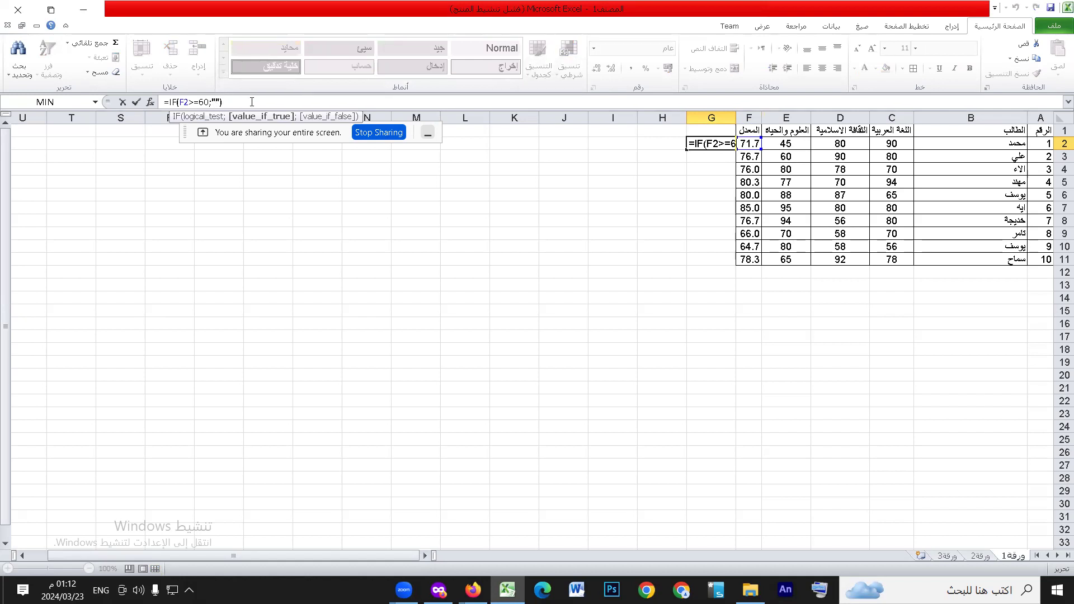
key("Left")
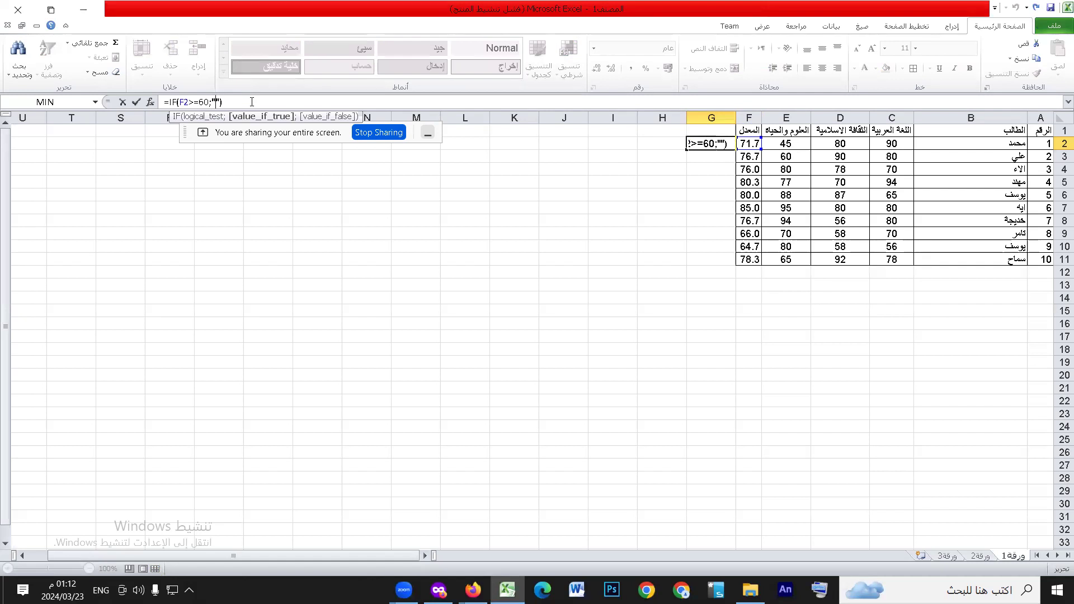
key("alt+shift")
type("ناجح")
type(")")
type("ك")
key("BackSpace")
Add "راسب" as the value-if-false argument of the IF formula in G2 and enter the formula.
key("alt+shift")
type(";")
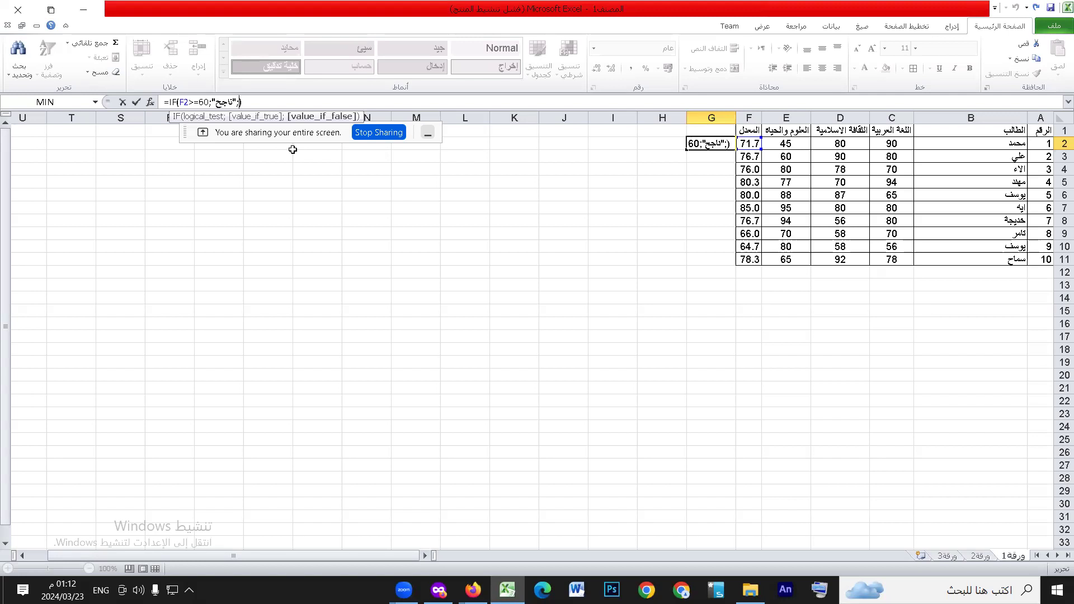
key("alt+shift")
type("\"راسب\"")
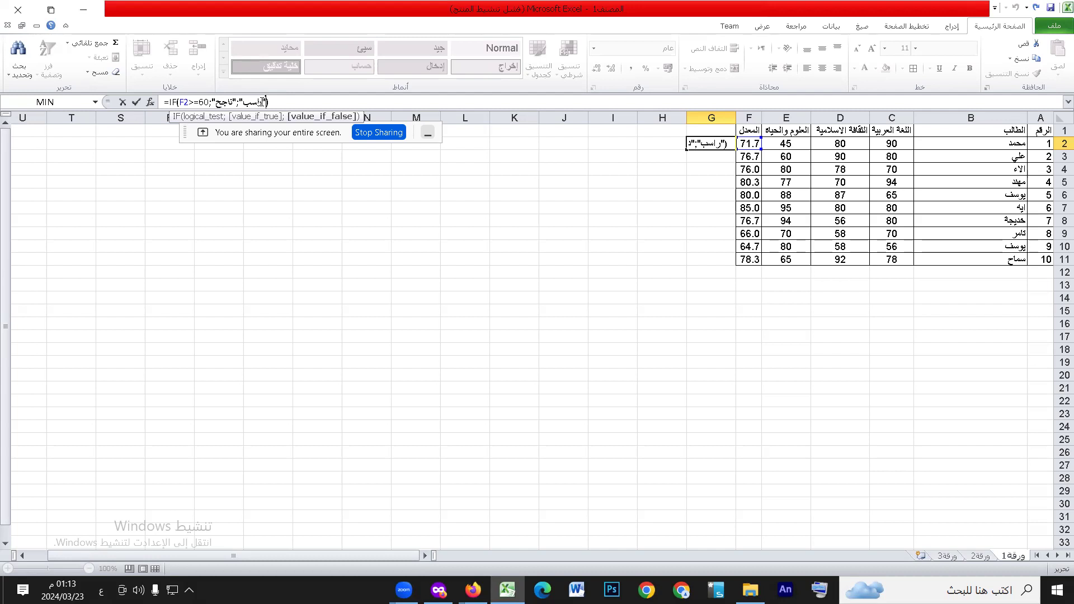
key("Return")
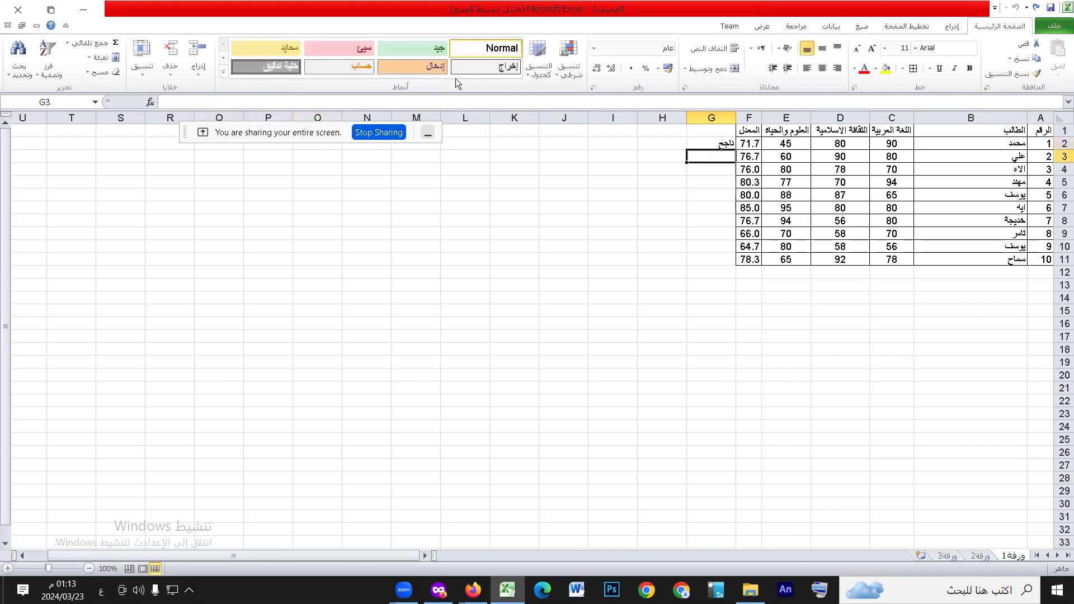
Center the result in G2 and fill its IF formula down through G11.
left_click(716, 145)
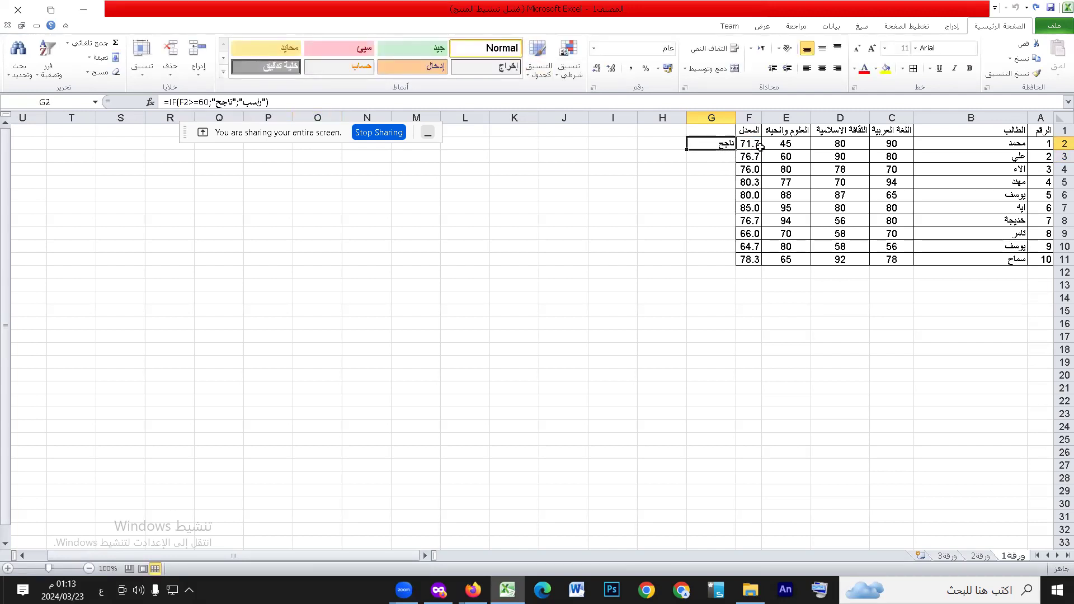
left_click(822, 68)
left_click_drag(688, 152, 691, 264)
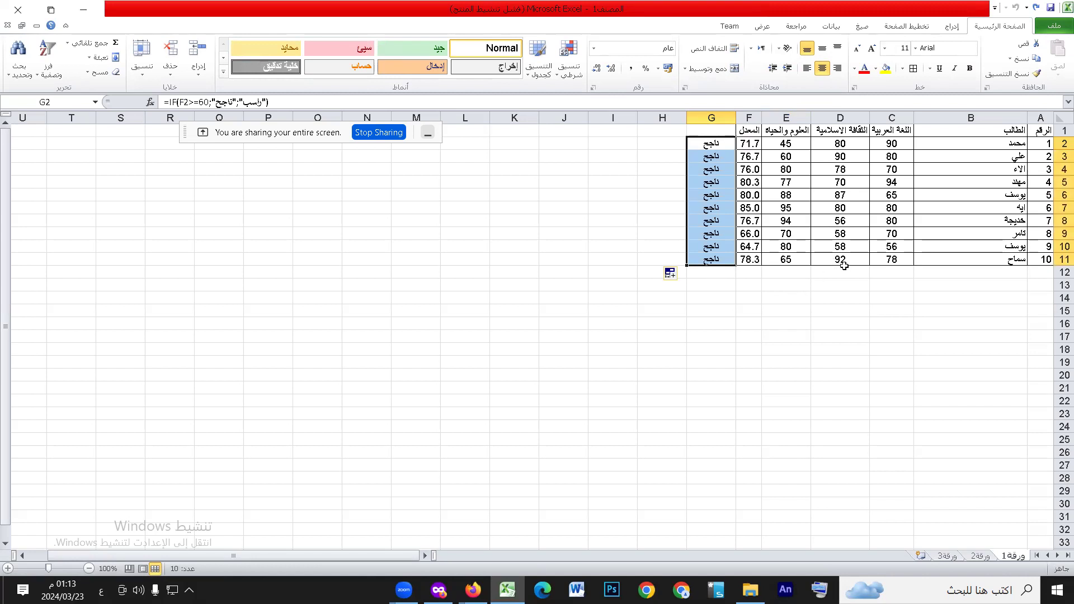
Change the last student's marks in row 11 to 40 in E11, 30 in D11 and 50 in C11.
left_click(799, 263)
type("40")
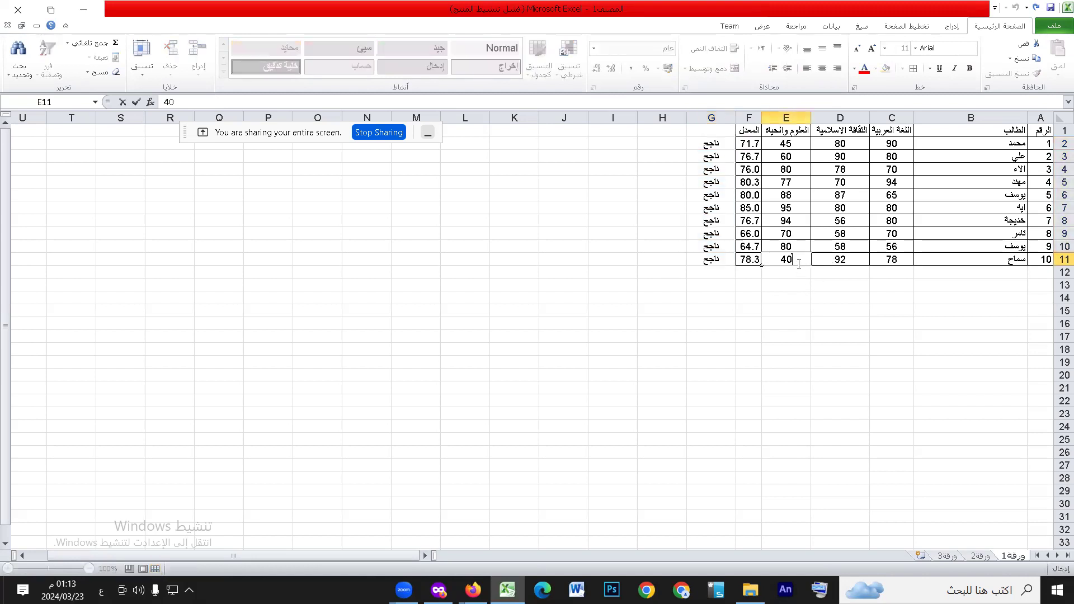
left_click(826, 261)
type("30")
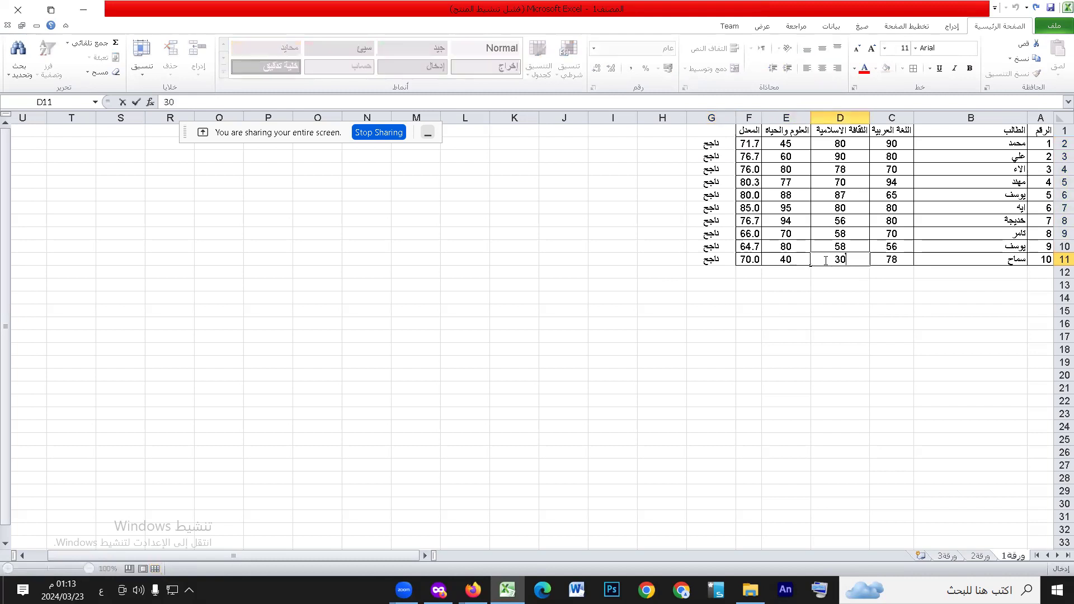
left_click(878, 261)
type("50")
key("Return")
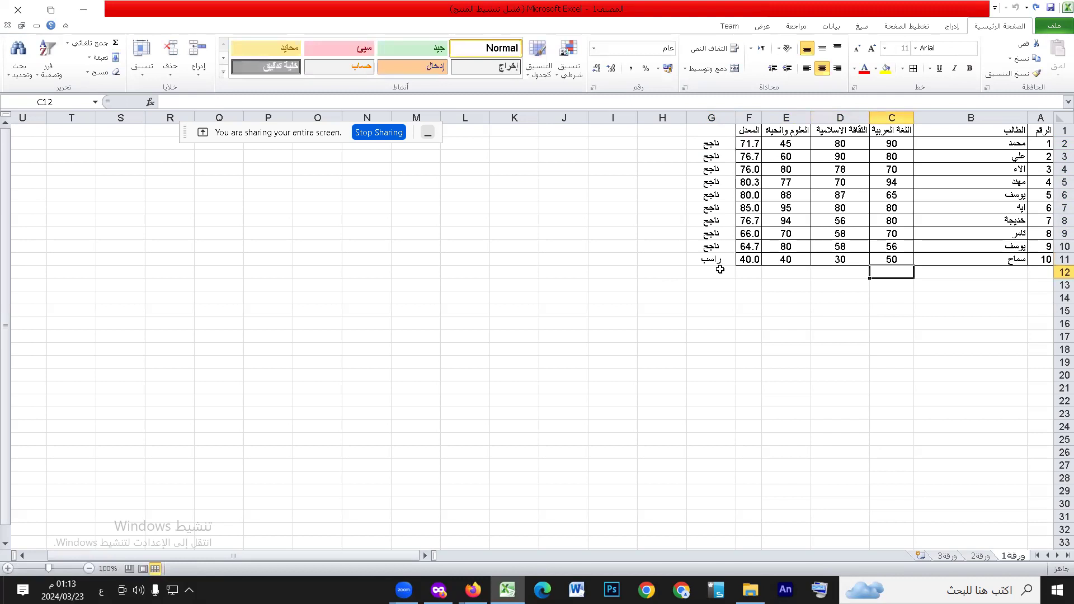
Replace the IF formula in G10 with the plain text "ناجح".
left_click(799, 234)
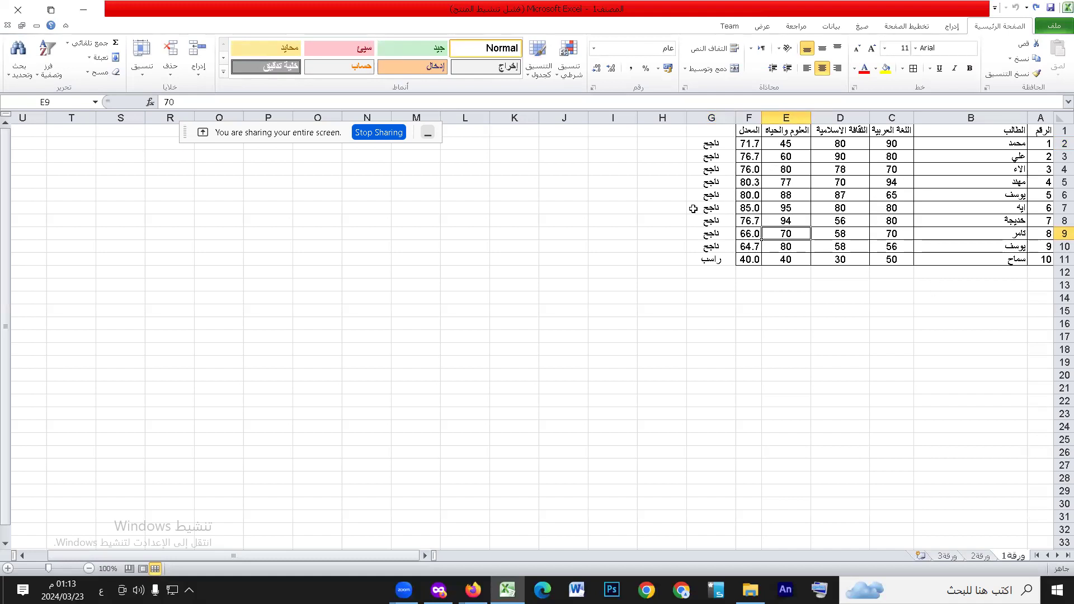
left_click(716, 259)
left_click(712, 244)
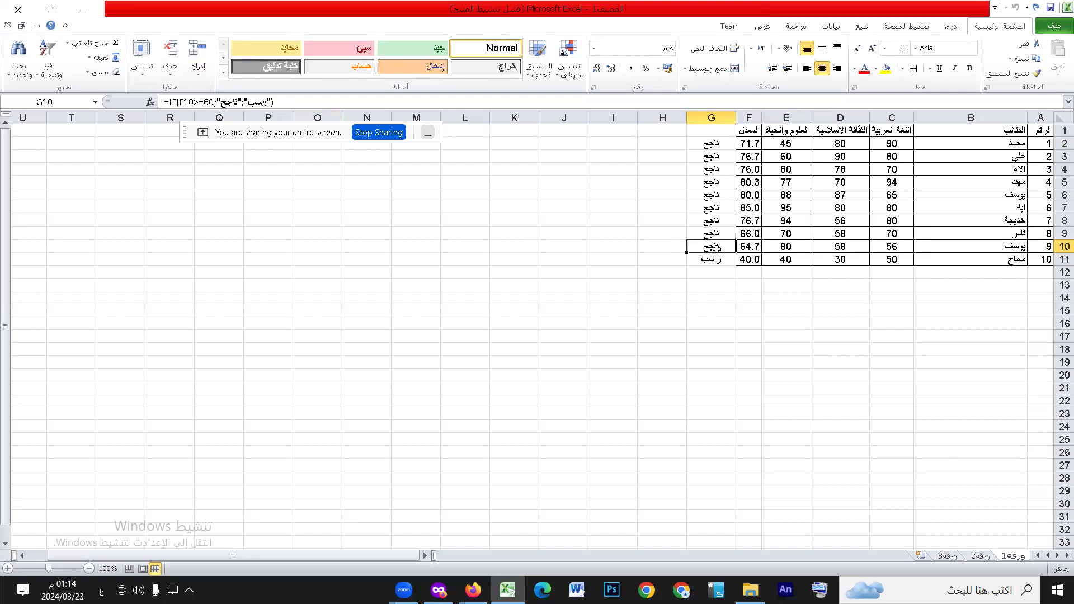
left_click(734, 285)
left_click(716, 247)
type("ناج")
key("BackSpace")
type("جح")
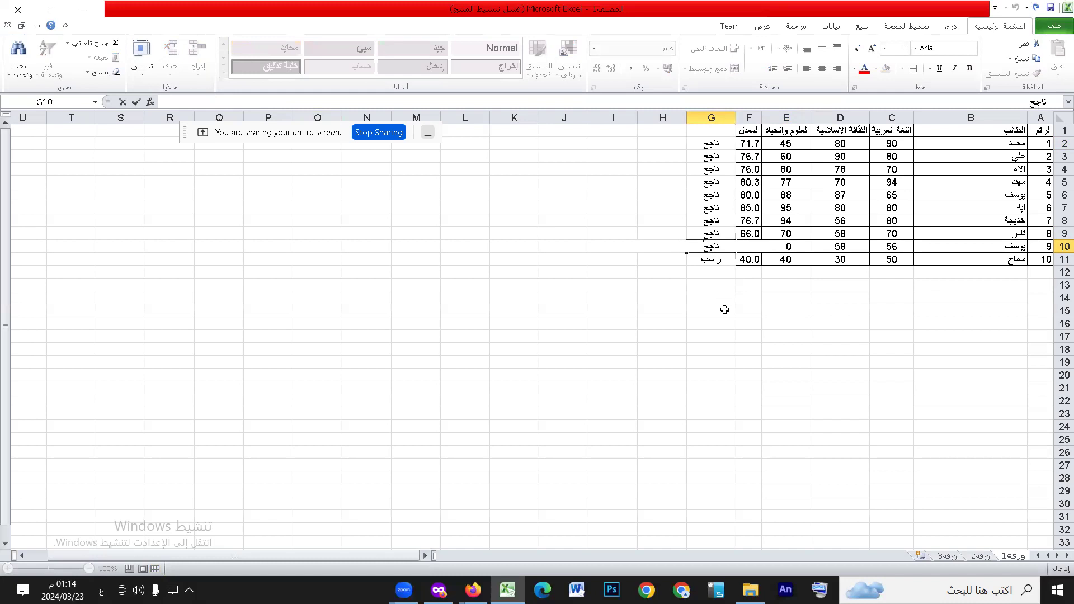
key("Return")
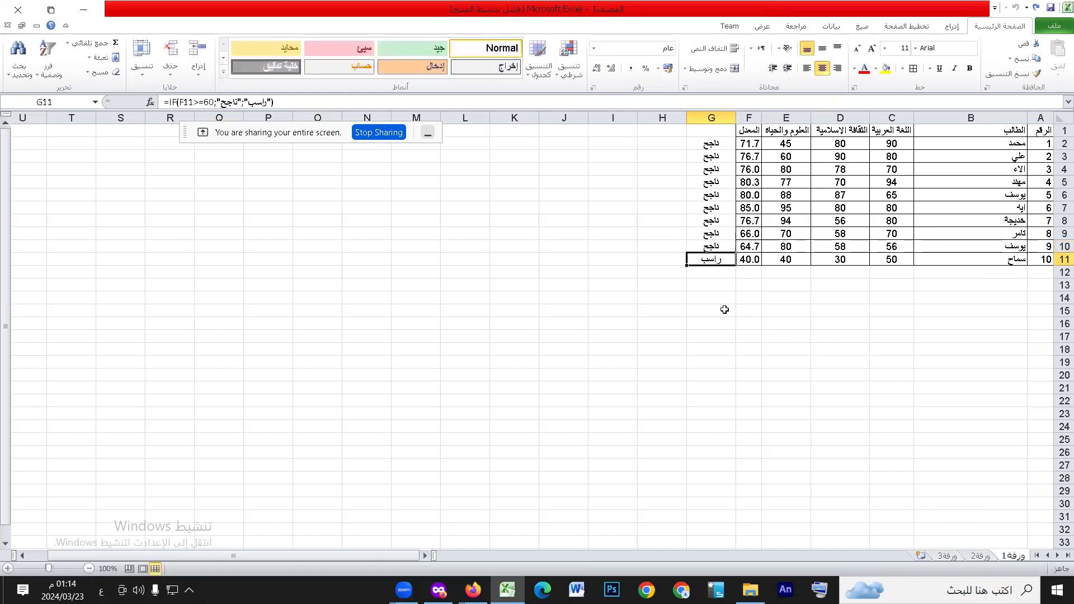
left_click(719, 247)
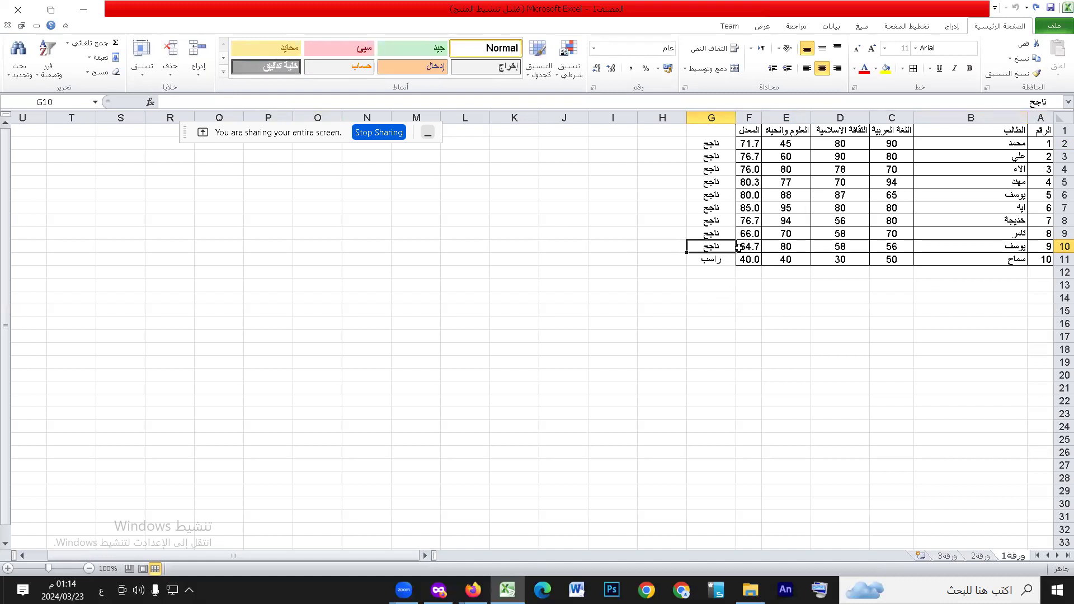
Set the science and life mark in E10 to 50.
left_click(809, 249)
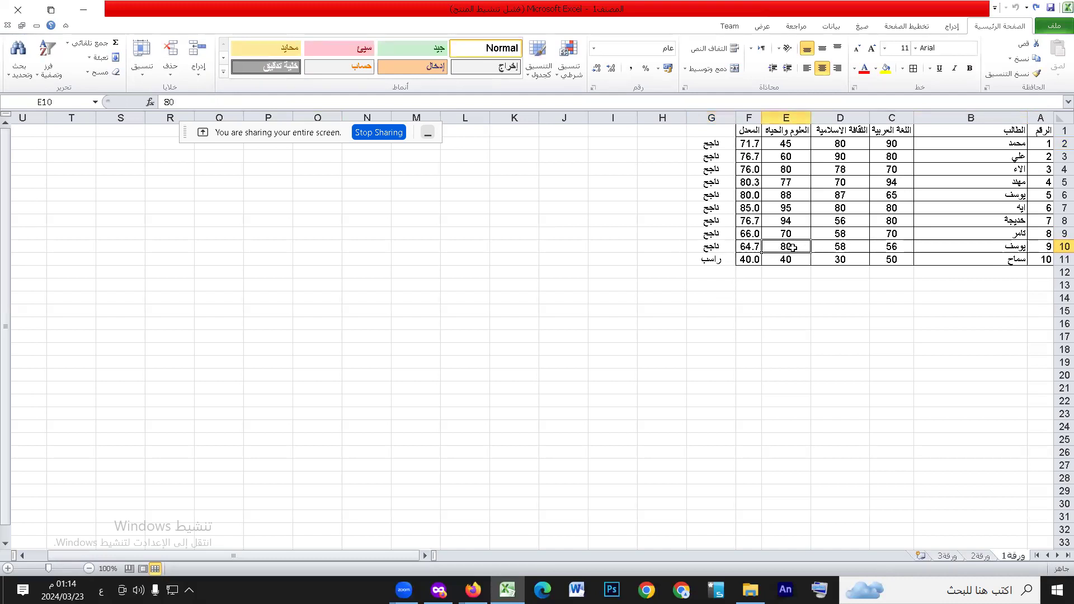
type("50")
key("Return")
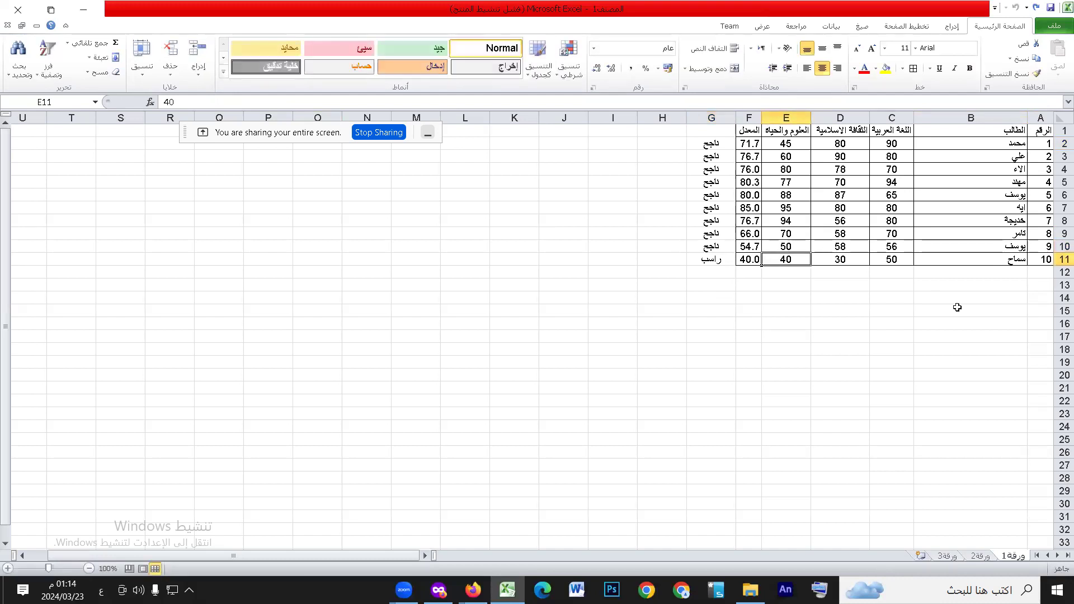
left_click(895, 246)
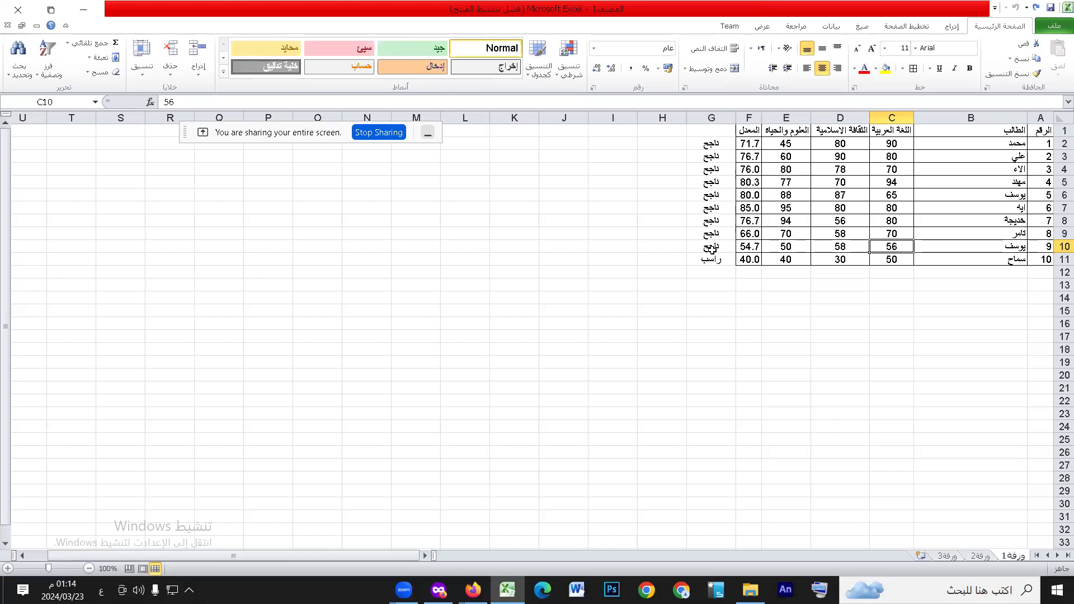
Clear the plain text in G10 and refill the cell with the IF formula from G9.
left_click(711, 247)
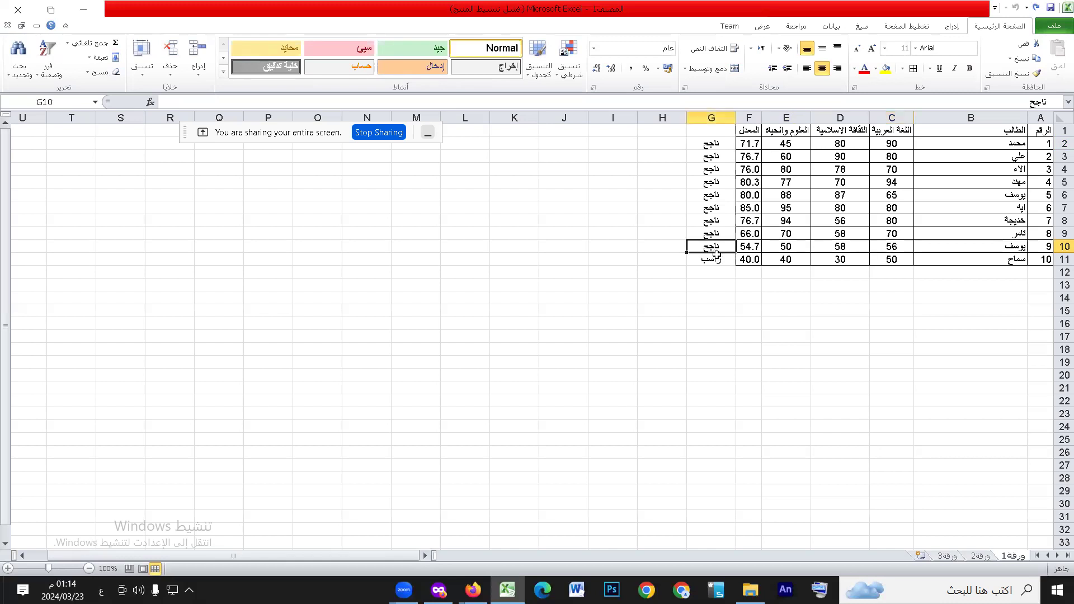
key("Delete")
left_click(708, 235)
left_click_drag(687, 240, 687, 253)
left_click(734, 308)
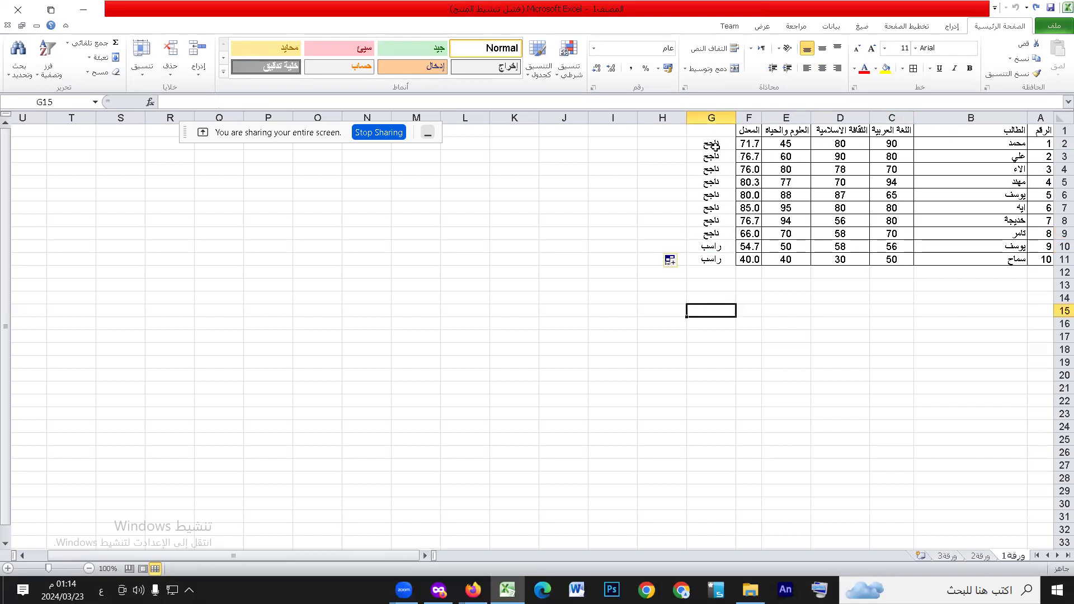
Clear the pass/fail results from G2:G11.
left_click_drag(715, 147, 717, 264)
key("Delete")
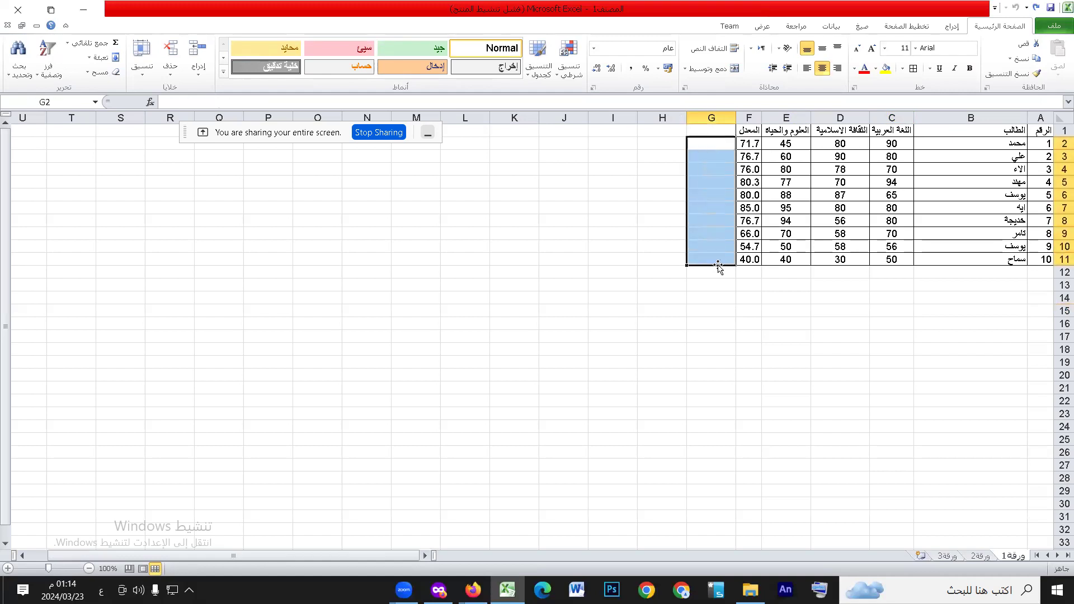
left_click(781, 338)
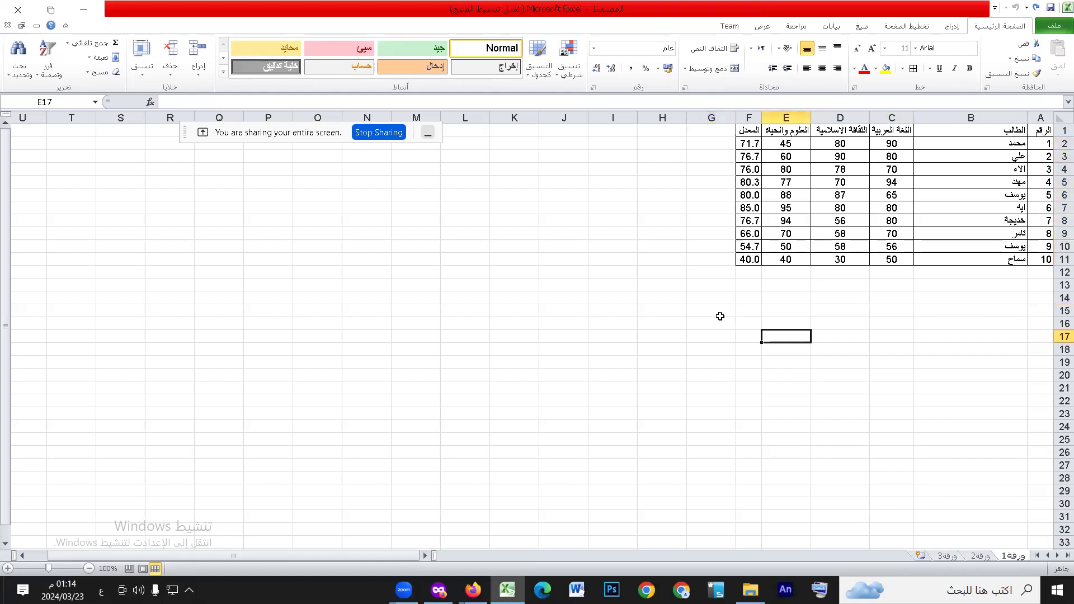
Start inserting an IF function in cell G2.
left_click(703, 145)
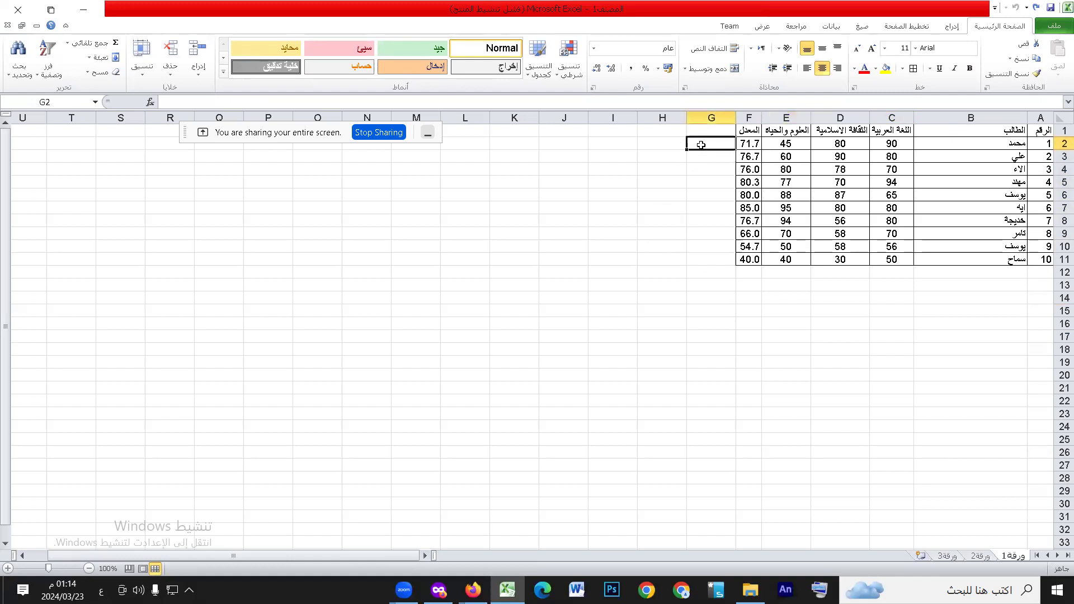
left_click(150, 103)
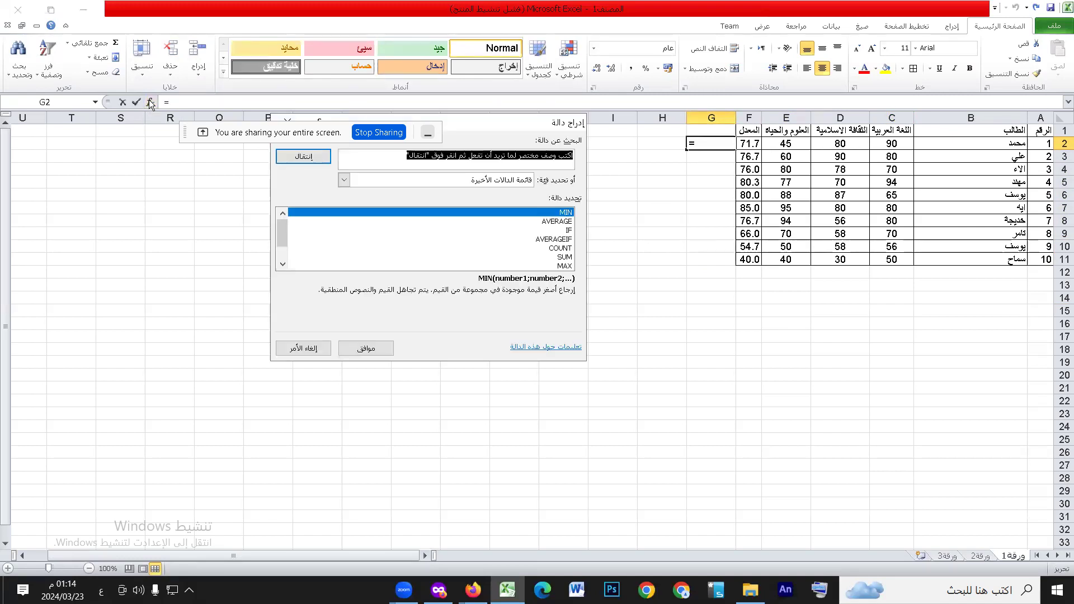
left_click(569, 230)
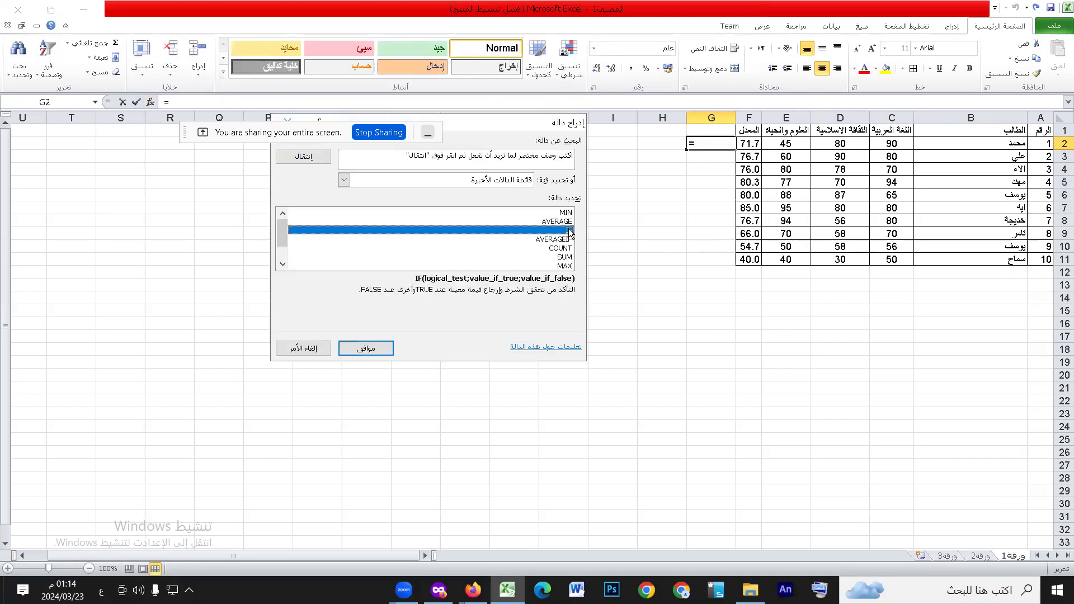
double_click(564, 233)
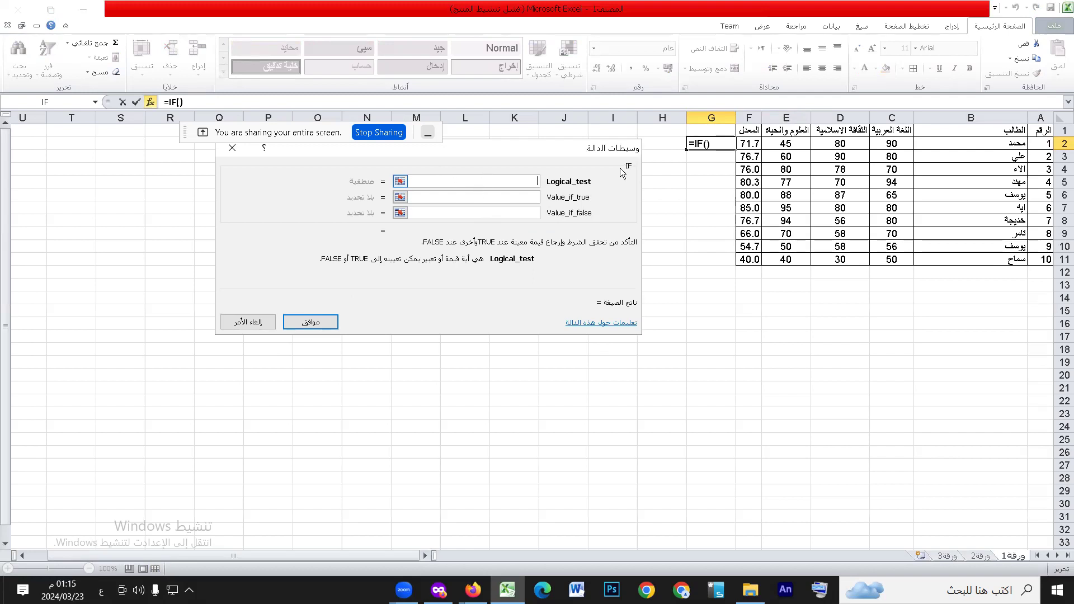
left_click(752, 143)
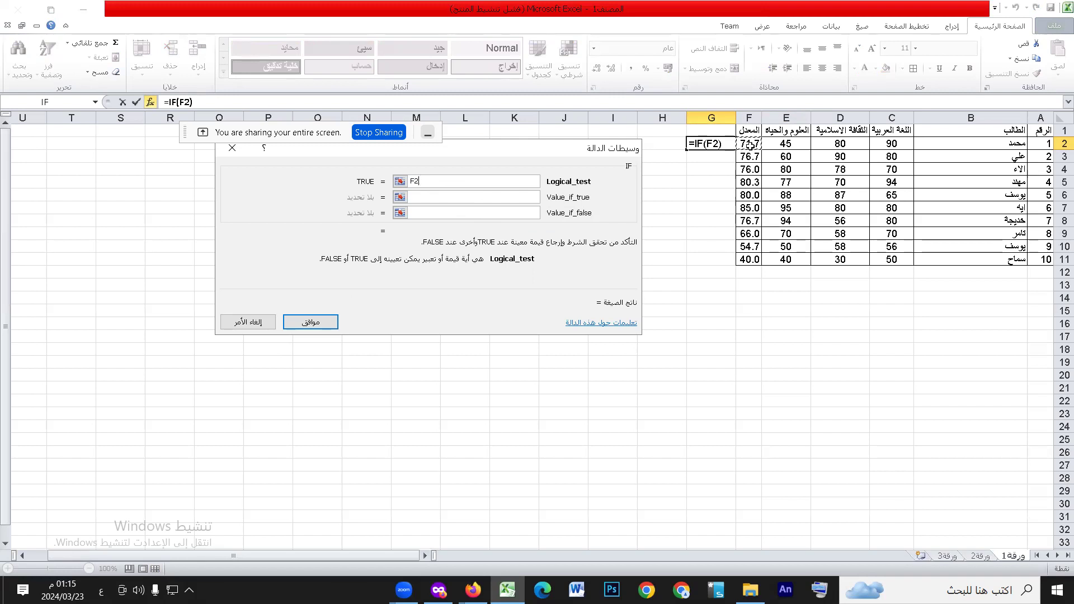
type(":F")
key("BackSpace")
key("BackSpace")
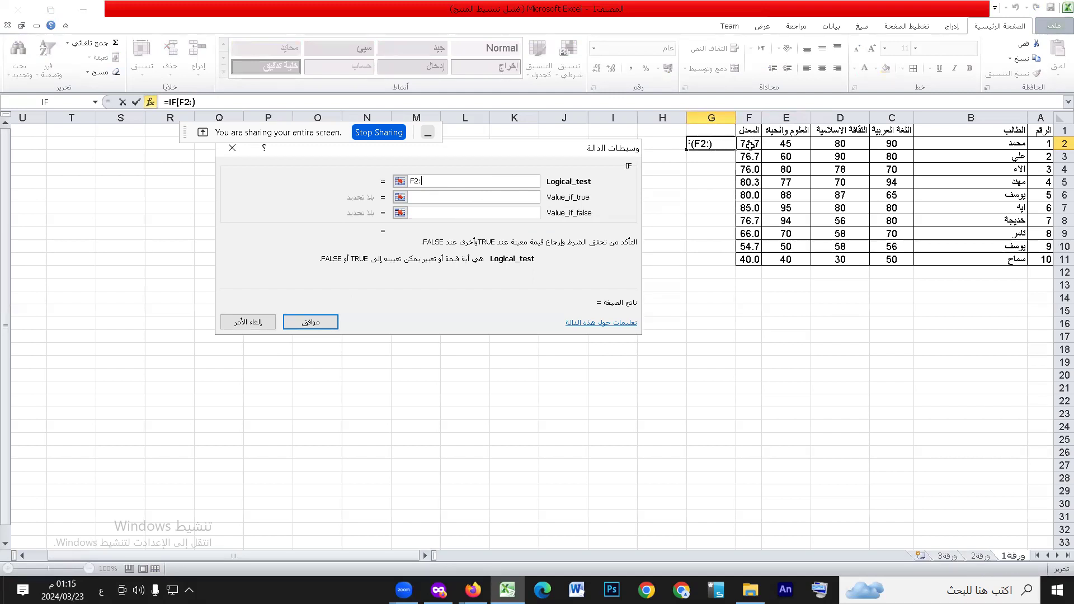
type("ز")
key("BackSpace")
key("Tab")
left_click(432, 182)
key("BackSpace")
key("BackSpace")
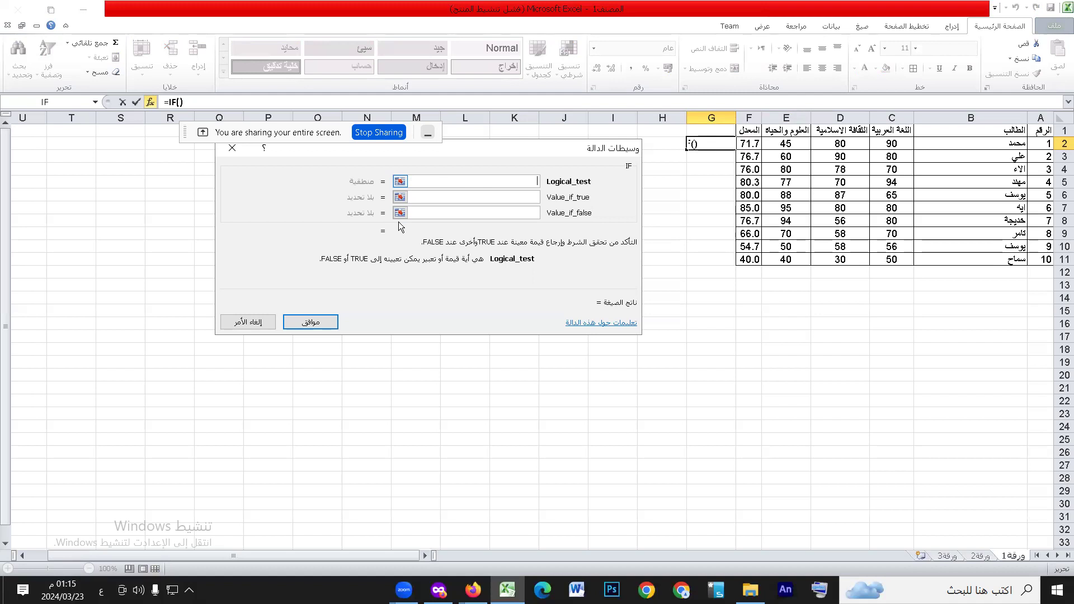
Set the IF function's logical test to F2>=60.
left_click(749, 144)
type(">")
key("BackSpace")
key("alt+shift")
type(">")
key("BackSpace")
type(">")
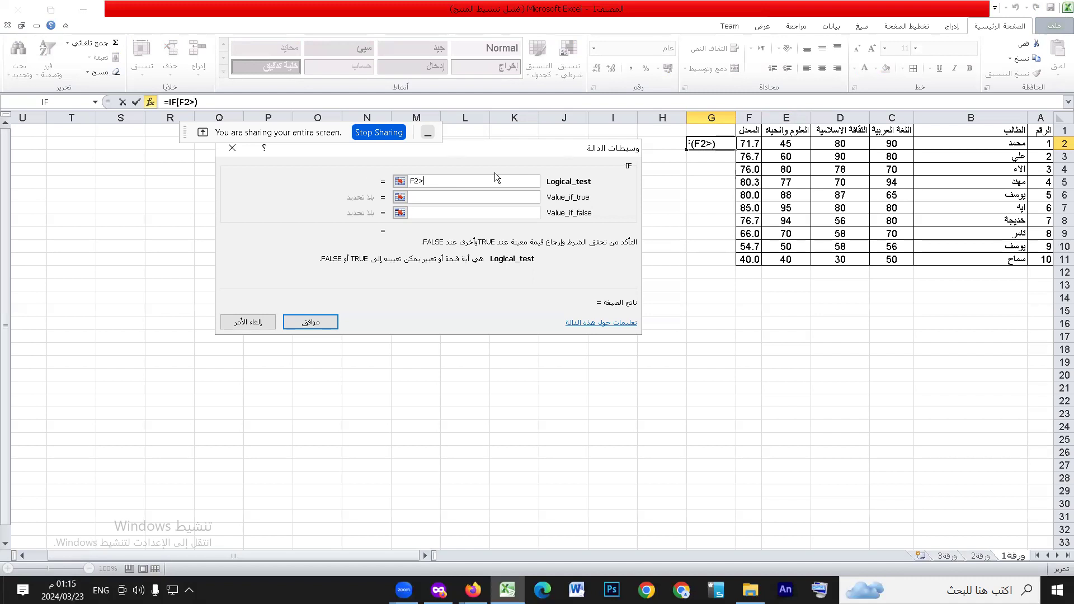
type("=60")
key("Tab")
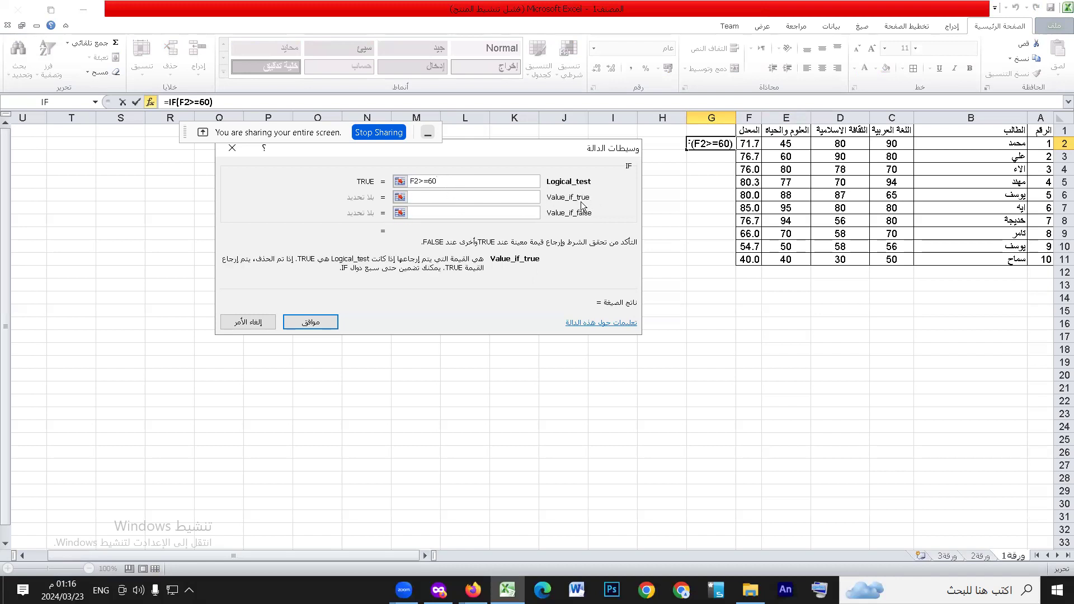
Set the IF function's value if true to "ناجح".
type("kh")
key("BackSpace")
key("BackSpace")
key("alt+shift")
type("نا")
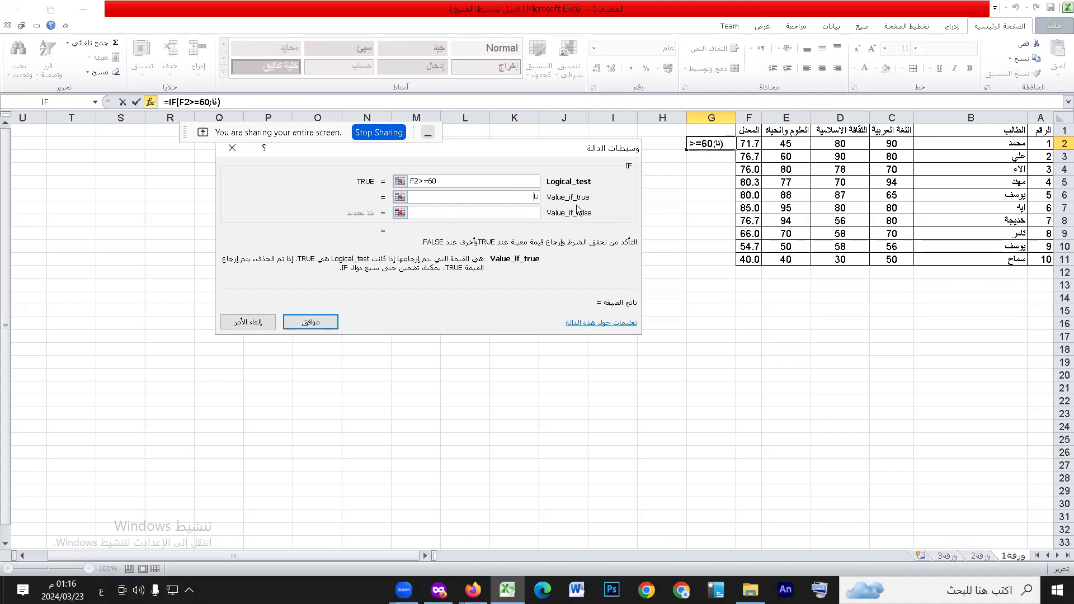
type("جح")
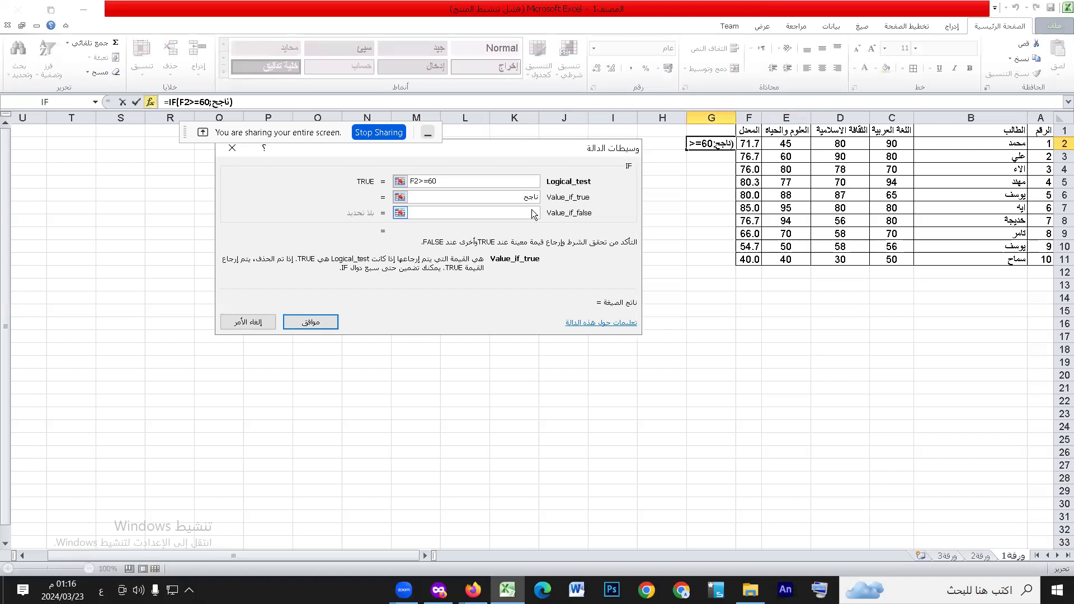
Set the value if false to "راسب" and insert the IF formula into G2.
left_click(489, 213)
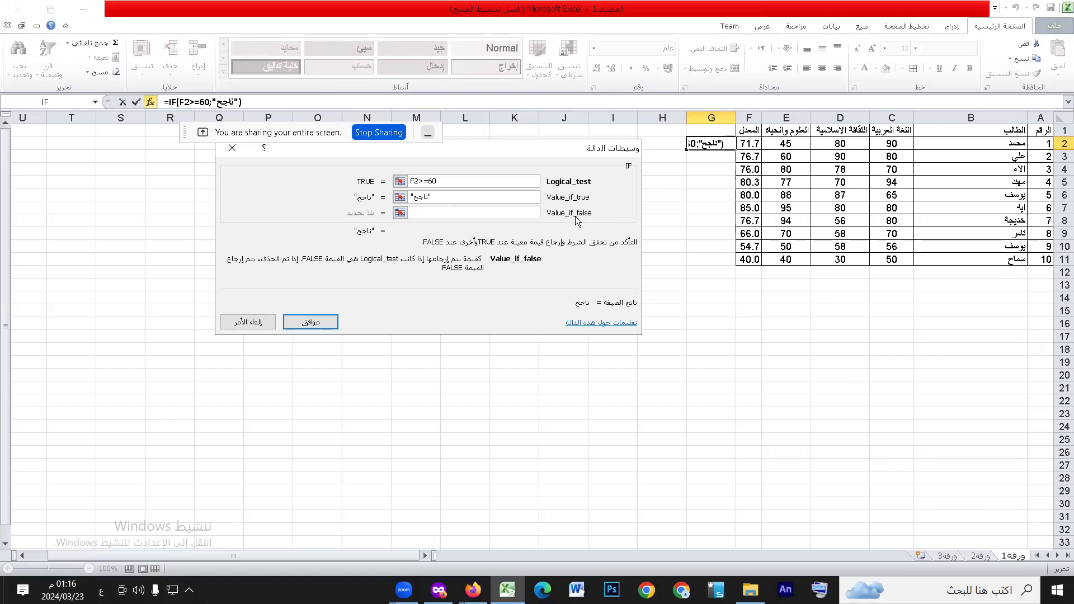
type("راسب")
left_click(488, 196)
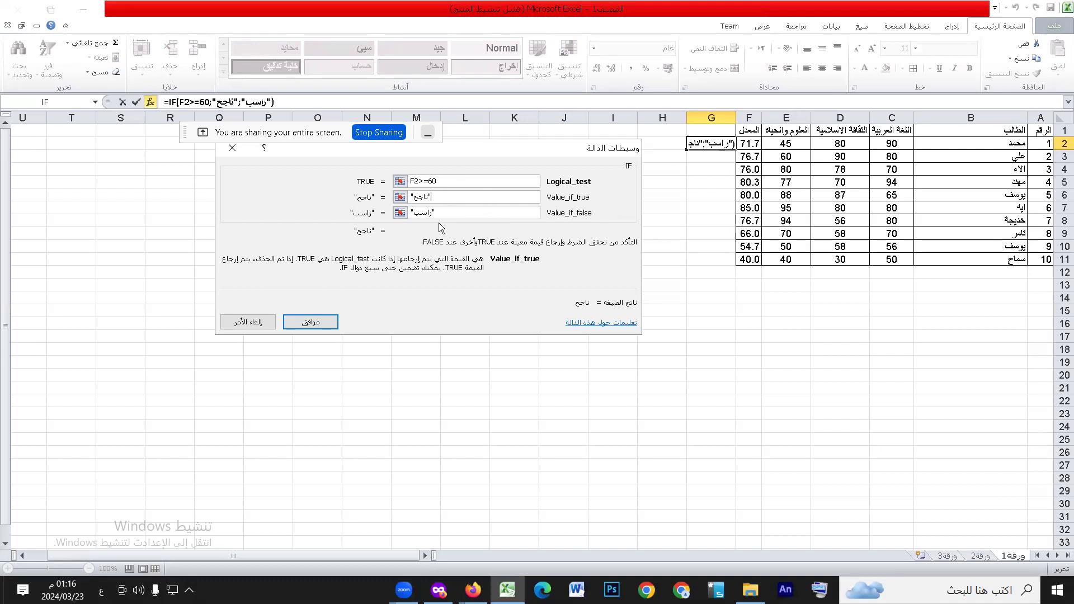
left_click(318, 321)
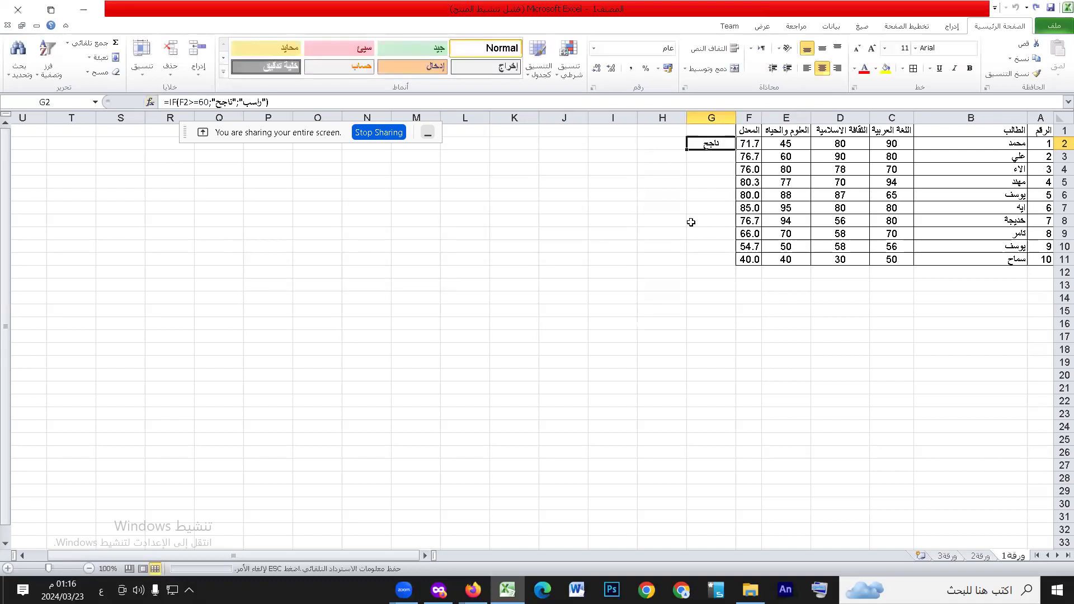
Fill the IF formula from G2 down to G11 and check the copied formulas in G10 and G11.
left_click_drag(686, 149, 686, 263)
left_click(705, 308)
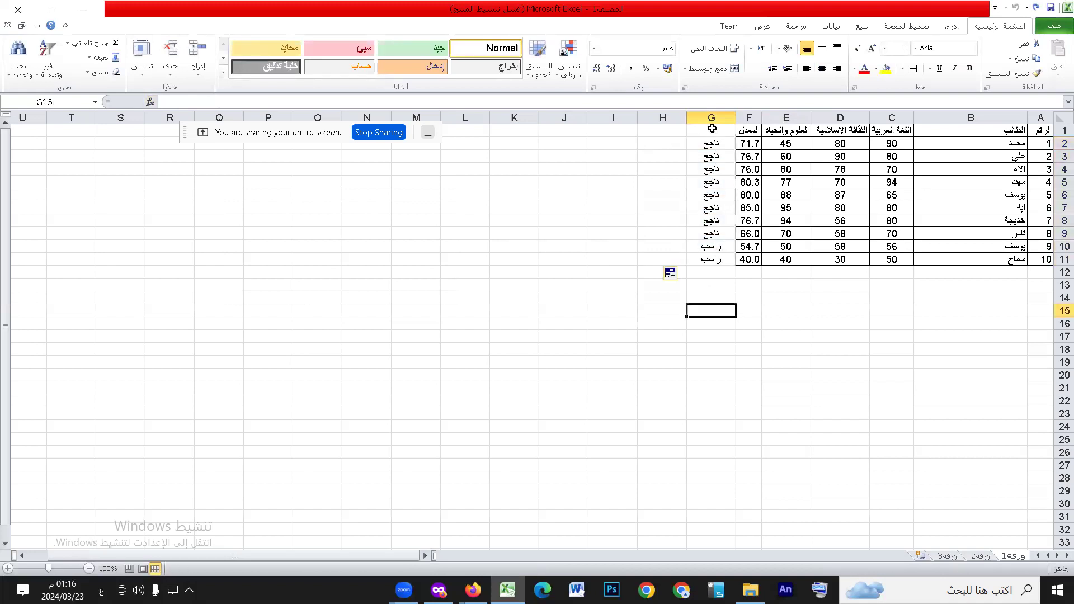
left_click(709, 247)
left_click(703, 261)
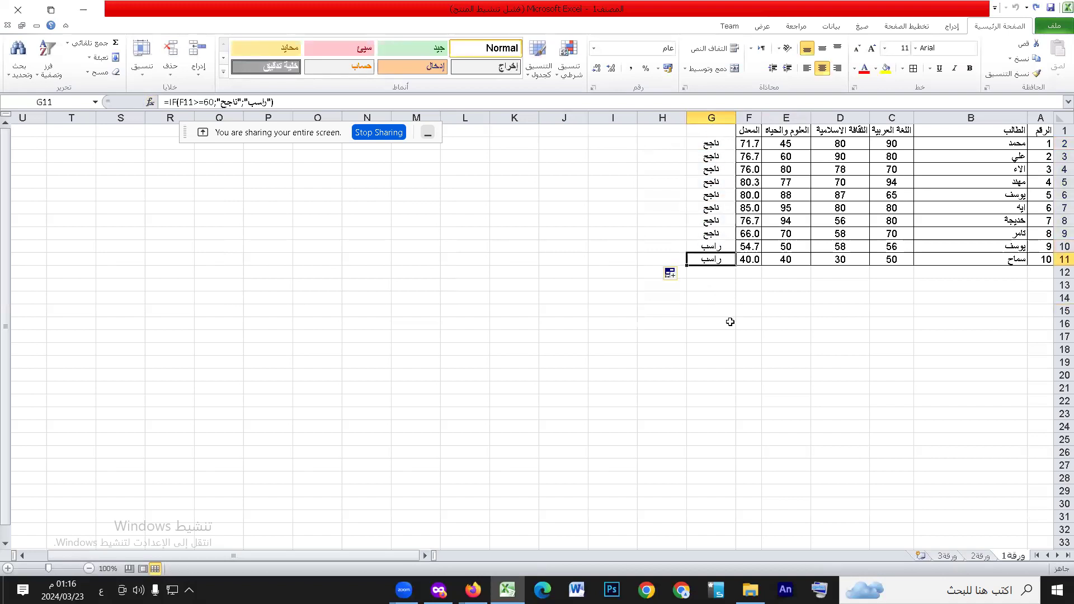
left_click(728, 323)
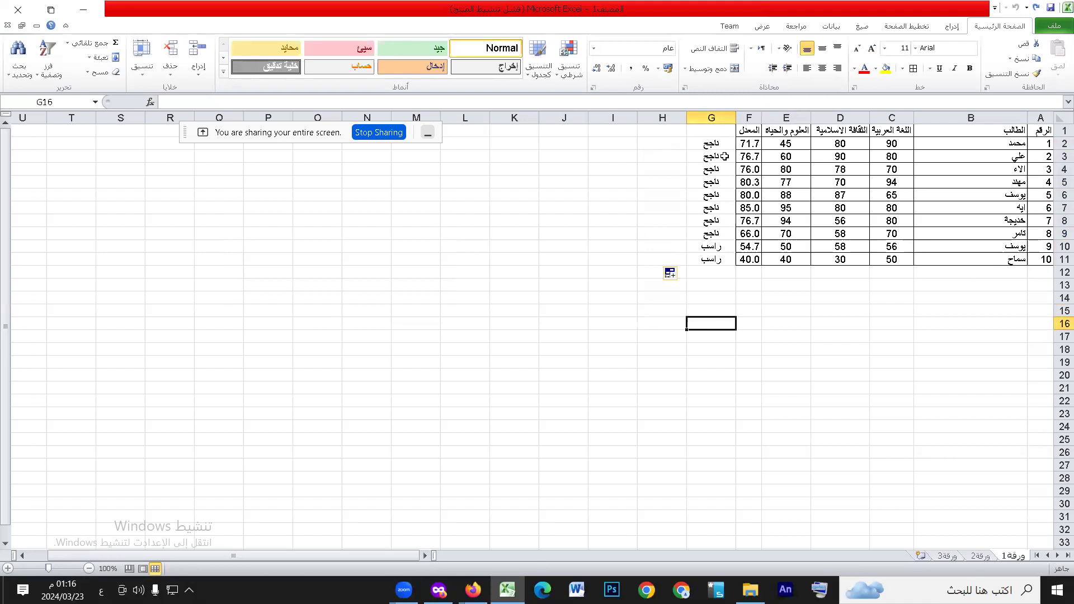
left_click(709, 145)
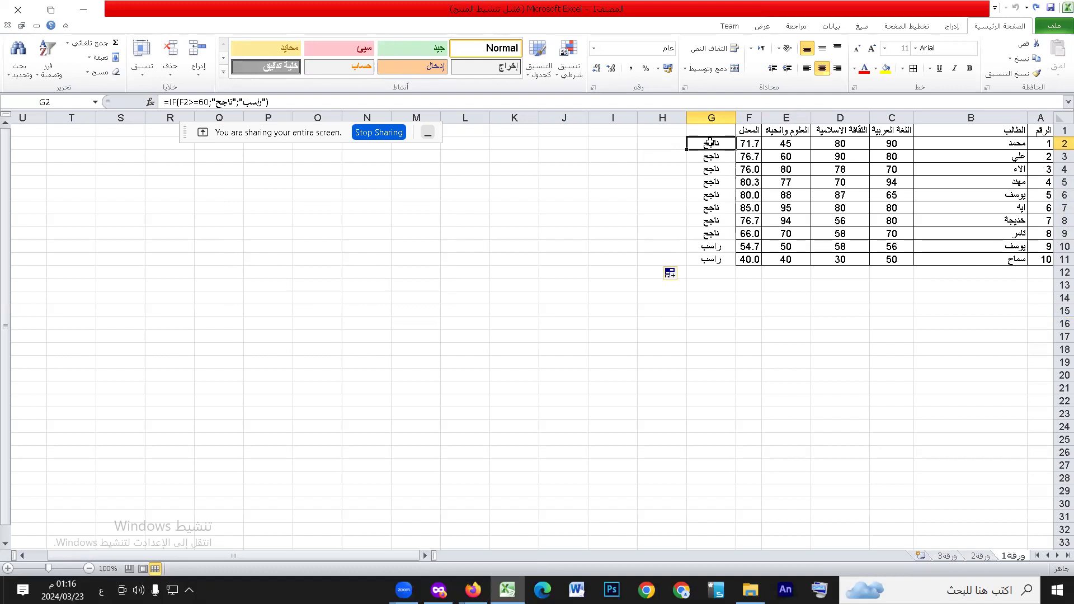
left_click(653, 217)
left_click(683, 263)
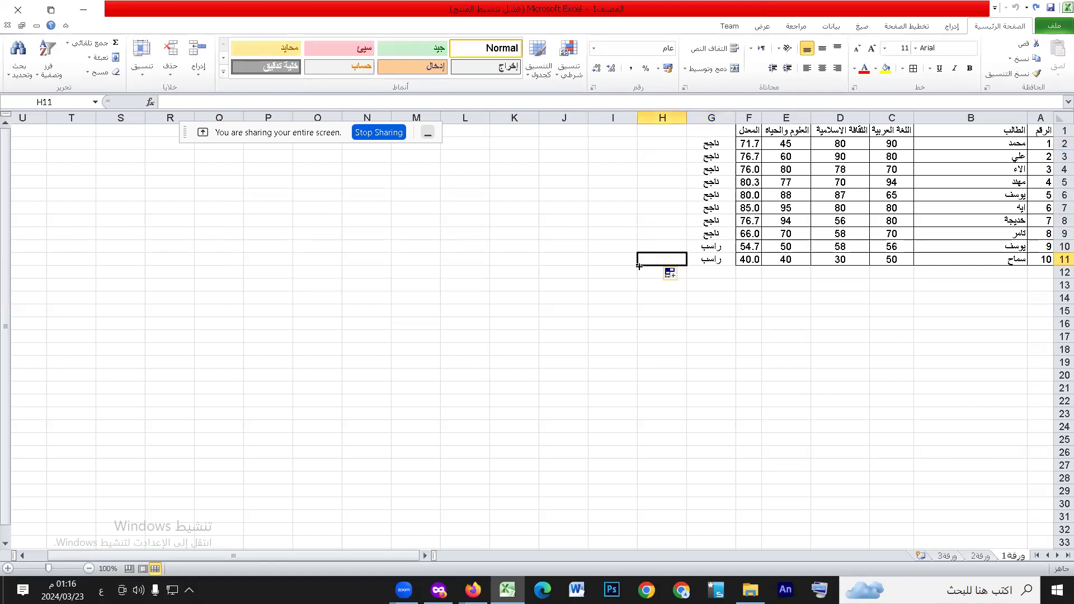
left_click(660, 146)
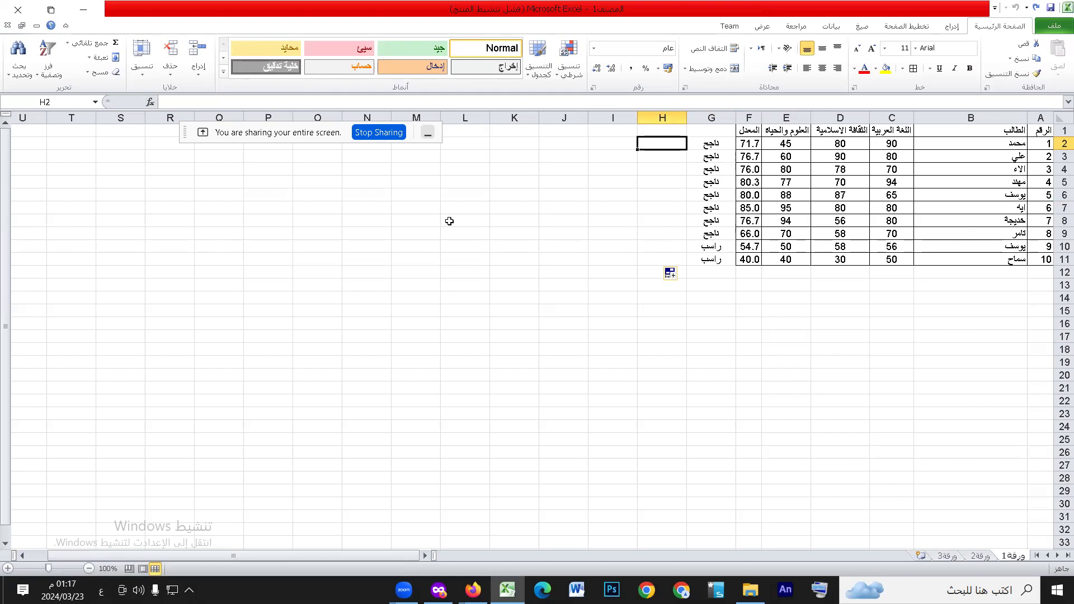
Enter the grade range >=90 in J5 and its label "ممتاز" in K5.
left_click(561, 186)
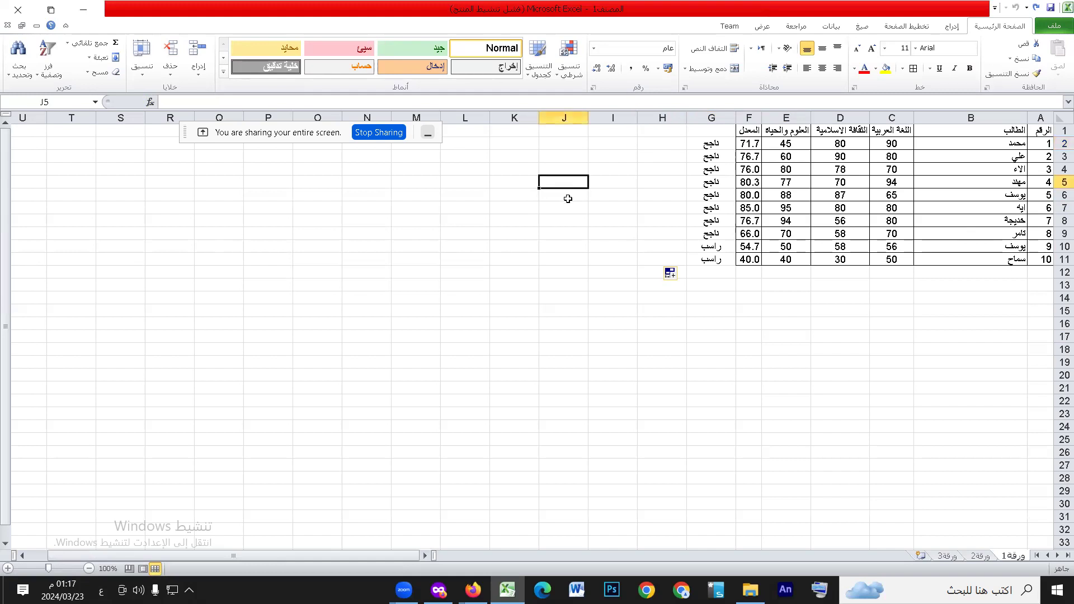
type(".")
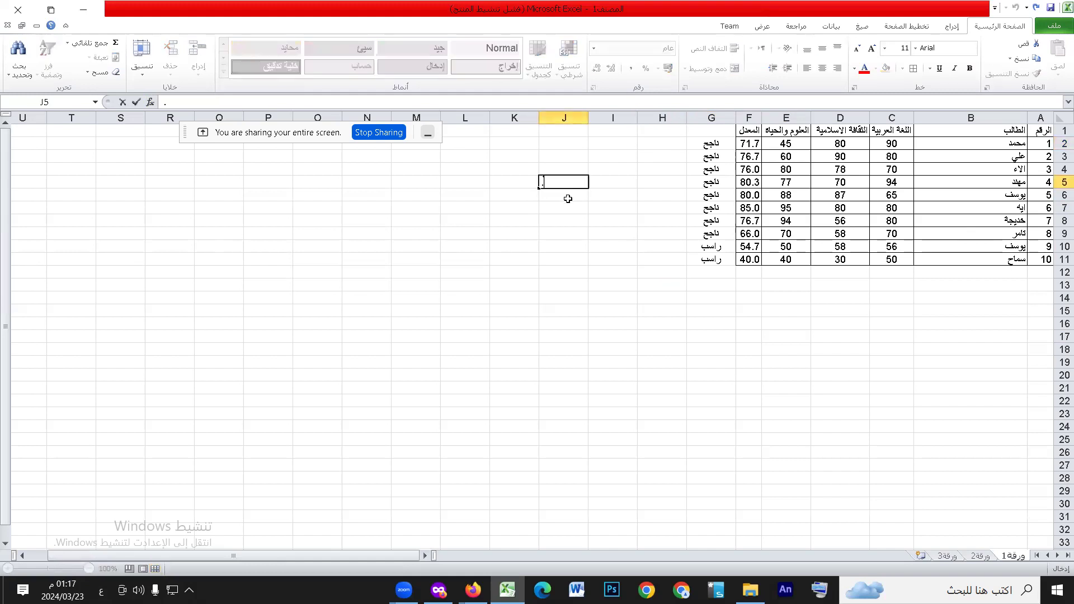
key("alt+shift")
type(">")
type("90")
key("BackSpace")
key("BackSpace")
type("=90")
left_click(518, 186)
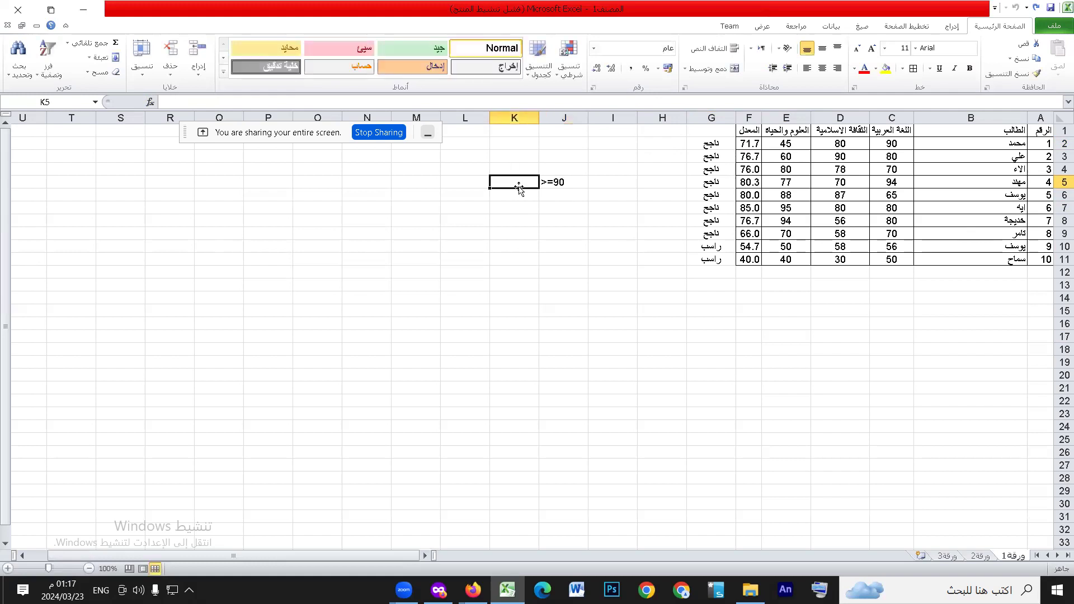
key("alt+shift")
type("ممتاز")
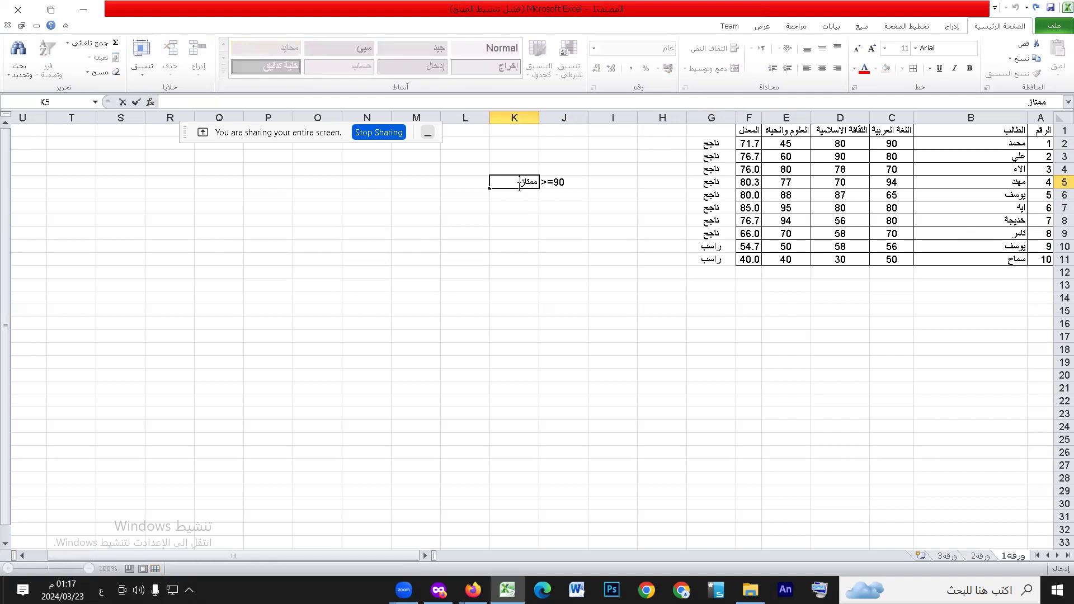
Enter the grade range 80-89 in J6 and its label "جيد جدا" in K6.
left_click(552, 200)
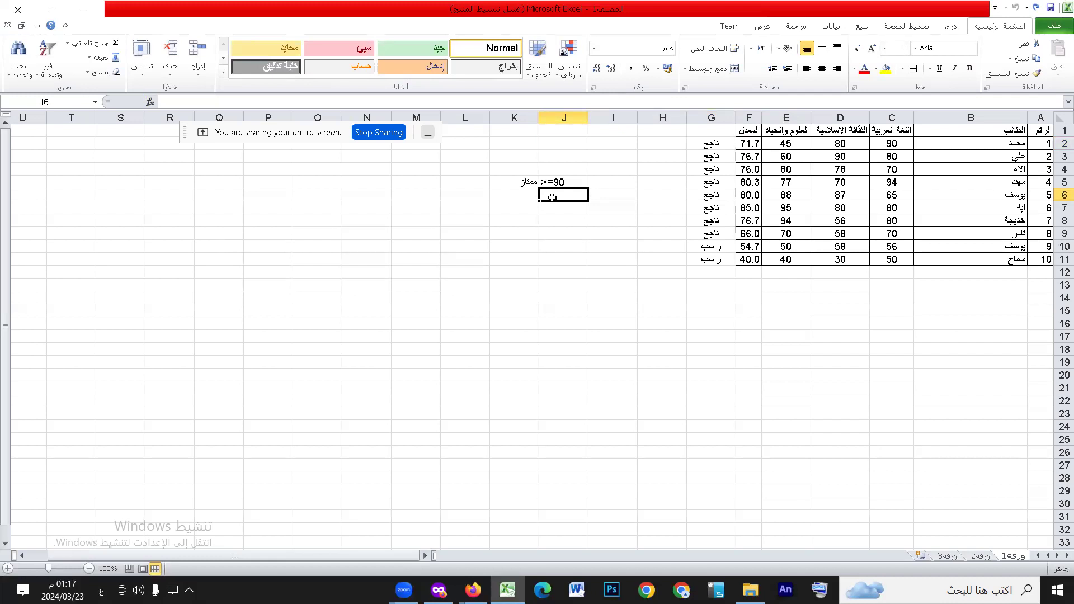
type(".")
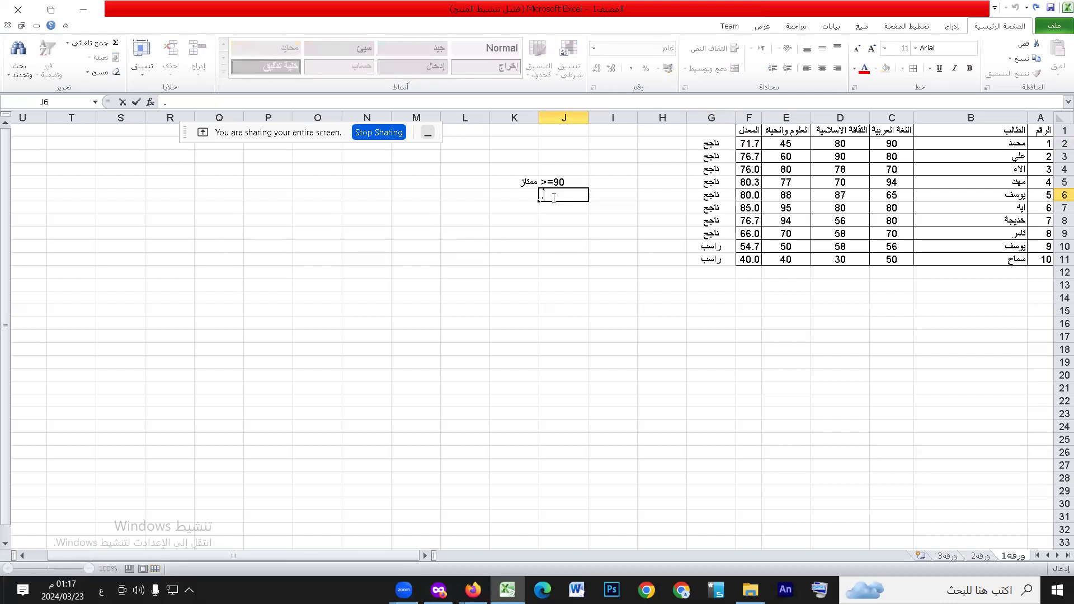
key("alt+shift")
type("80-89")
key("Tab")
key("alt+shift")
type("جي")
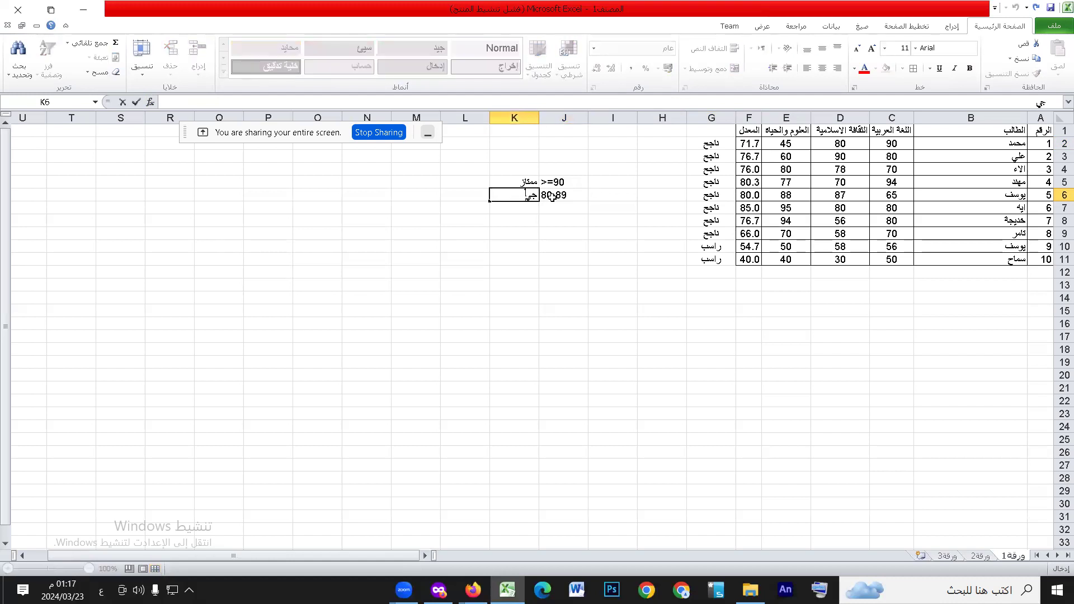
type("د جدا")
key("Return")
key("Right")
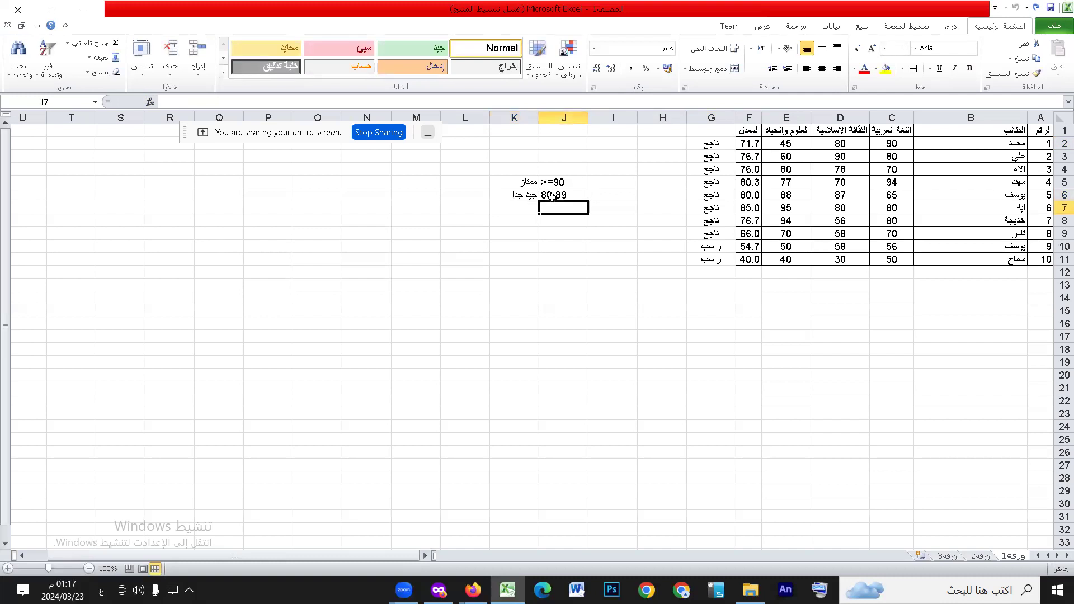
Enter the grade range 70-79 in J7 and its label "جيد" in K7.
type("70-")
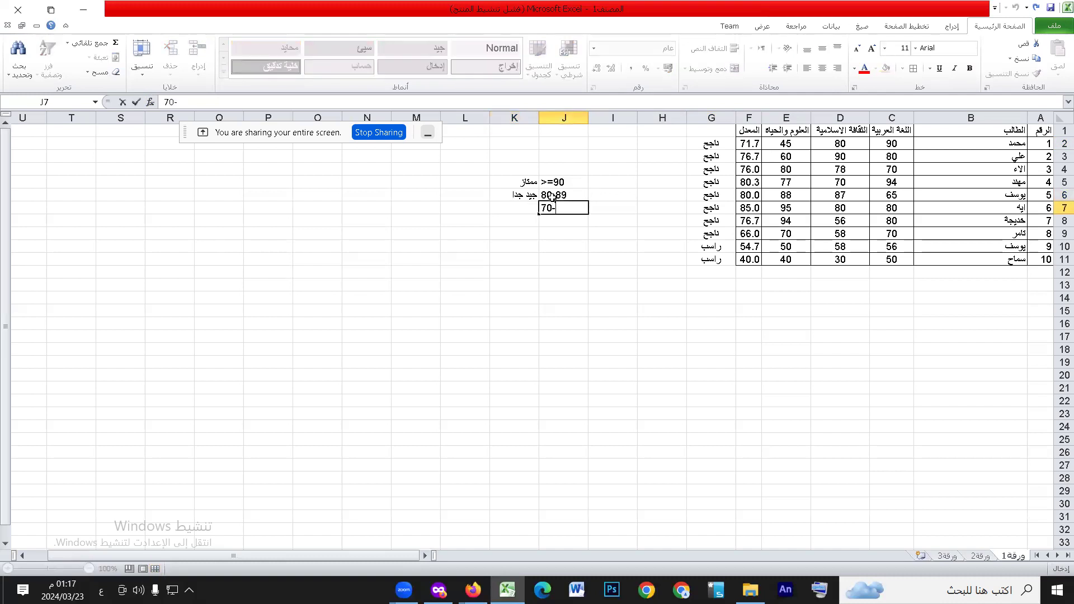
type("79")
key("Left")
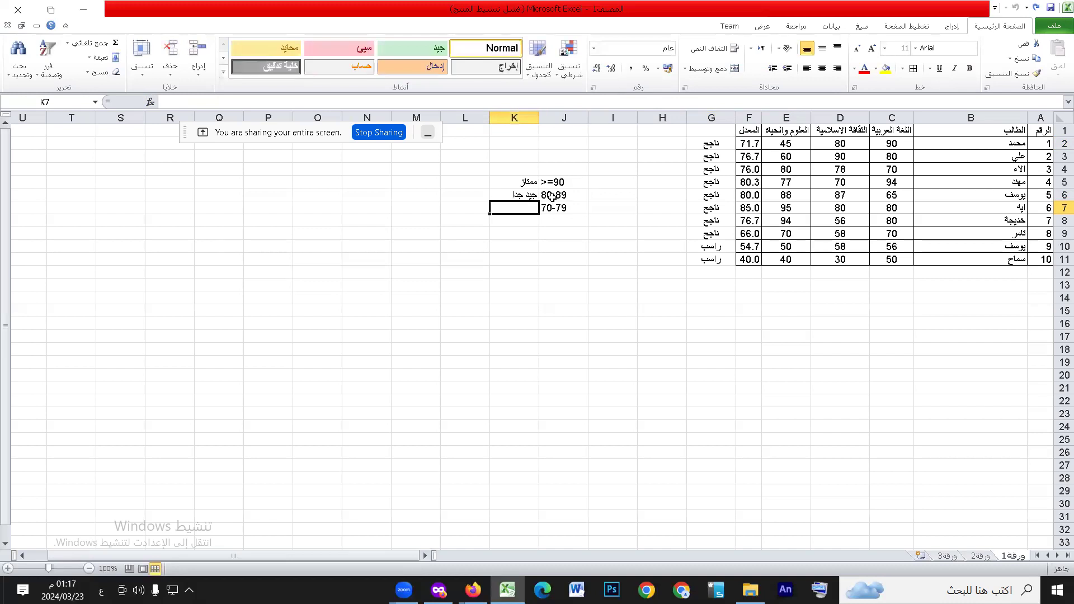
type("جيد")
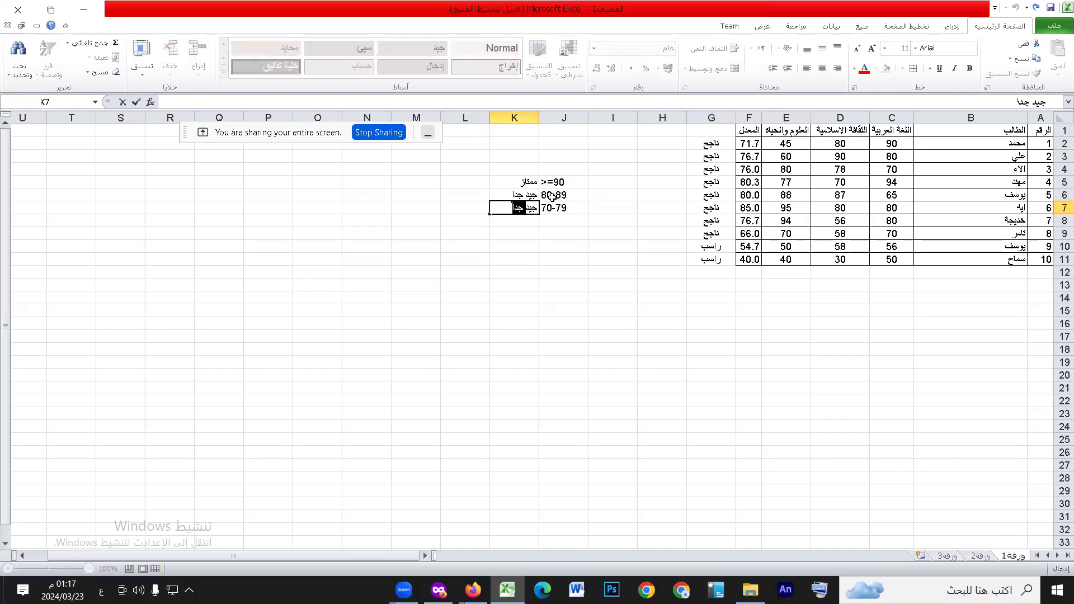
key("Return")
key("Right")
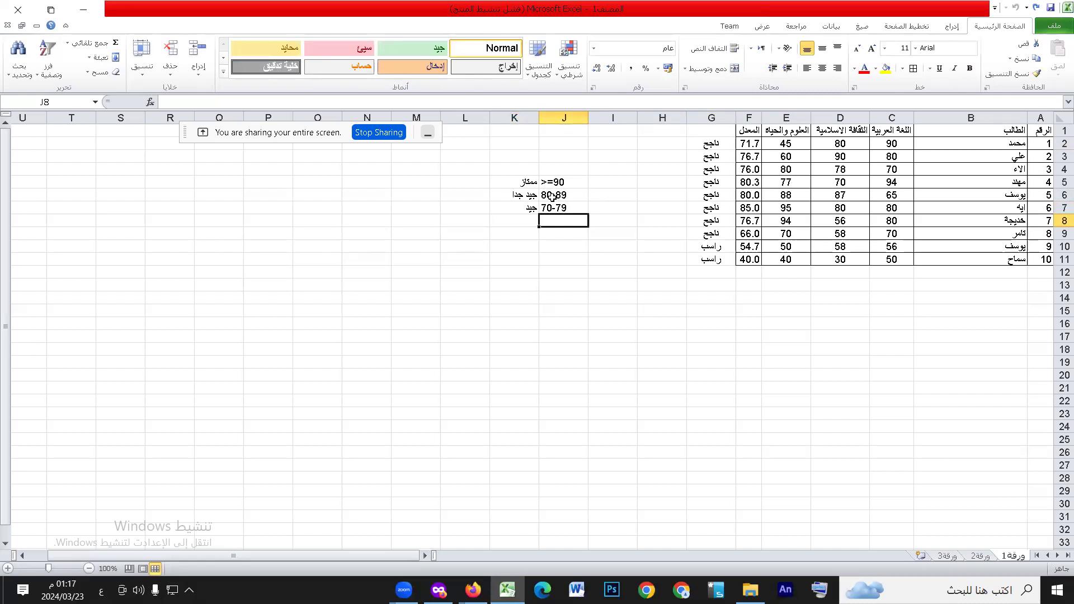
Enter the grade range 60-69 in J8 and its label "مقبول" in K8.
type("6")
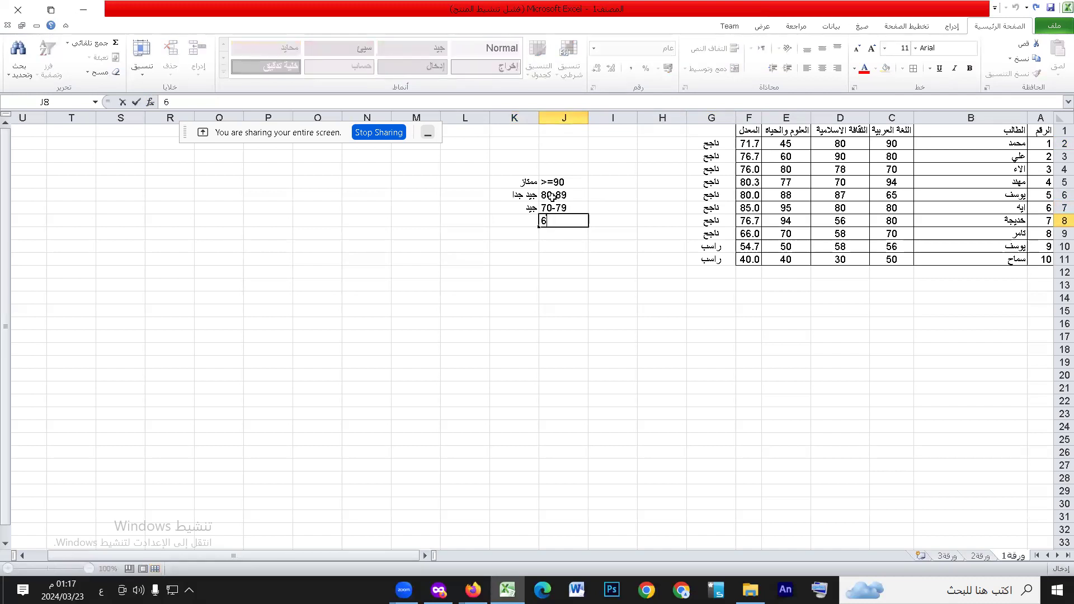
type("0-69")
key("Tab")
type("مقبول")
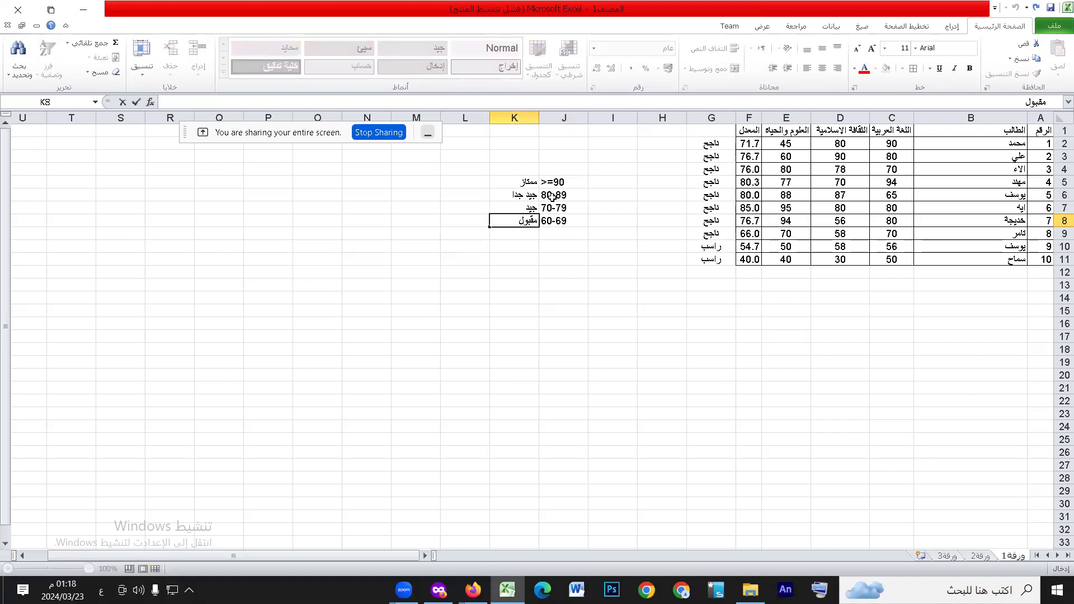
key("Return")
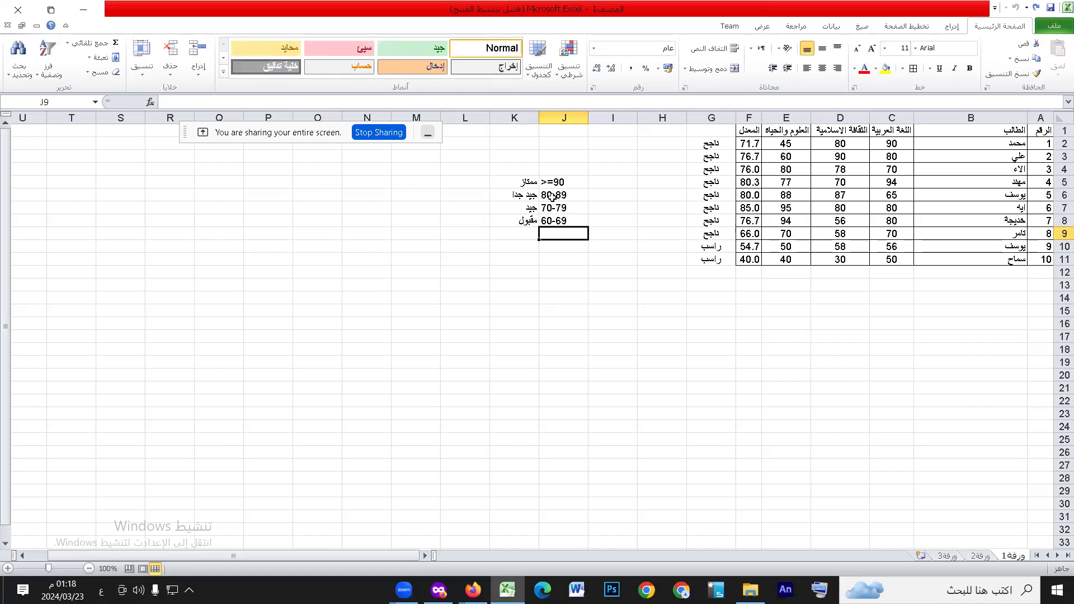
Enter the grade range <60 in J9.
type(",")
key("alt+shift")
type("<60")
key("Tab")
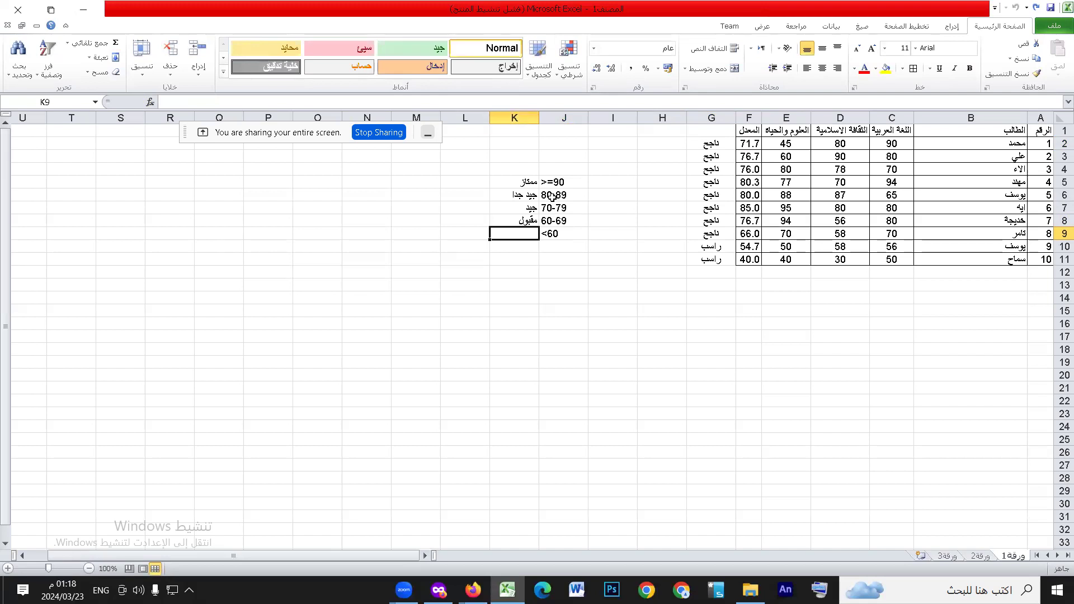
Enter the label "راسب" in K9 beside the <60 grade range.
type("vhsf")
key("BackSpace")
key("BackSpace")
key("BackSpace")
key("BackSpace")
key("alt+shift")
type("راسب")
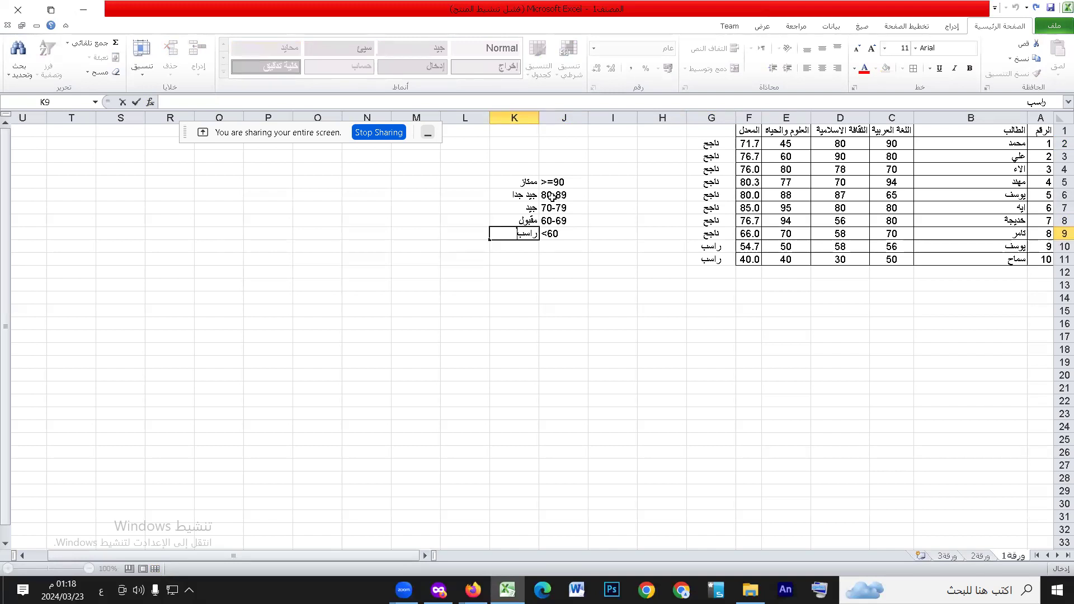
key("Return")
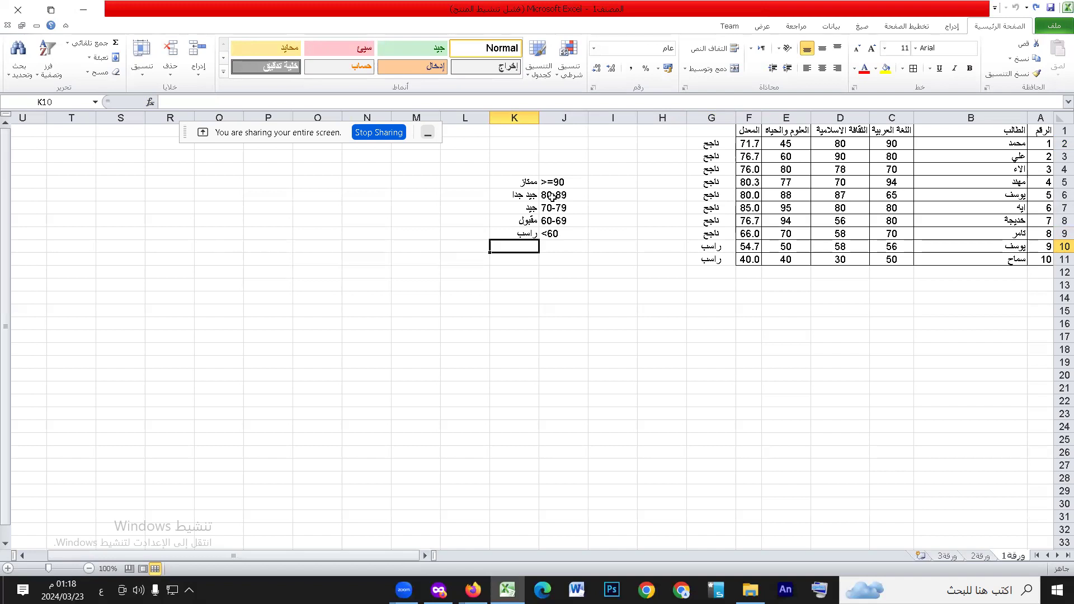
Replace the label in K9 with "غير كاف".
key("Up")
type("غير")
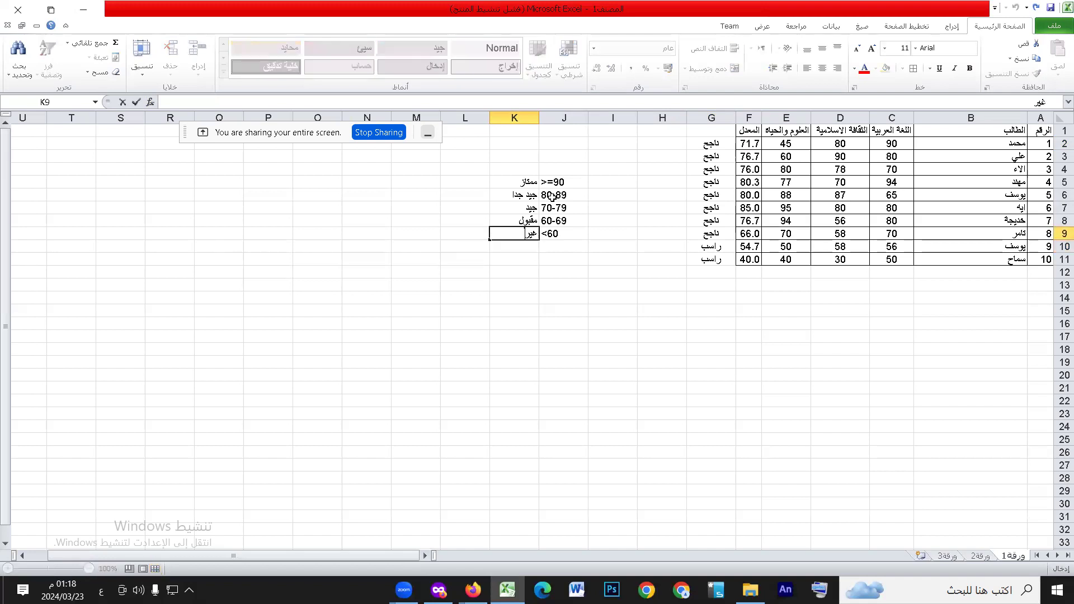
type(" كاف")
Center the grade ranges and labels in J5:K9 horizontally.
left_click_drag(567, 185, 514, 233)
left_click(823, 69)
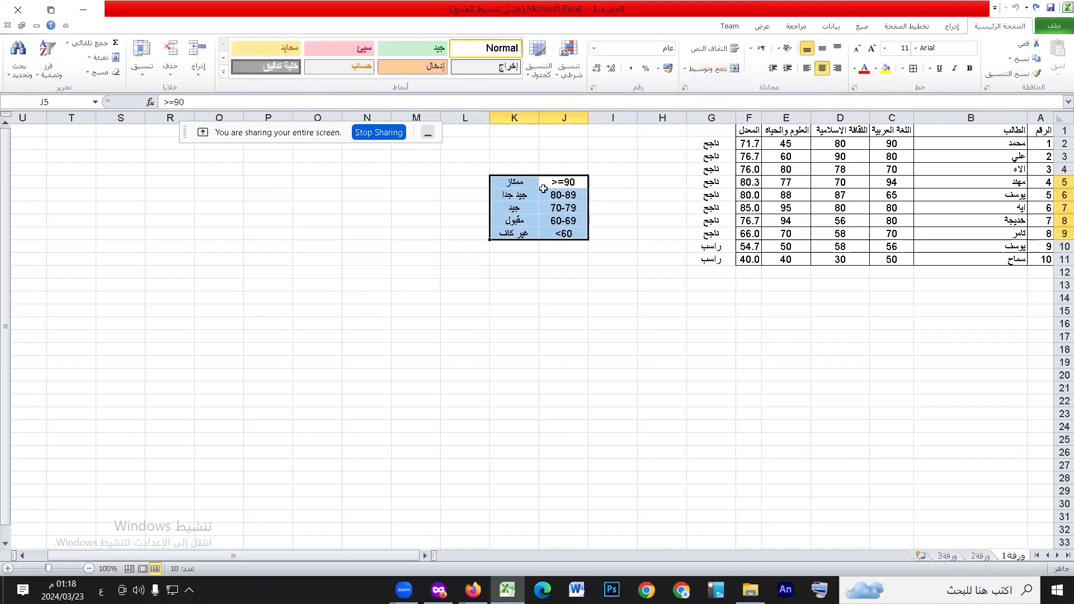
Move the grade range table to L5:M9 and add borders around all its cells.
left_click_drag(489, 215, 395, 218)
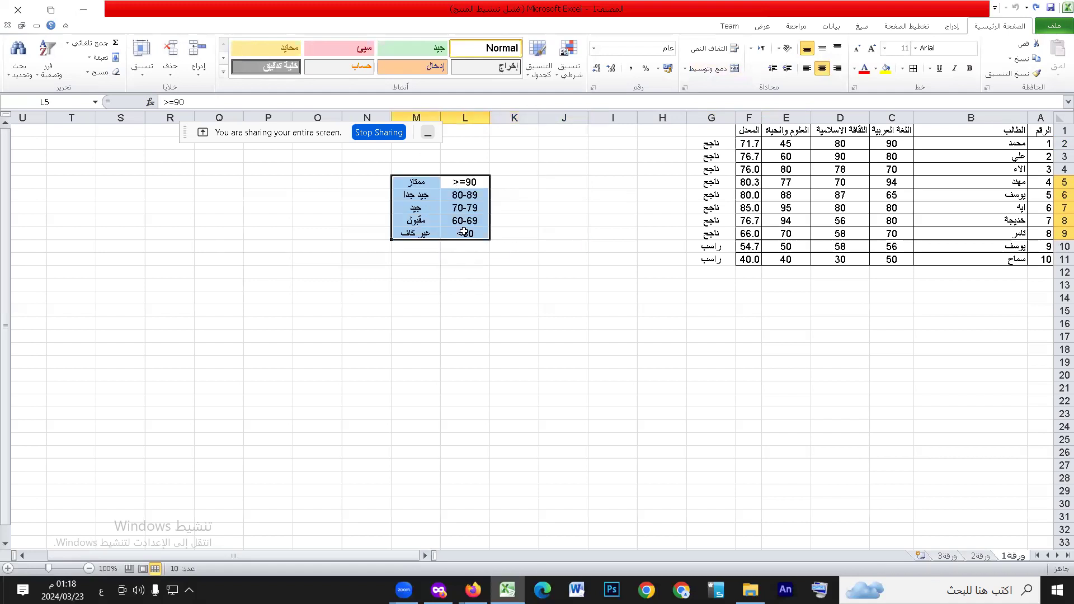
left_click(912, 68)
left_click(517, 245)
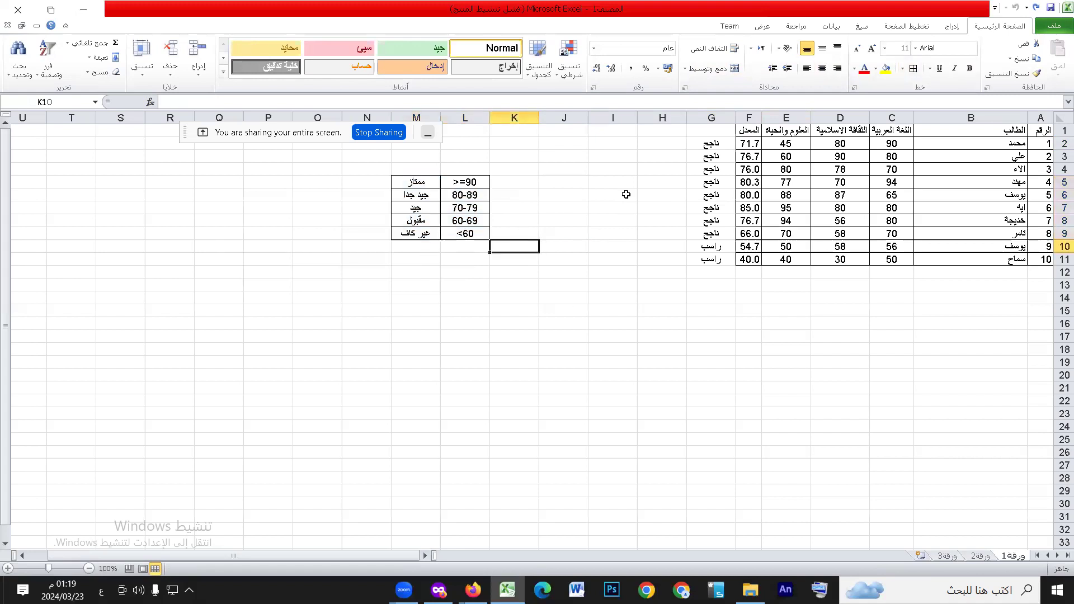
left_click(663, 148)
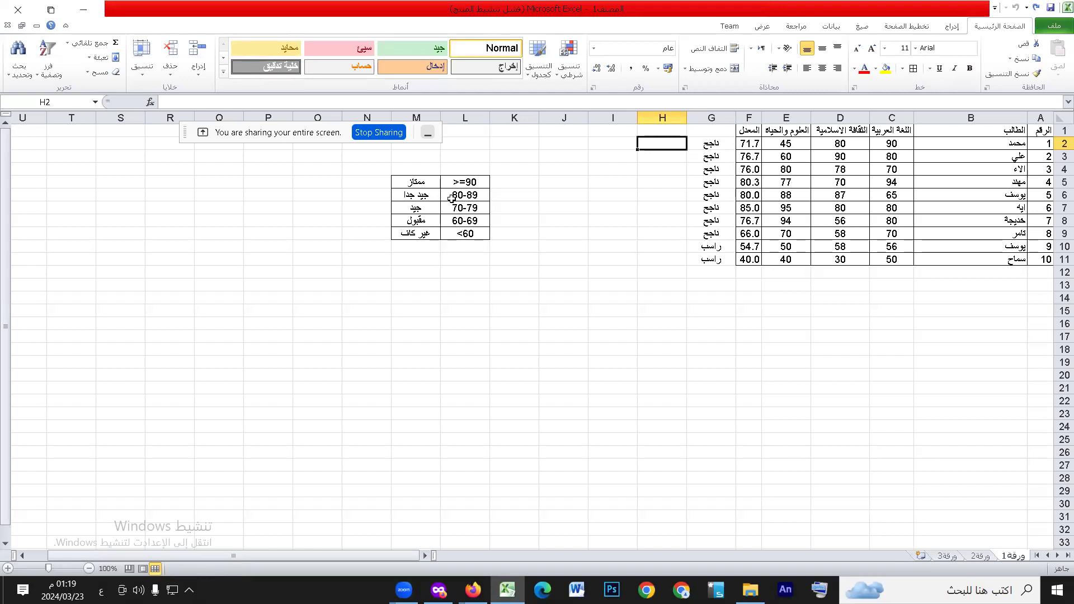
left_click_drag(465, 182, 416, 234)
left_click_drag(706, 147, 713, 251)
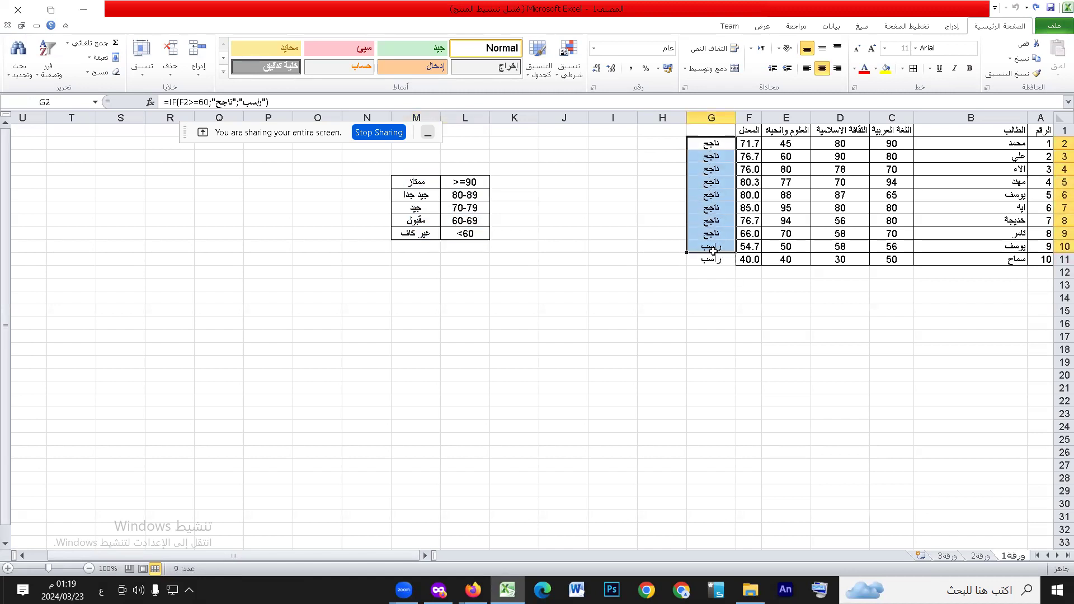
left_click(709, 297)
left_click(704, 143)
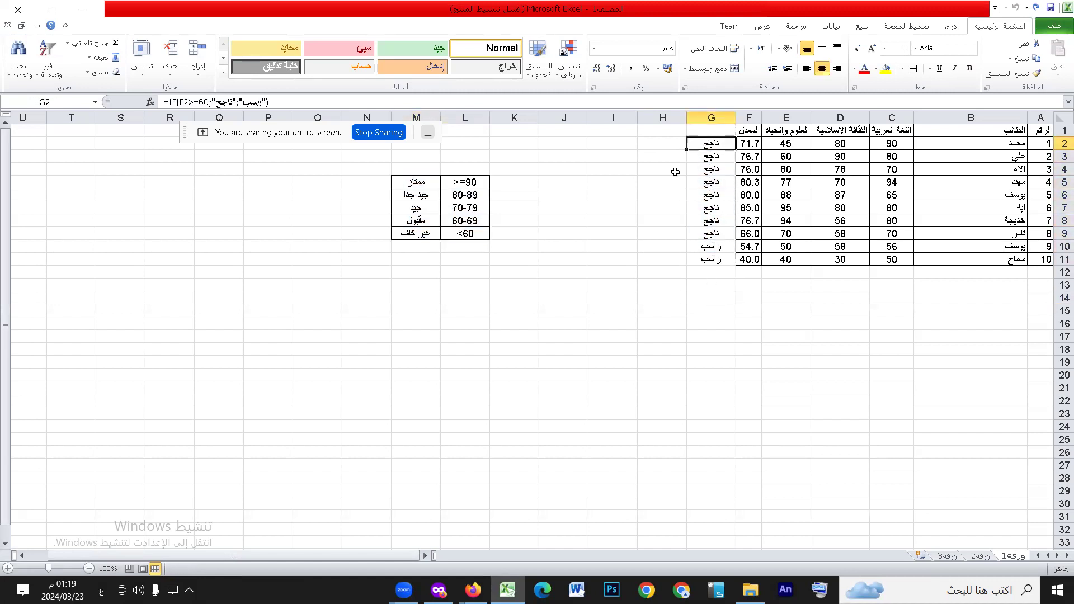
left_click(478, 183)
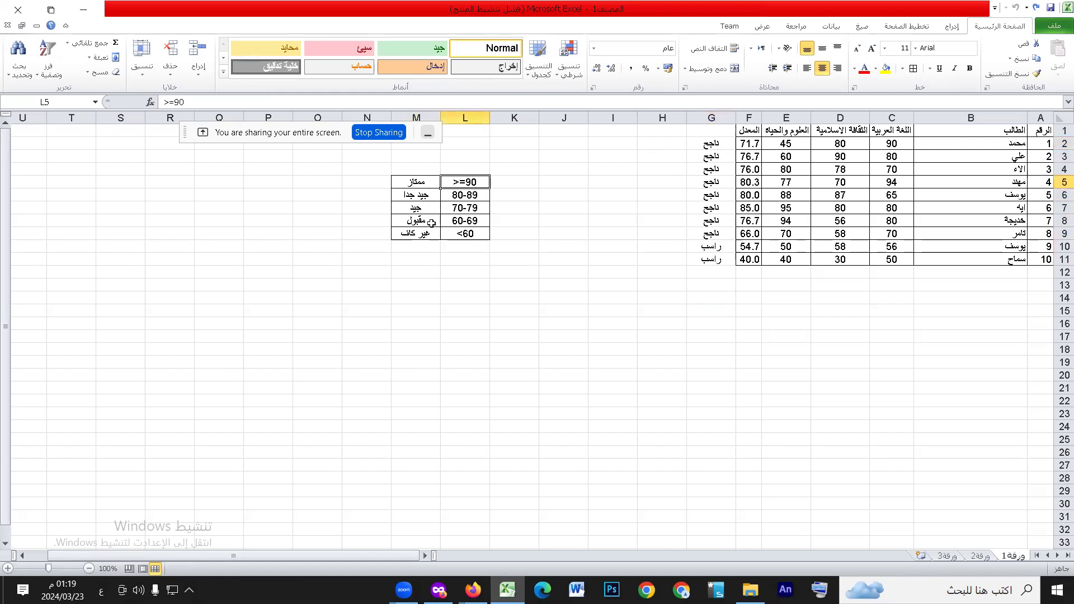